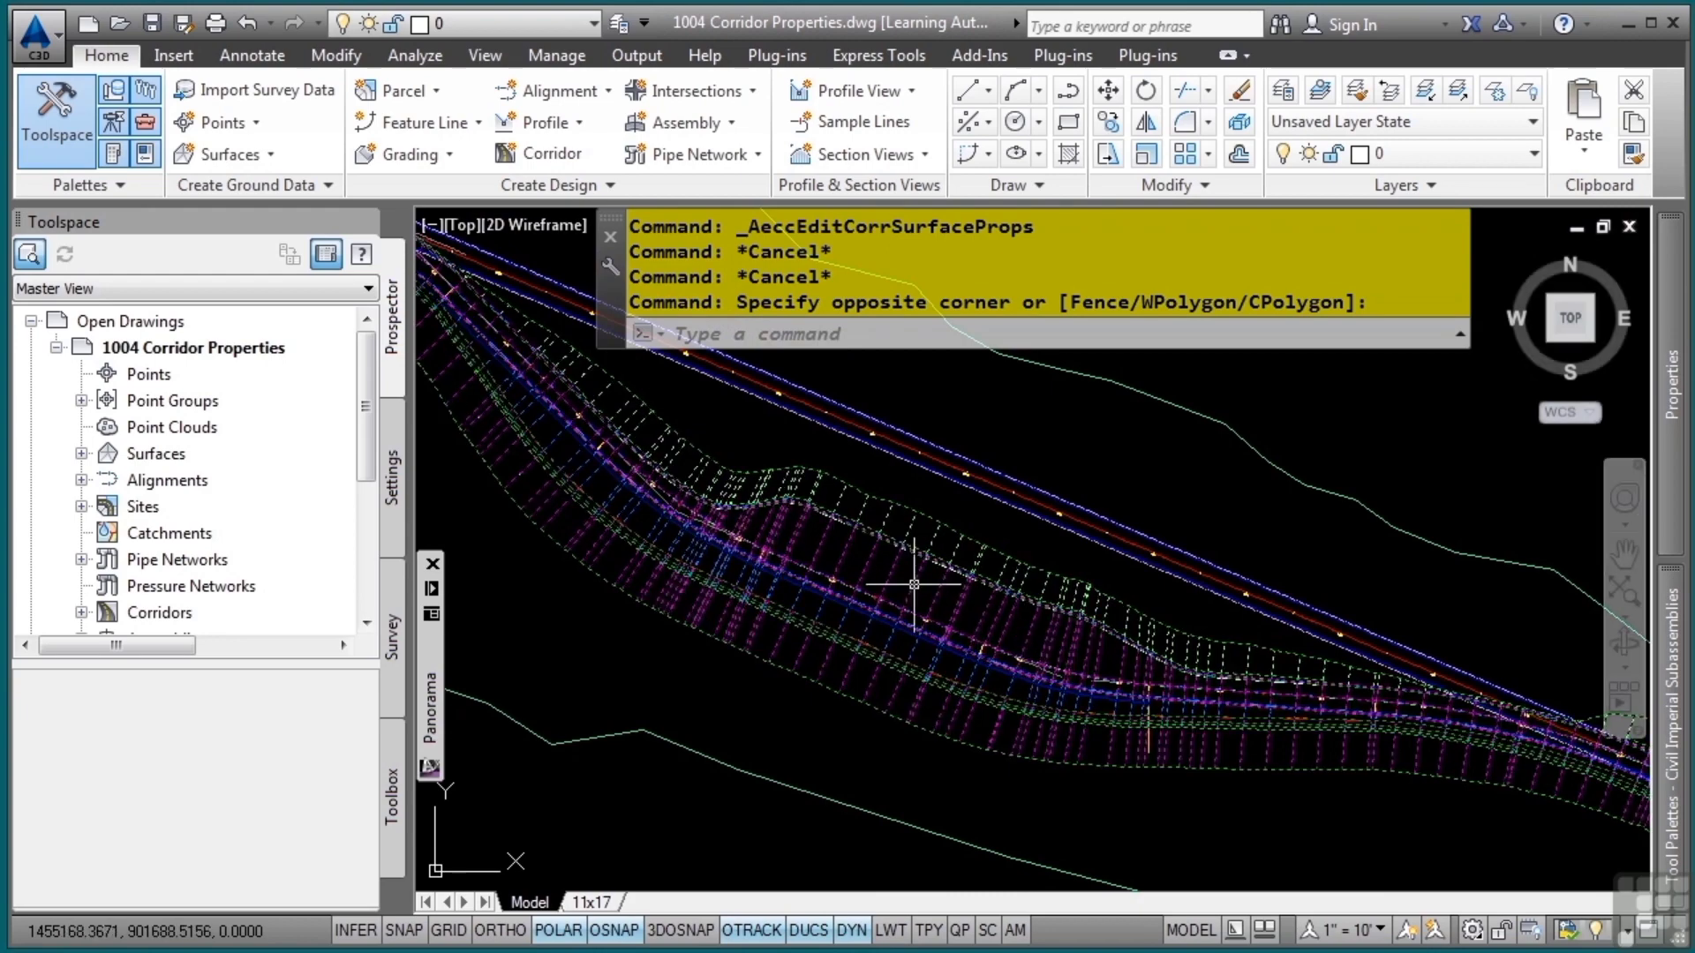
Open the corridor properties of the BYPASS-1 corridor and show its baseline and region parameters
{"action": "left_click", "coordinate": [979, 621]}
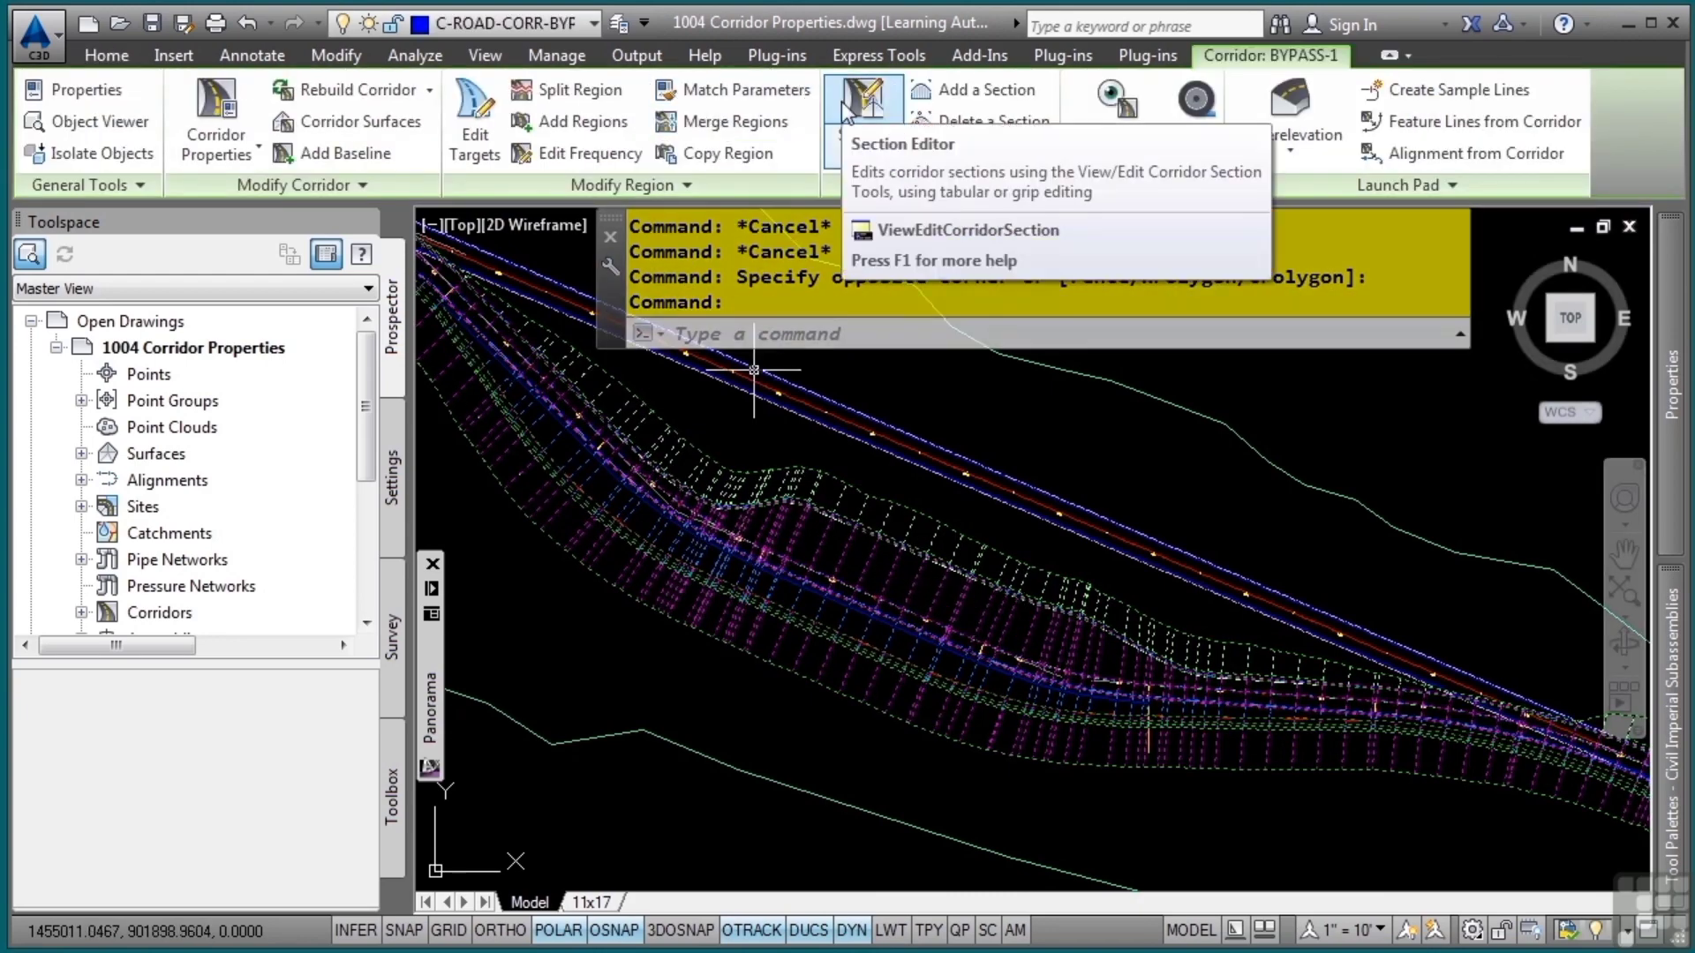
{"action": "left_click", "coordinate": [238, 98]}
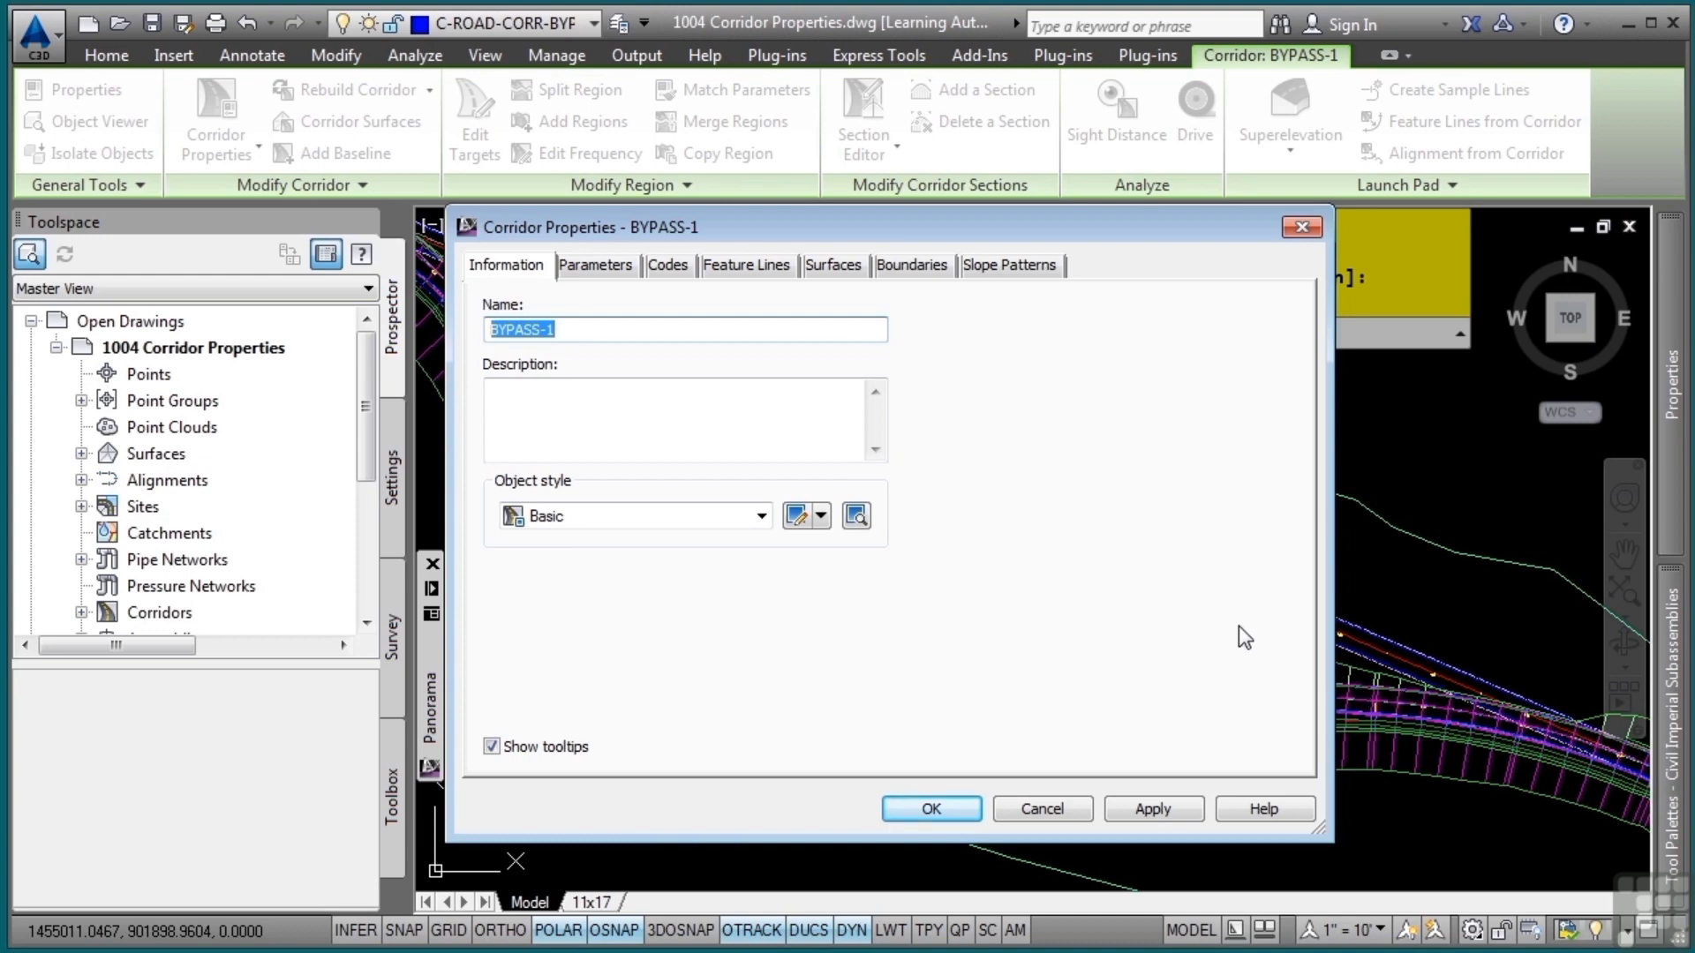
{"action": "left_click", "coordinate": [609, 274]}
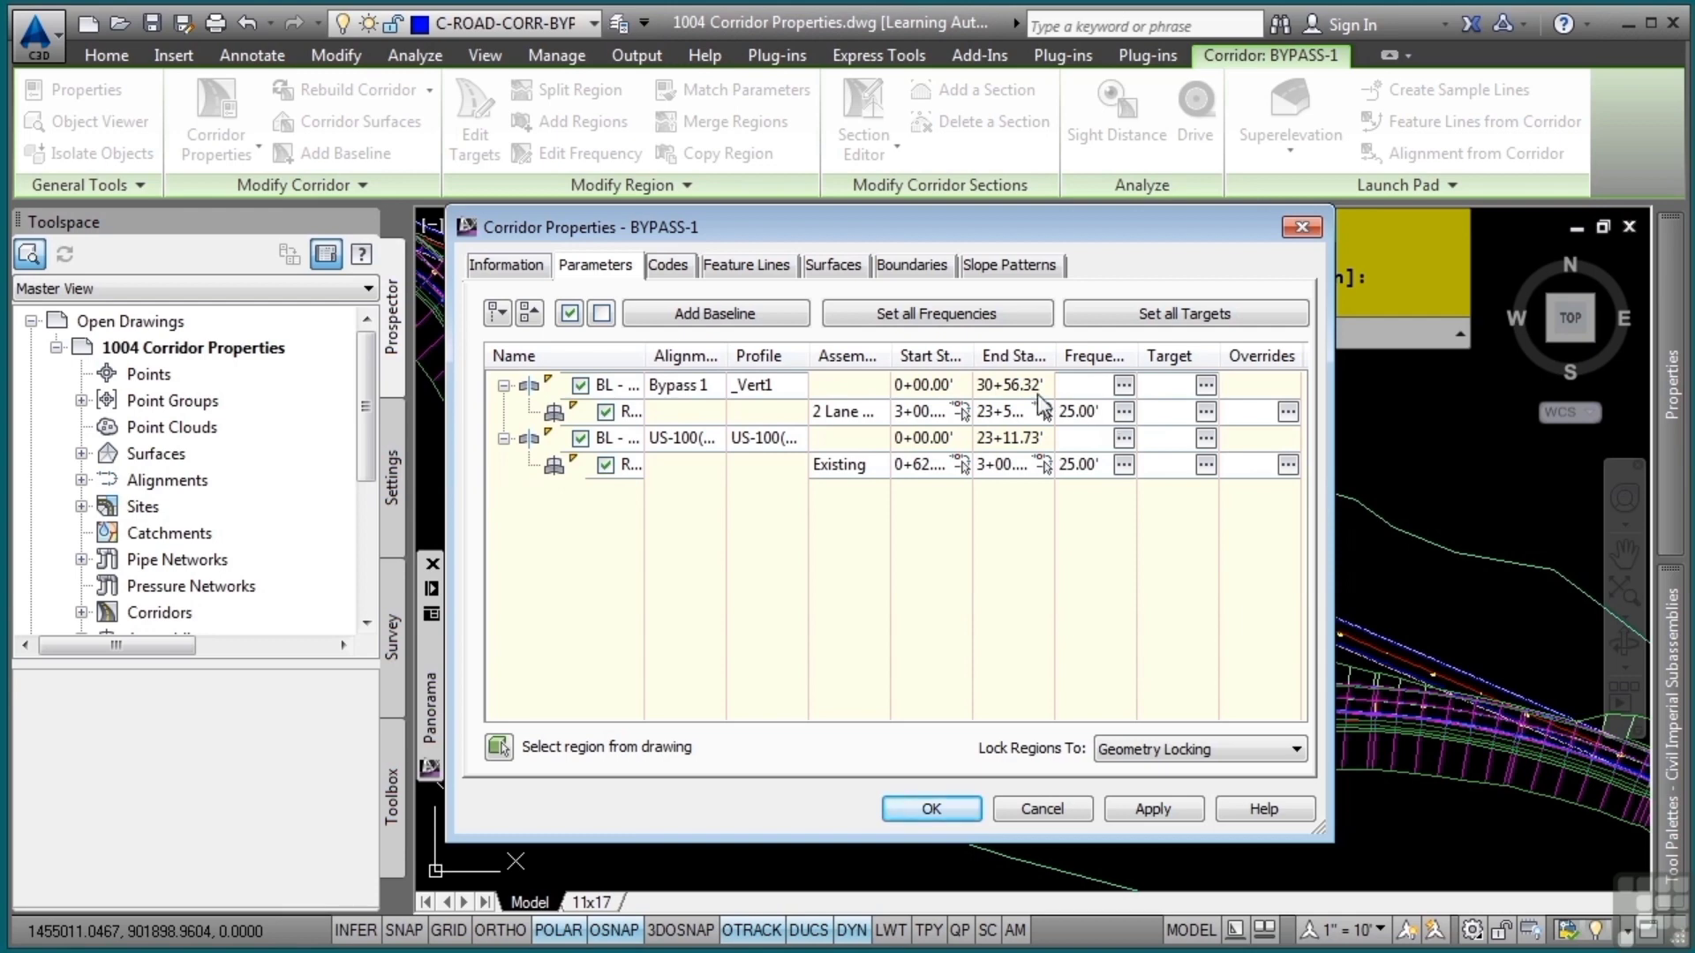
Set the assembly frequency of all regions to 10 feet along curves and along profile curves, and rebuild the corridor
{"action": "left_click", "coordinate": [1002, 321]}
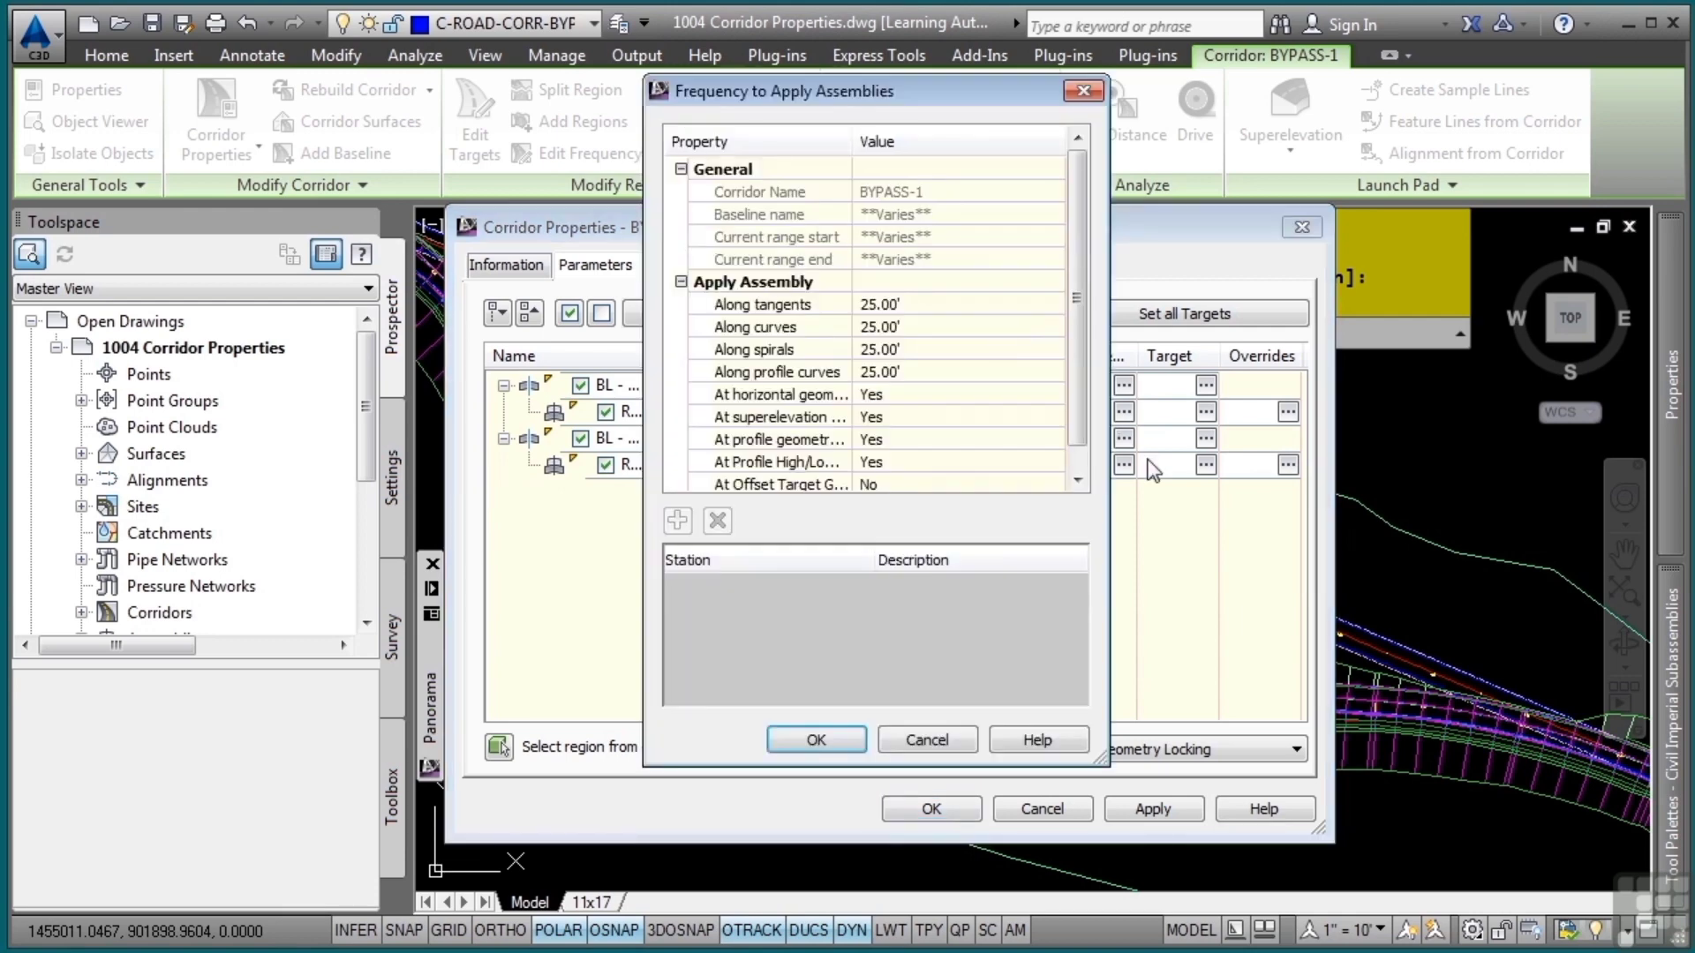
{"action": "left_click", "coordinate": [909, 326]}
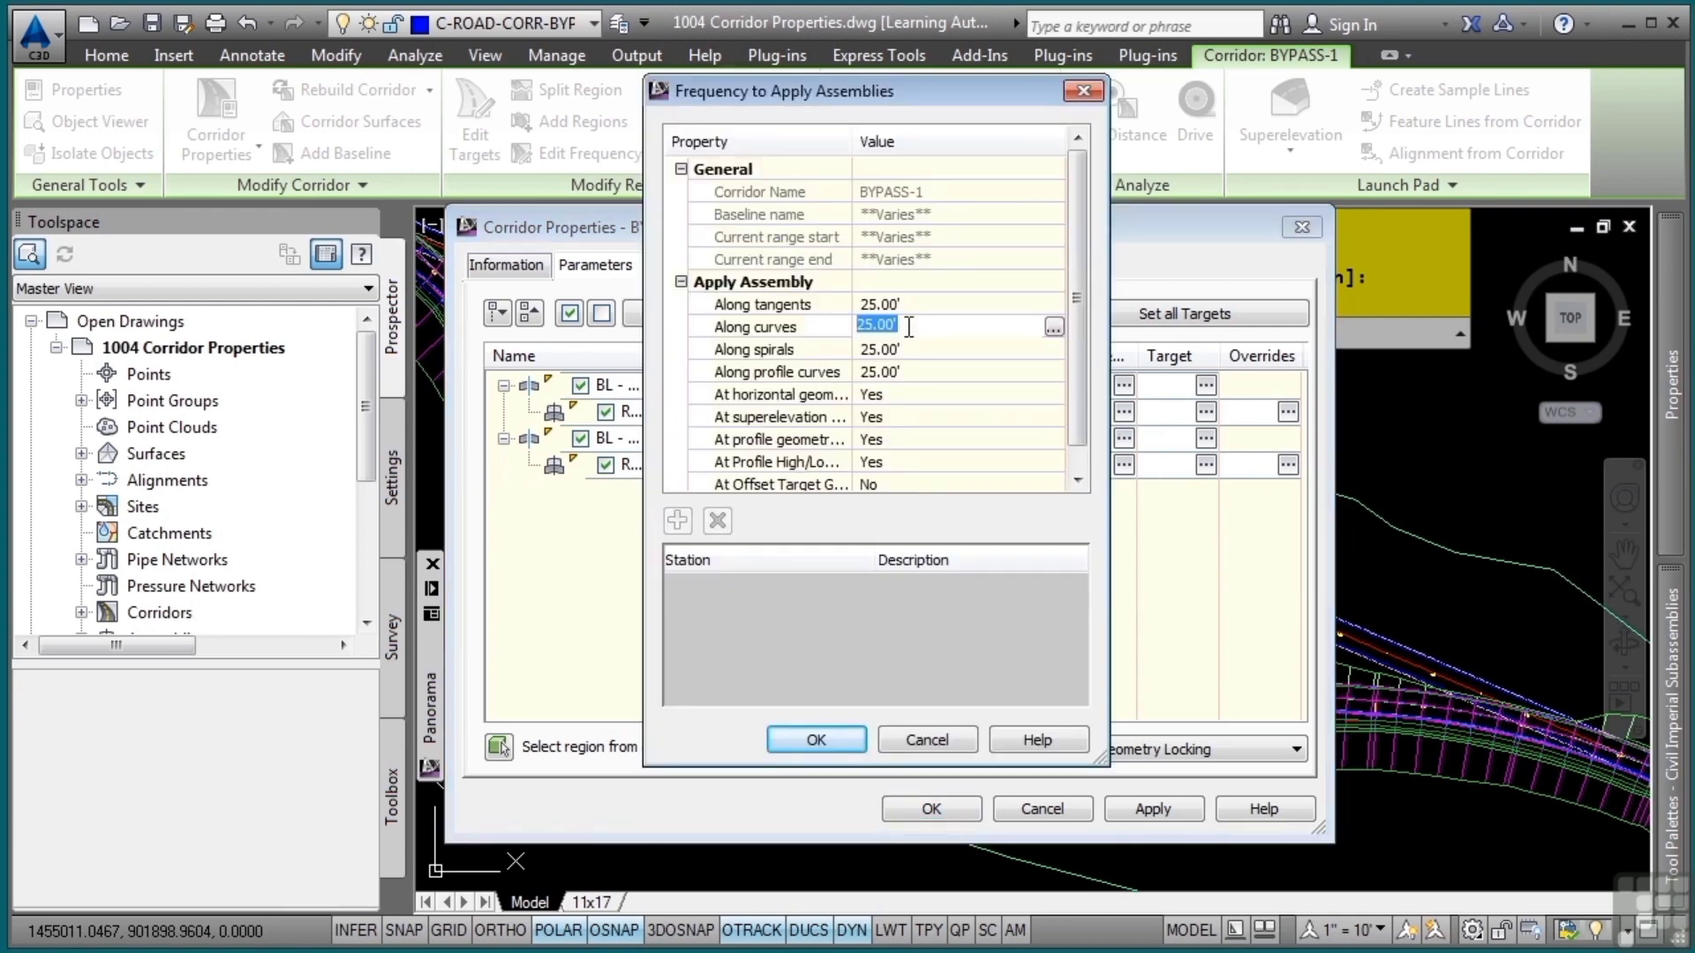
{"action": "type", "text": "5"}
{"action": "key", "text": "BackSpace"}
{"action": "type", "text": "10"}
{"action": "key", "text": "Return"}
{"action": "left_click", "coordinate": [913, 368]}
{"action": "type", "text": "10"}
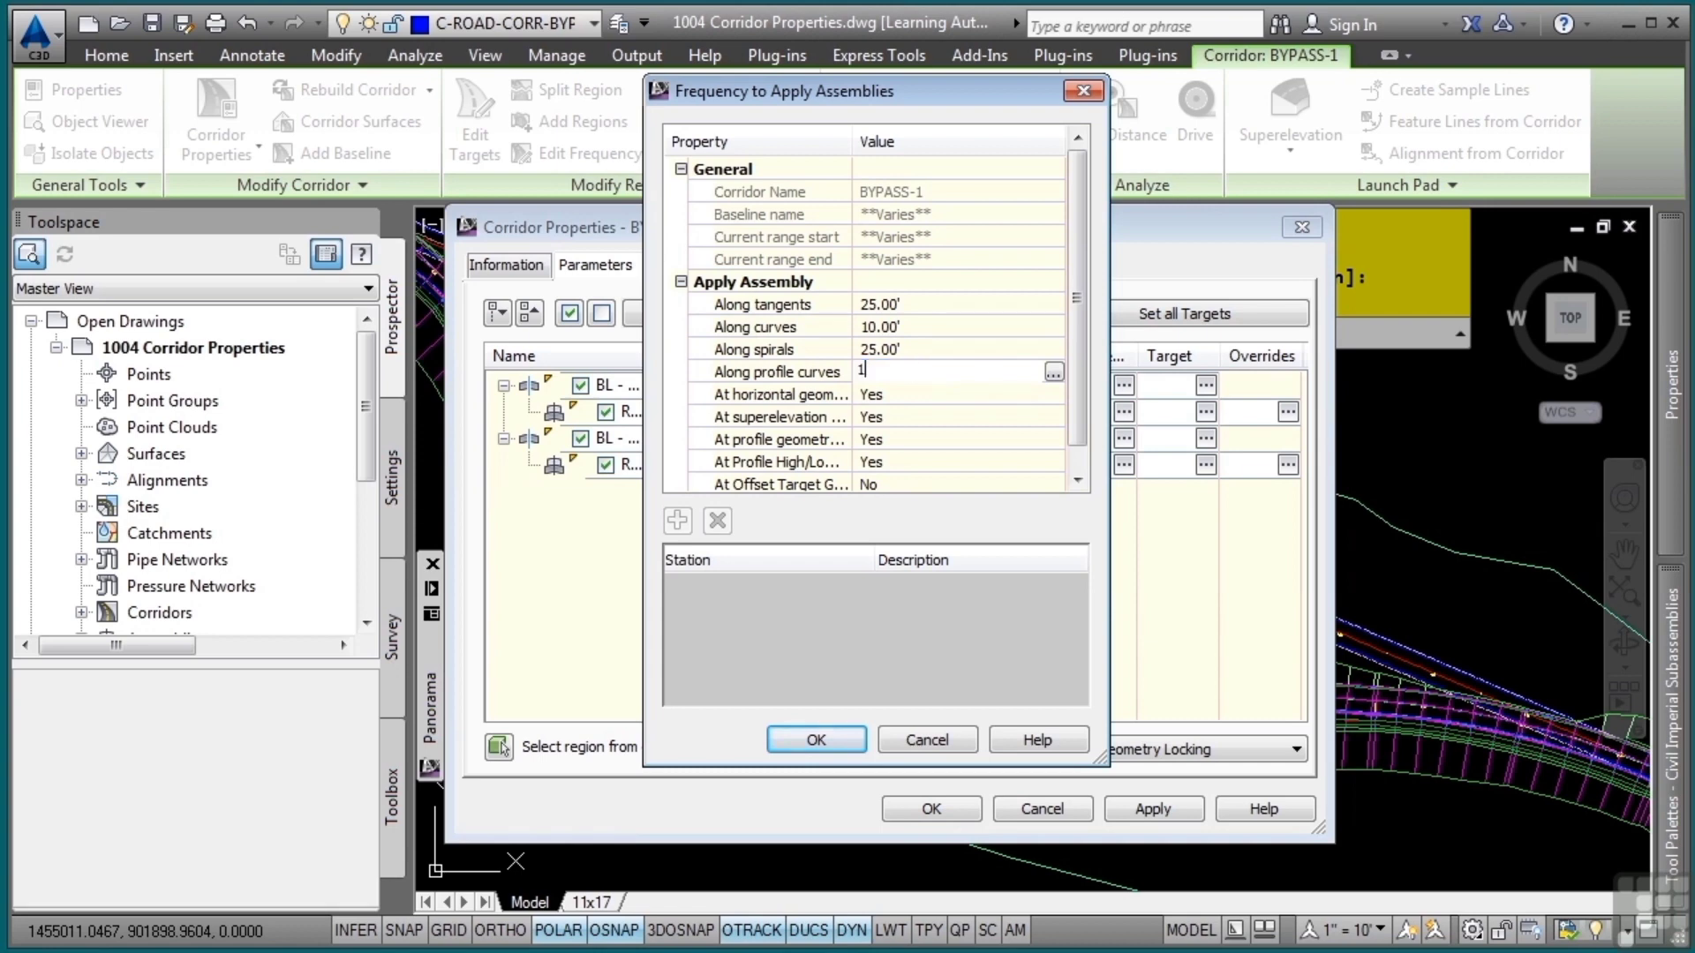
{"action": "left_click", "coordinate": [827, 740]}
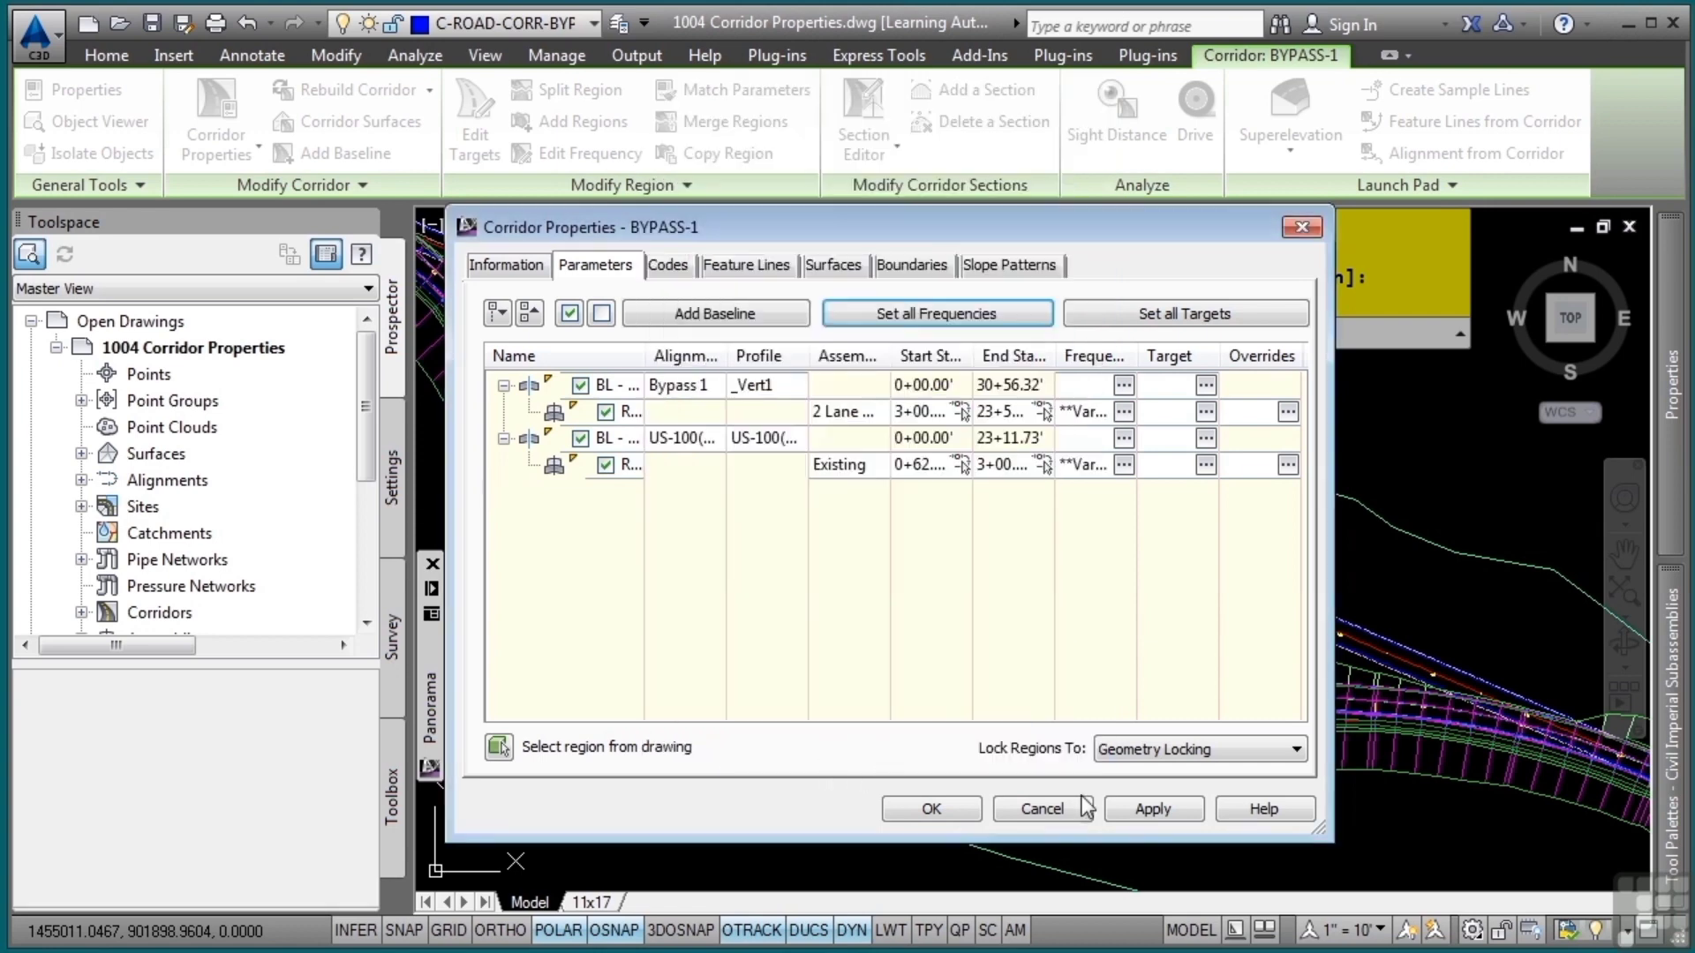
{"action": "left_click", "coordinate": [1149, 817]}
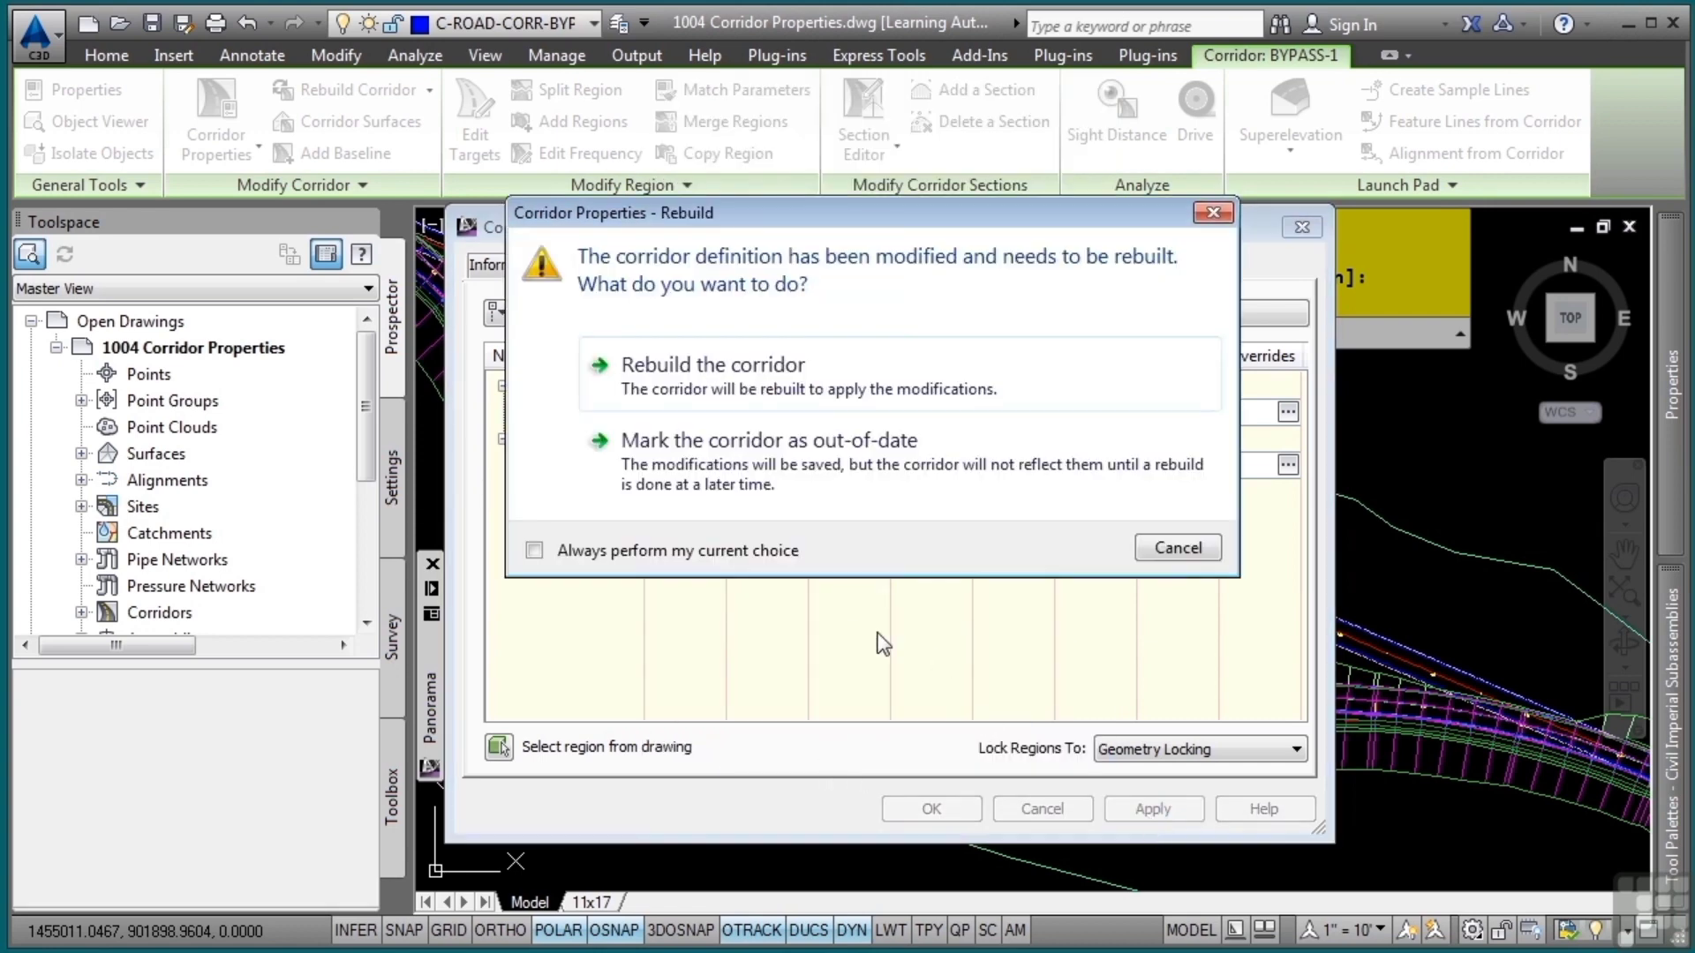
{"action": "left_click", "coordinate": [746, 393]}
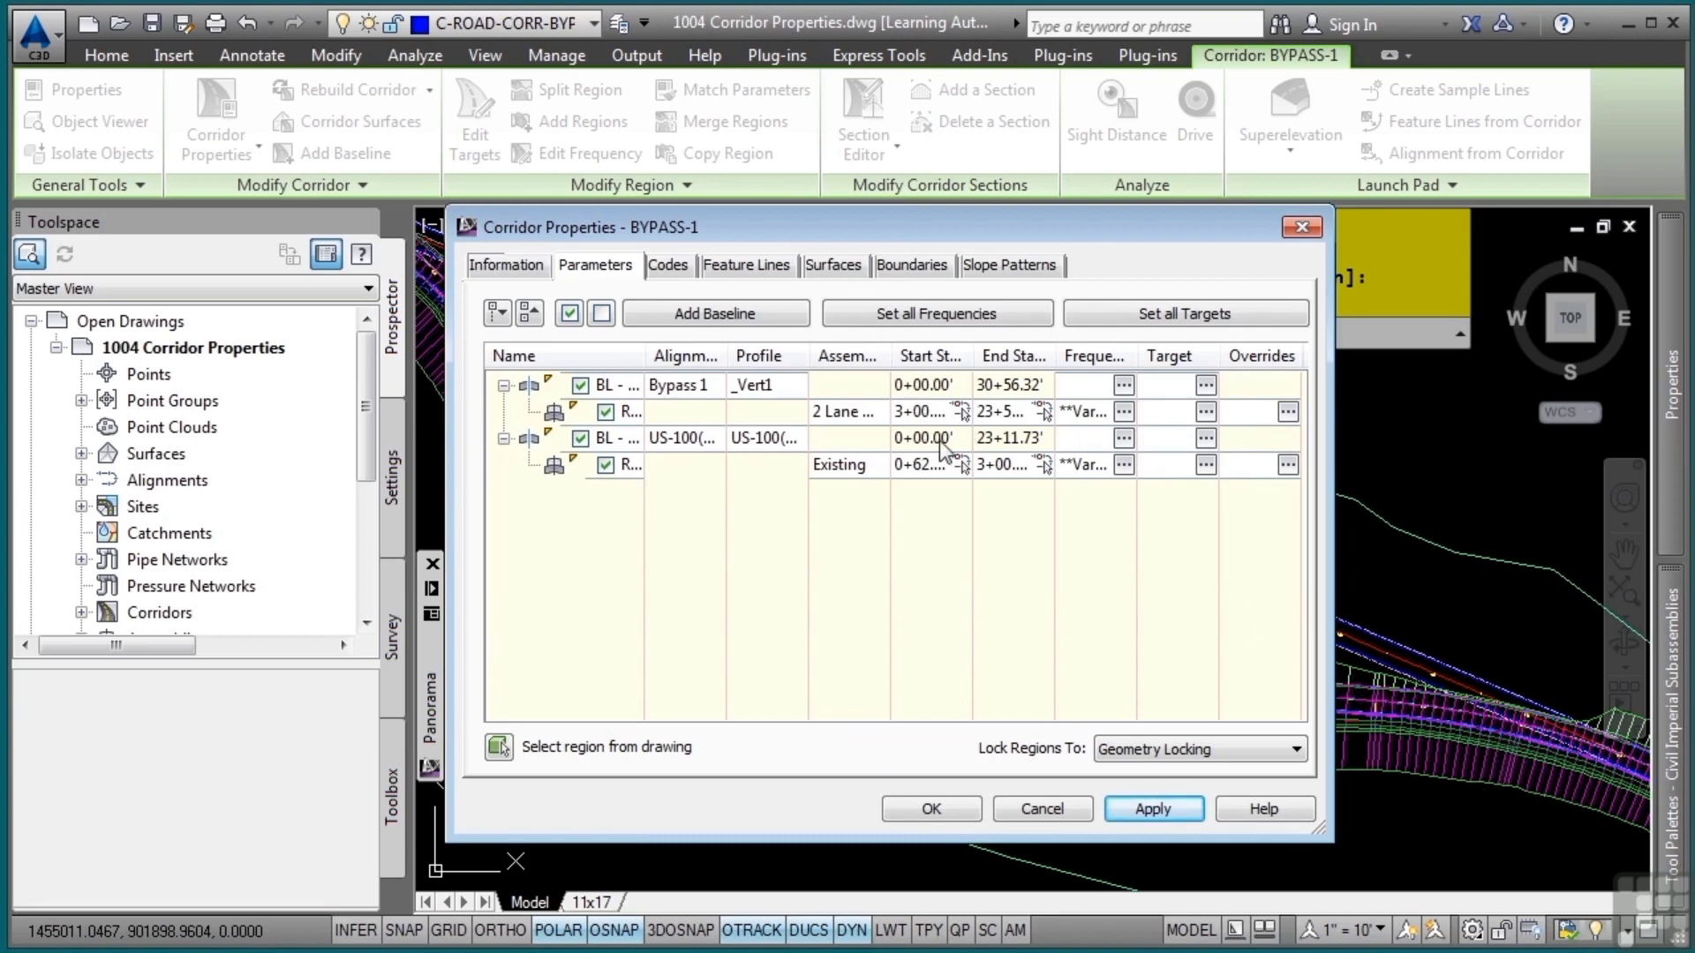
Widen the Name column of the parameters table and inspect the full baseline and region names
{"action": "left_click_drag", "start_coordinate": [643, 353], "coordinate": [765, 357]}
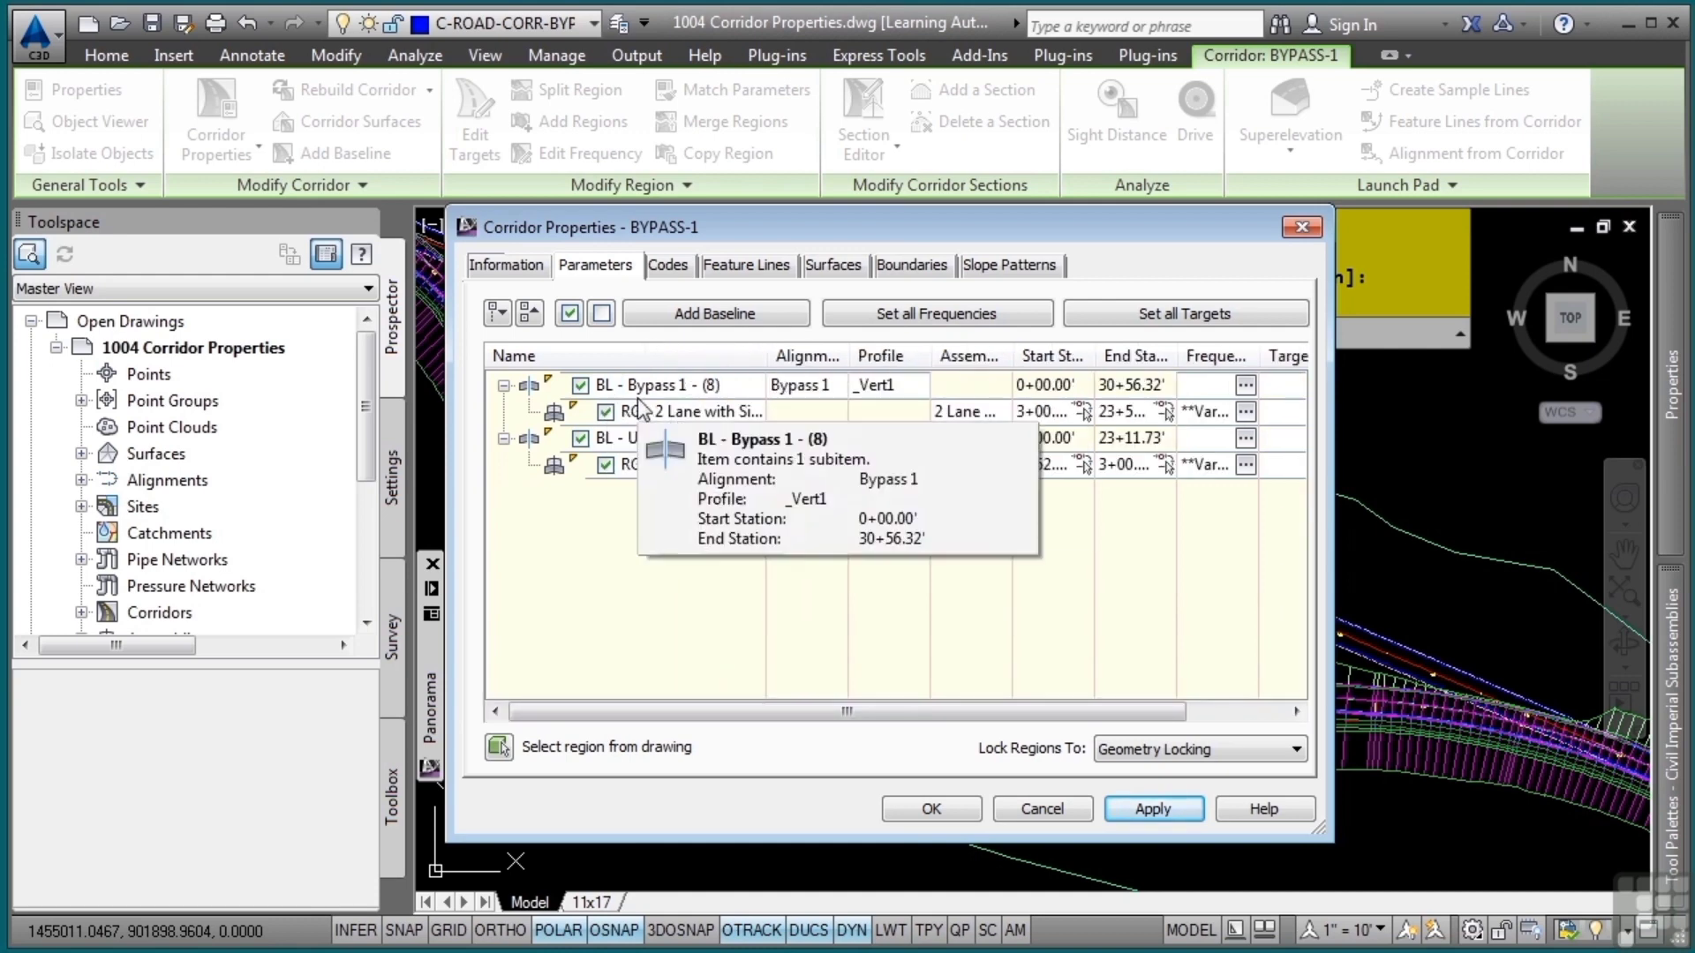
{"action": "mouse_move", "coordinate": [656, 463]}
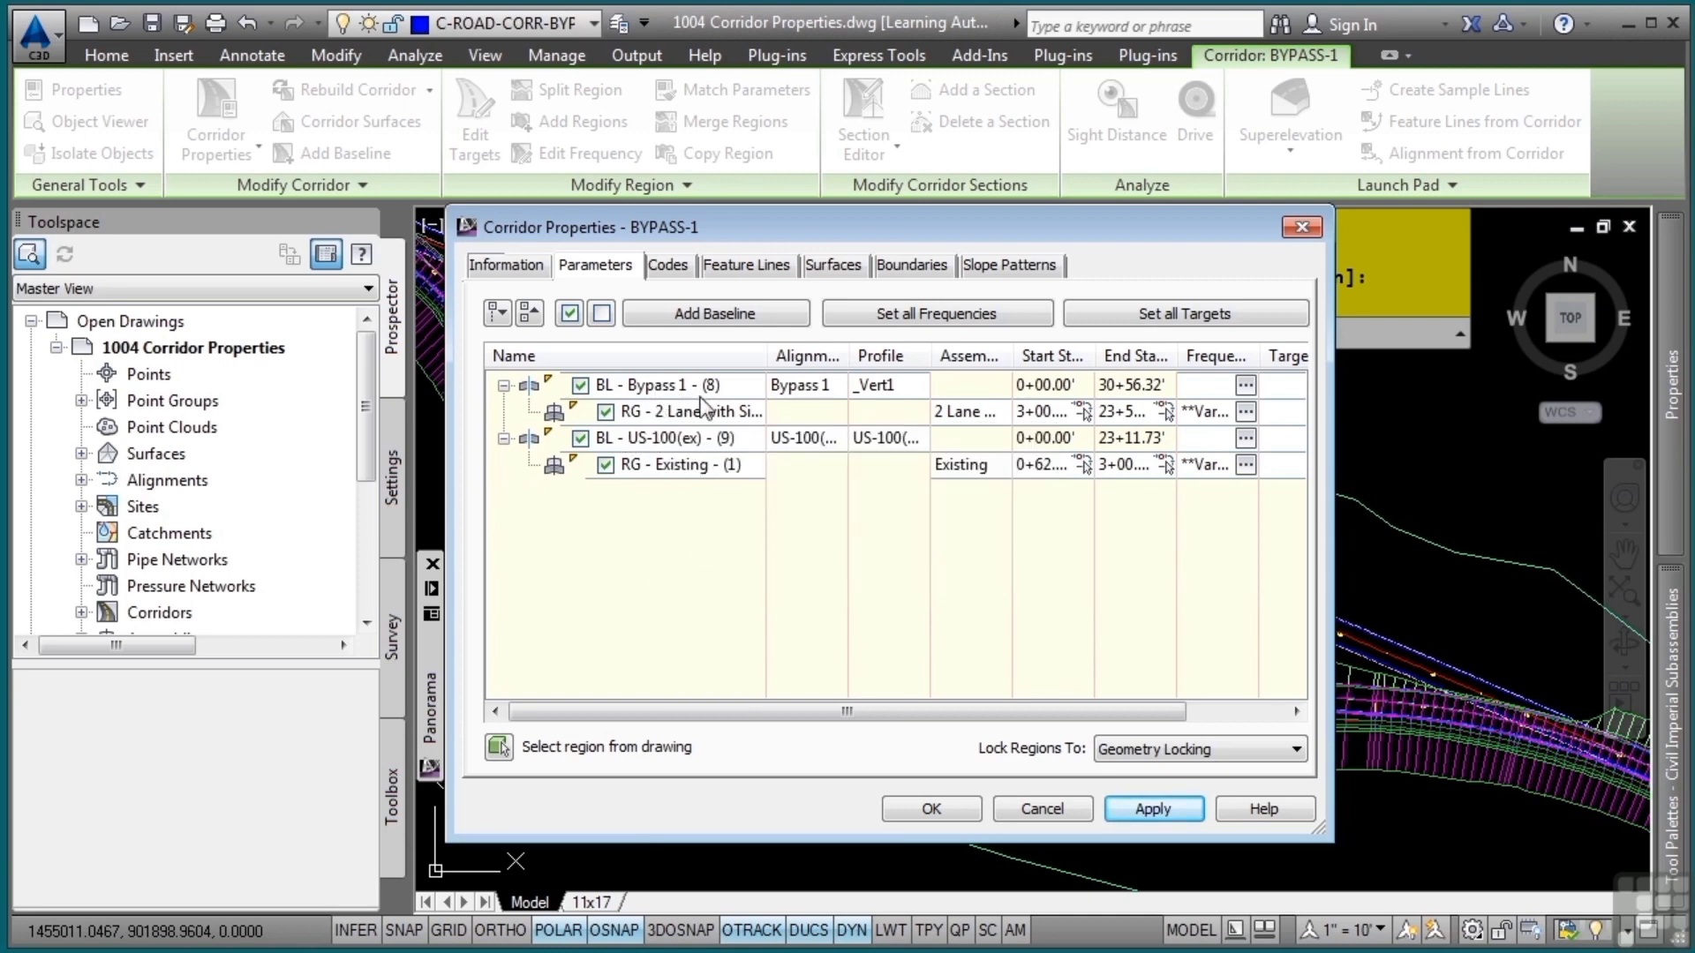
{"action": "mouse_move", "coordinate": [695, 436]}
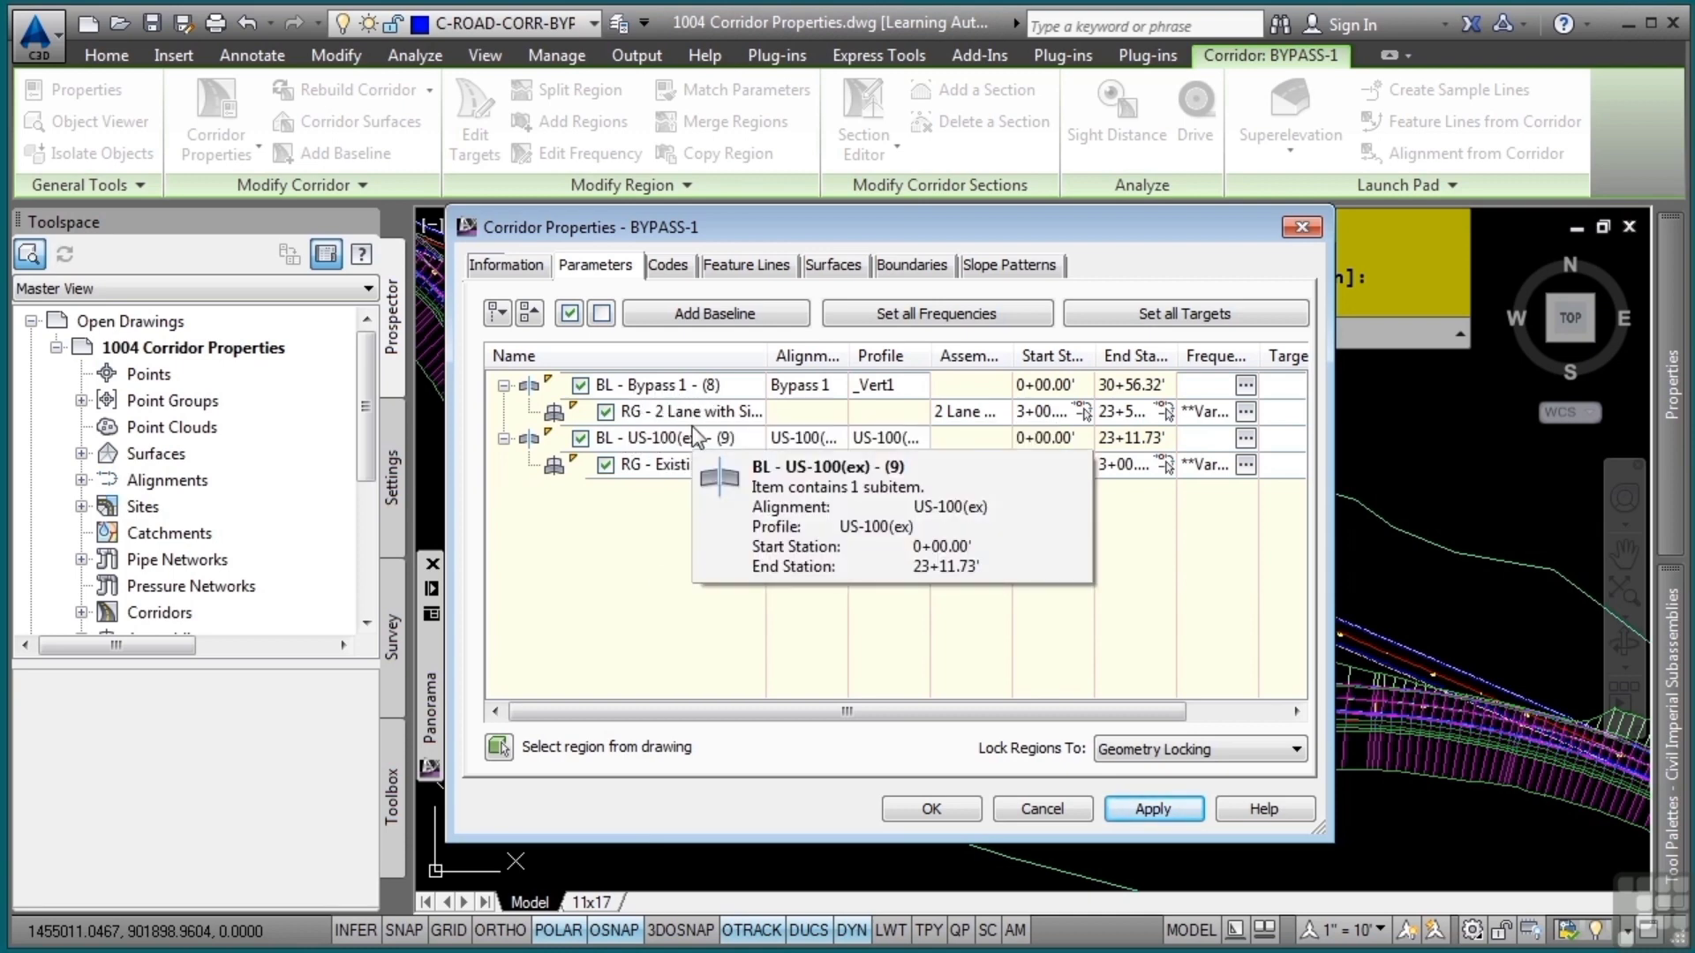
Change the corridor's code set style to Visualization and apply it
{"action": "left_click", "coordinate": [667, 265]}
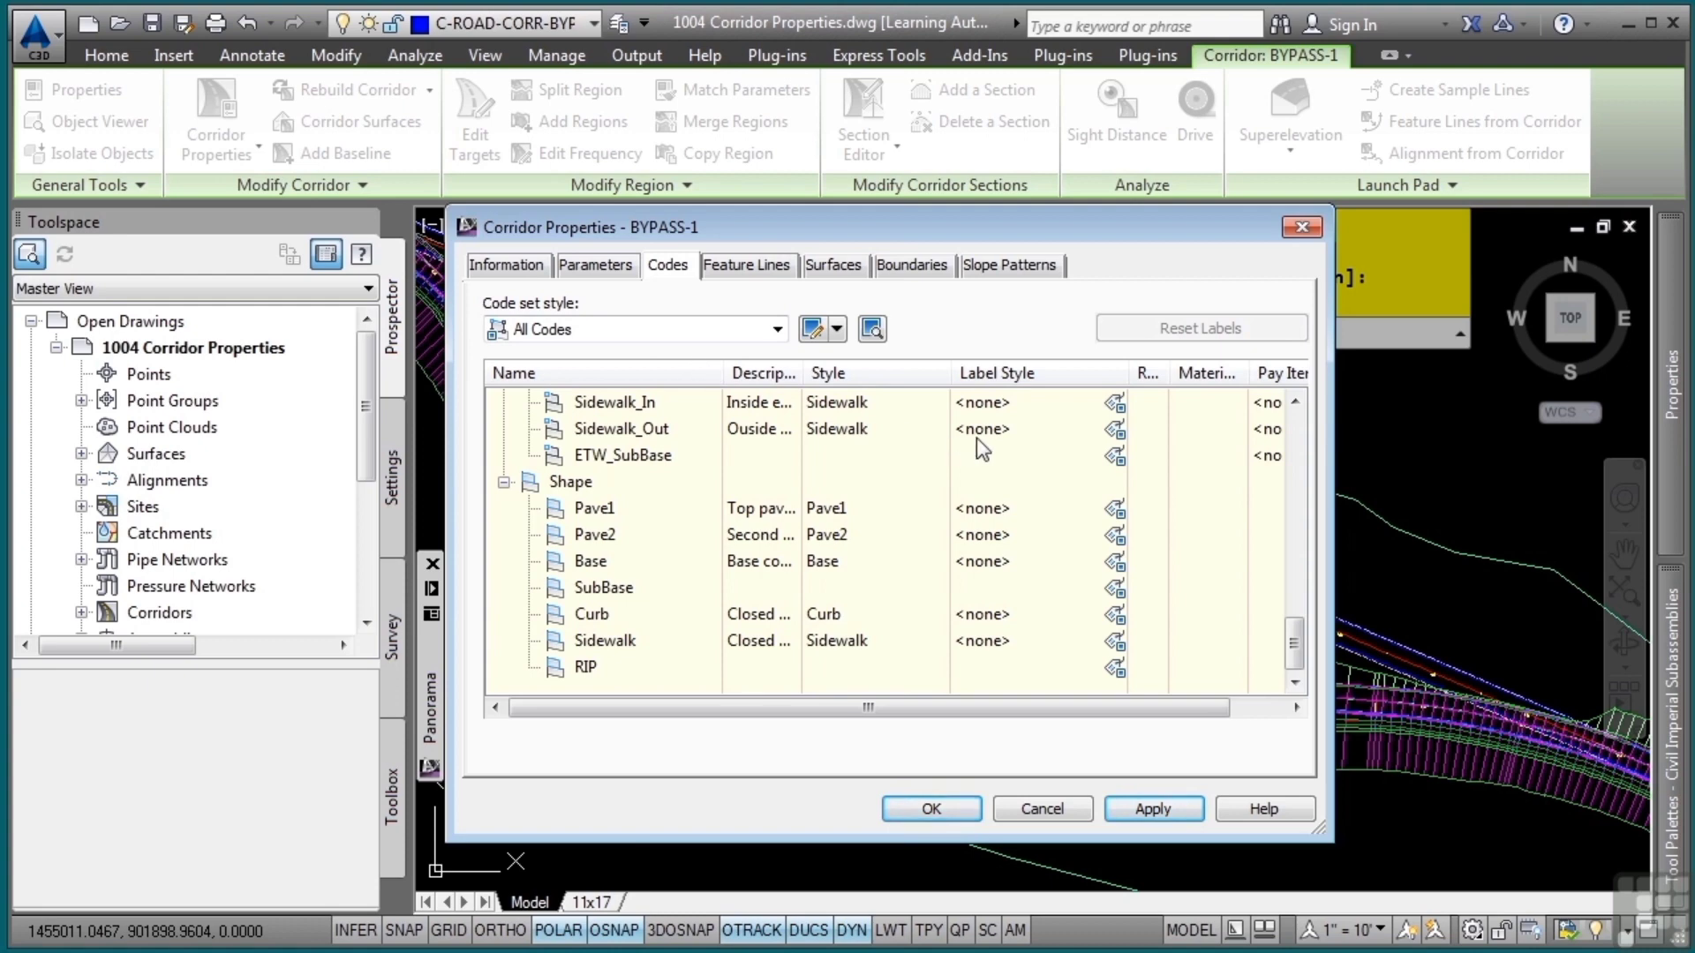
{"action": "left_click", "coordinate": [671, 333]}
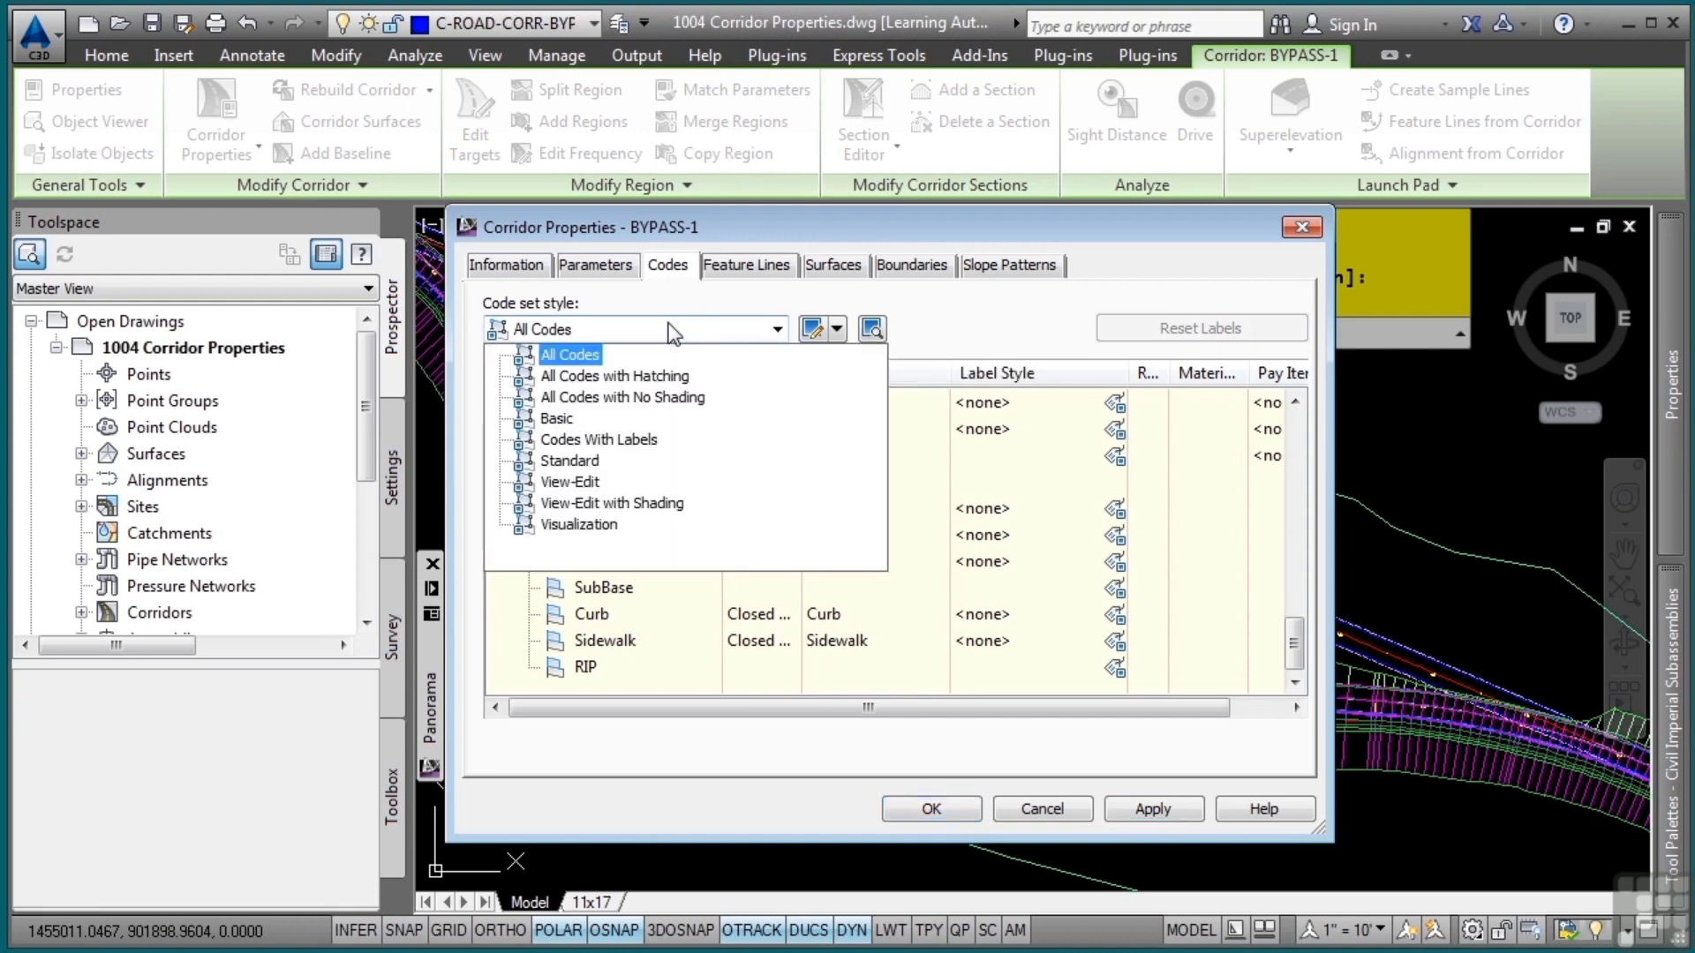
{"action": "left_click", "coordinate": [583, 525]}
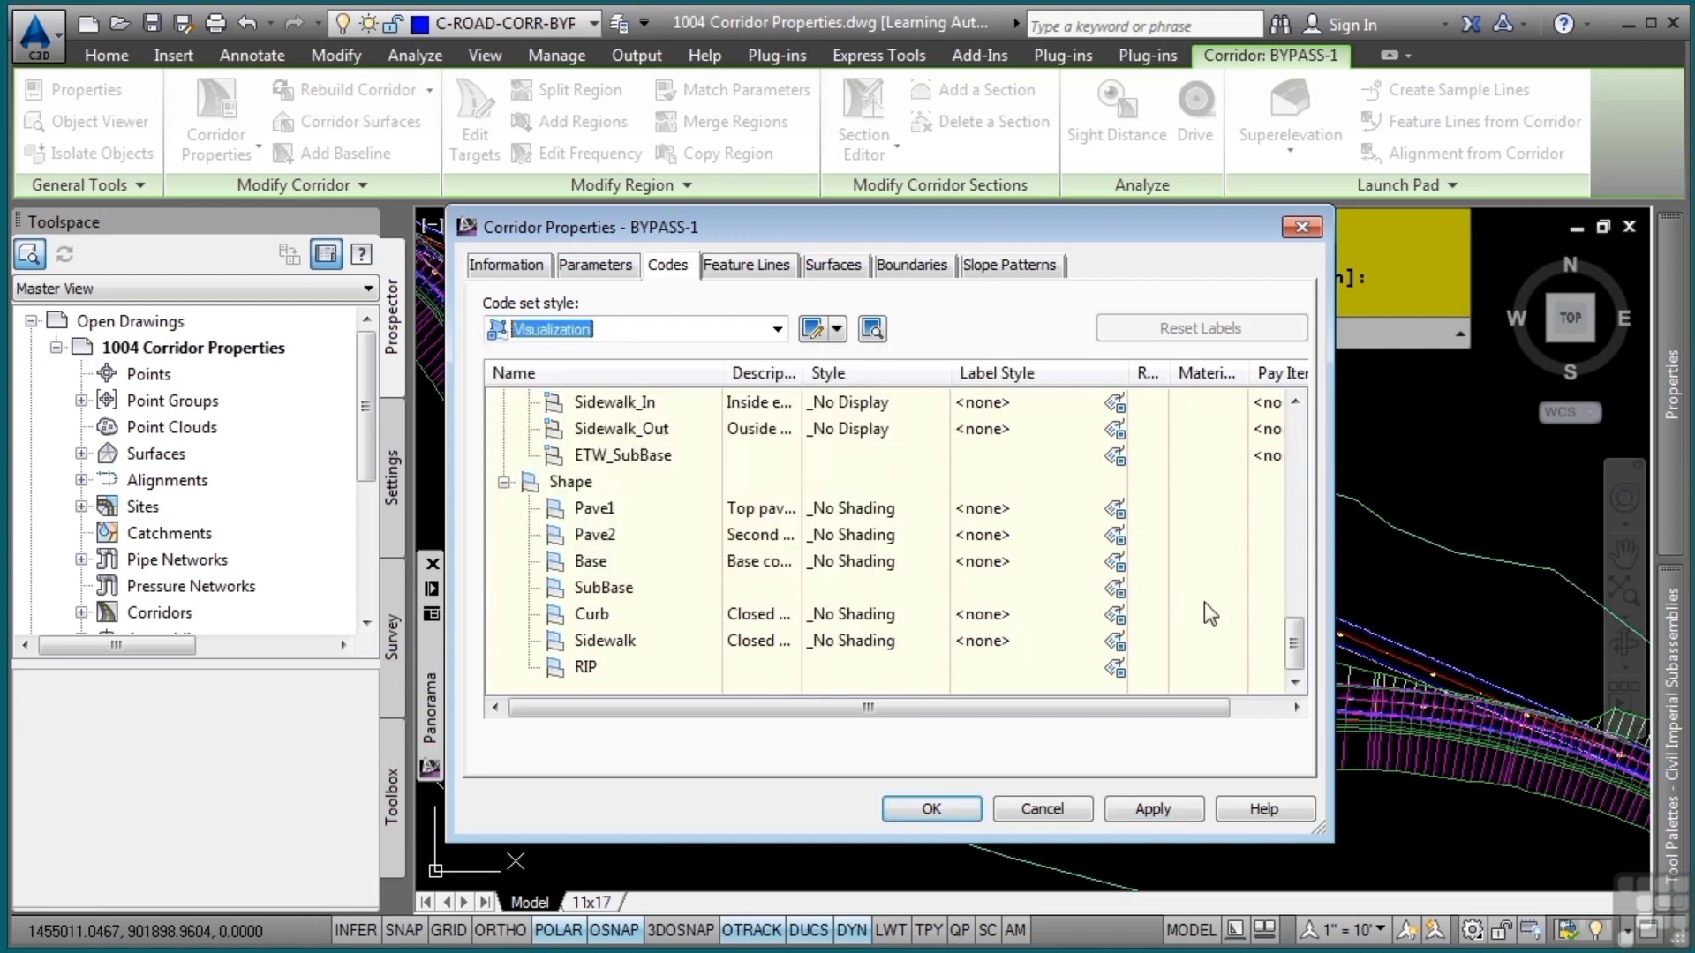
{"action": "left_click", "coordinate": [1153, 809]}
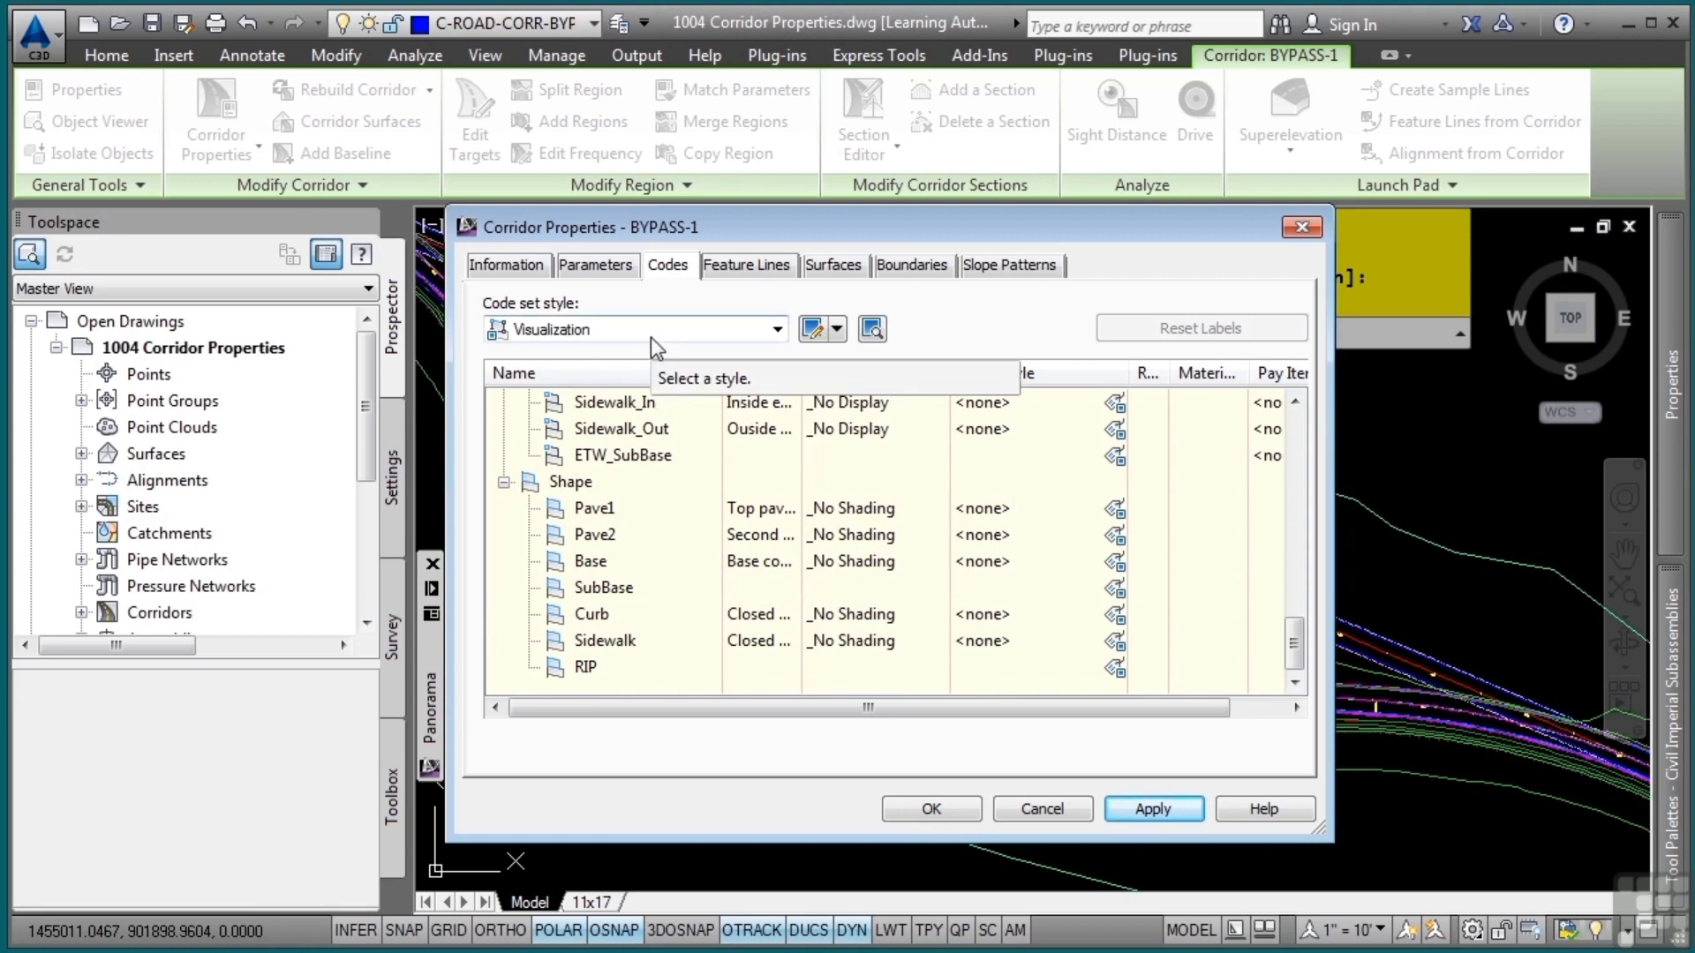
Assign the _No Display style to all of the corridor's feature lines at once and apply the change
{"action": "left_click", "coordinate": [746, 265]}
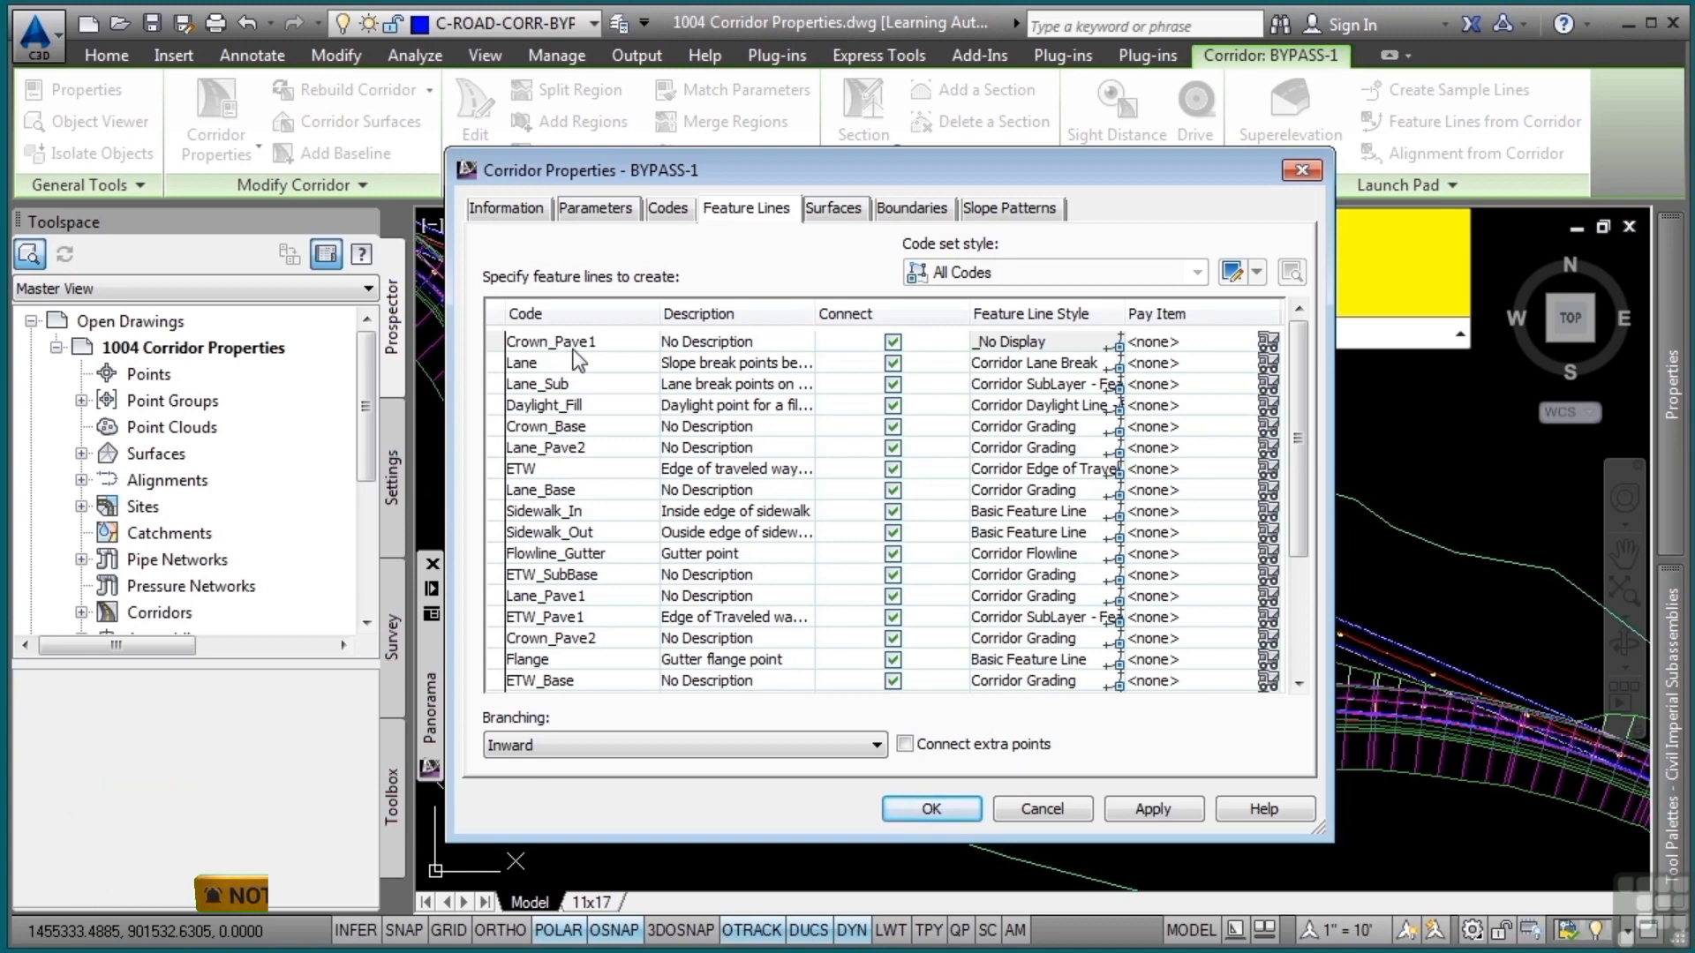
{"action": "scroll", "coordinate": [587, 520], "scroll_direction": "down", "scroll_amount": 3}
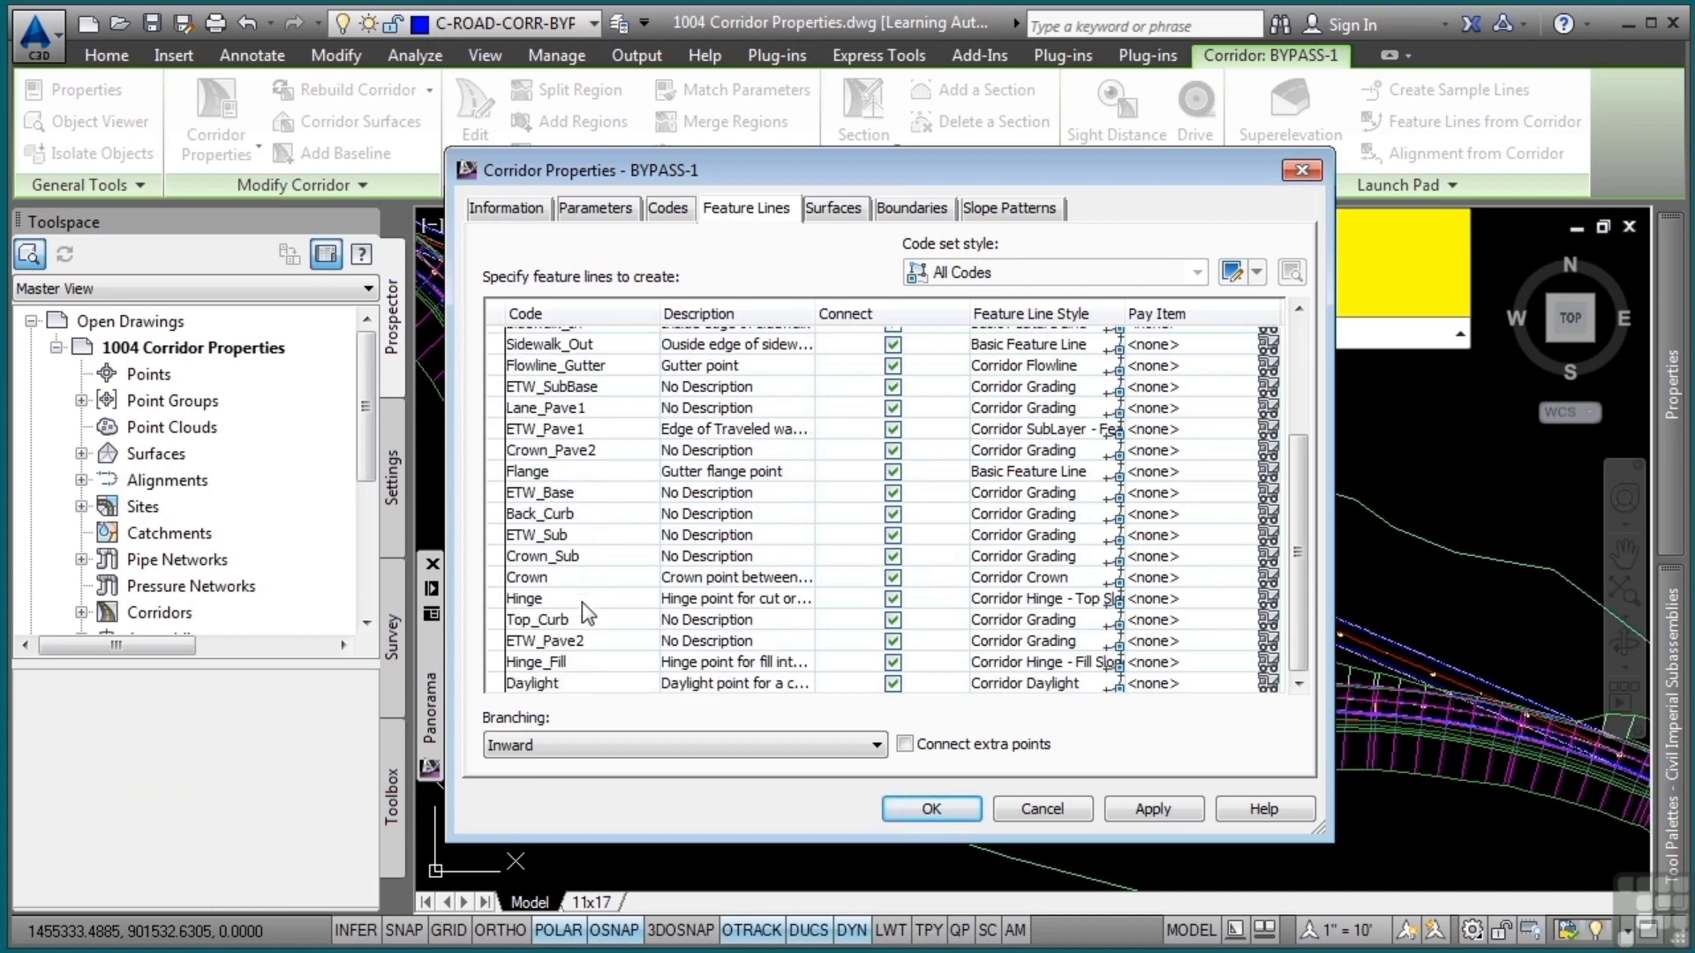
{"action": "left_click", "coordinate": [546, 683], "text": "shift"}
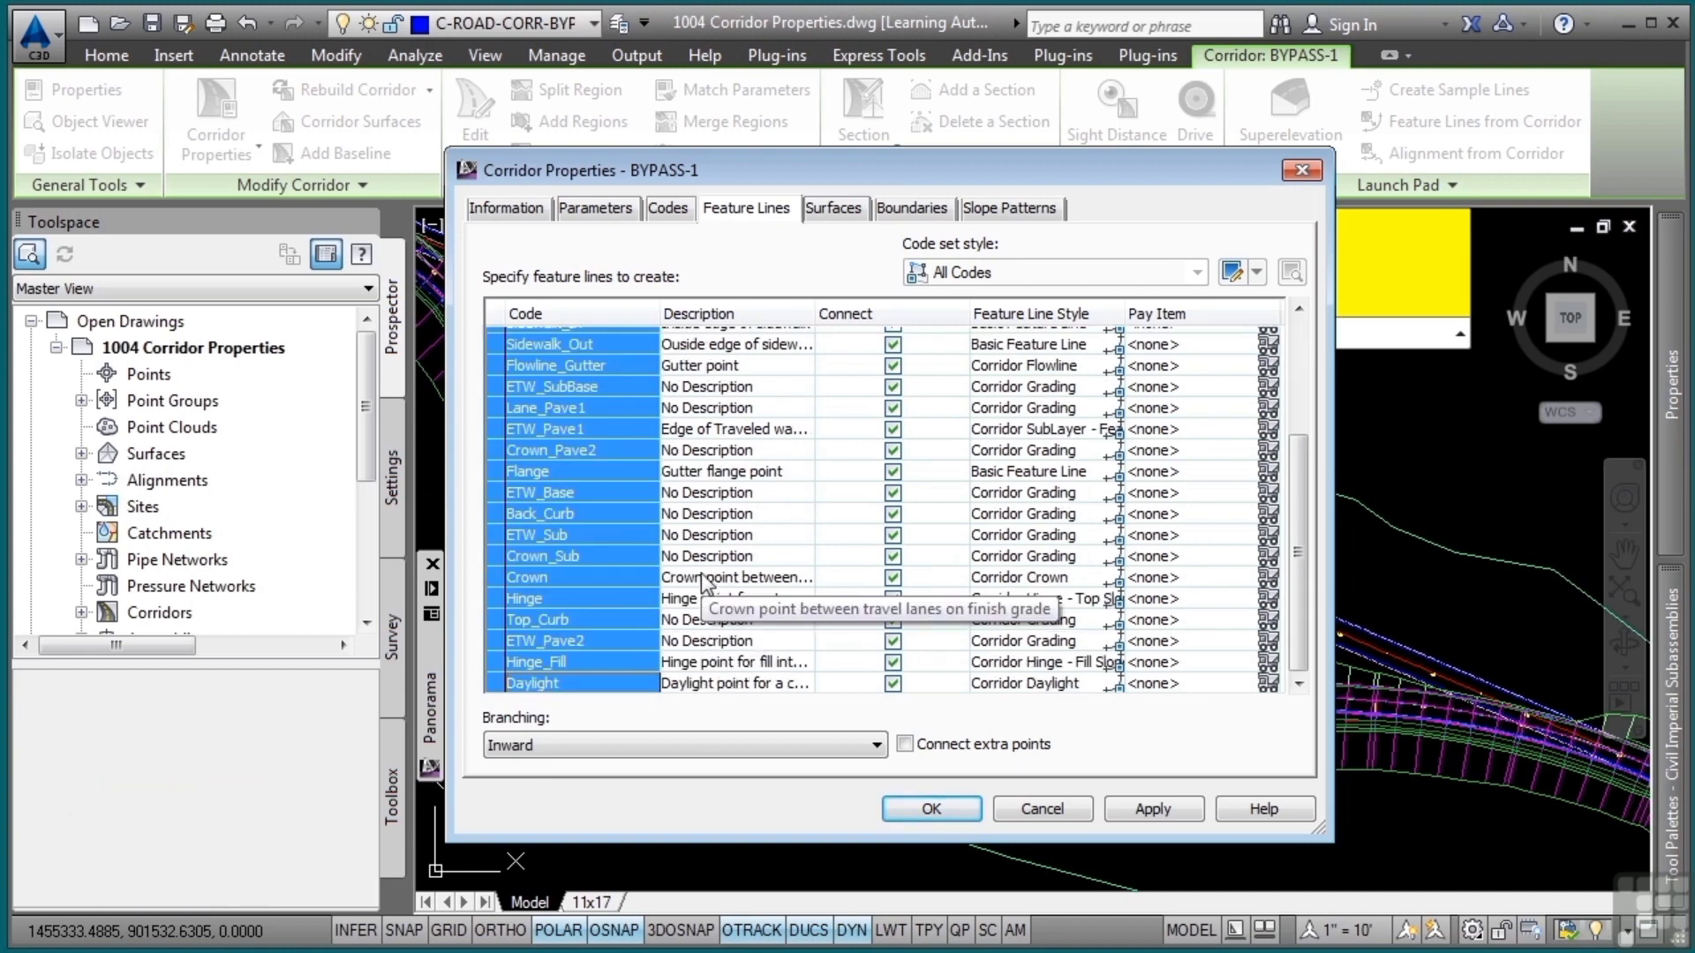
{"action": "scroll", "coordinate": [704, 584], "scroll_direction": "up", "scroll_amount": 3}
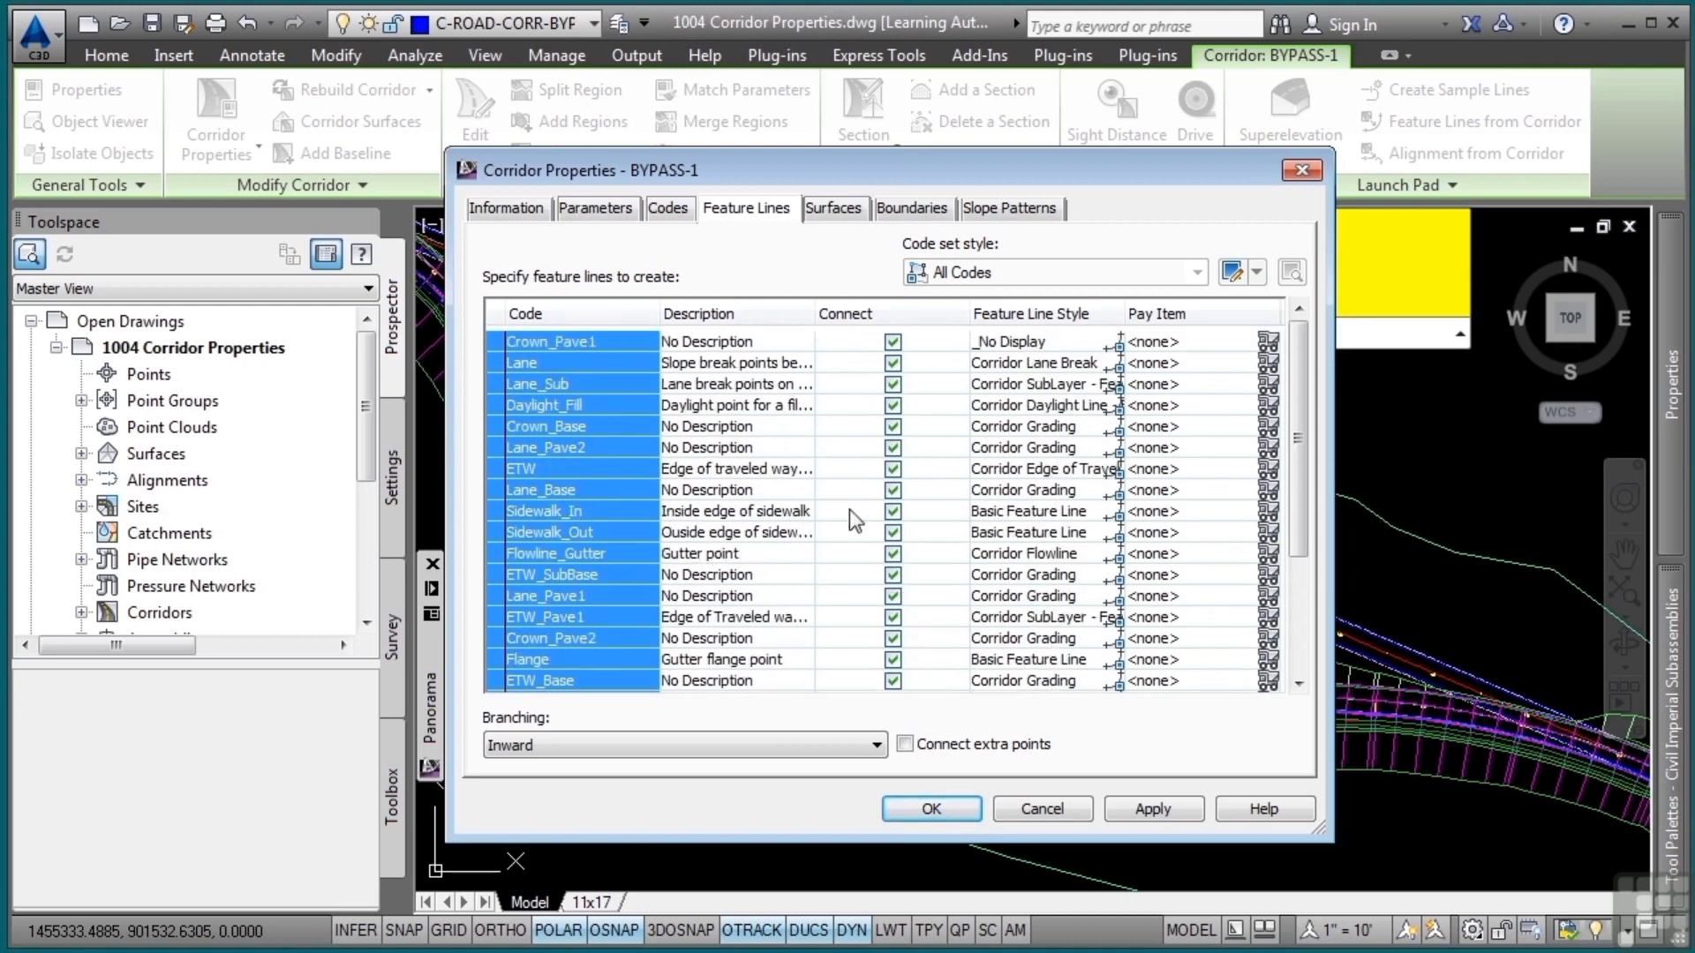
{"action": "left_click", "coordinate": [1115, 362]}
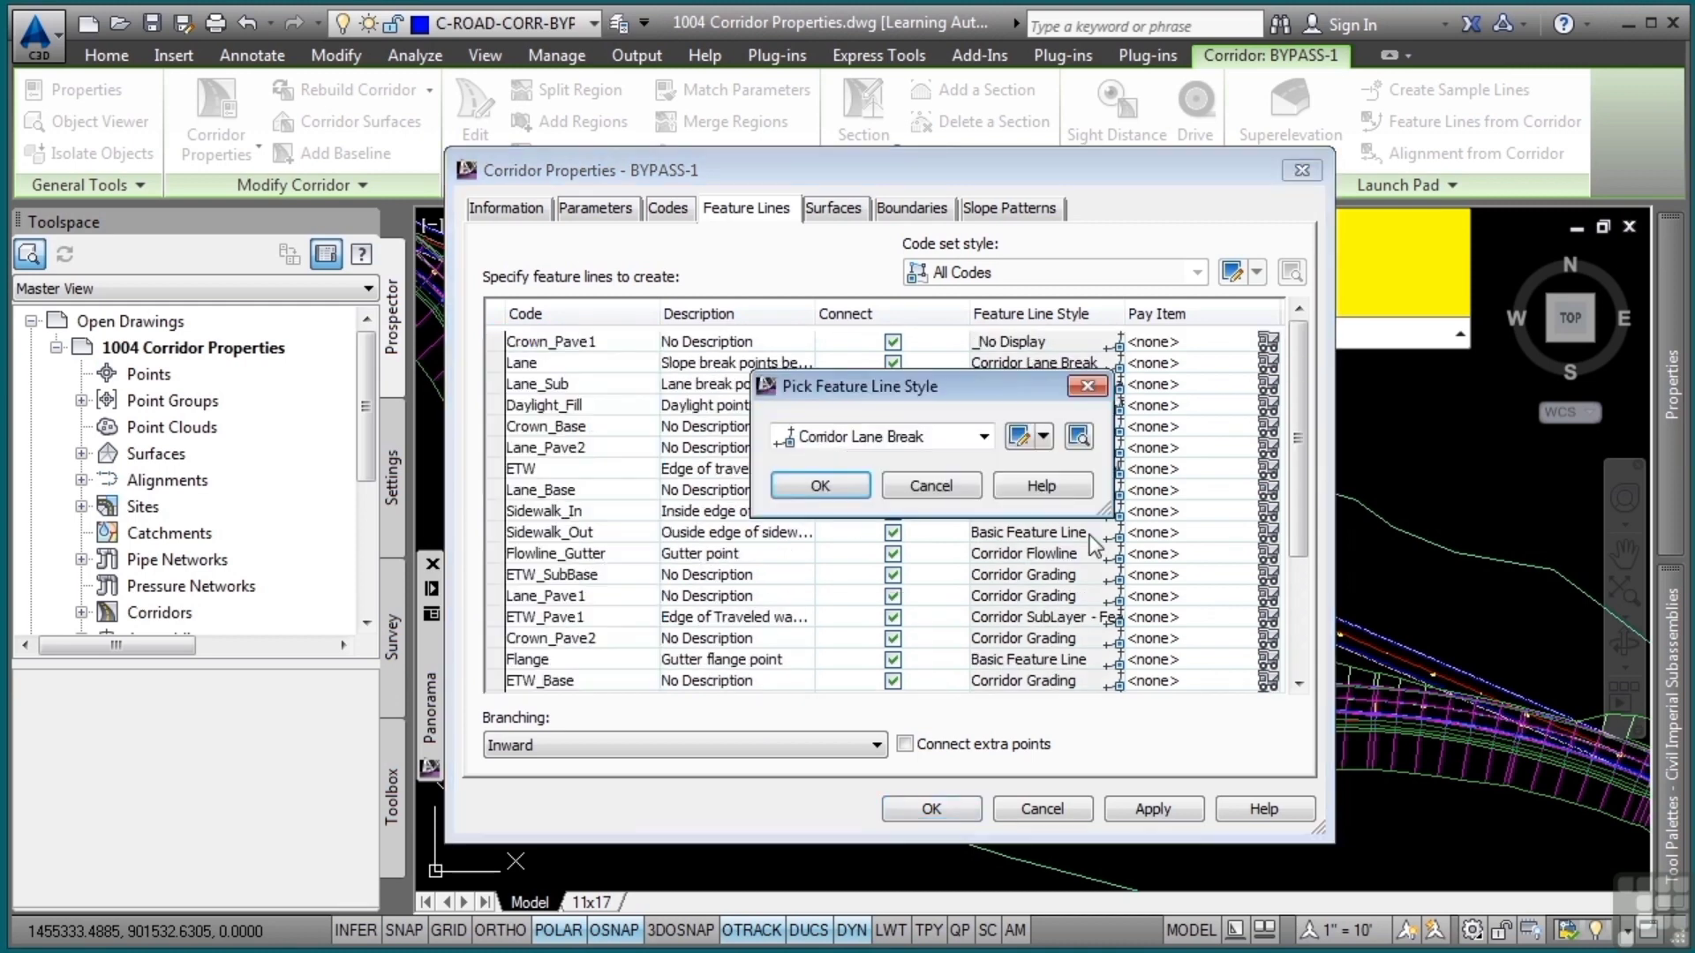
{"action": "left_click", "coordinate": [927, 439]}
{"action": "scroll", "coordinate": [918, 457], "scroll_direction": "up", "scroll_amount": 1}
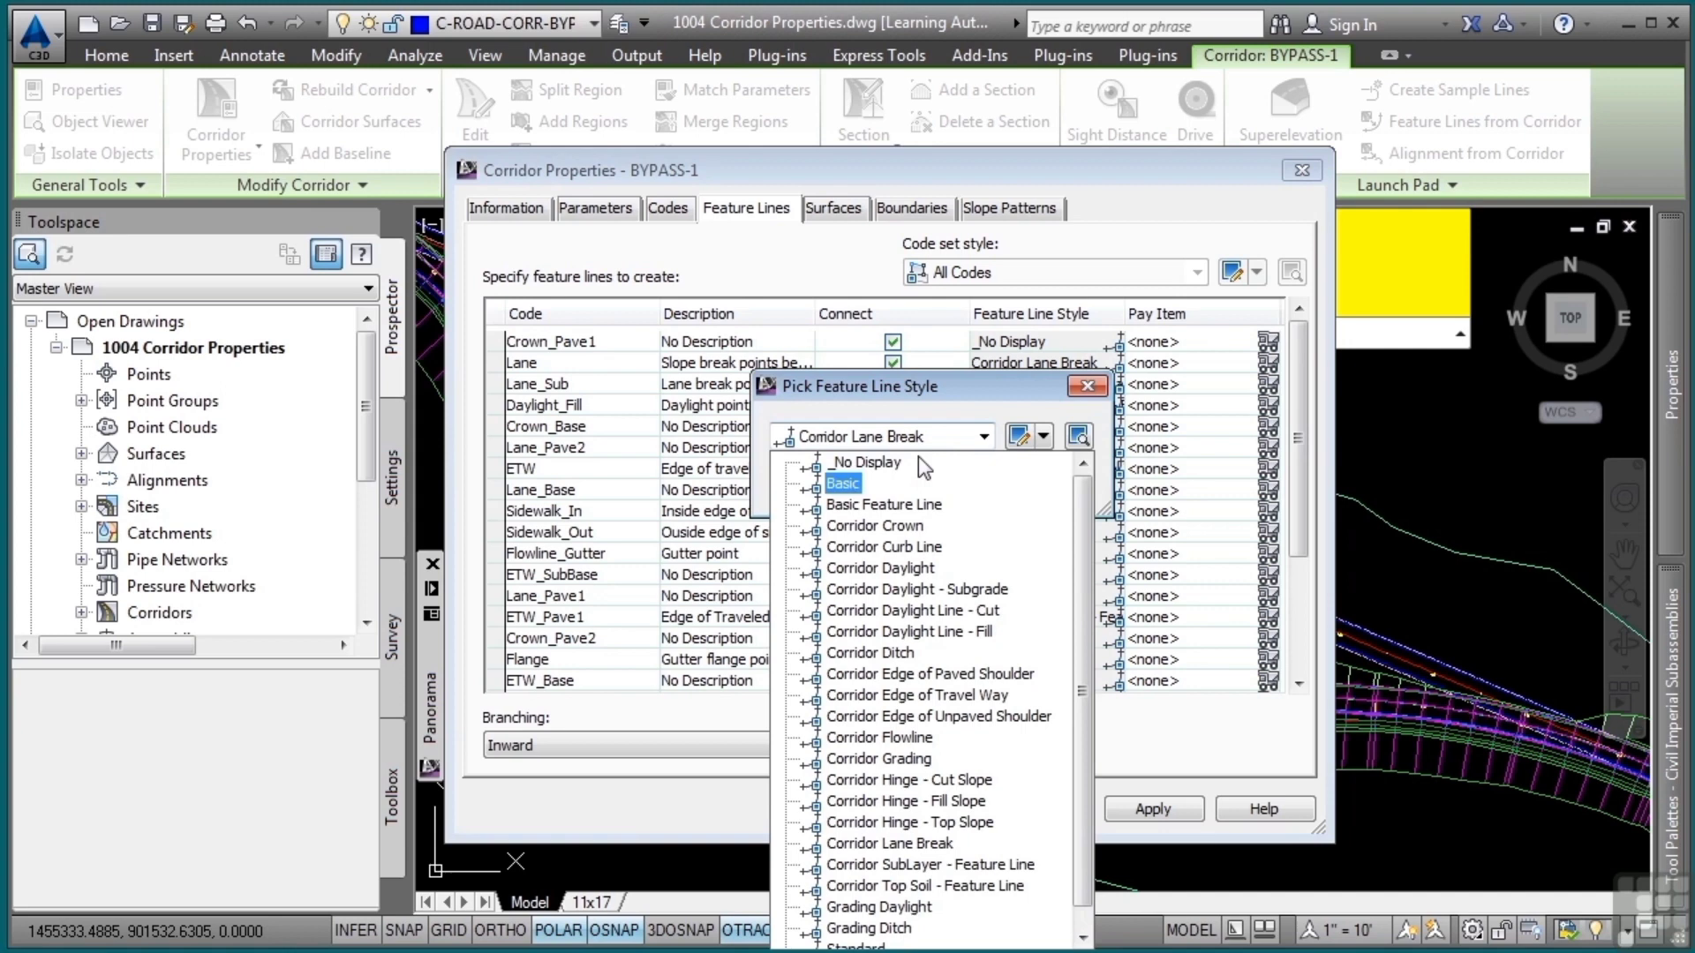
{"action": "left_click", "coordinate": [872, 468]}
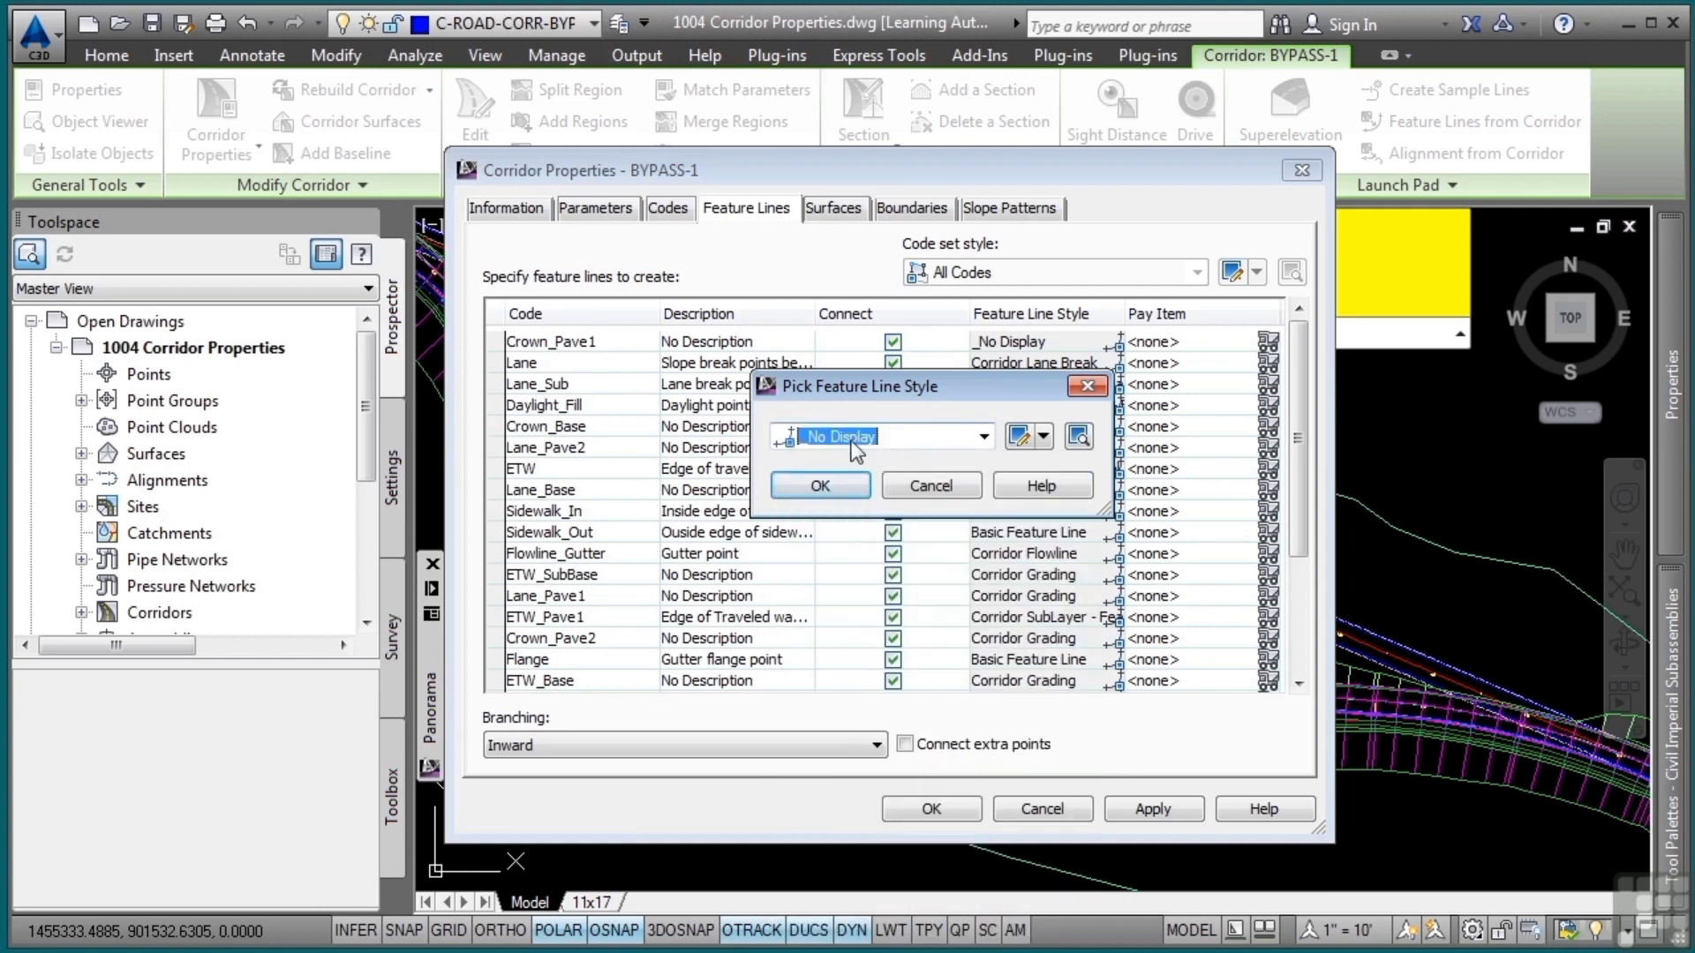
{"action": "left_click", "coordinate": [819, 481]}
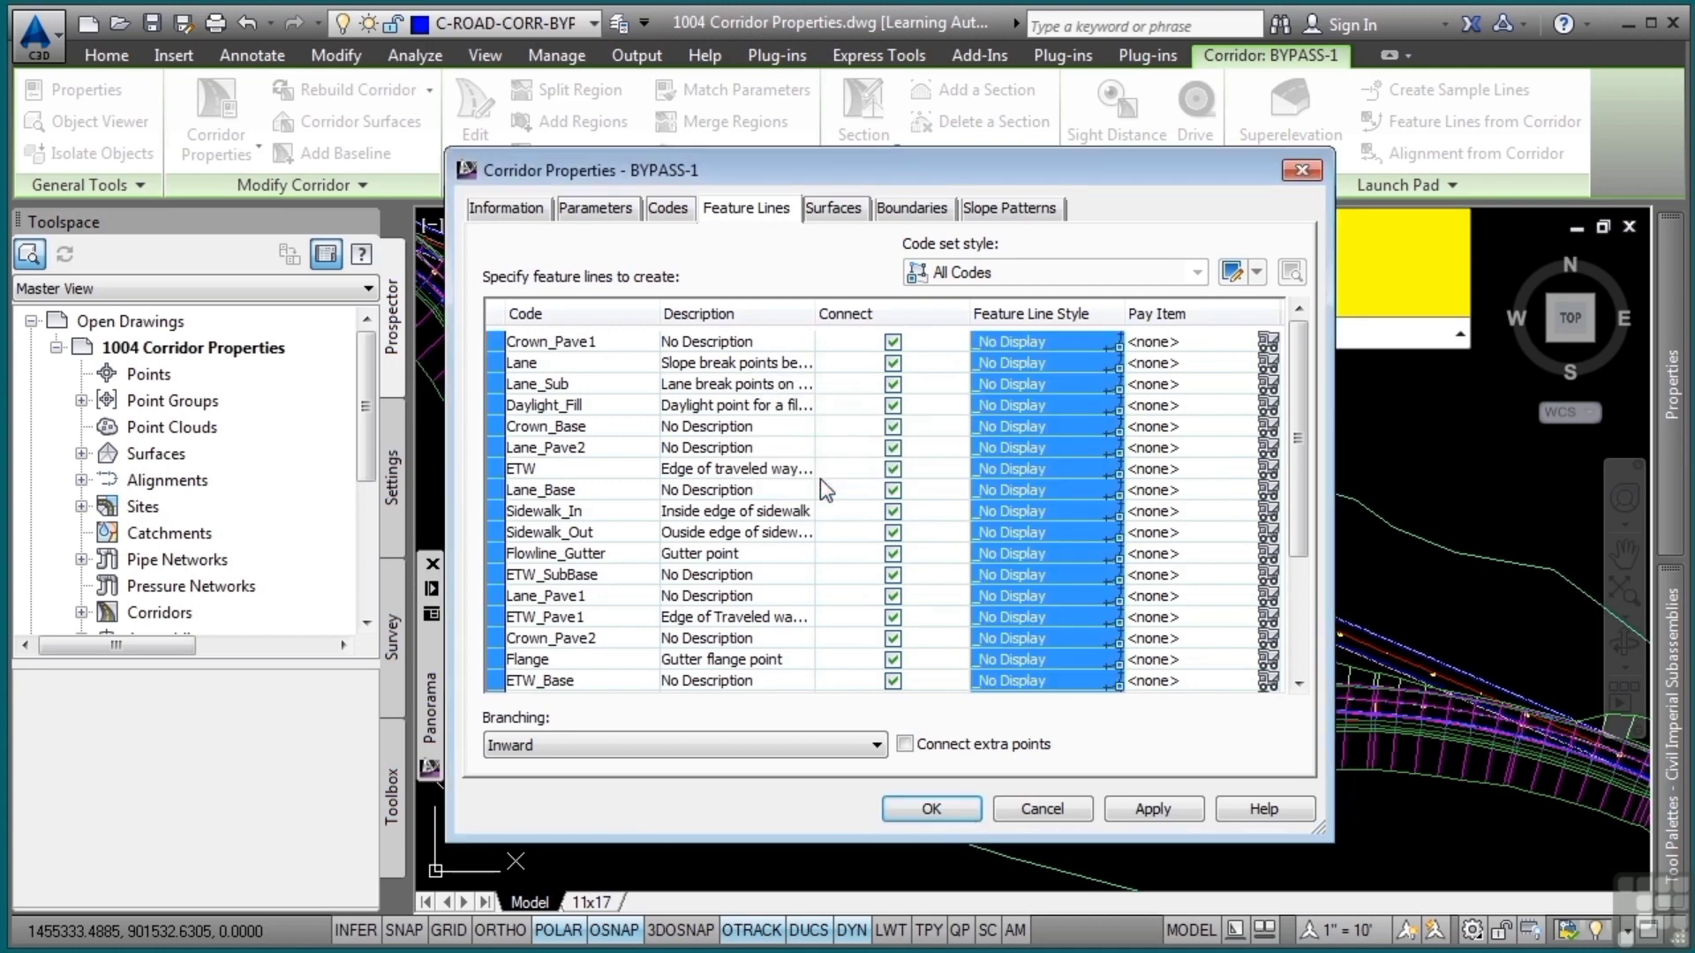
{"action": "left_click", "coordinate": [1151, 810]}
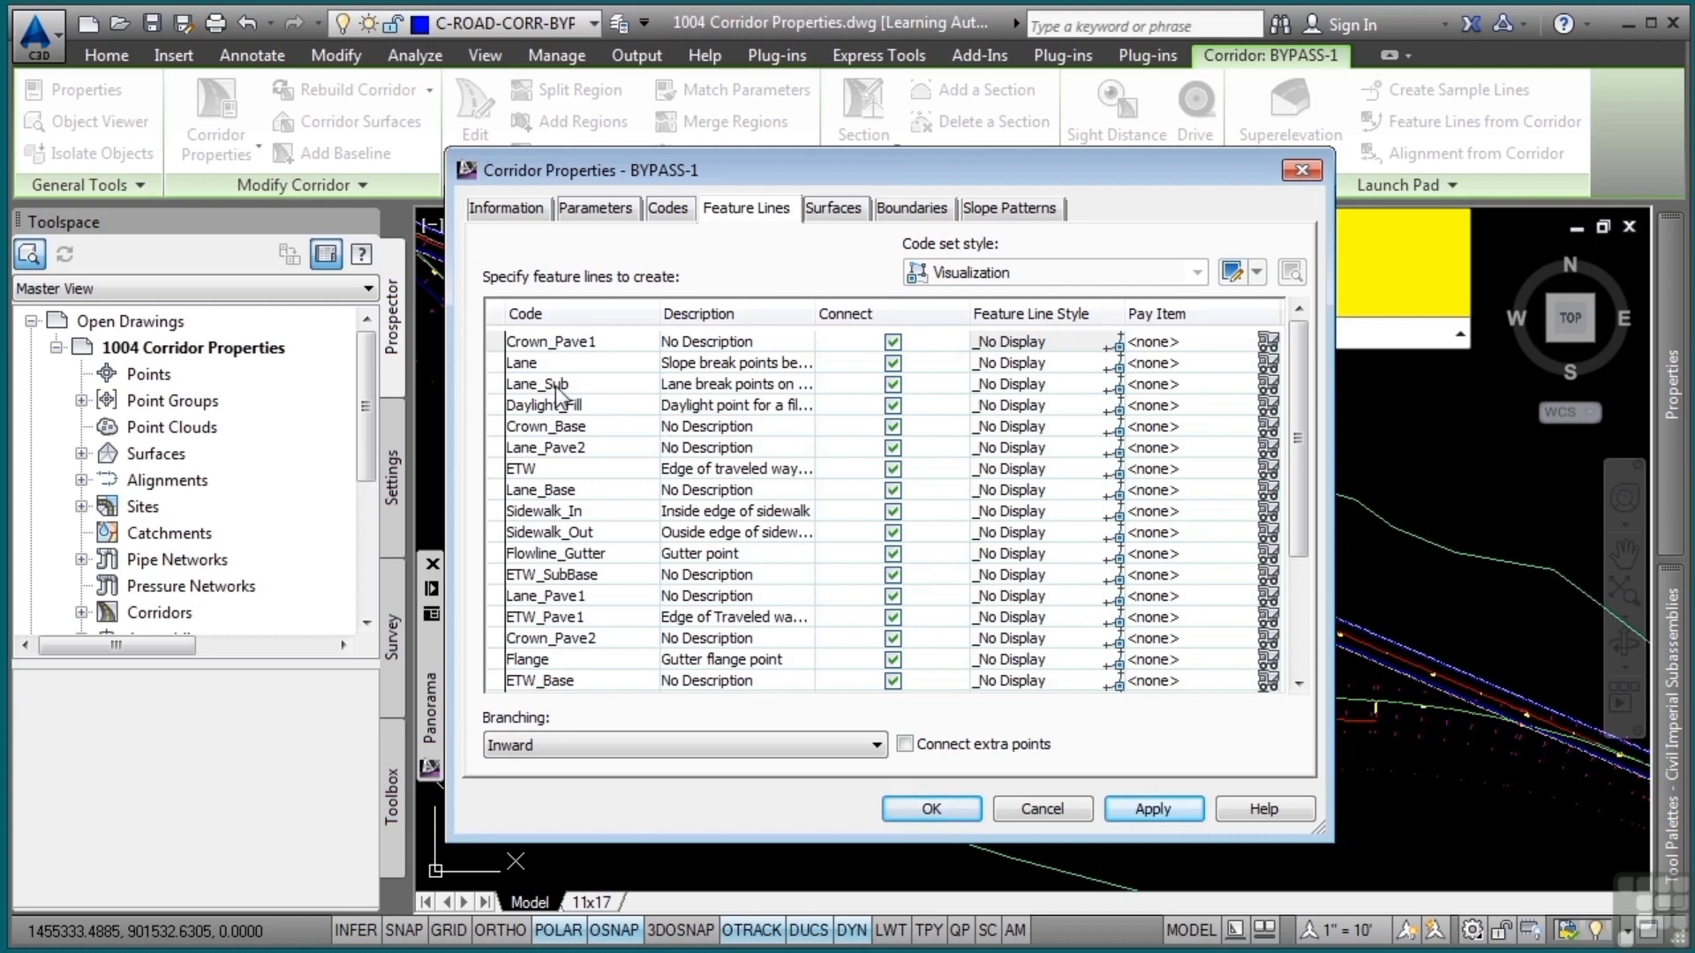
Sort the corridor's feature lines by code in ascending alphabetical order
{"action": "left_click", "coordinate": [572, 313]}
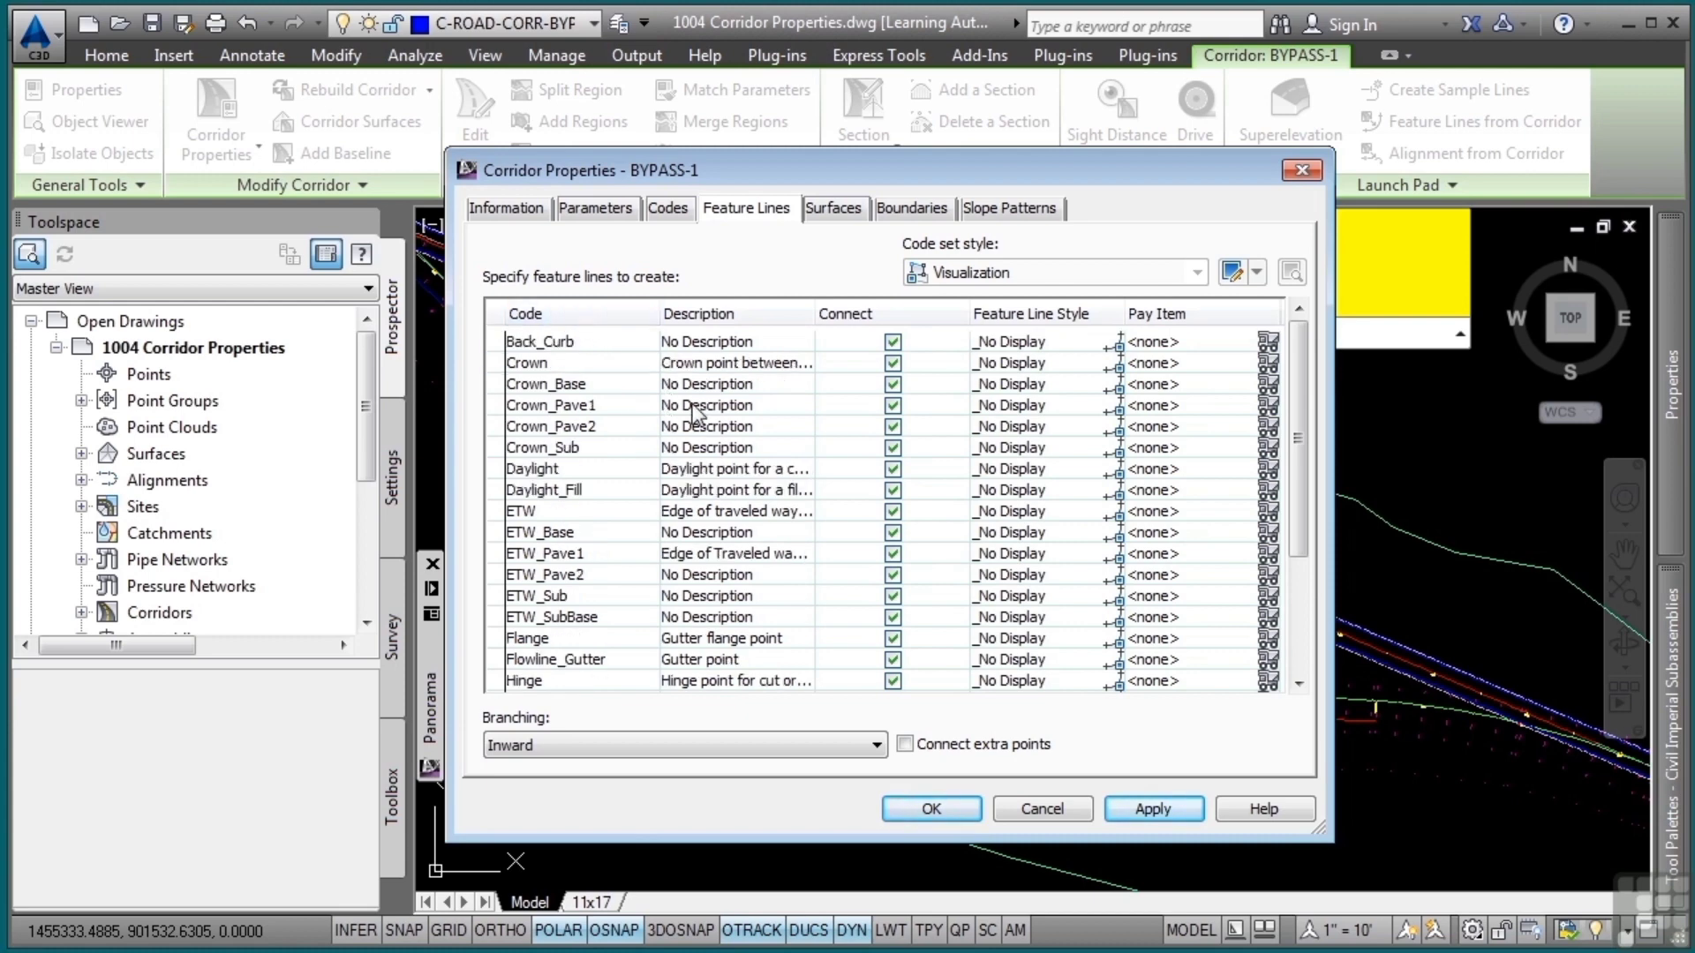
{"action": "left_click", "coordinate": [582, 316]}
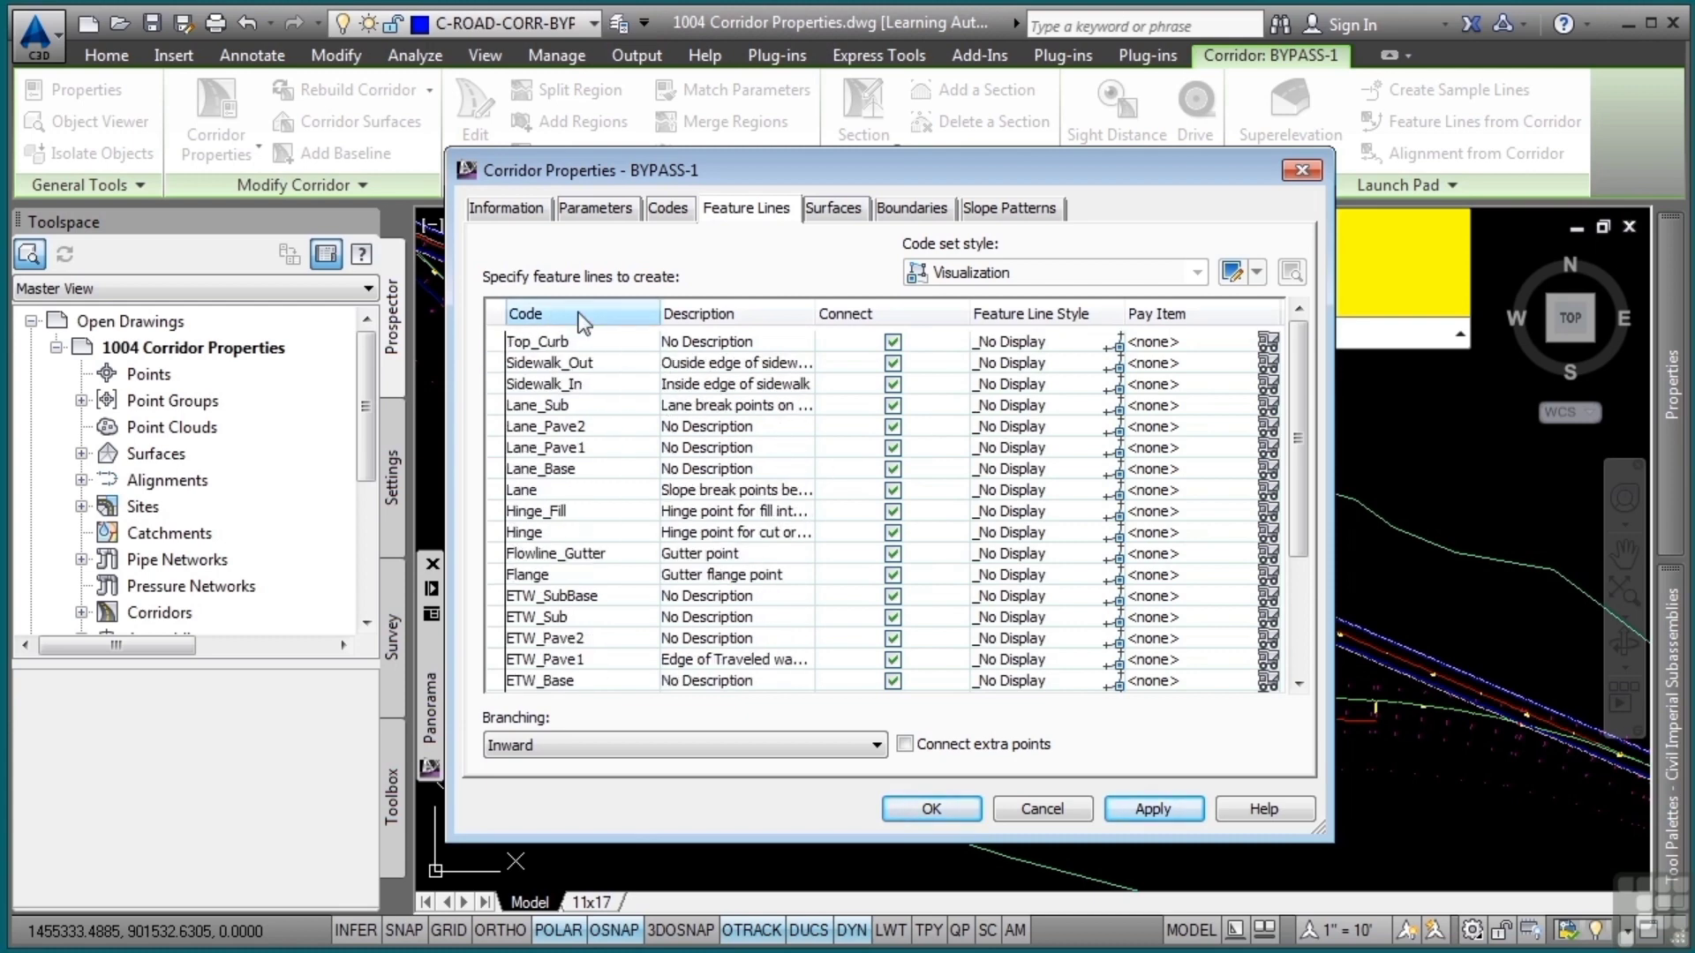
{"action": "left_click", "coordinate": [584, 318]}
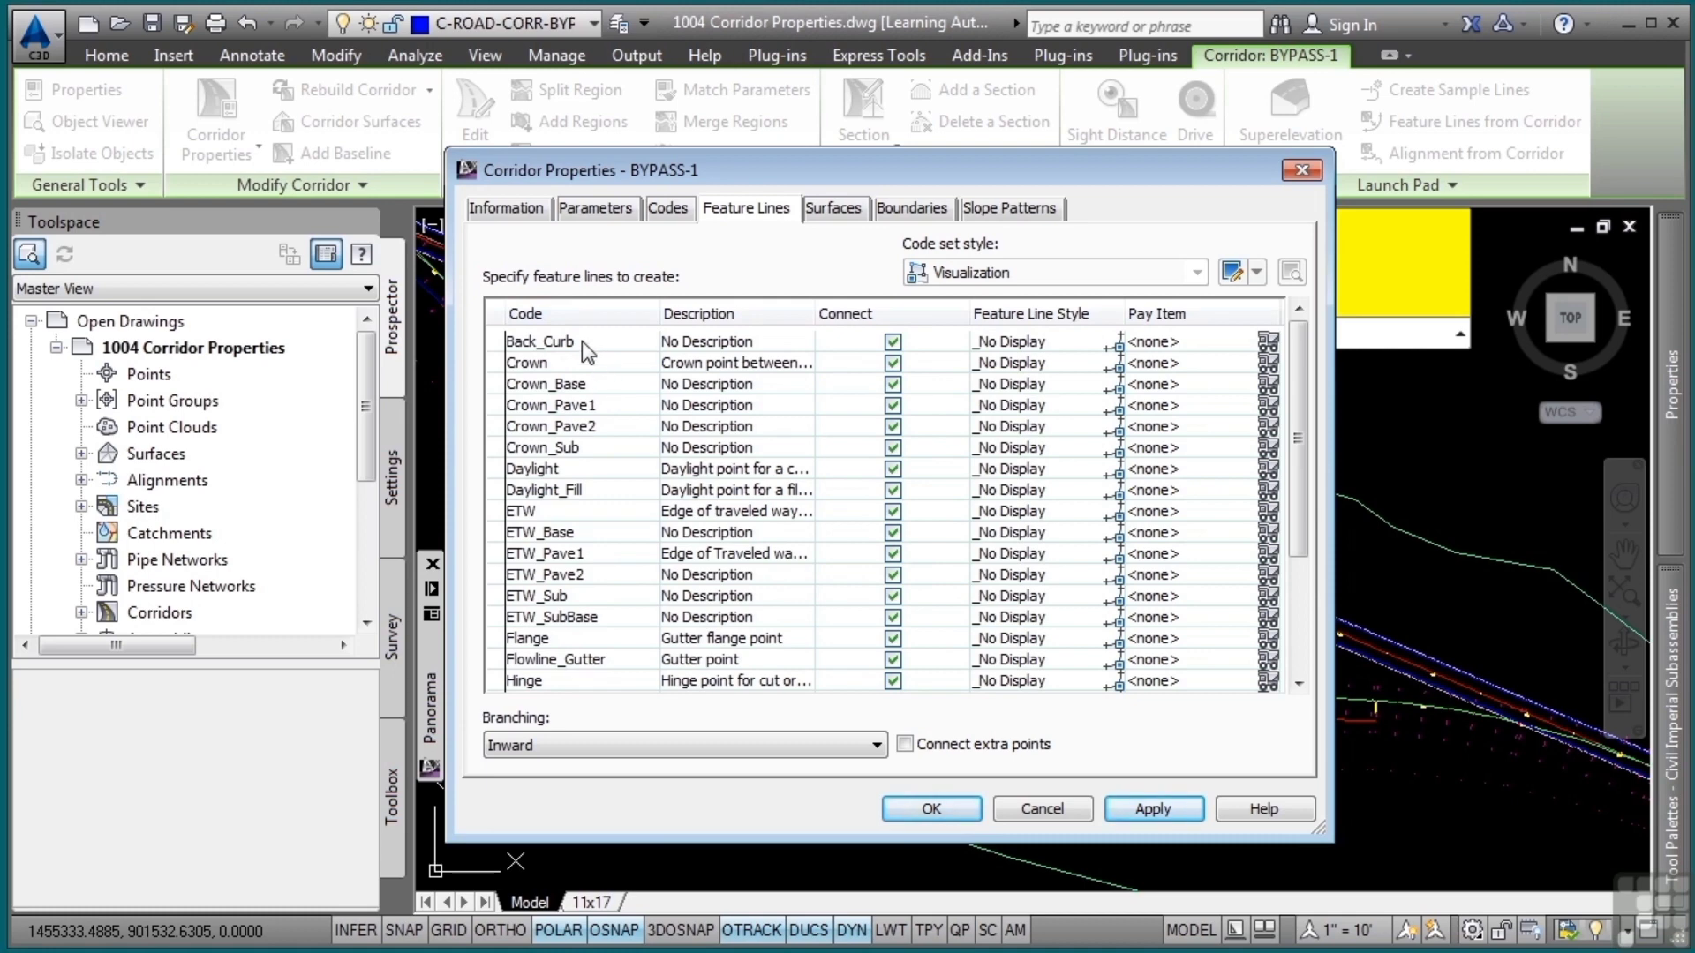
Set the feature line style of the Back_Curb code to Corridor Curb Line
{"action": "left_click", "coordinate": [581, 341]}
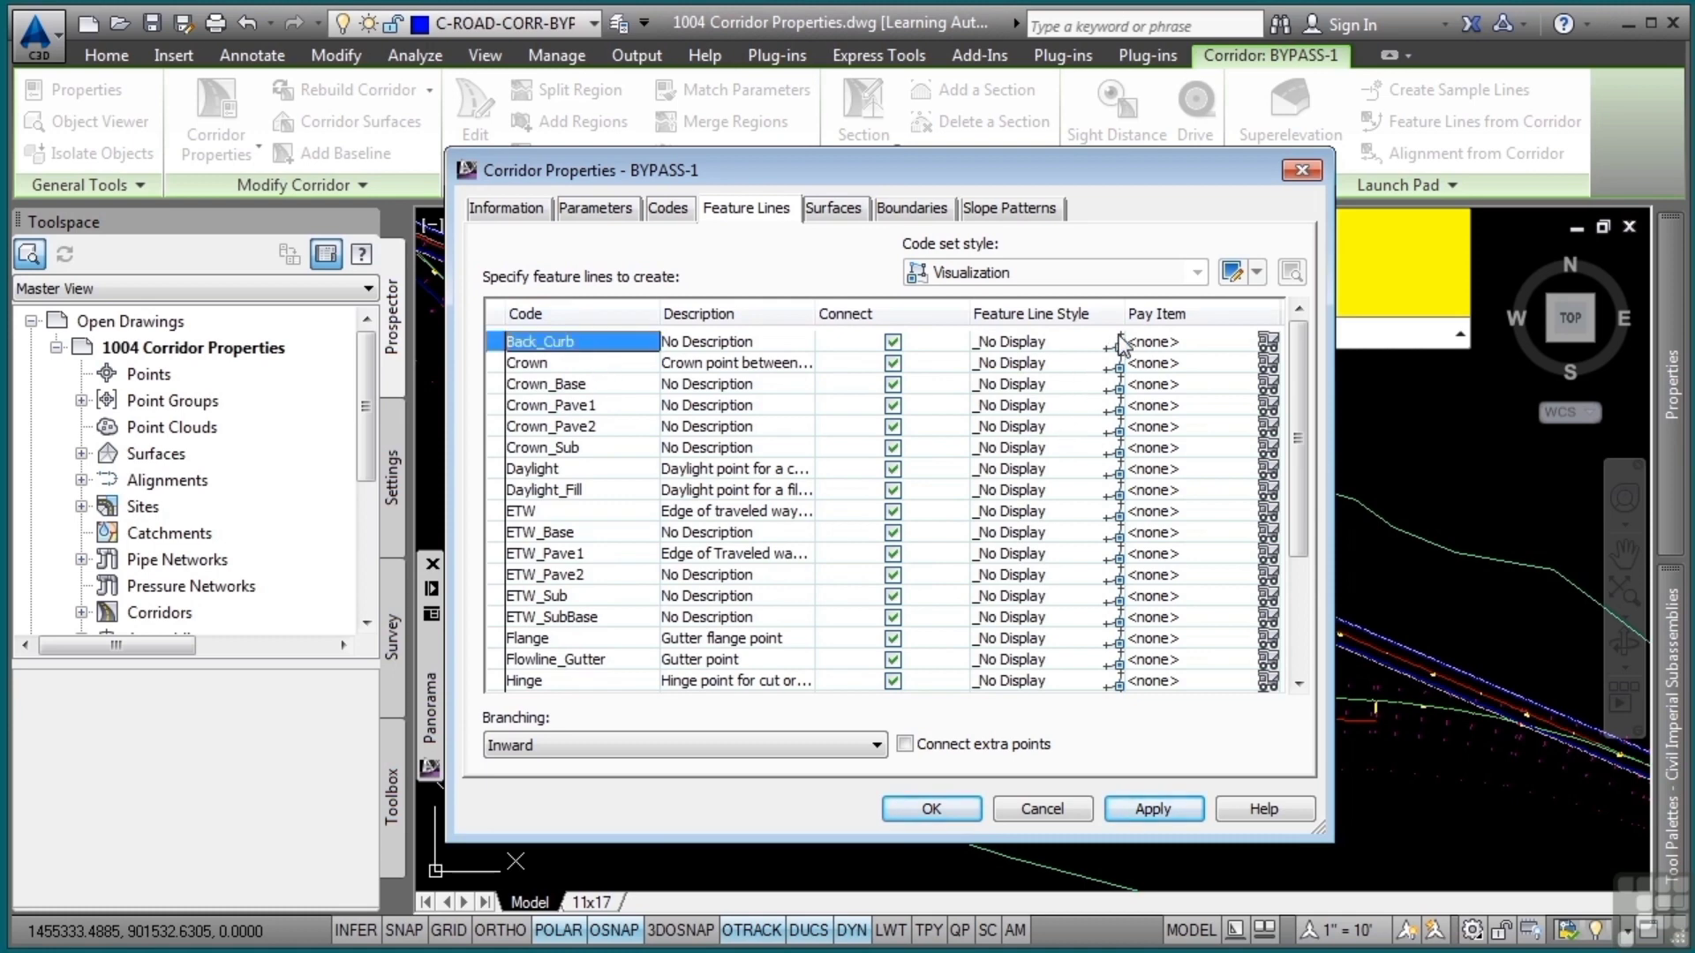
{"action": "left_click", "coordinate": [1117, 343]}
{"action": "left_click", "coordinate": [929, 436]}
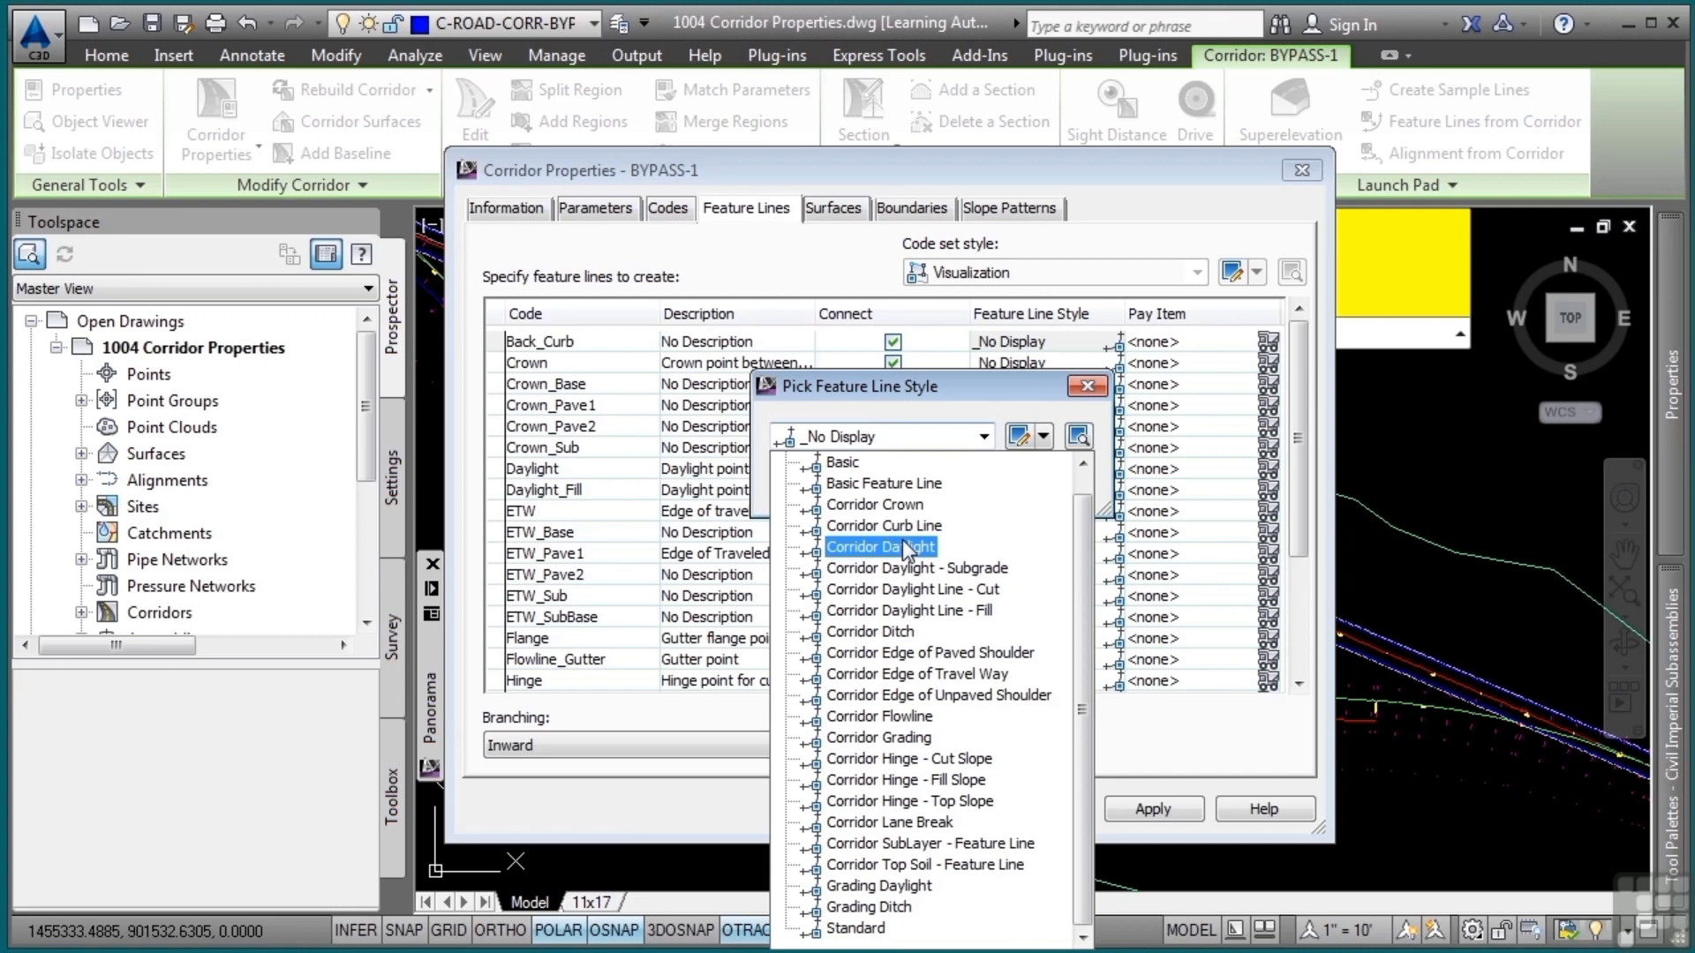
{"action": "key", "text": "Up"}
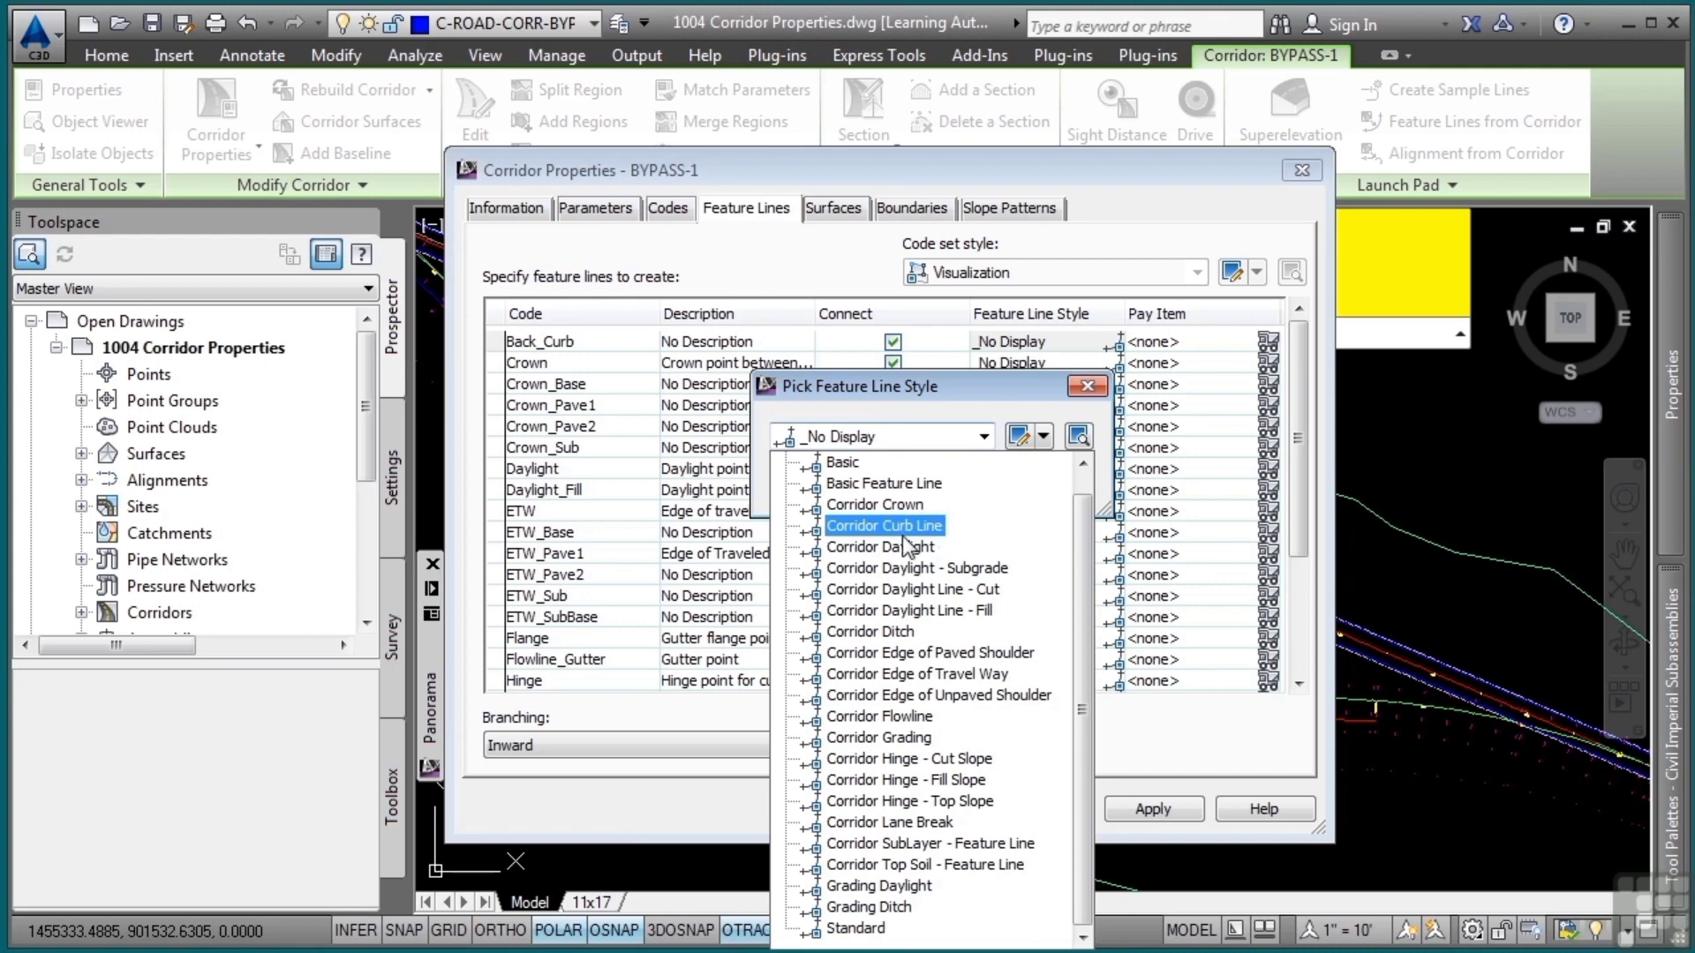
{"action": "left_click", "coordinate": [918, 526]}
{"action": "left_click", "coordinate": [825, 486]}
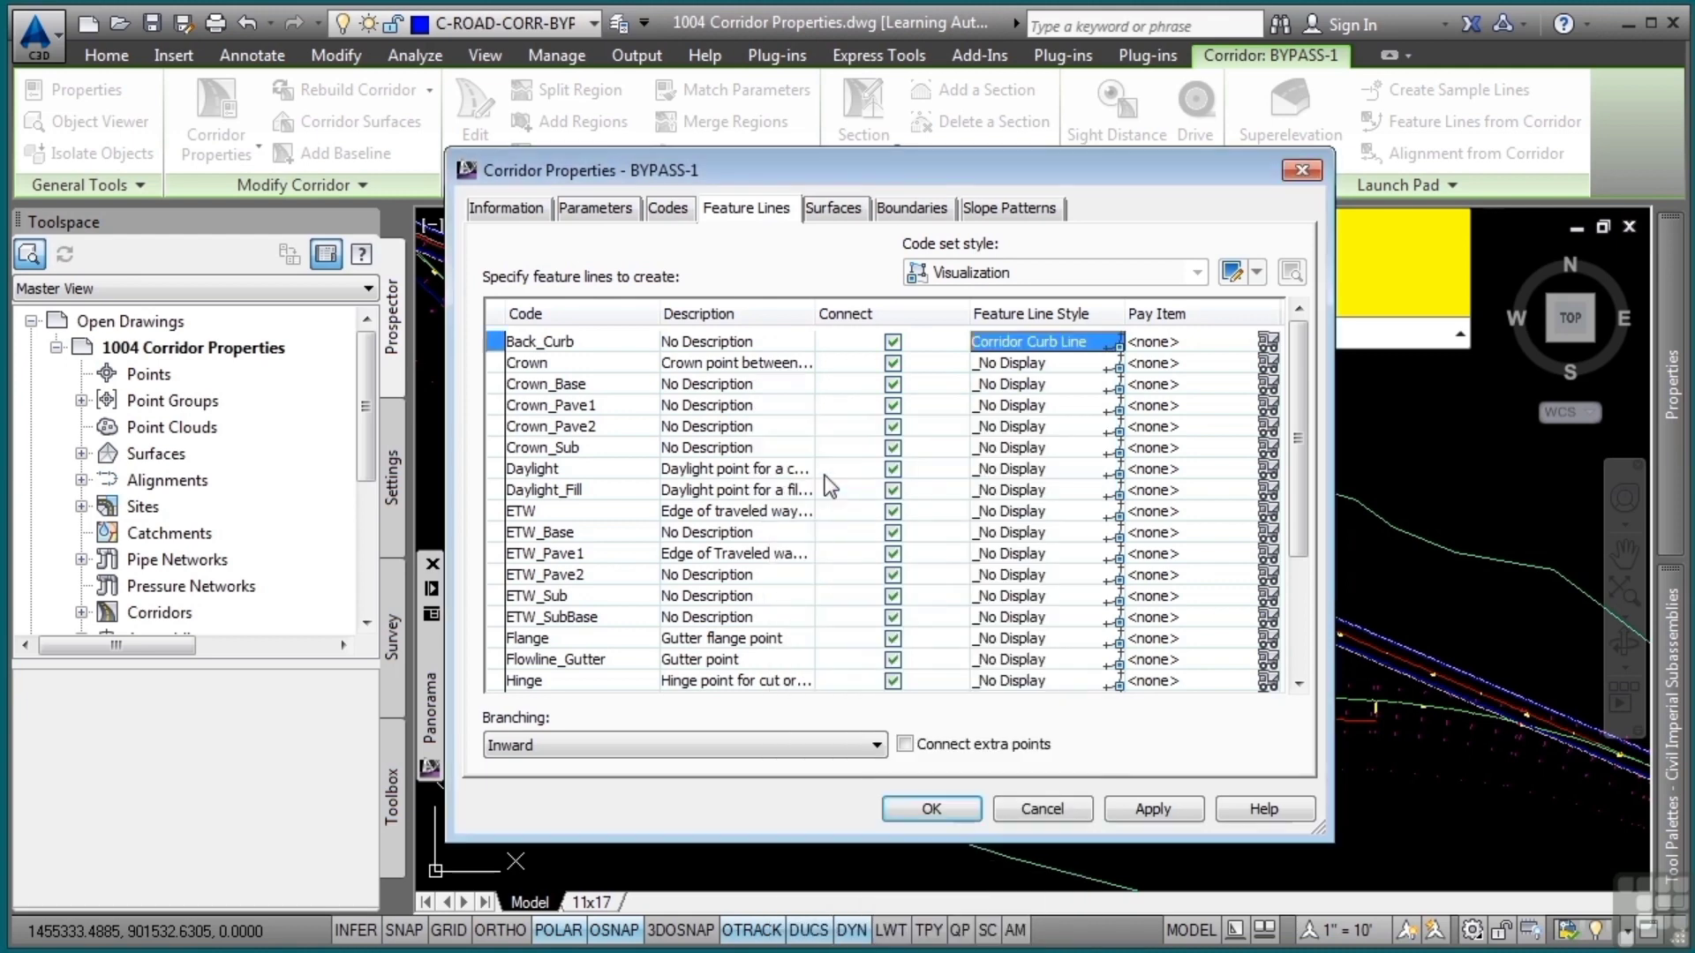
Review the other feature line codes, from Crown, Daylight and Daylight_Fill down to the end of the list
{"action": "left_click", "coordinate": [565, 360]}
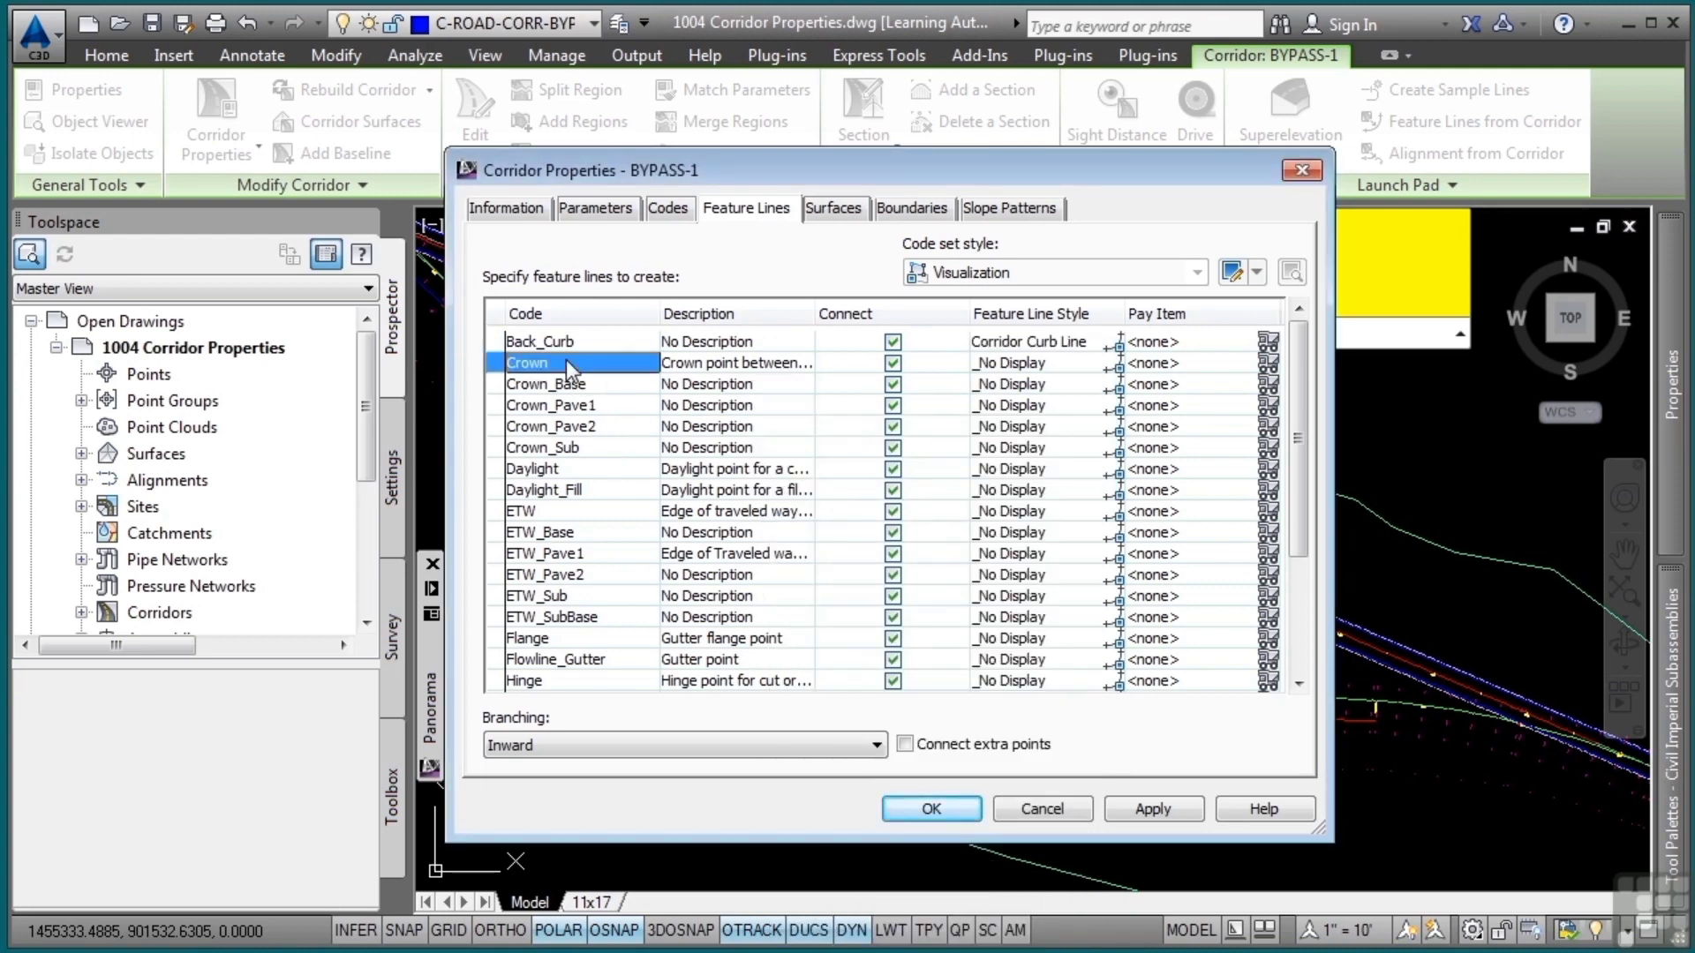
{"action": "left_click", "coordinate": [565, 470]}
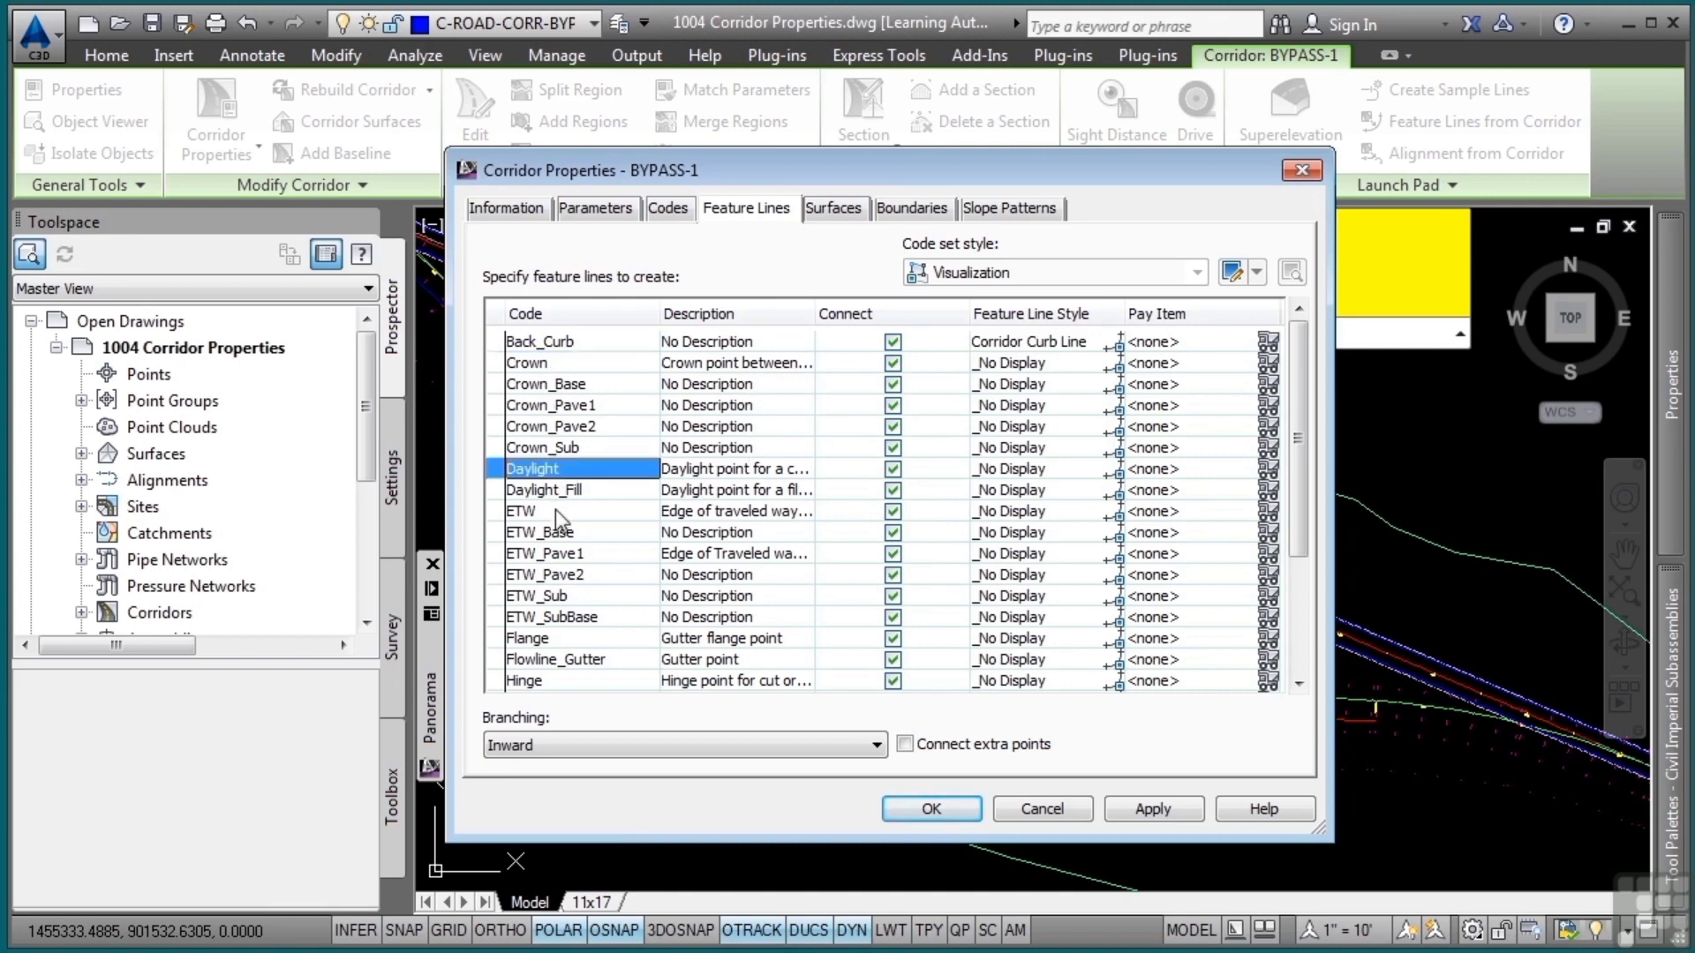
{"action": "left_click", "coordinate": [554, 493], "text": "shift"}
{"action": "scroll", "coordinate": [642, 517], "scroll_direction": "down", "scroll_amount": 3}
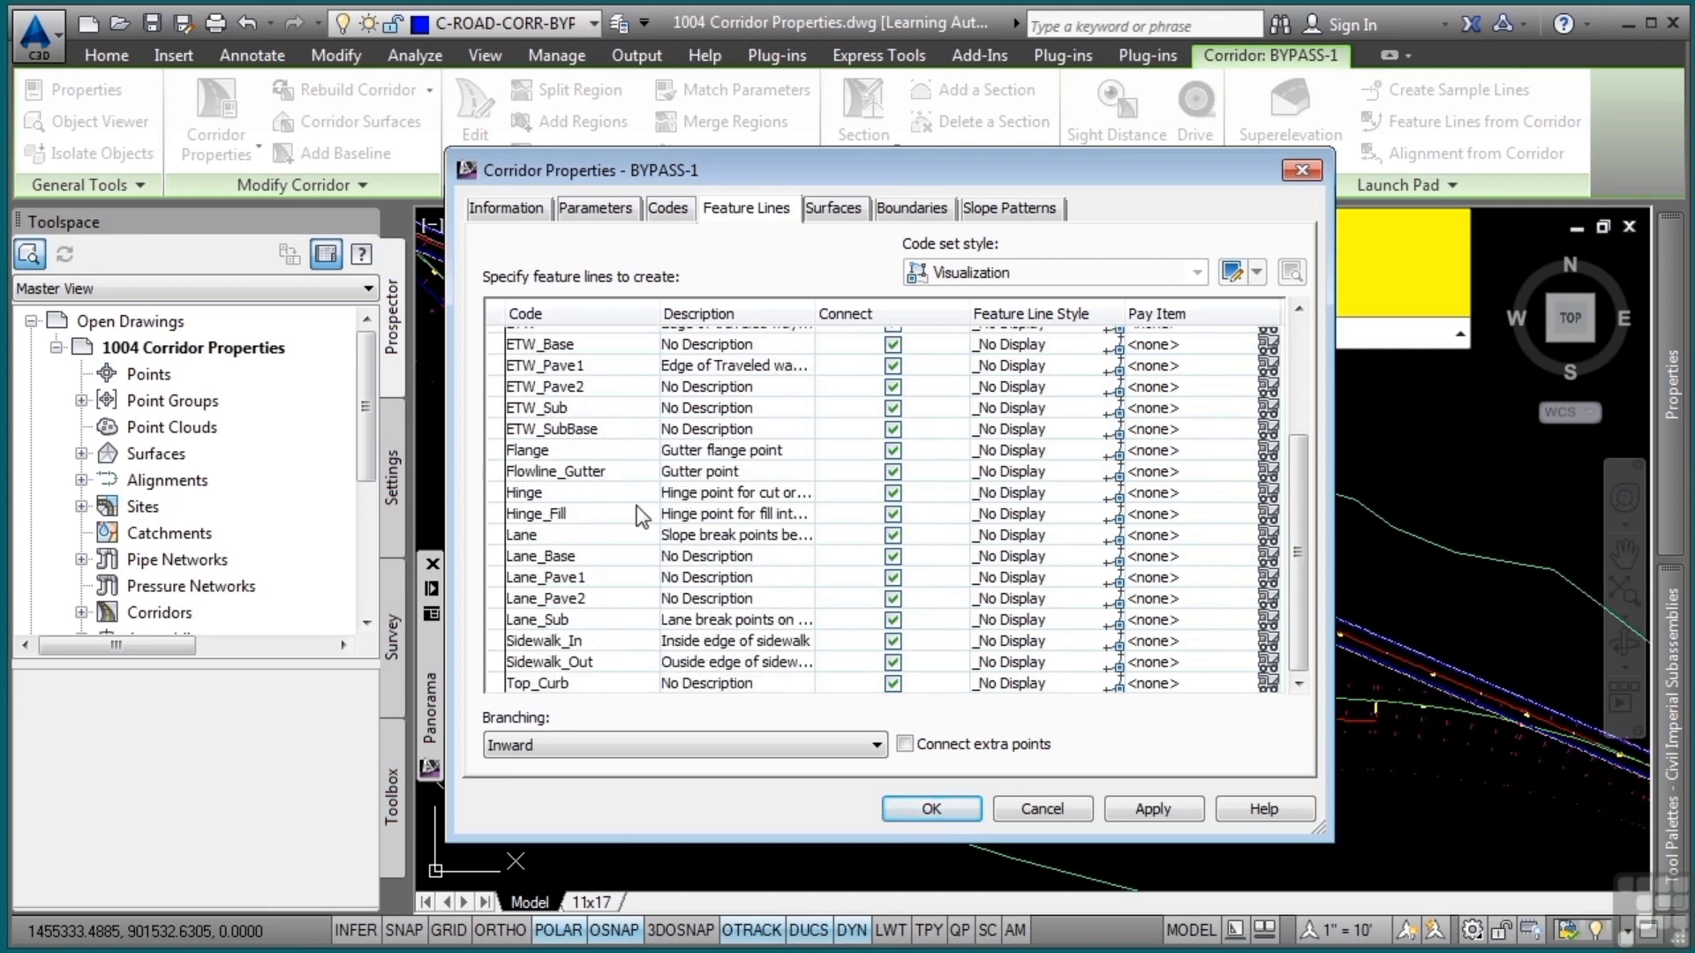
Assign the Corridor Daylight style to the Daylight and Daylight_Fill codes and the corridor edge-of-travel style to ETW
{"action": "scroll", "coordinate": [635, 510], "scroll_direction": "up", "scroll_amount": 3}
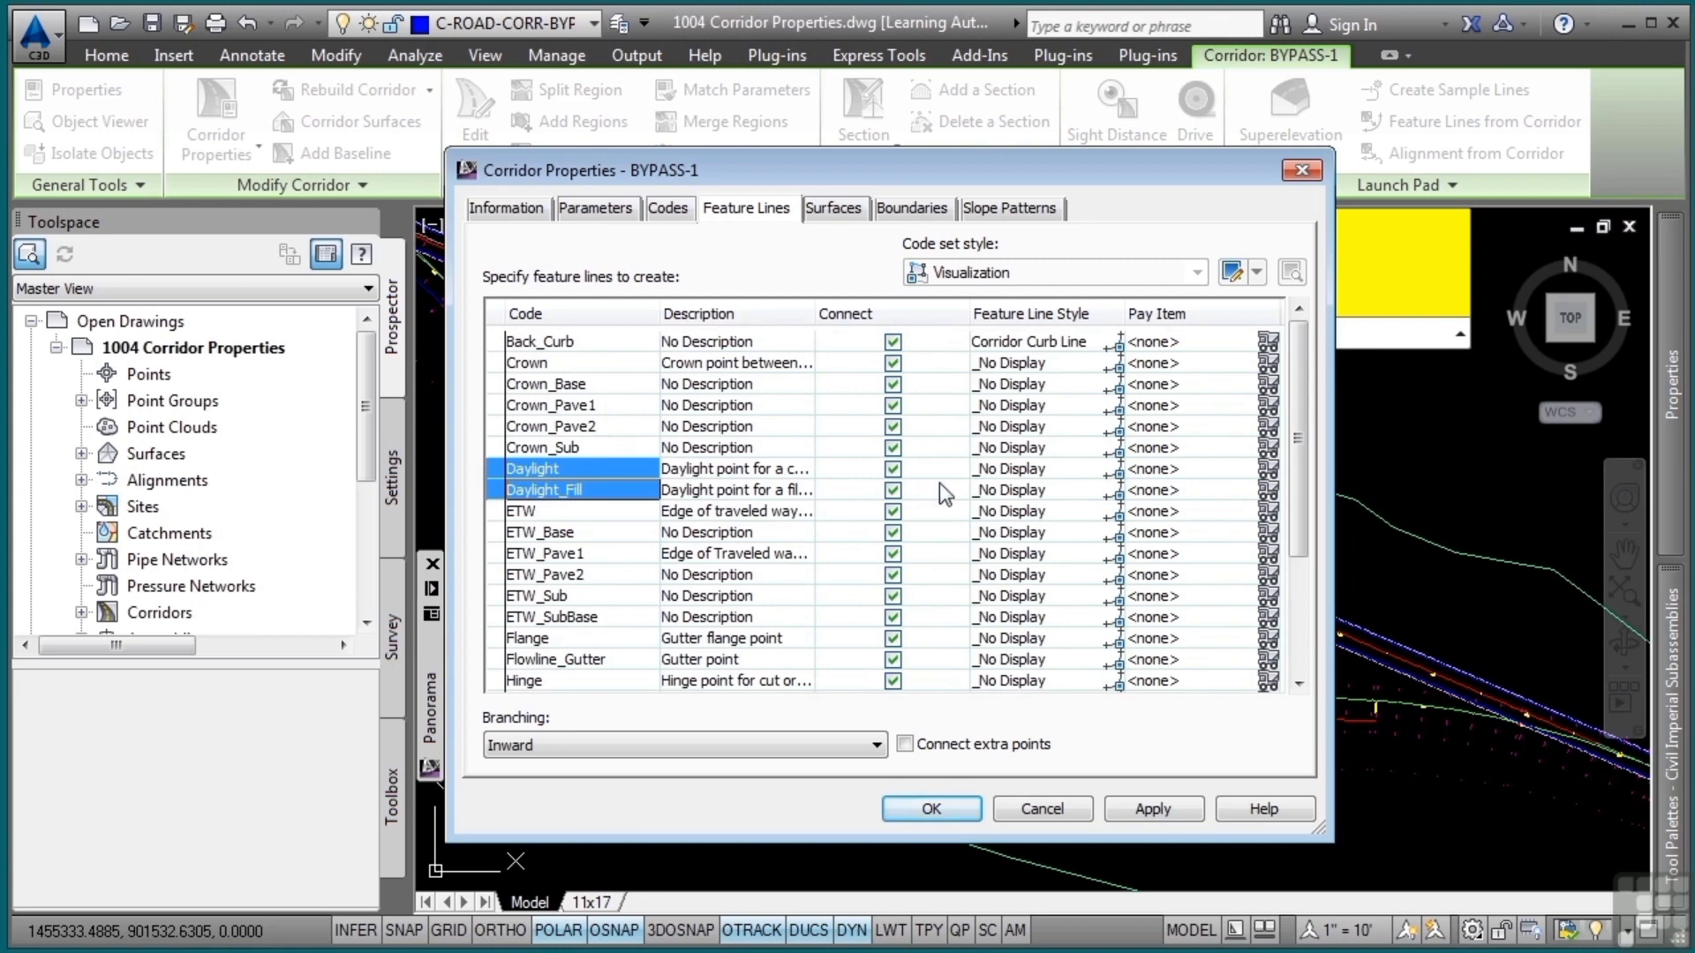
{"action": "left_click", "coordinate": [1114, 489]}
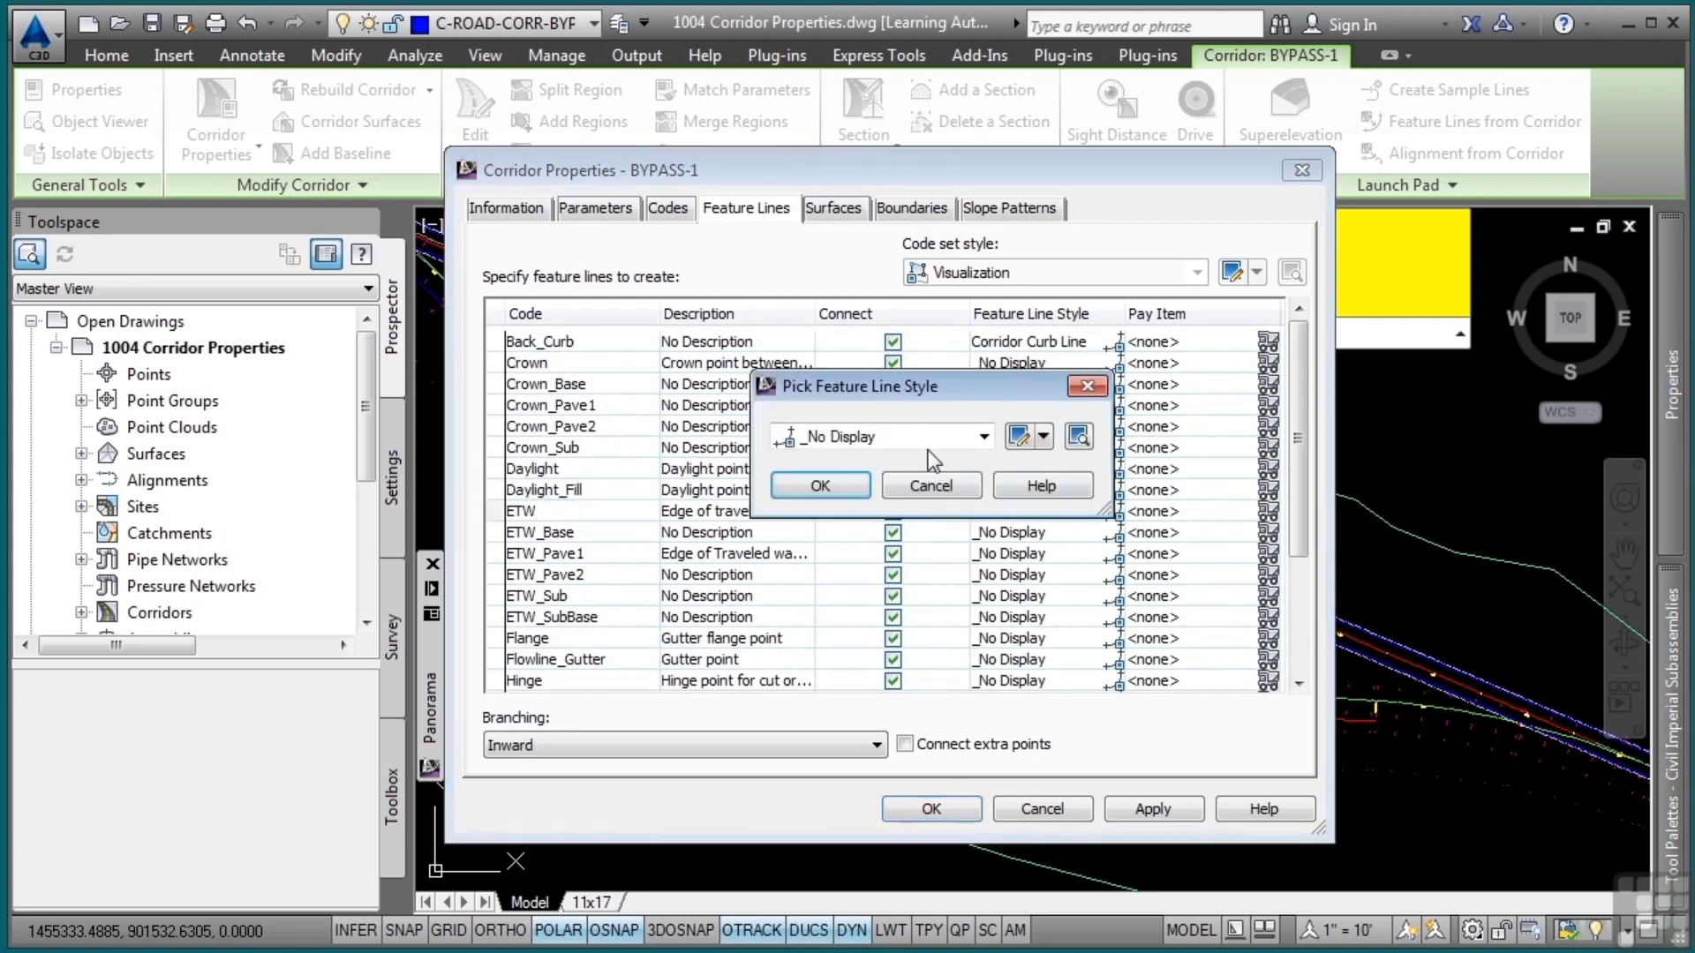
{"action": "left_click", "coordinate": [971, 436]}
{"action": "left_click", "coordinate": [883, 668]}
{"action": "left_click", "coordinate": [819, 486]}
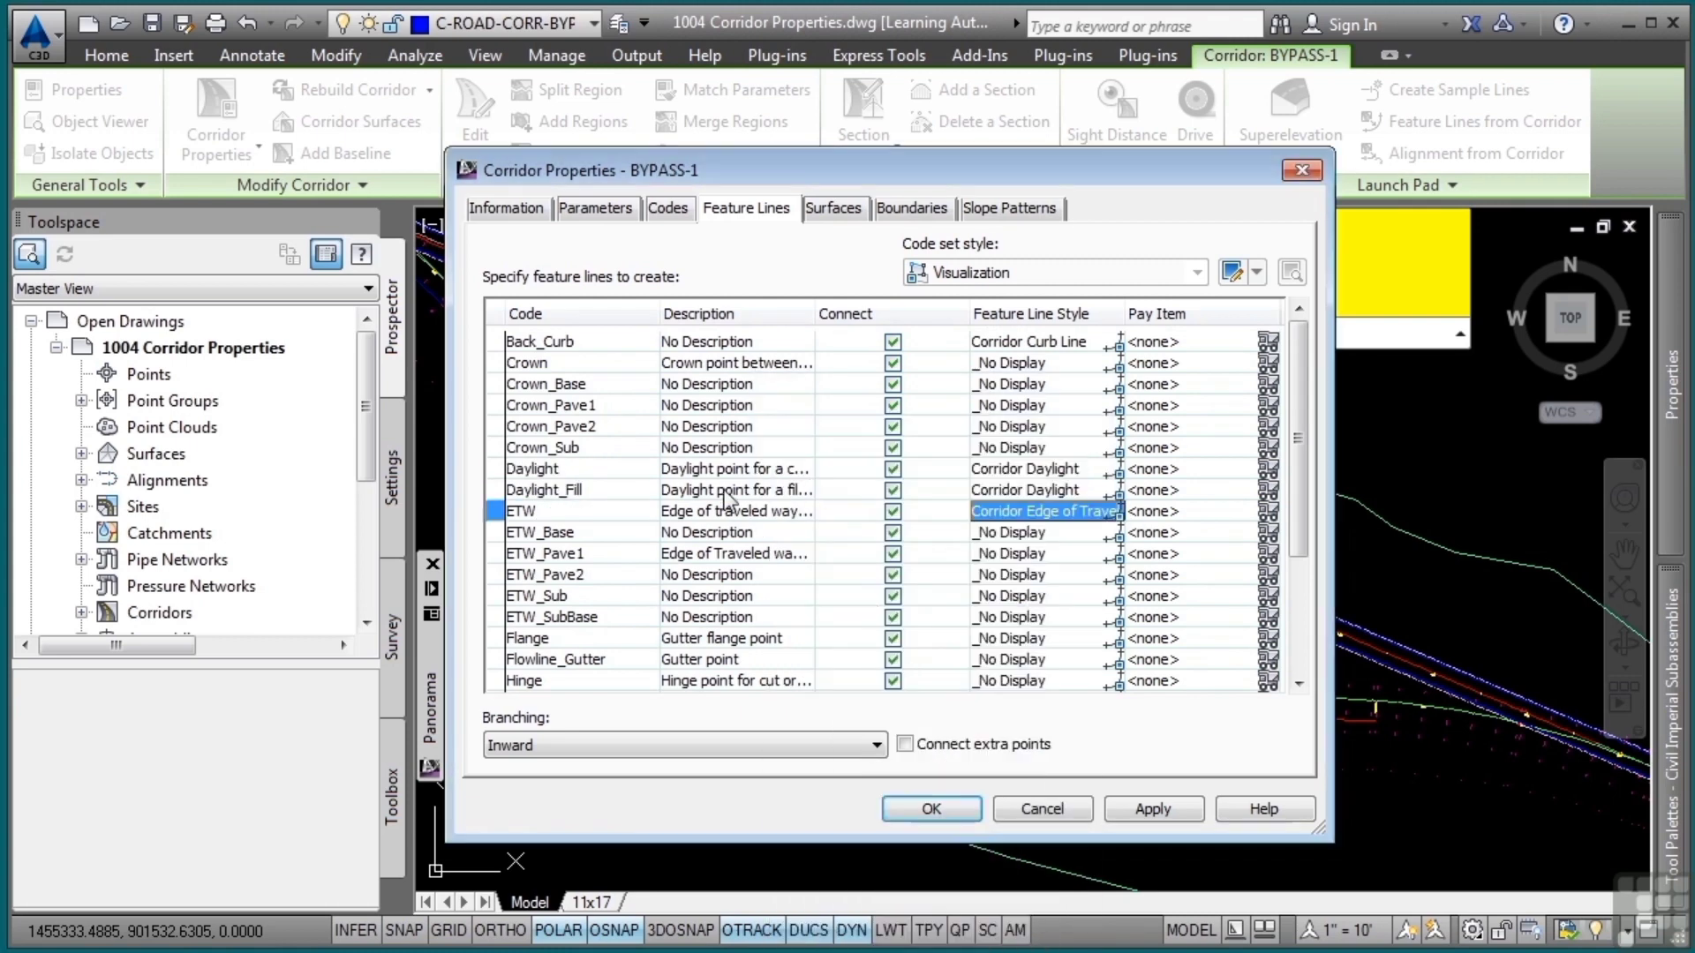
Select the Sidewalk_In and Sidewalk_Out feature line codes and apply the changes to the corridor
{"action": "scroll", "coordinate": [534, 583], "scroll_direction": "down", "scroll_amount": 3}
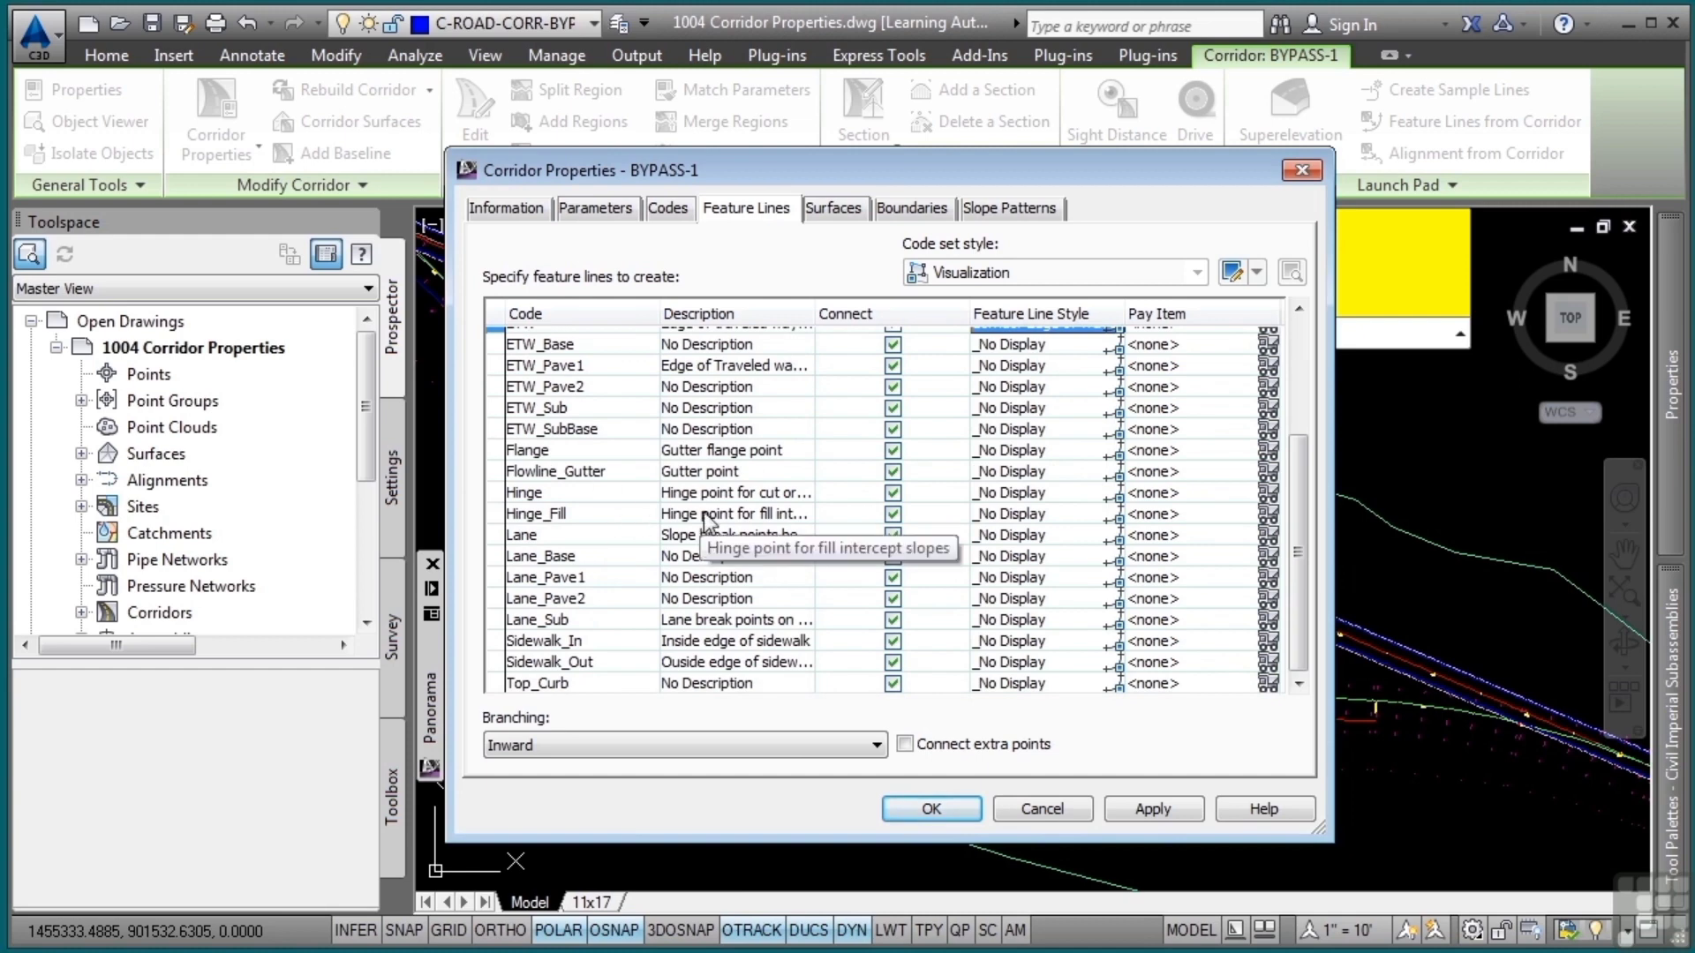
{"action": "left_click_drag", "start_coordinate": [543, 641], "coordinate": [549, 662]}
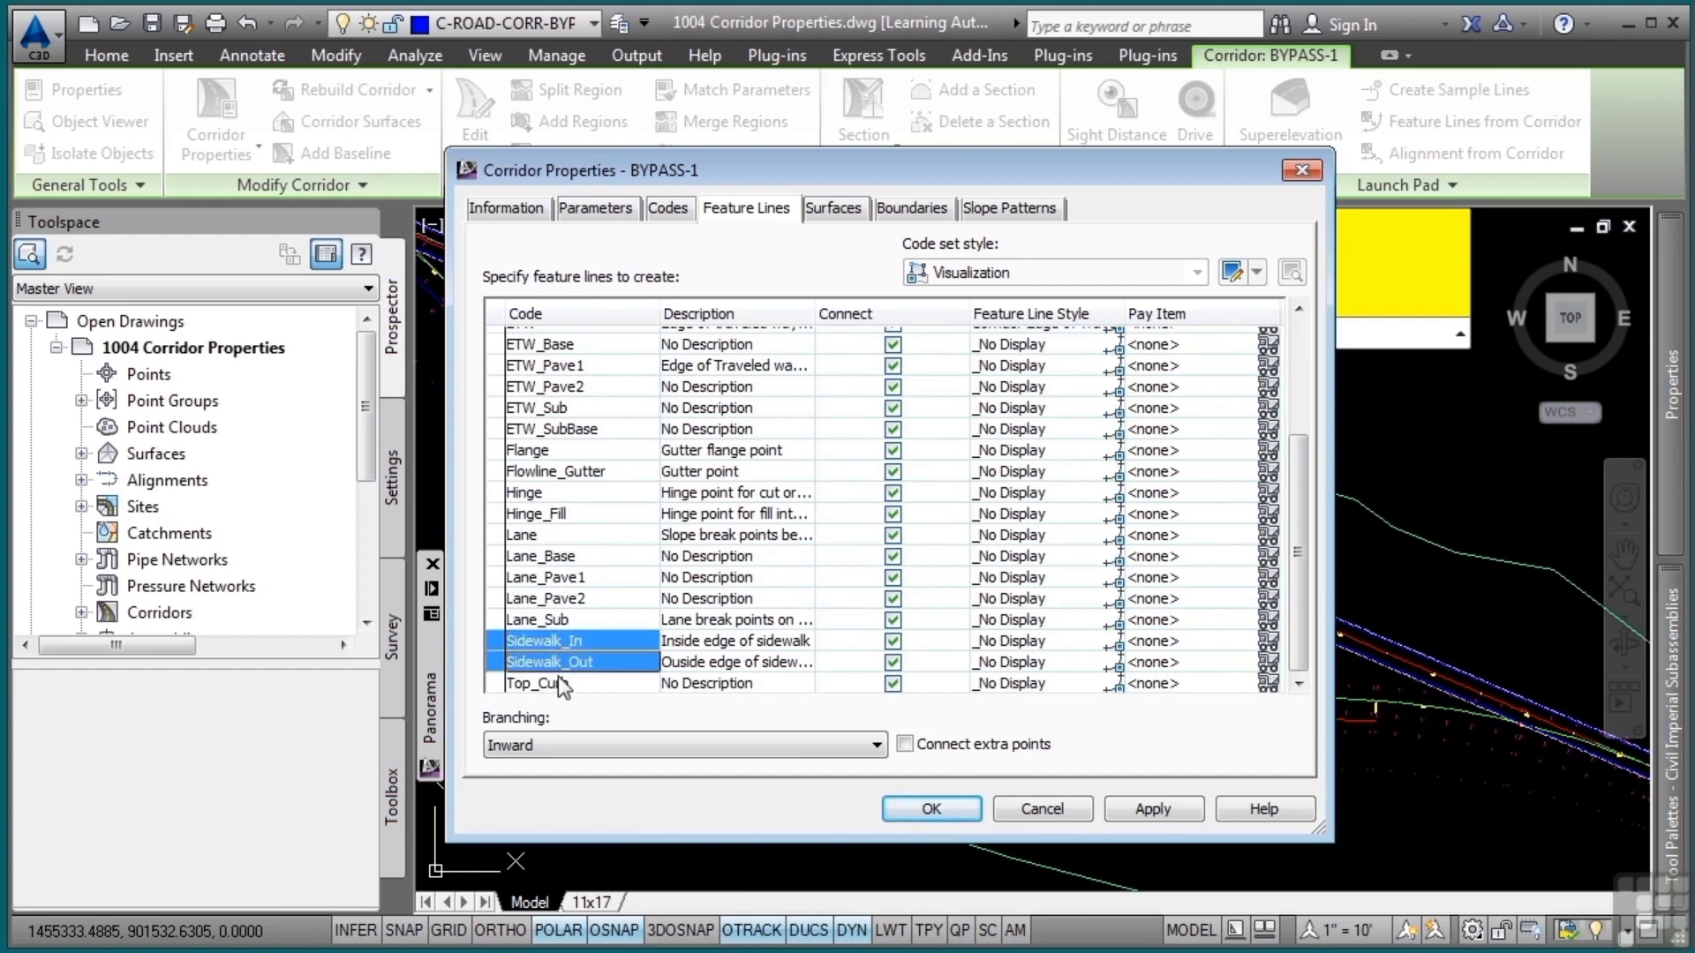
{"action": "left_click", "coordinate": [1153, 808]}
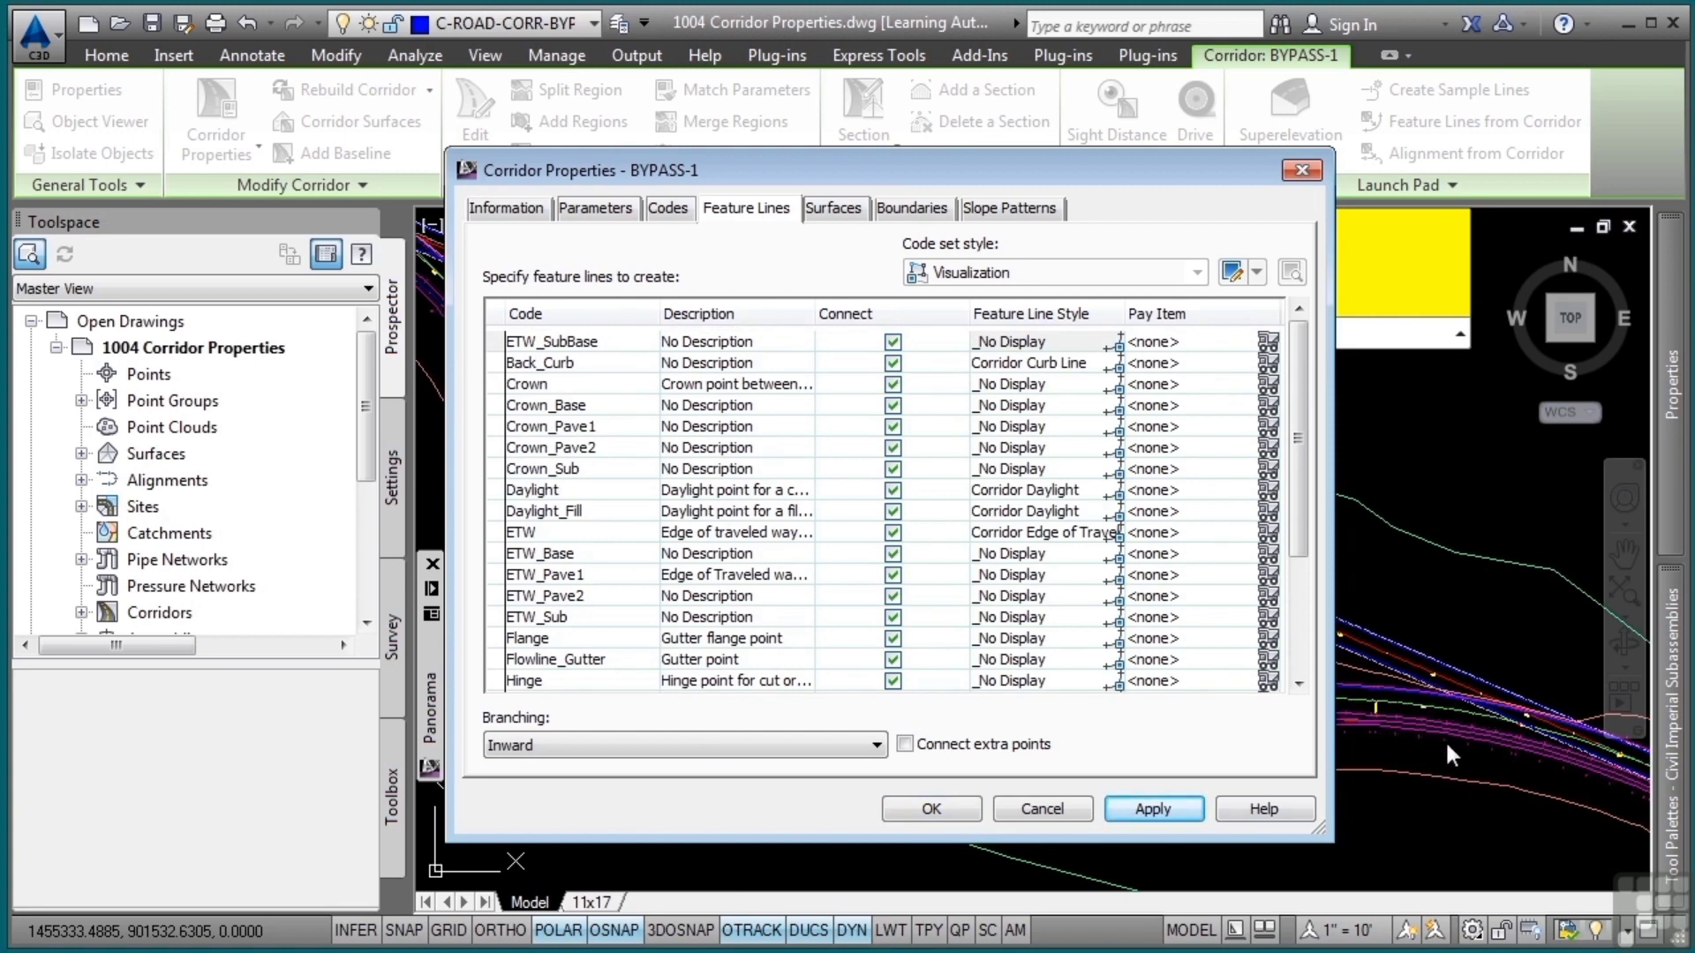
Review the corridor's surfaces, boundaries and slope patterns, and accept the corridor properties
{"action": "left_click", "coordinate": [840, 209]}
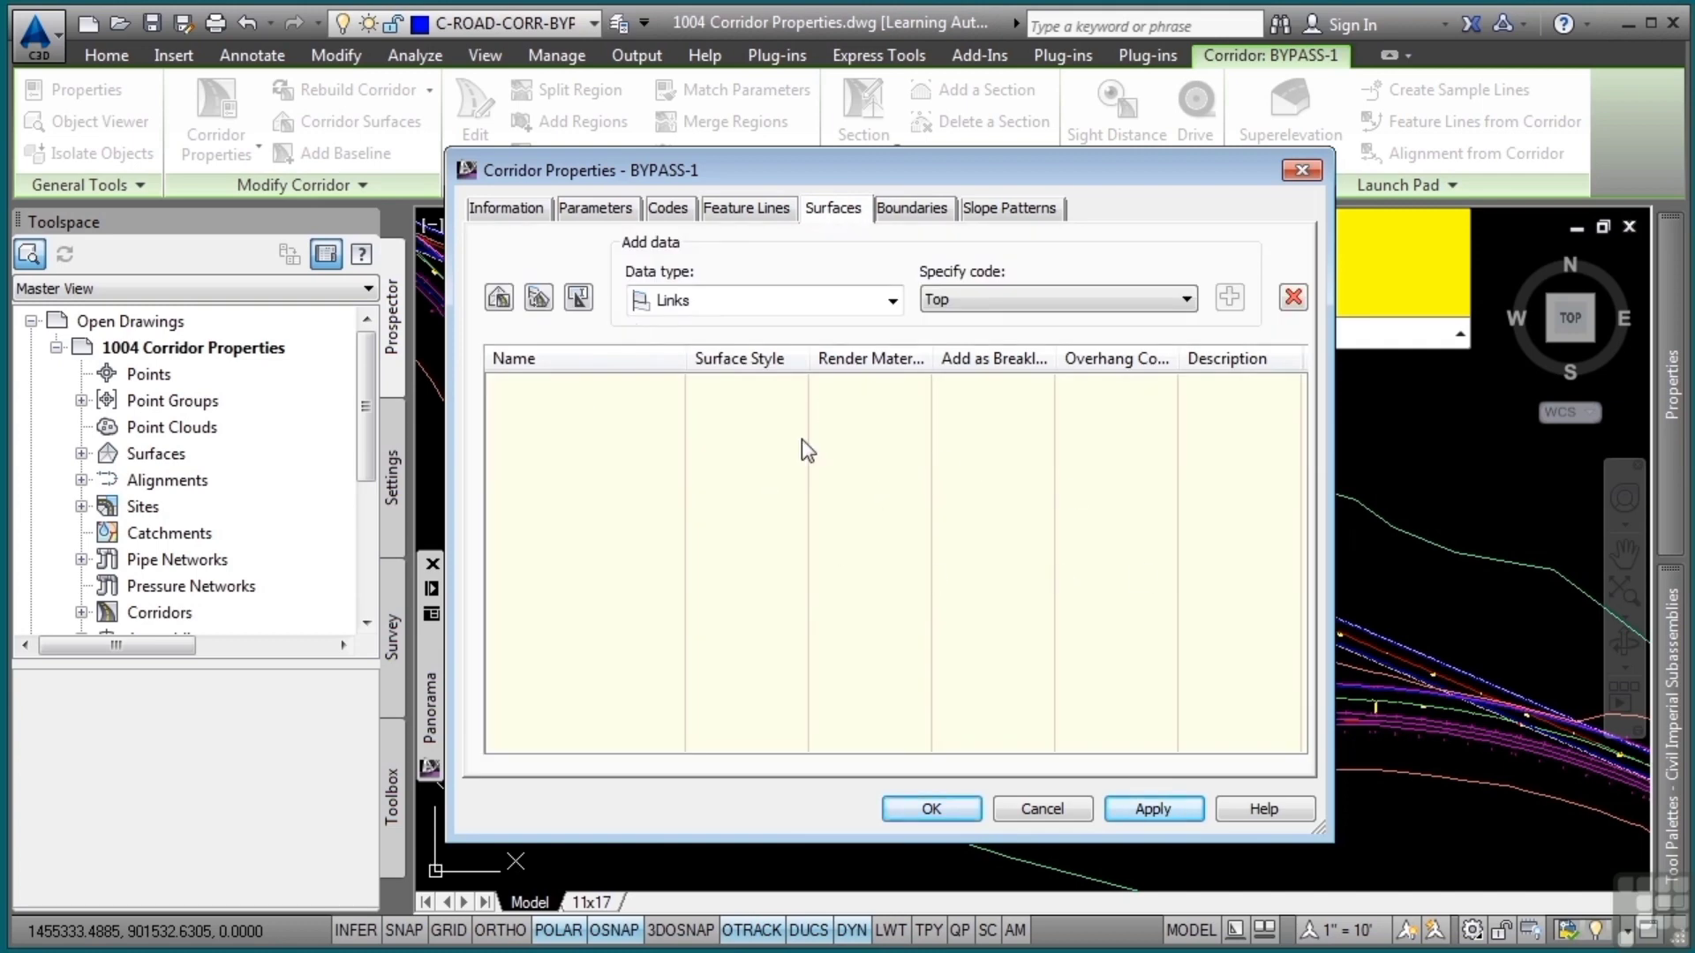
{"action": "left_click", "coordinate": [900, 210]}
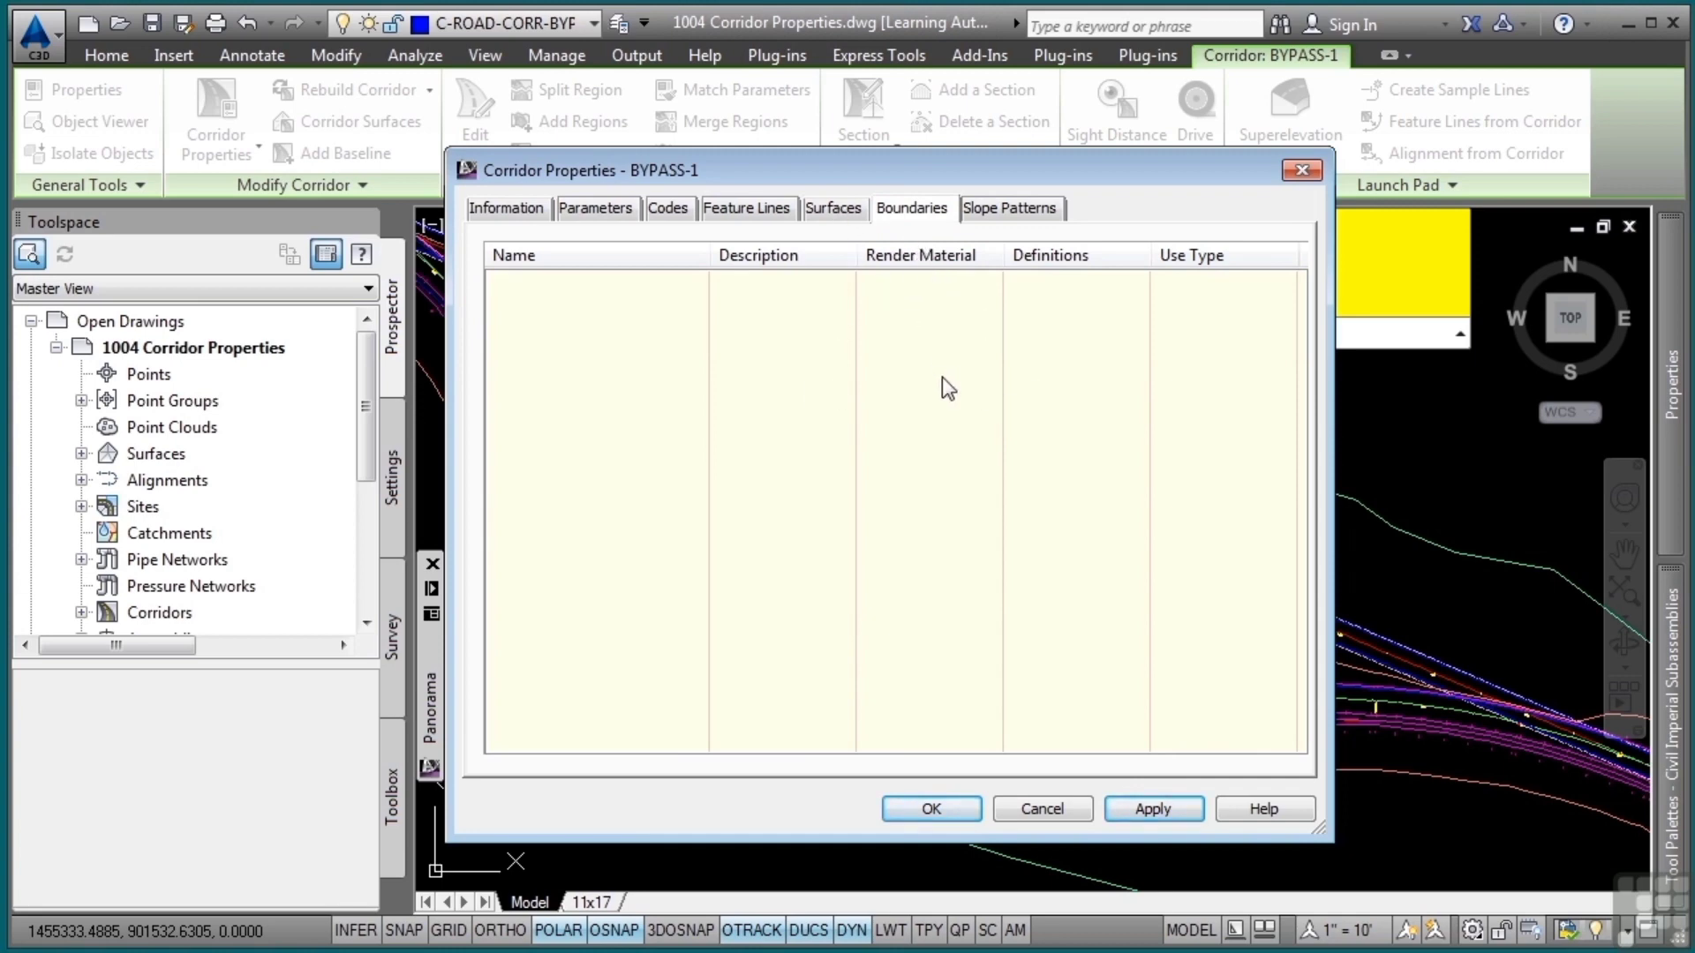
{"action": "left_click", "coordinate": [1006, 206]}
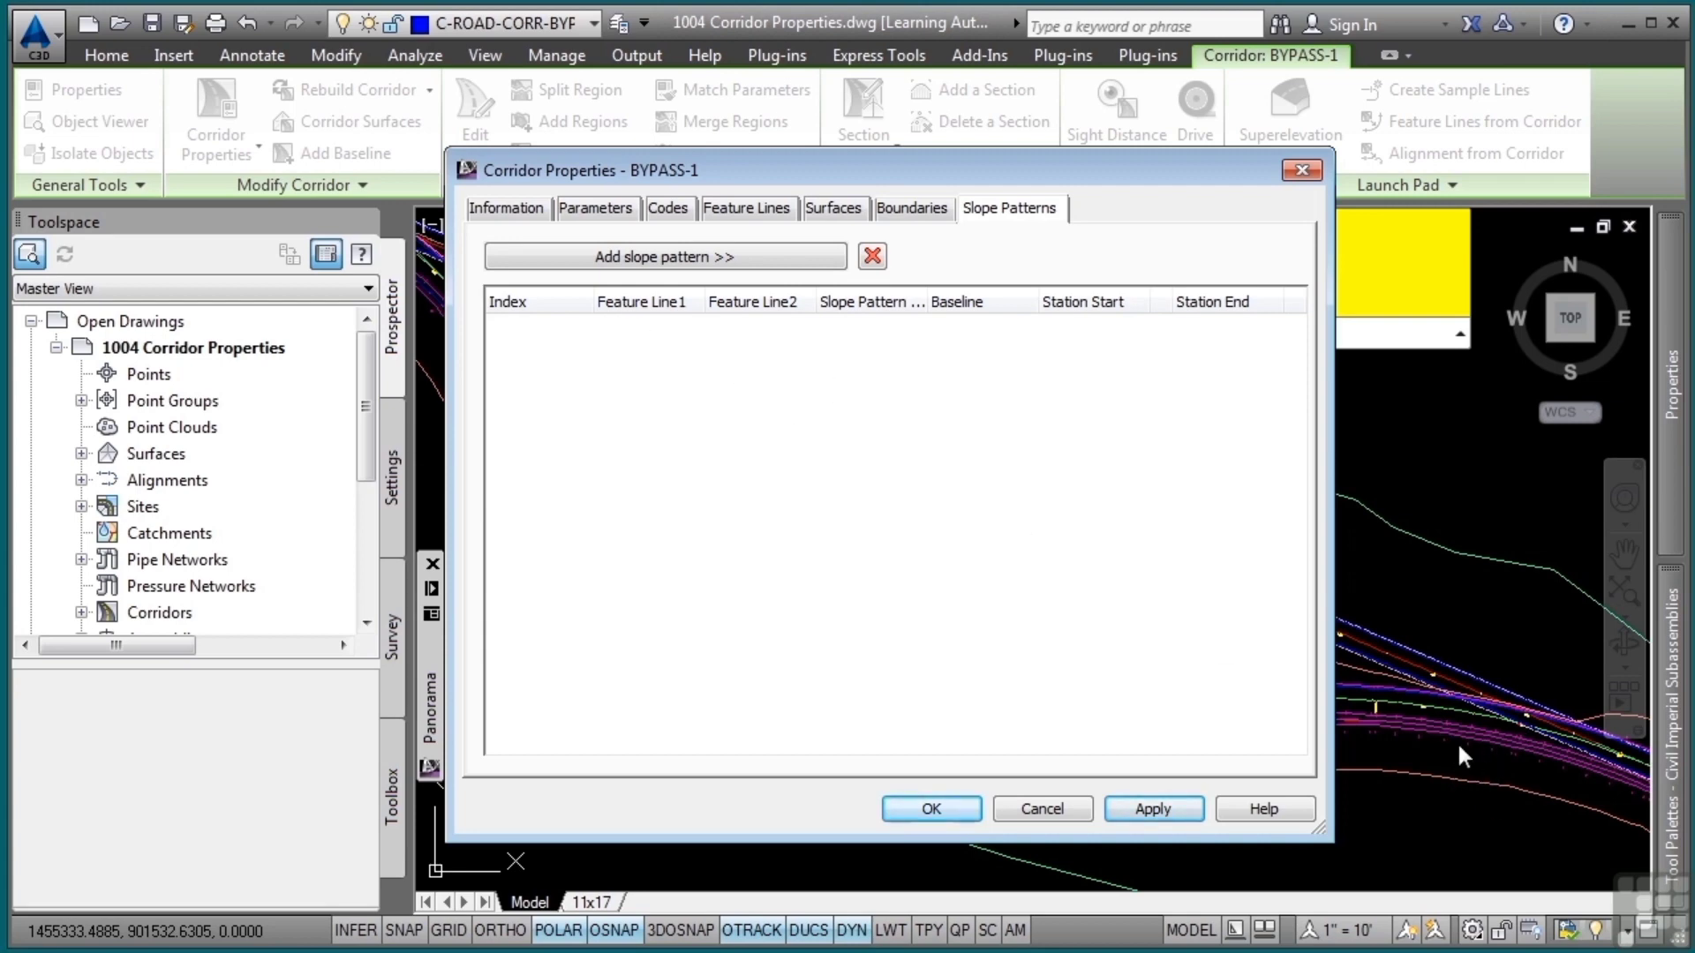
{"action": "left_click", "coordinate": [931, 809]}
Select the BYPASS-1 corridor and try to stretch its eastern end grip to a new point
{"action": "middle_click_drag", "start_coordinate": [1248, 737], "coordinate": [1089, 644]}
{"action": "scroll", "coordinate": [1203, 647], "scroll_direction": "up", "scroll_amount": 3}
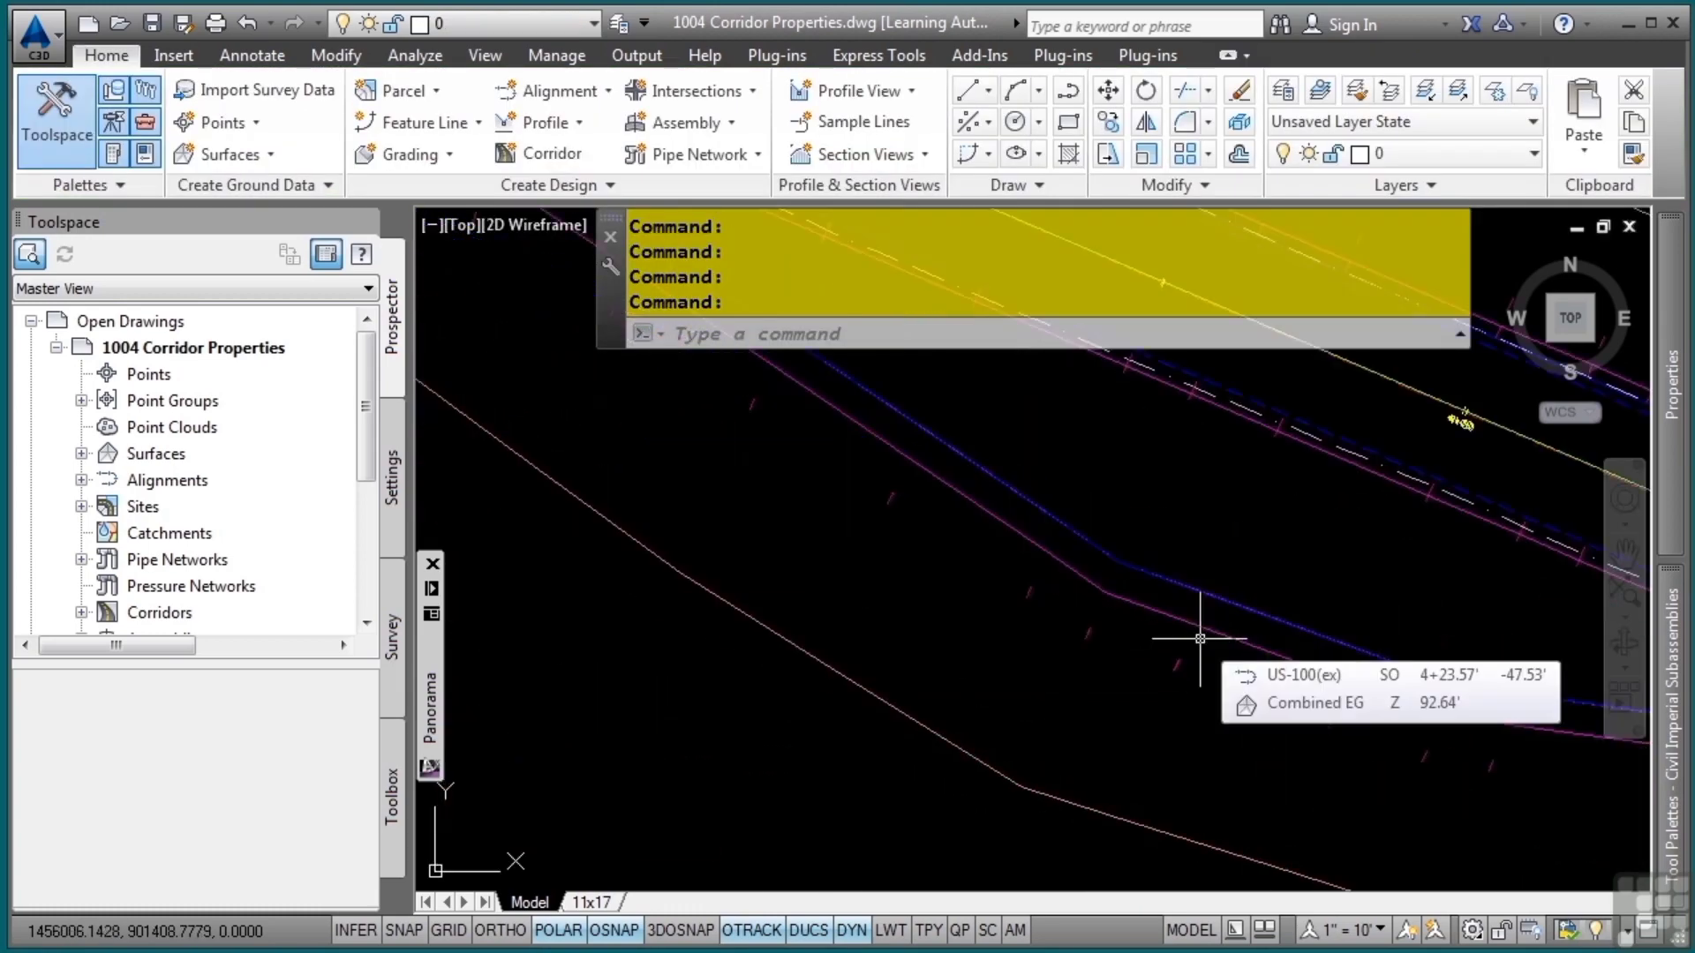
{"action": "mouse_move", "coordinate": [1210, 643]}
{"action": "middle_mouse_down"}
{"action": "mouse_move", "coordinate": [968, 681]}
{"action": "mouse_move", "coordinate": [774, 660]}
{"action": "middle_mouse_up"}
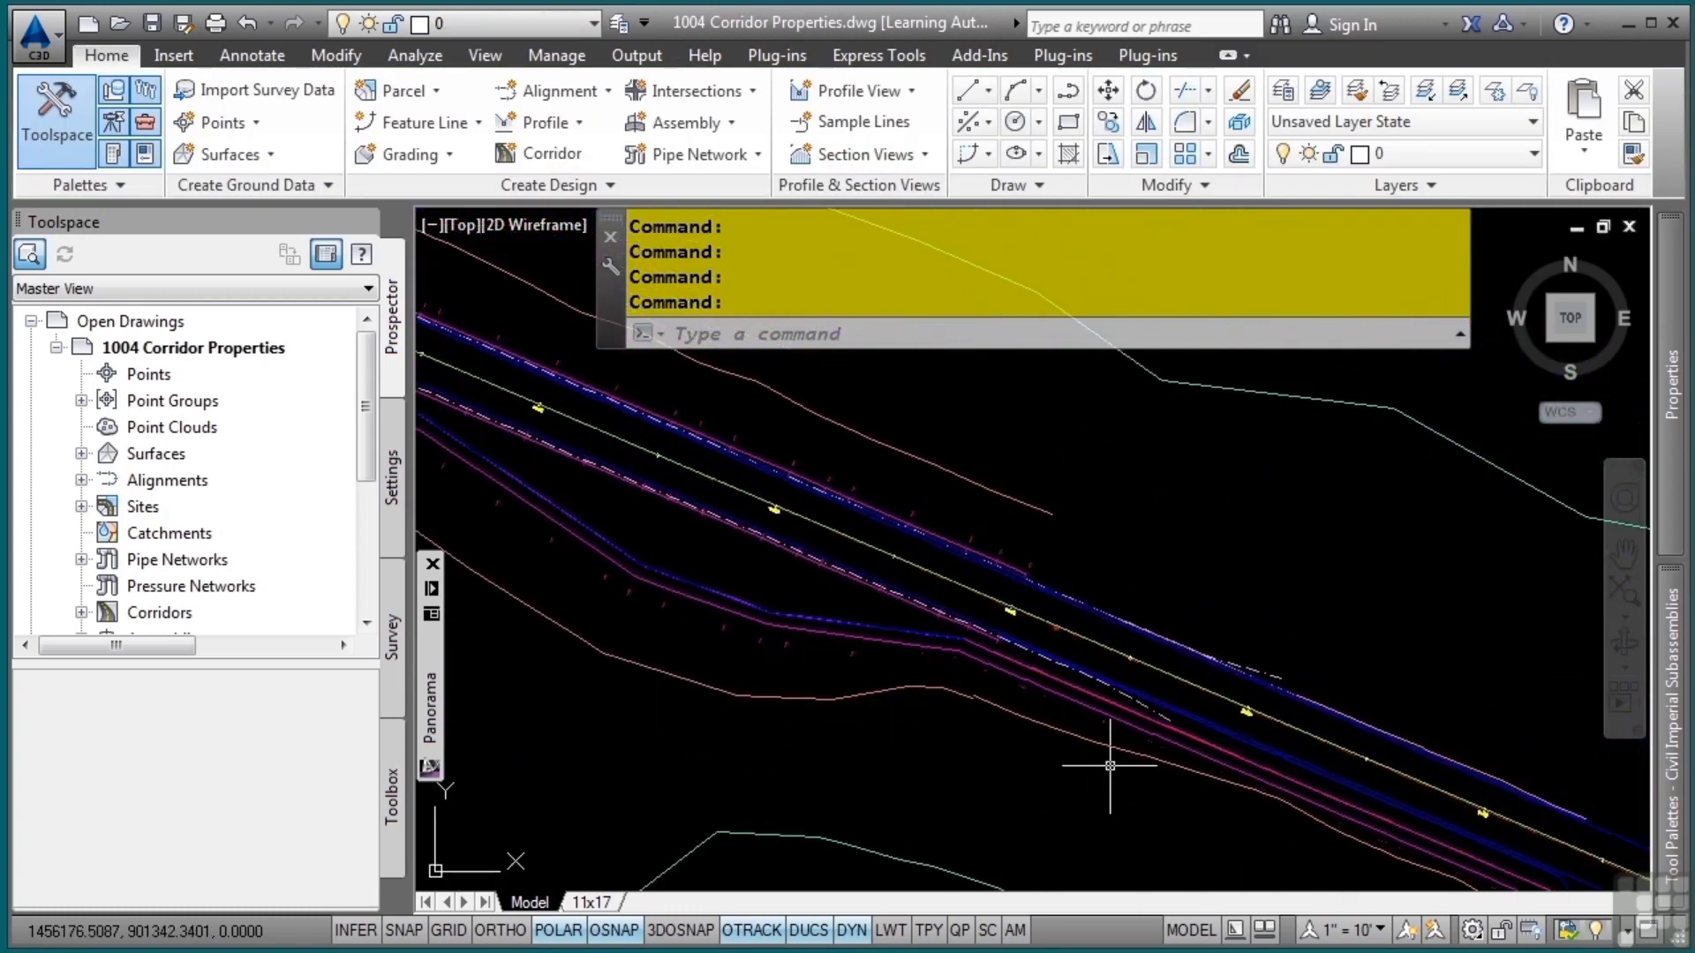
{"action": "middle_click_drag", "start_coordinate": [1097, 768], "coordinate": [756, 560]}
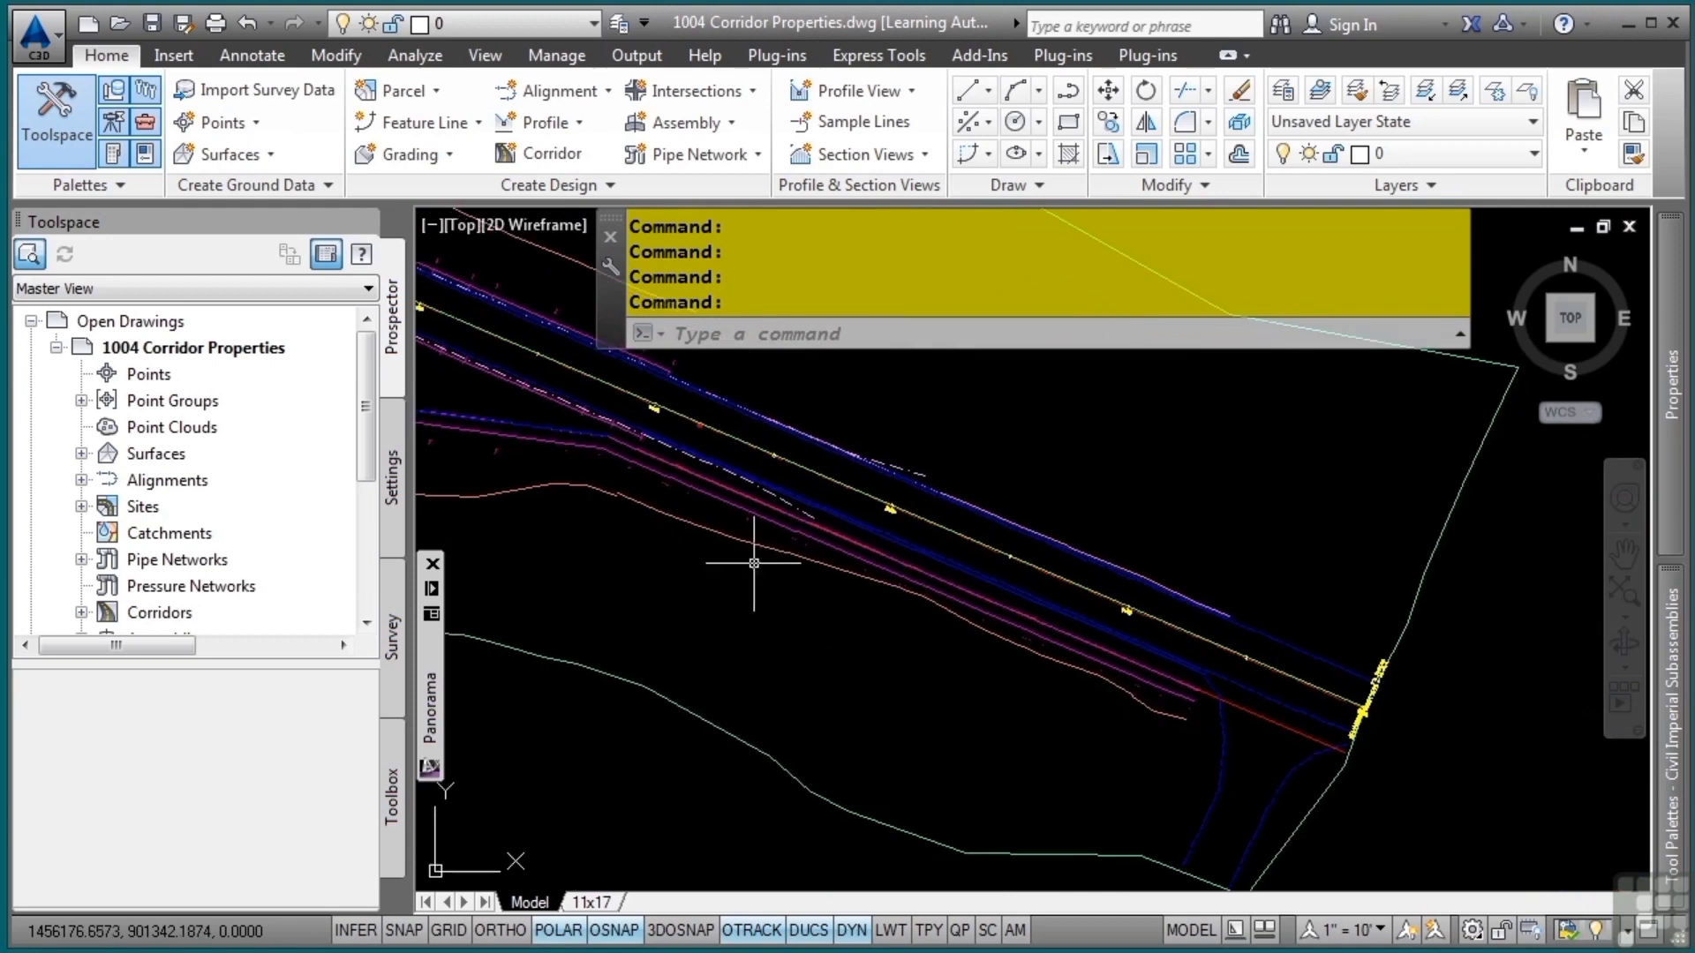
{"action": "left_click", "coordinate": [889, 586]}
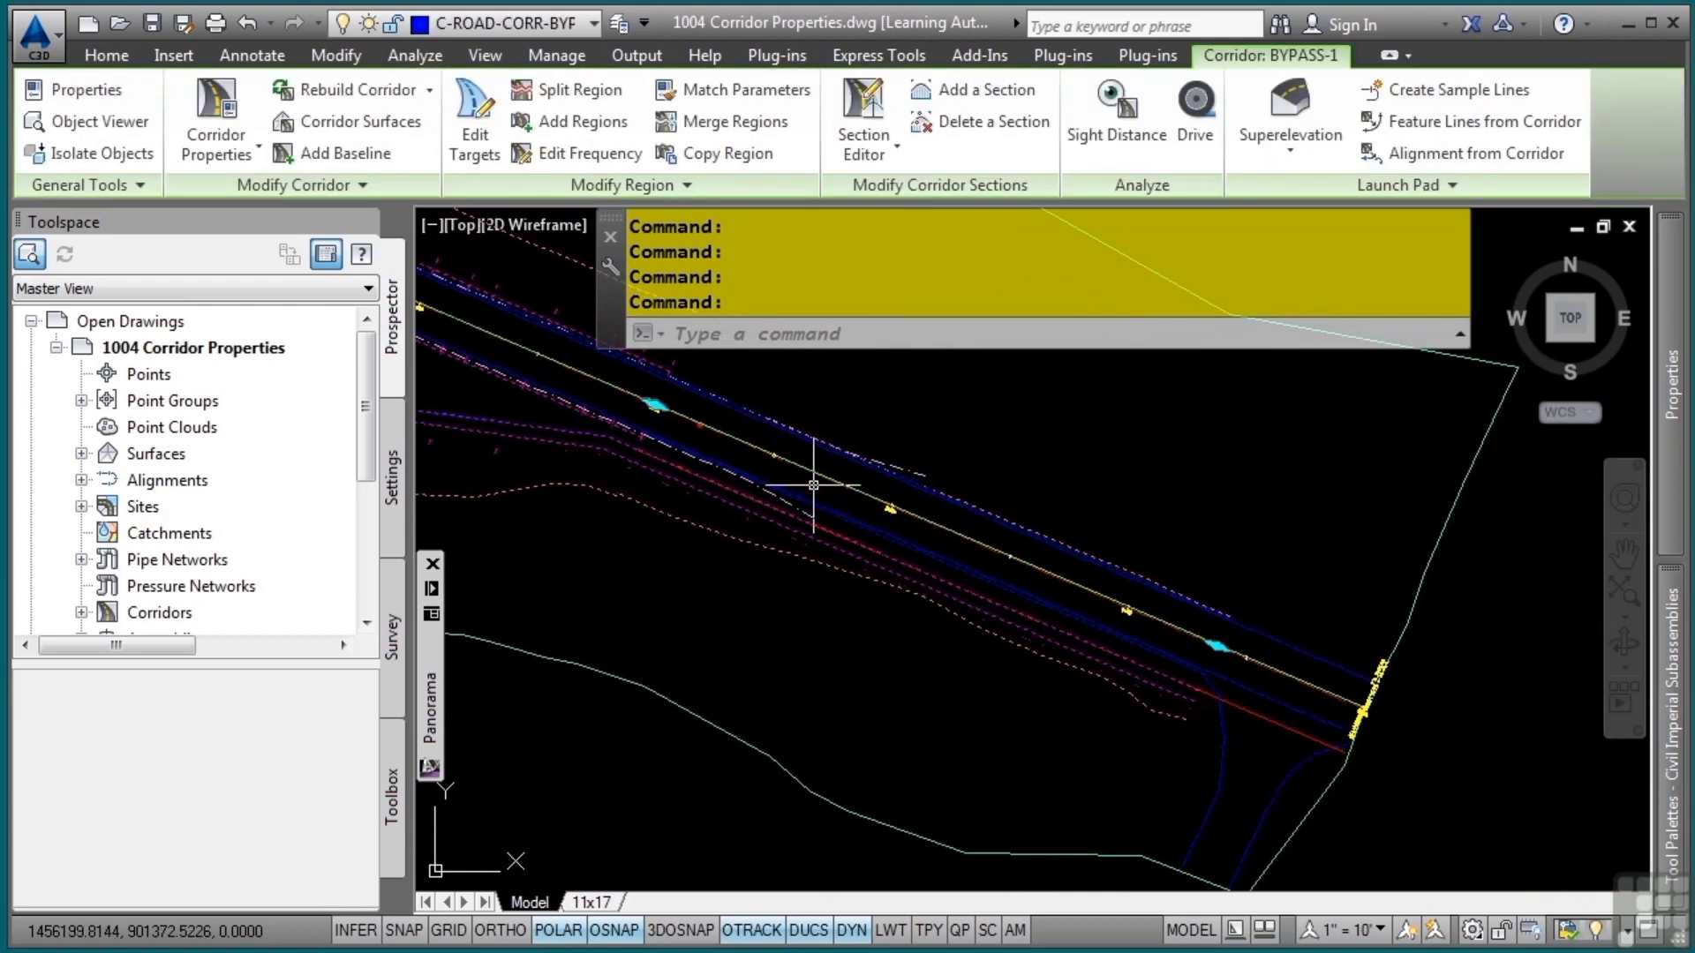
{"action": "left_click", "coordinate": [1217, 645]}
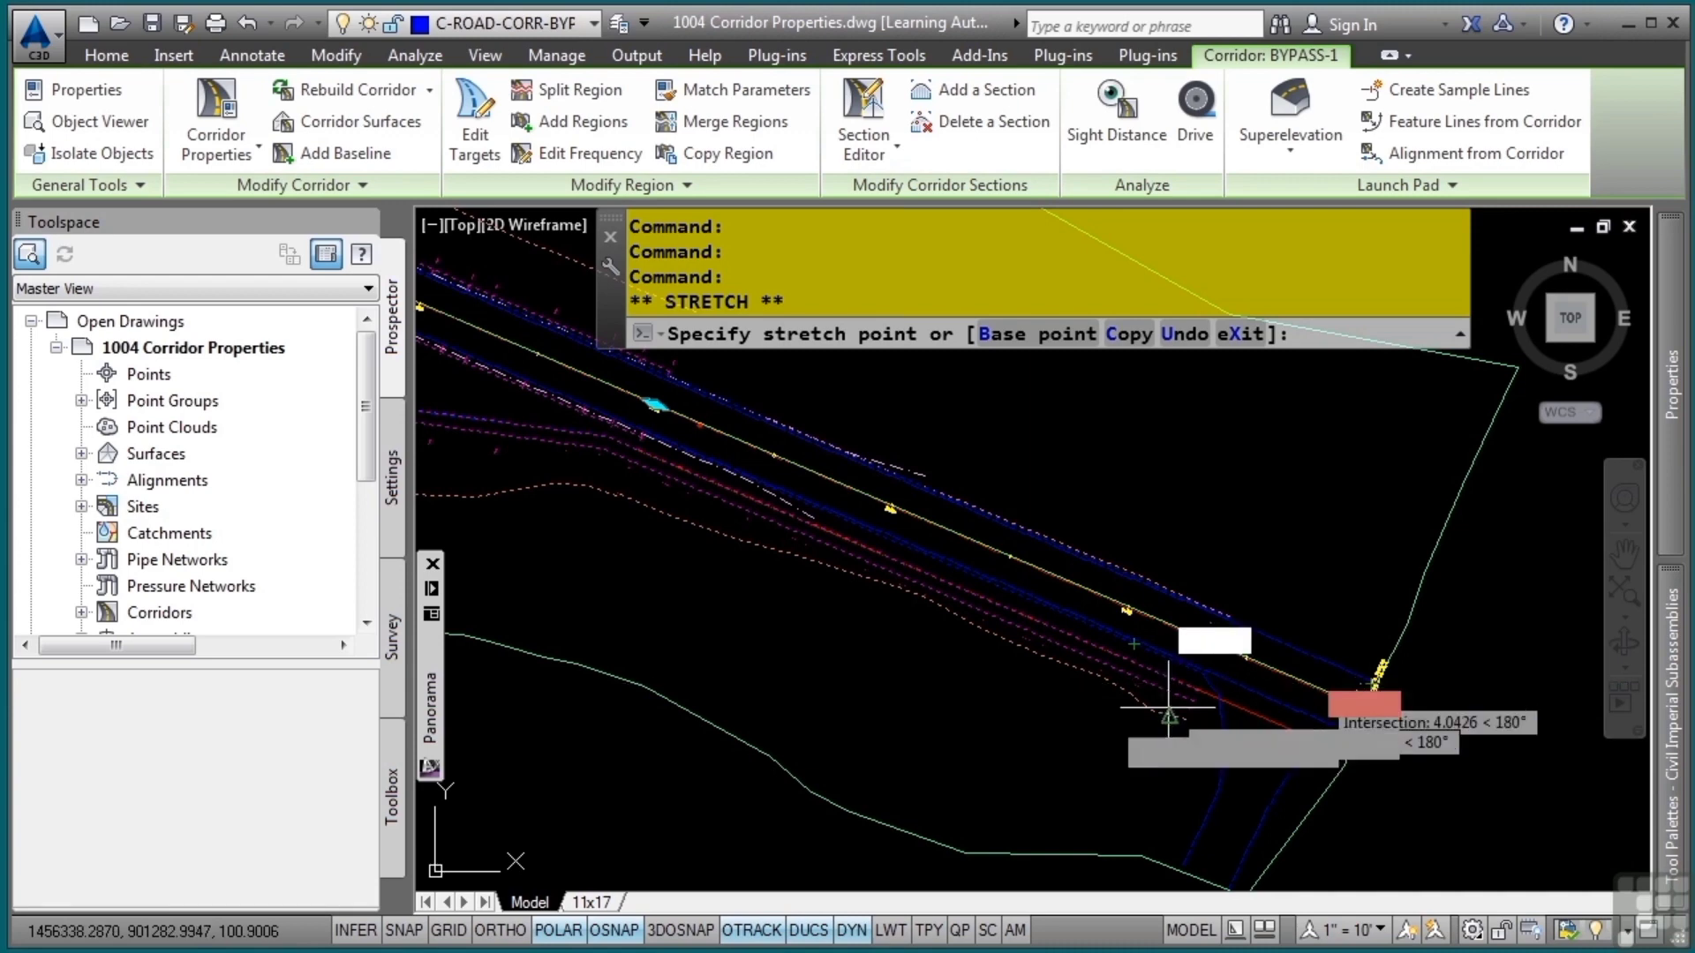
{"action": "left_click", "coordinate": [959, 683]}
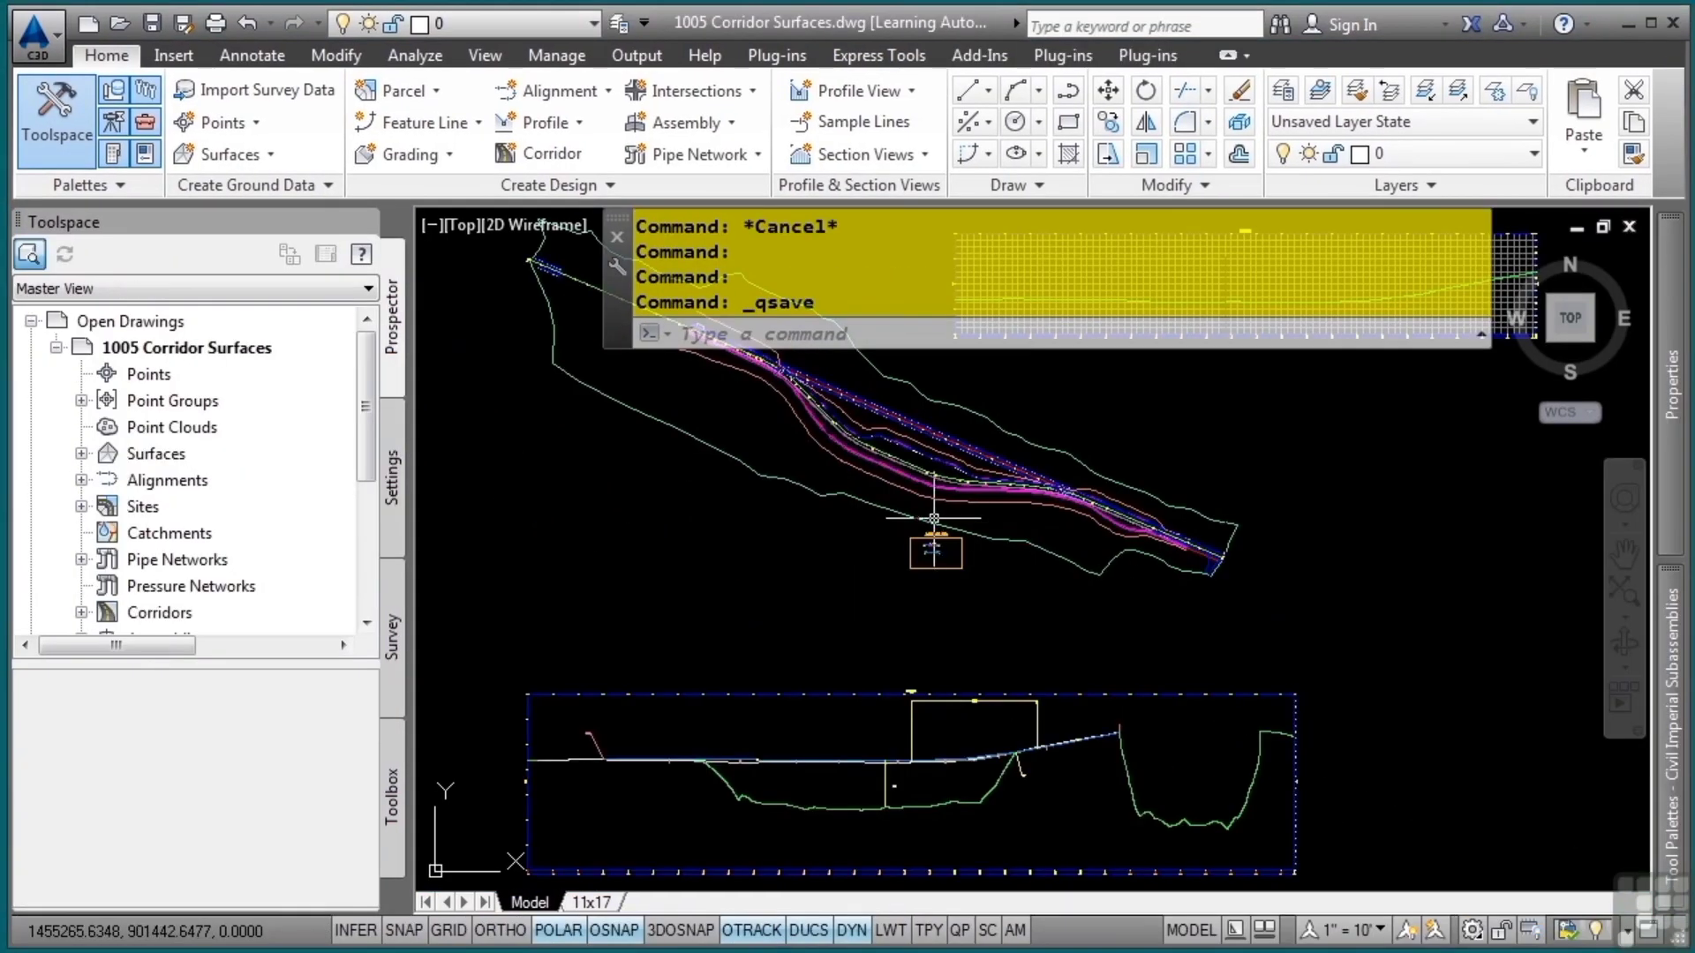
Open the corridor surface settings of BYPASS-1 in the 1005 Corridor Surfaces drawing, keeping Links as the data type
{"action": "scroll", "coordinate": [900, 481], "scroll_direction": "up", "scroll_amount": 5}
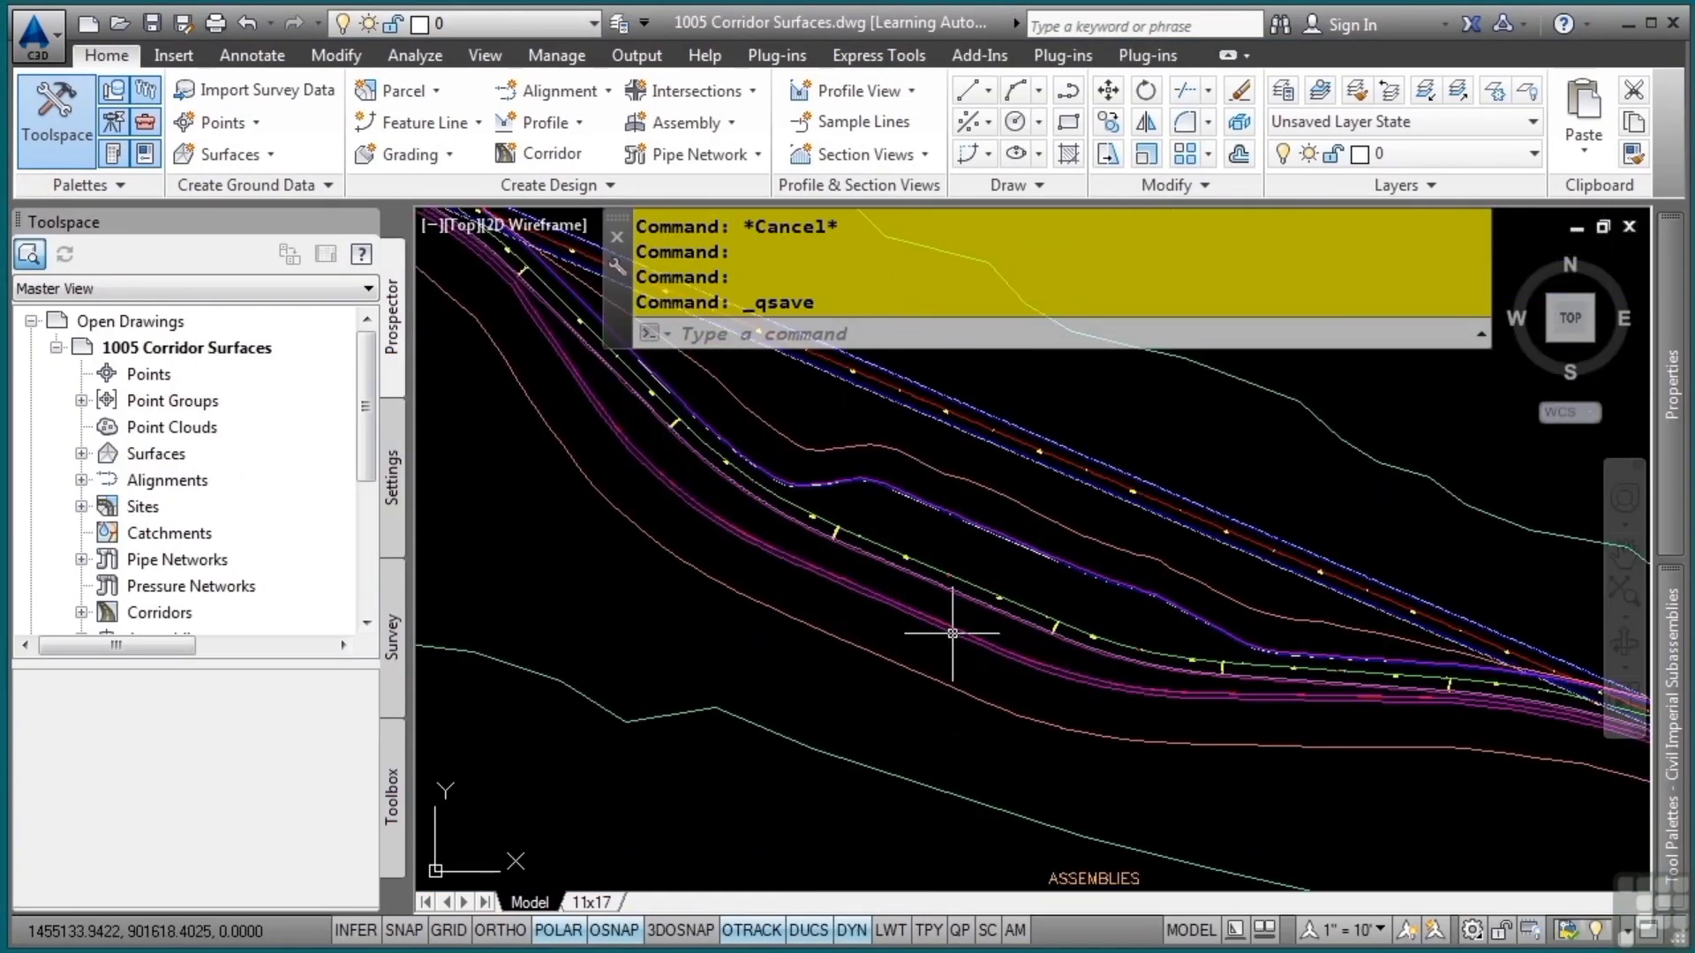
{"action": "left_click", "coordinate": [925, 697]}
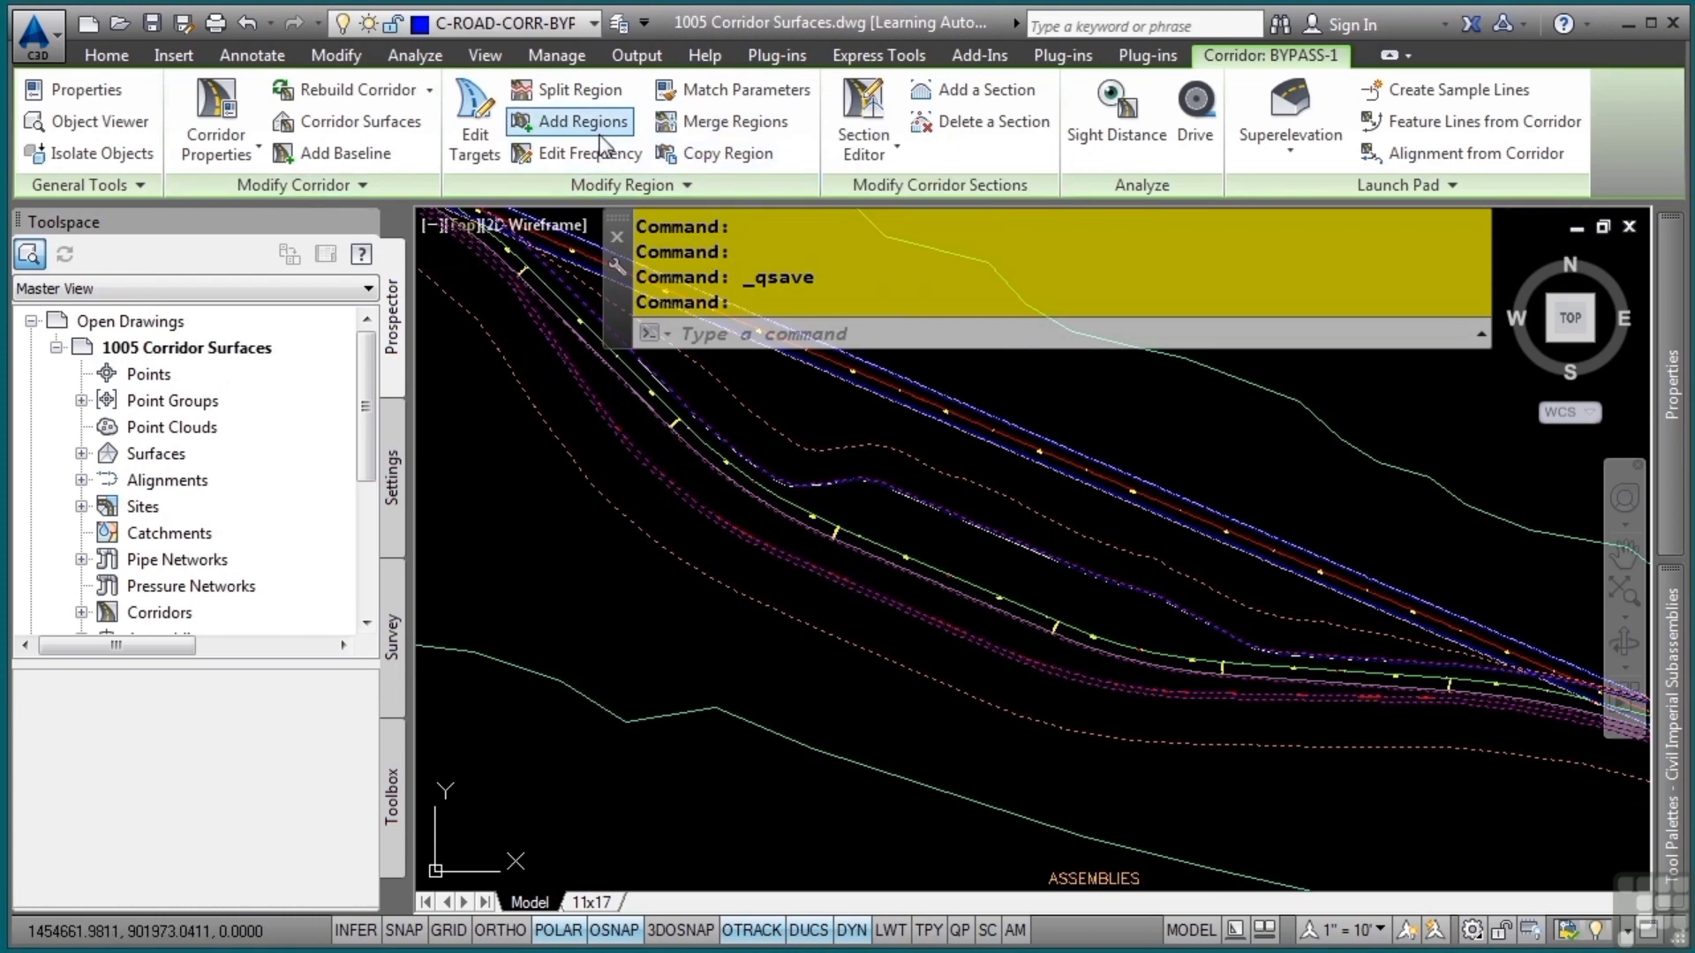
{"action": "left_click", "coordinate": [395, 128]}
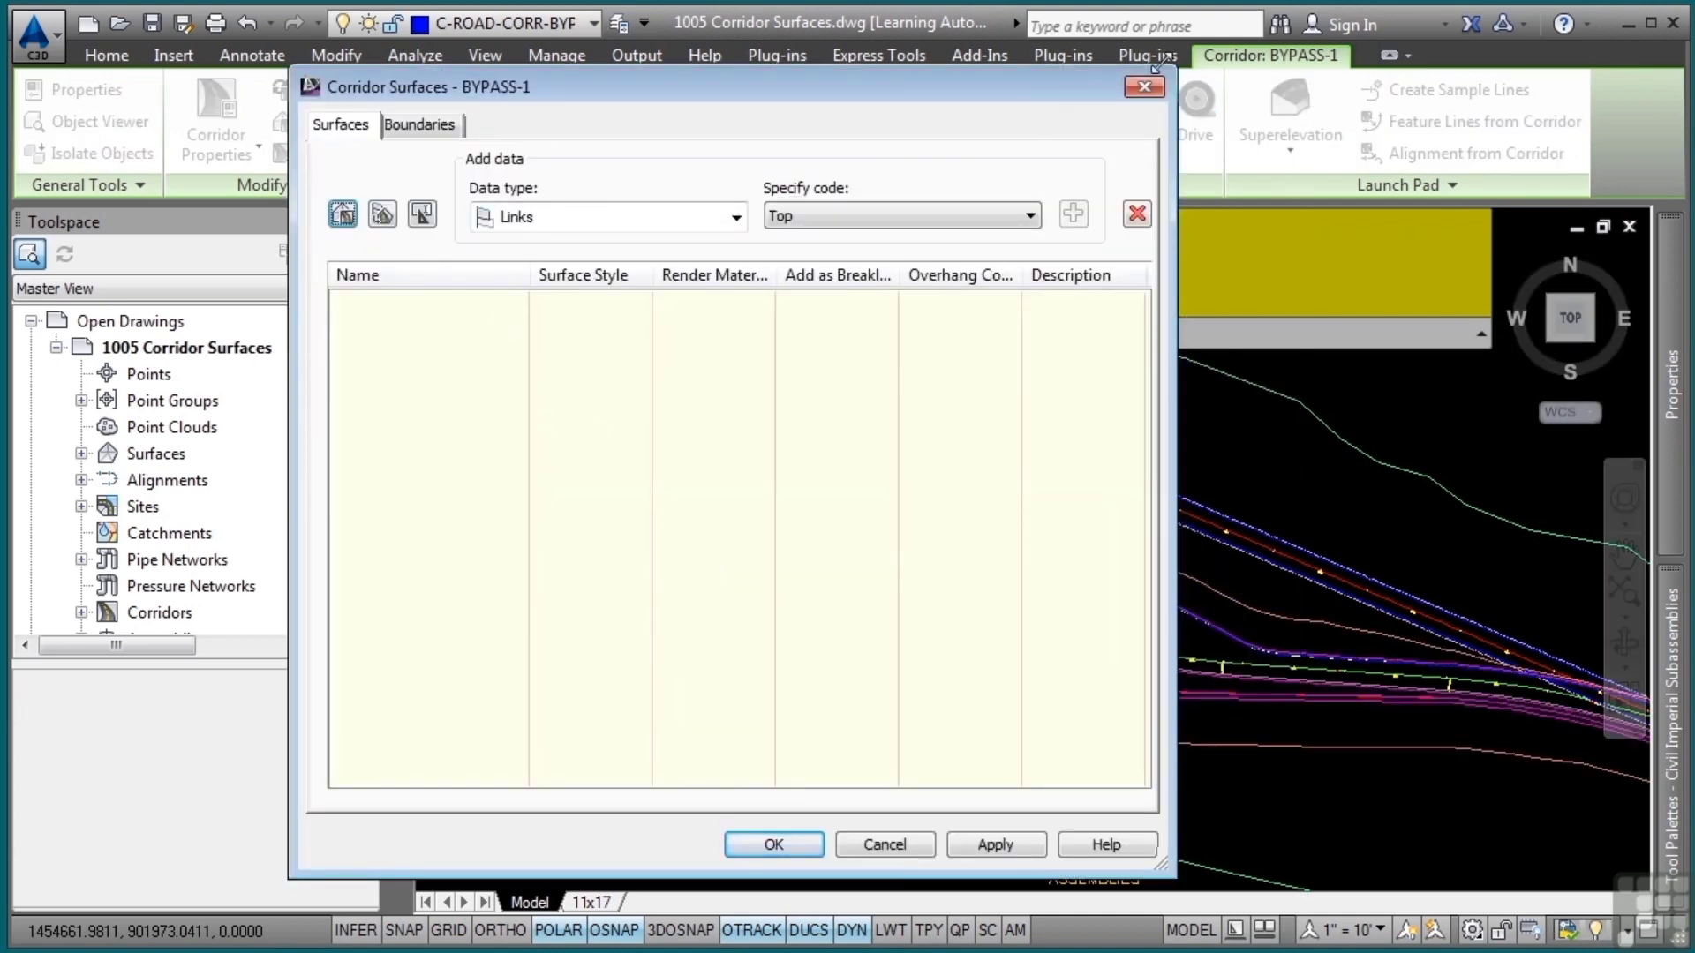
{"action": "left_click_drag", "start_coordinate": [1036, 251], "coordinate": [1175, 192]}
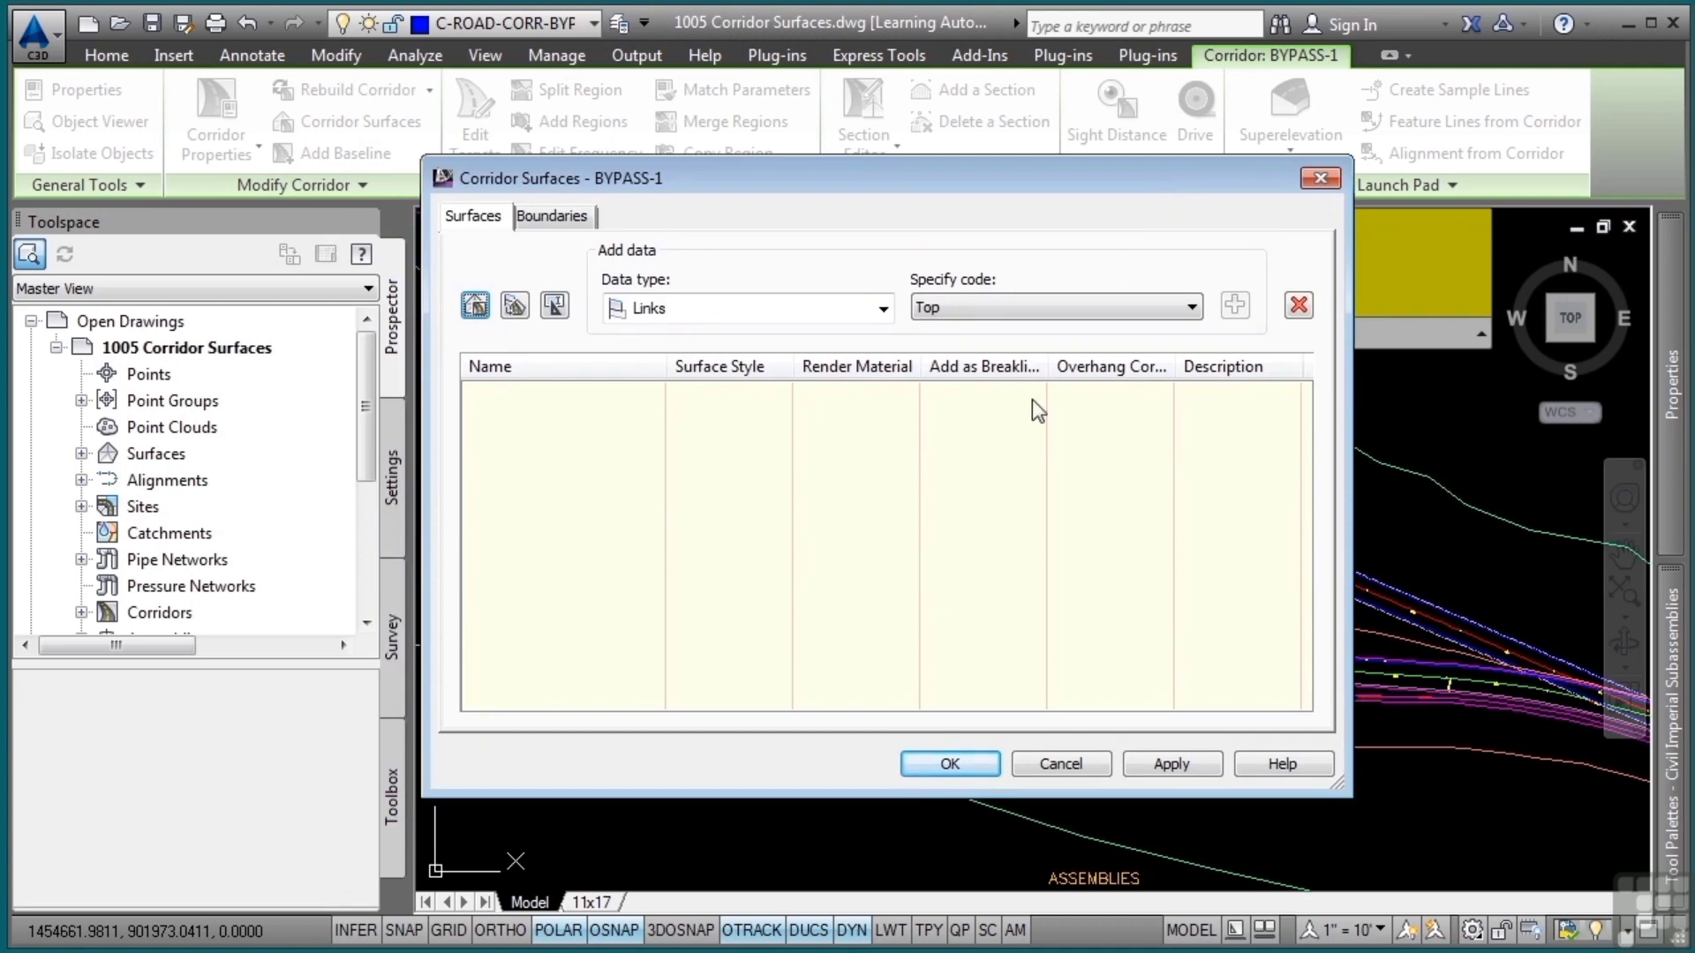
{"action": "left_click", "coordinate": [768, 314]}
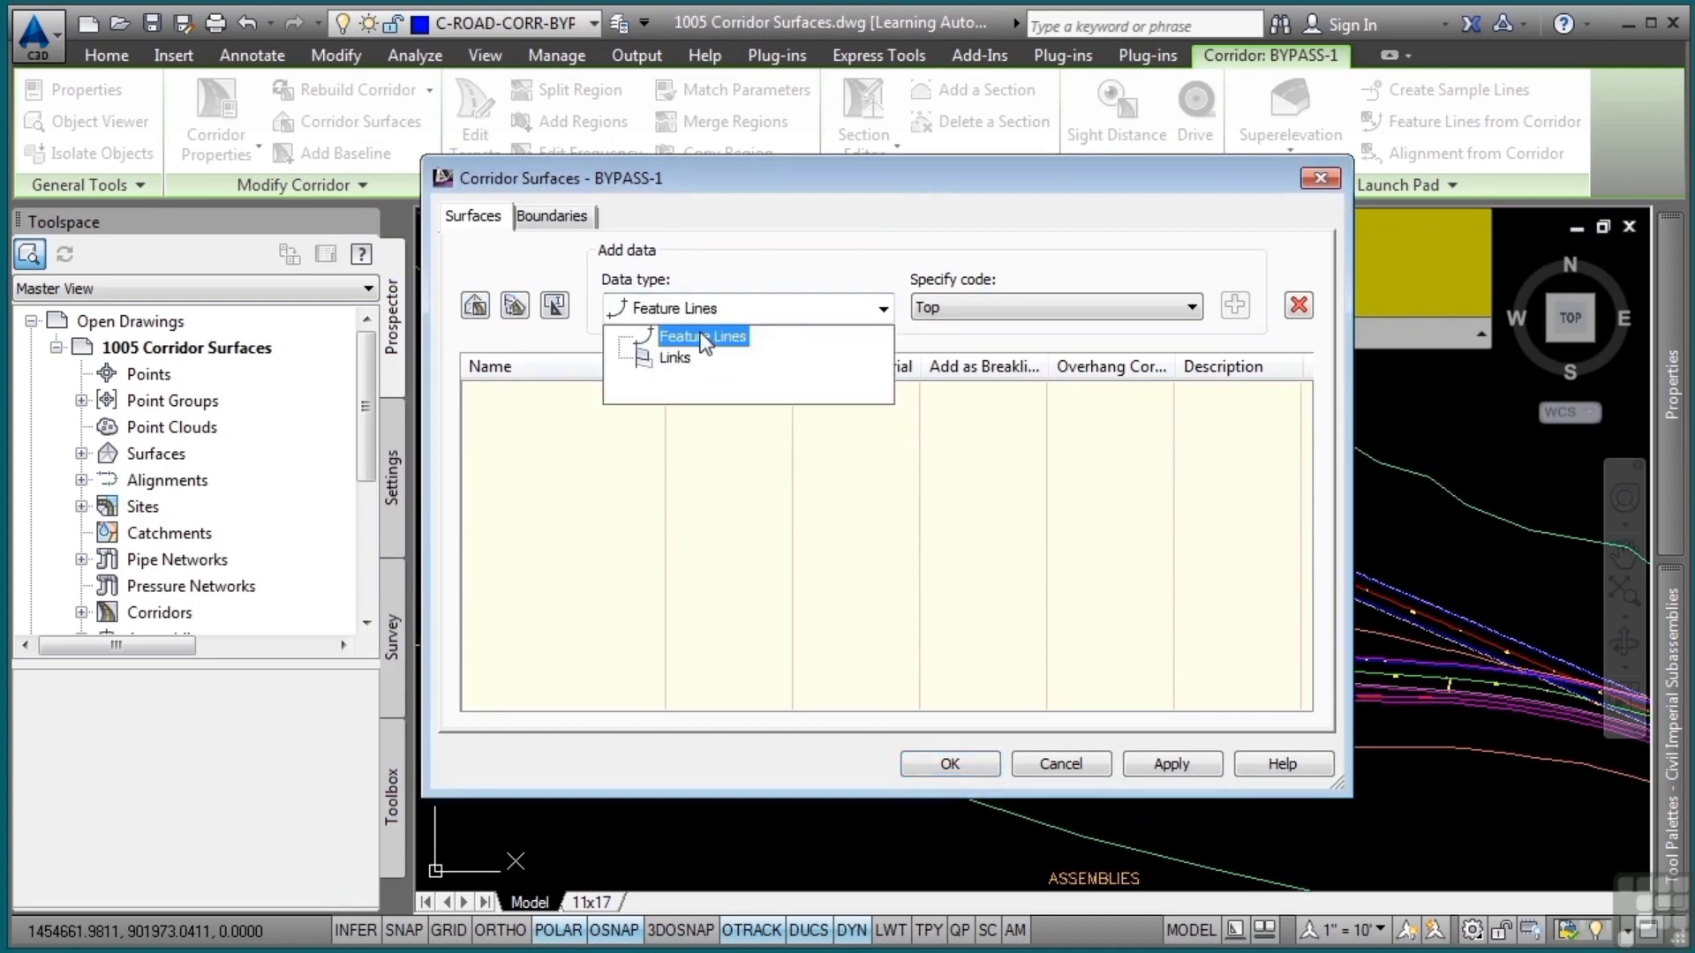
{"action": "left_click", "coordinate": [673, 358]}
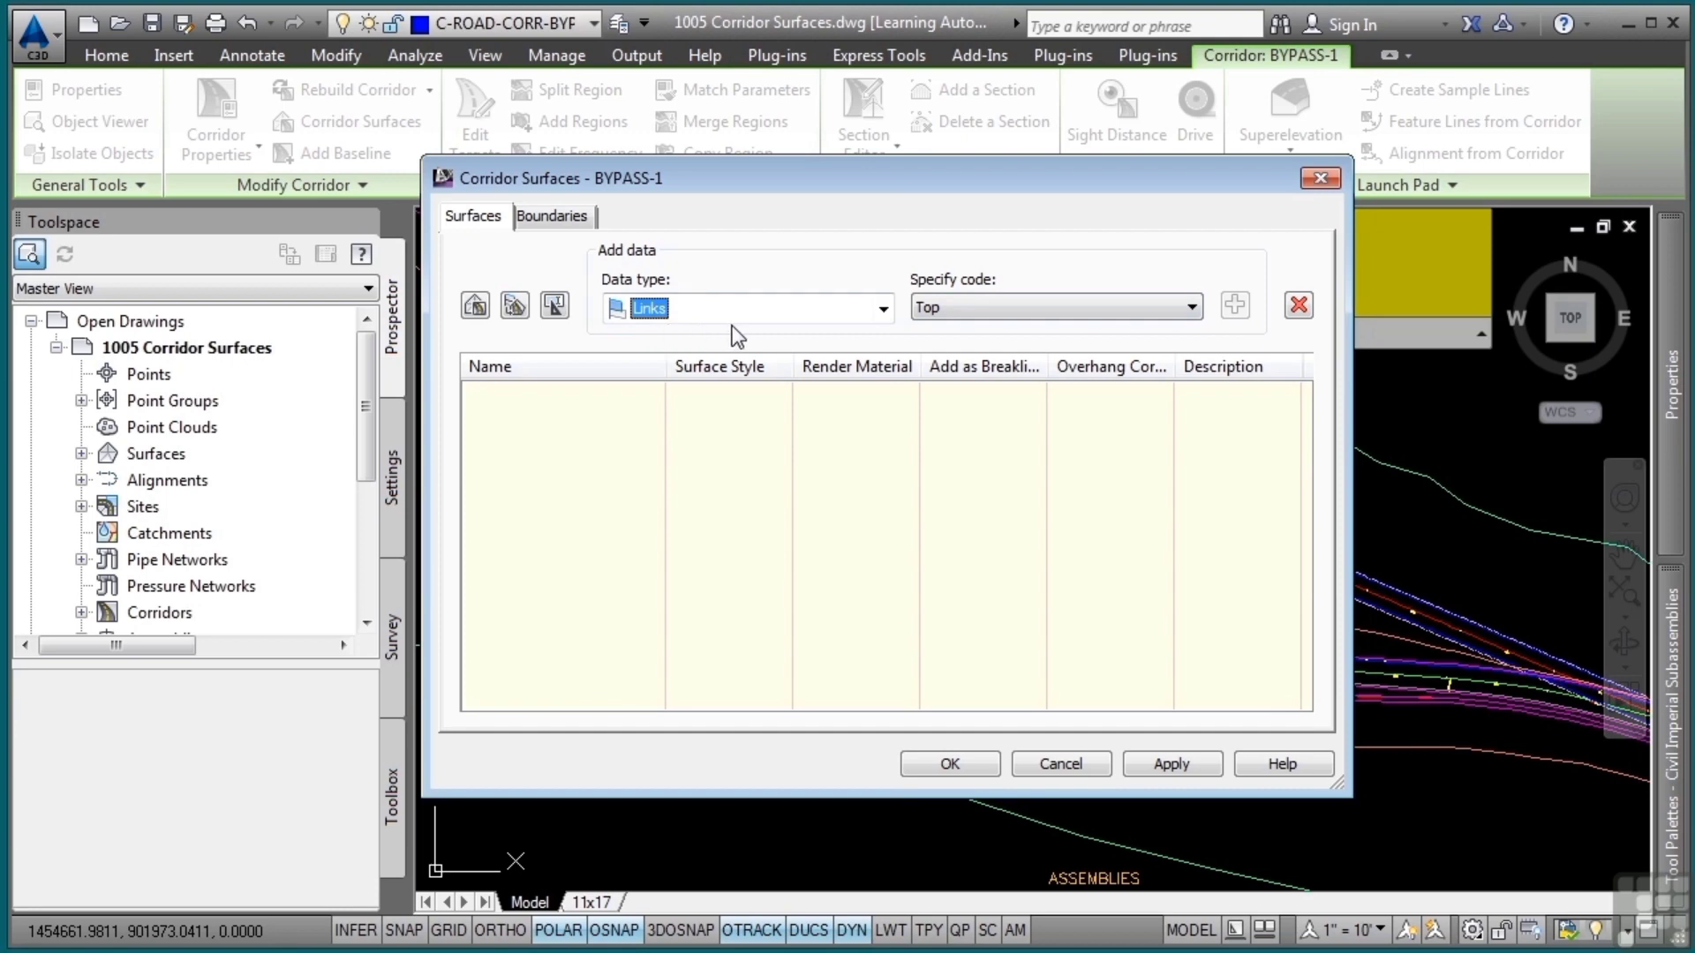
Create a new corridor surface and name it BYPASS-1
{"action": "left_click", "coordinate": [475, 305]}
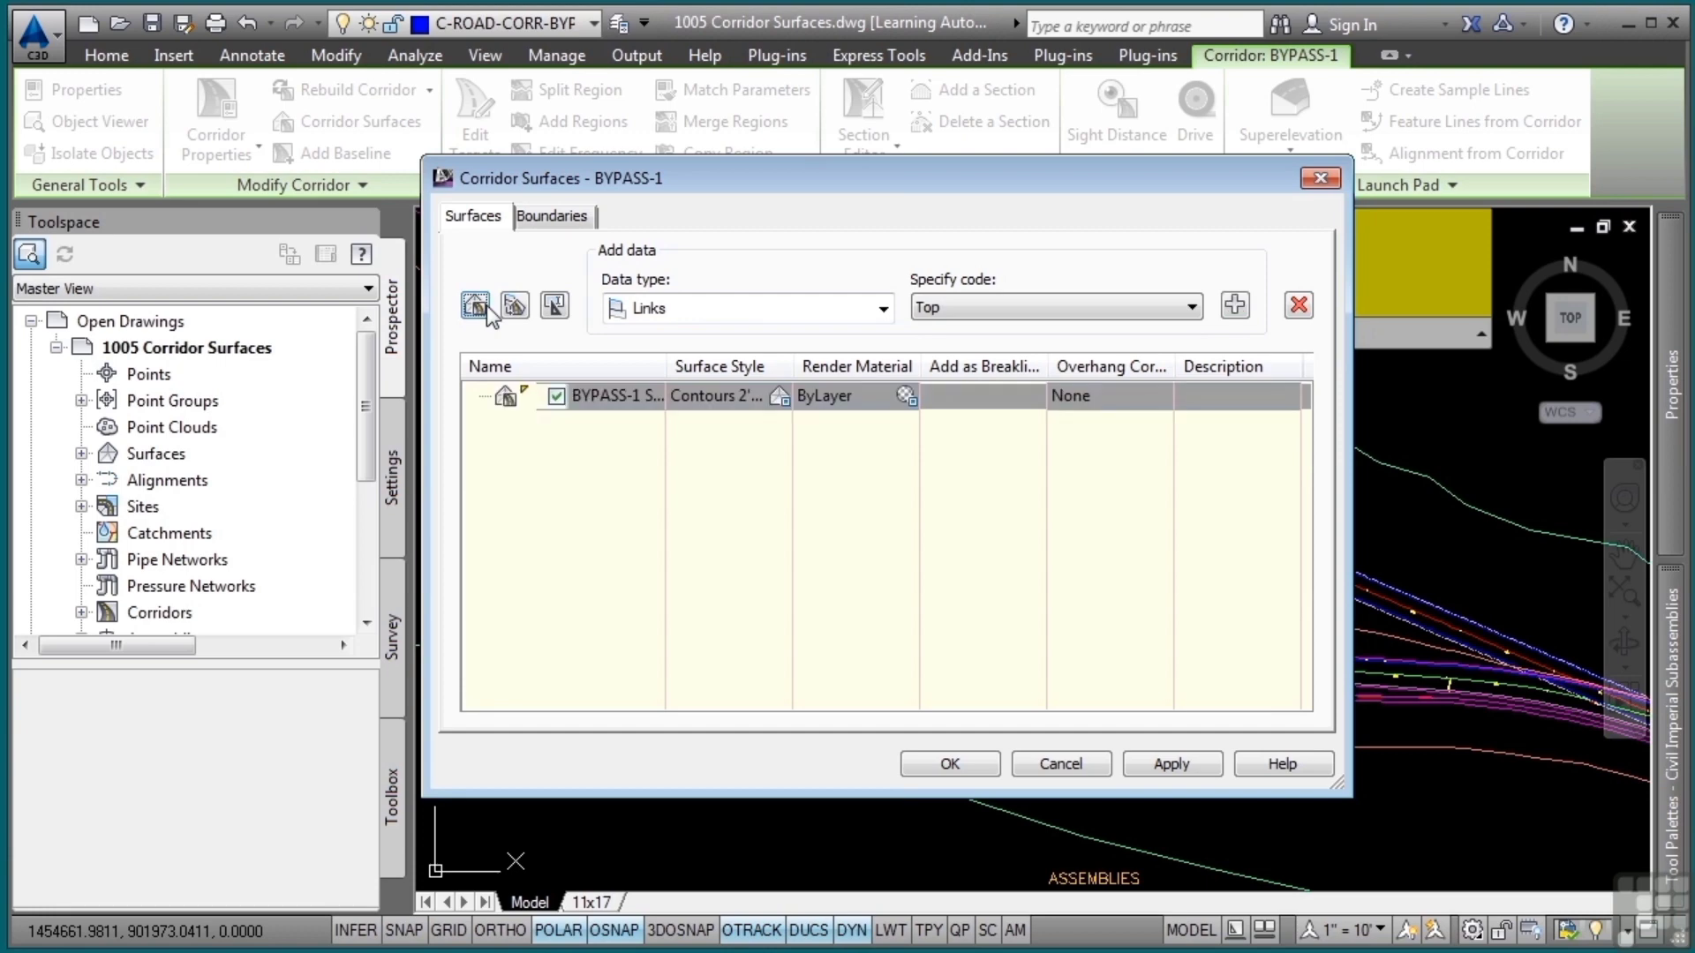
{"action": "left_click", "coordinate": [605, 396]}
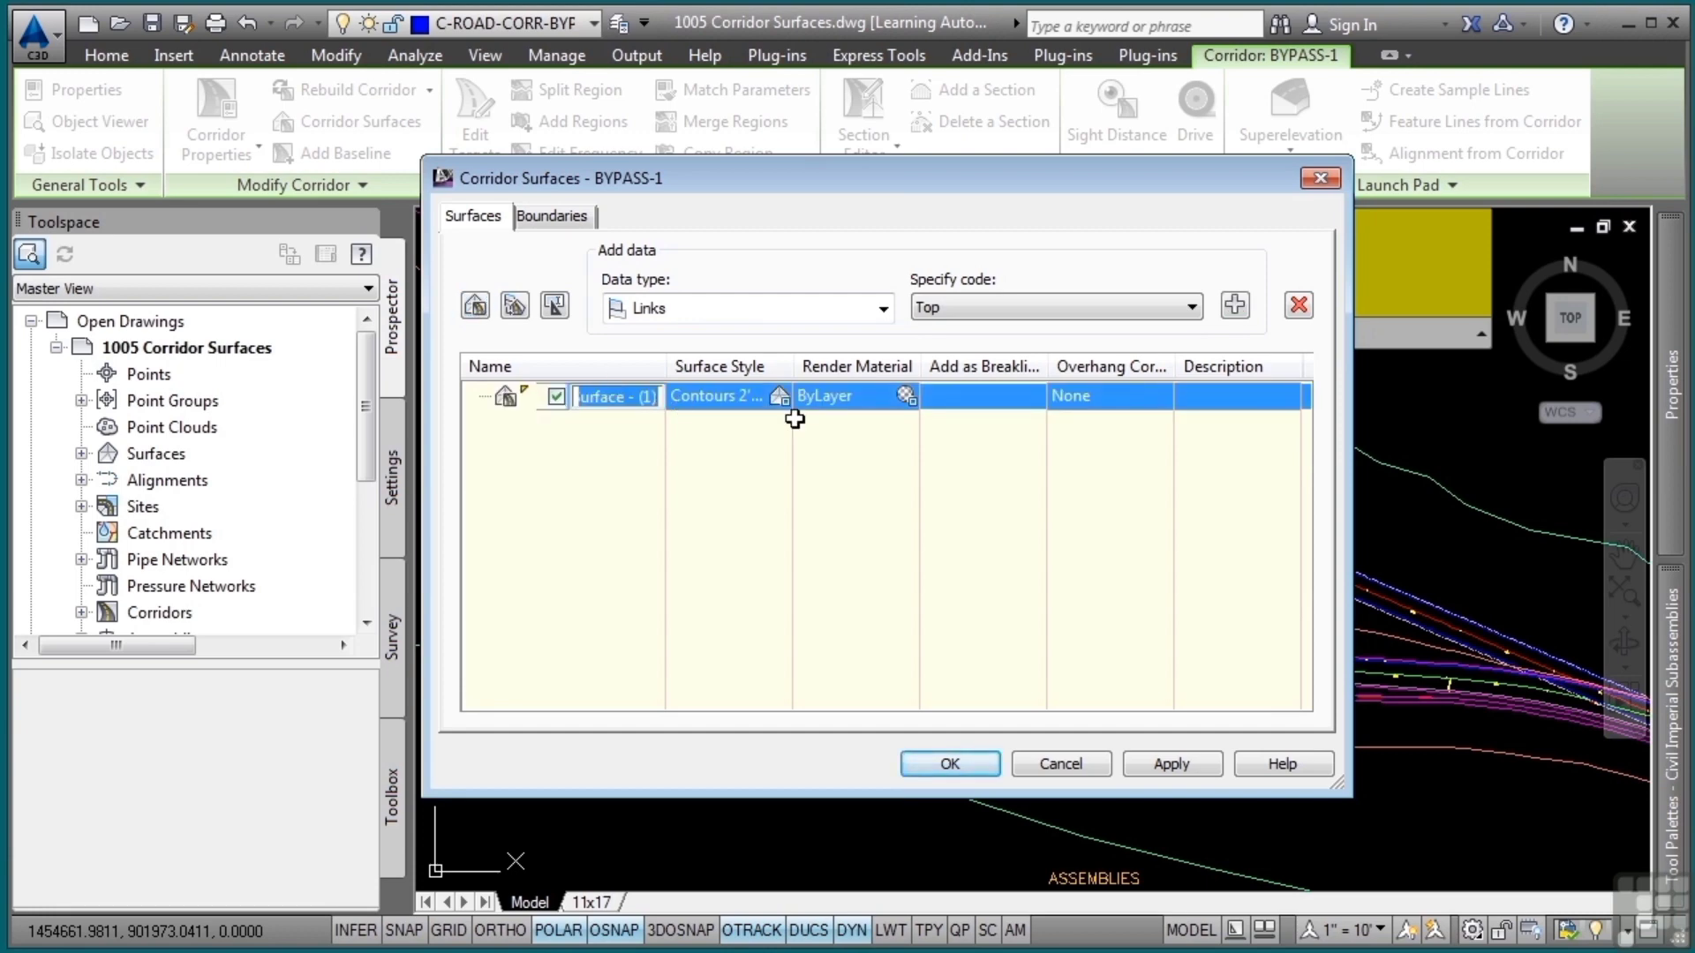
{"action": "key", "text": "End"}
{"action": "key", "text": "BackSpace"}
{"action": "key", "text": "BackSpace"}
{"action": "key", "text": "BackSpace"}
{"action": "key", "text": "BackSpace"}
{"action": "key", "text": "BackSpace"}
{"action": "key", "text": "BackSpace"}
{"action": "key", "text": "BackSpace"}
{"action": "key", "text": "BackSpace"}
{"action": "key", "text": "BackSpace"}
{"action": "key", "text": "BackSpace"}
{"action": "key", "text": "BackSpace"}
{"action": "key", "text": "BackSpace"}
{"action": "key", "text": "BackSpace"}
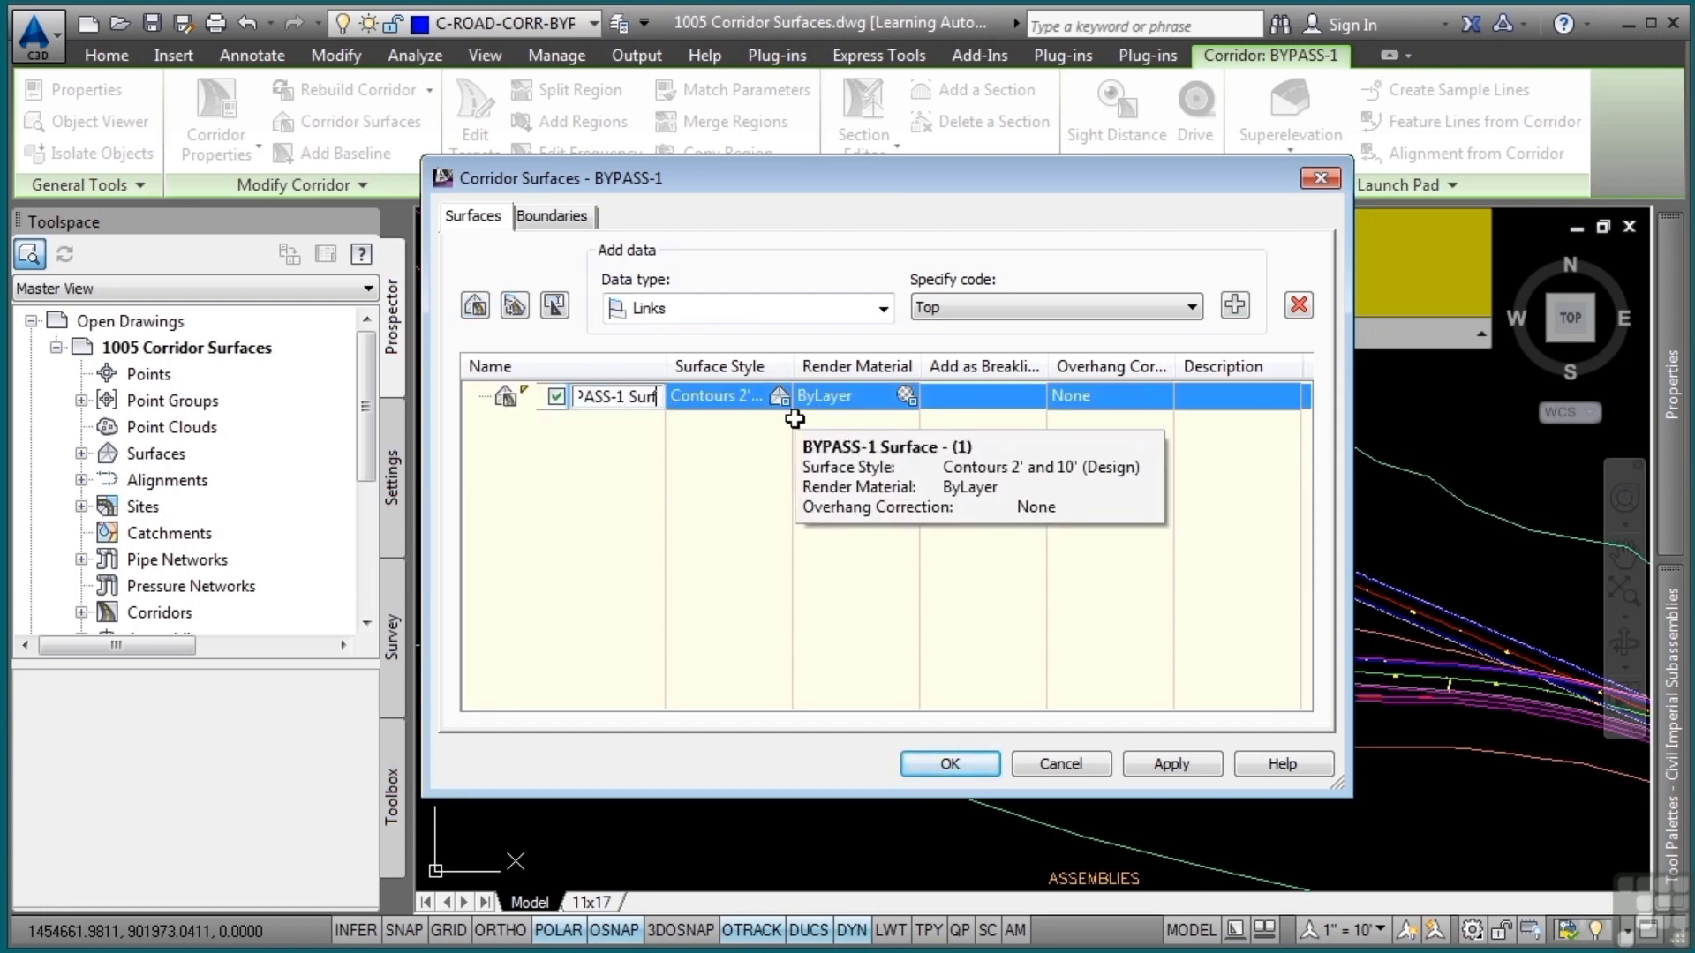
{"action": "key", "text": "Return"}
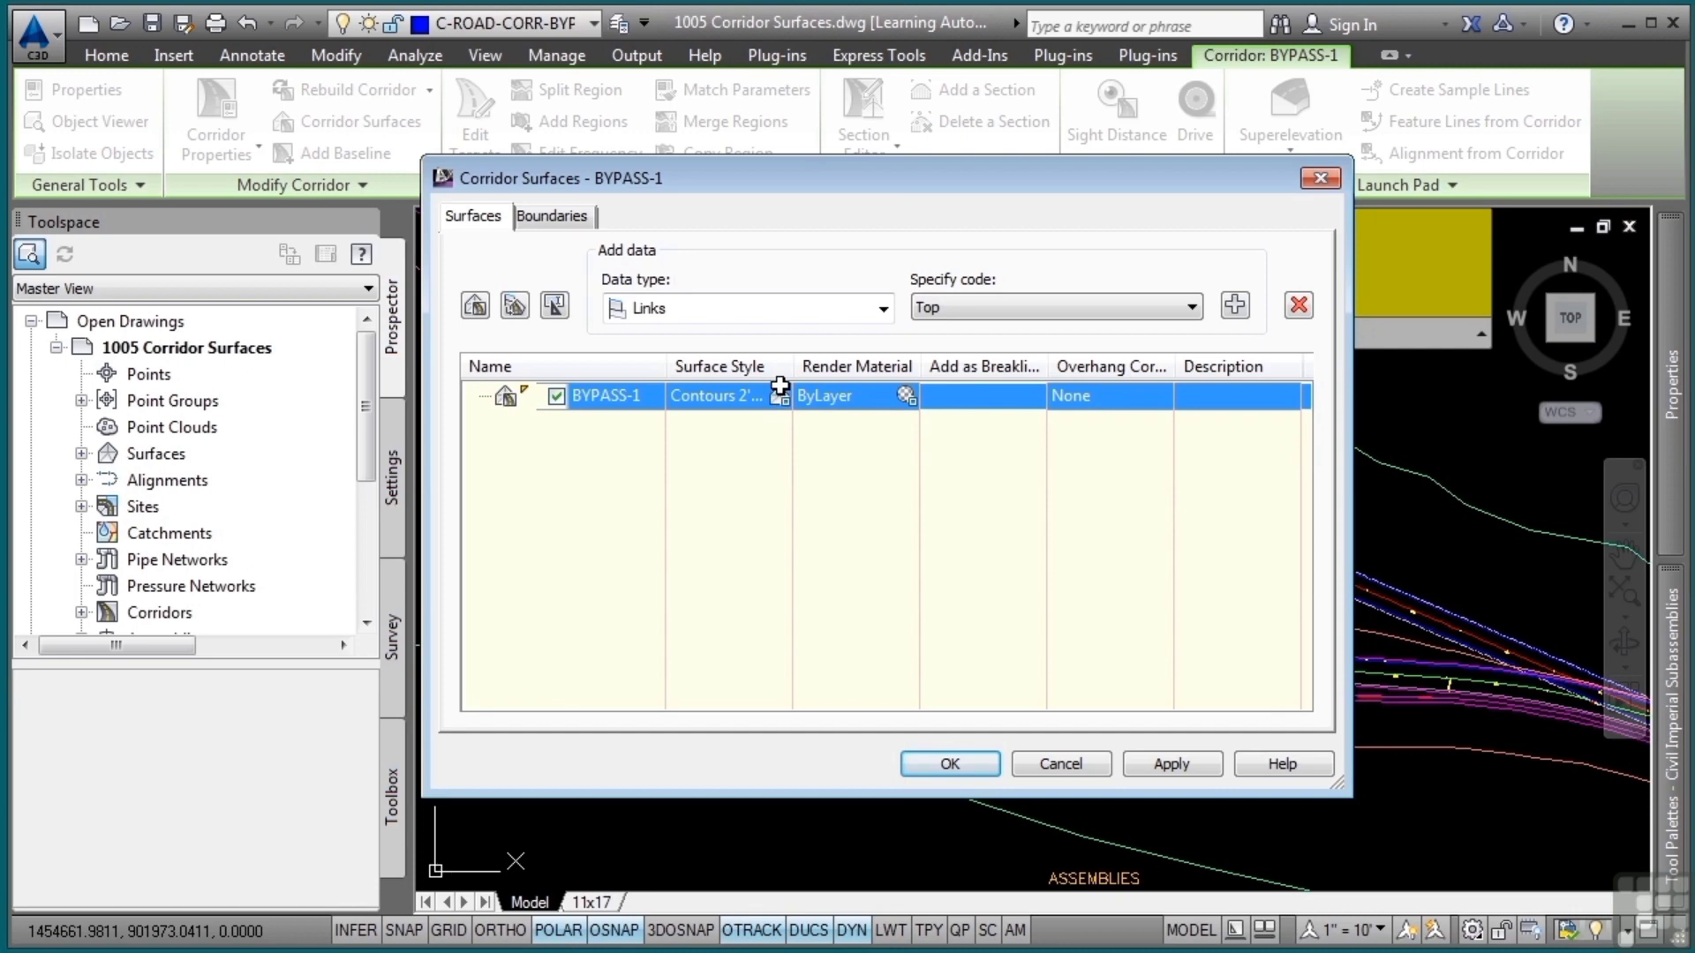
Choose Contours 2' and 10' (Design) as the BYPASS-1 surface's style
{"action": "left_click", "coordinate": [777, 396]}
{"action": "left_click", "coordinate": [891, 436]}
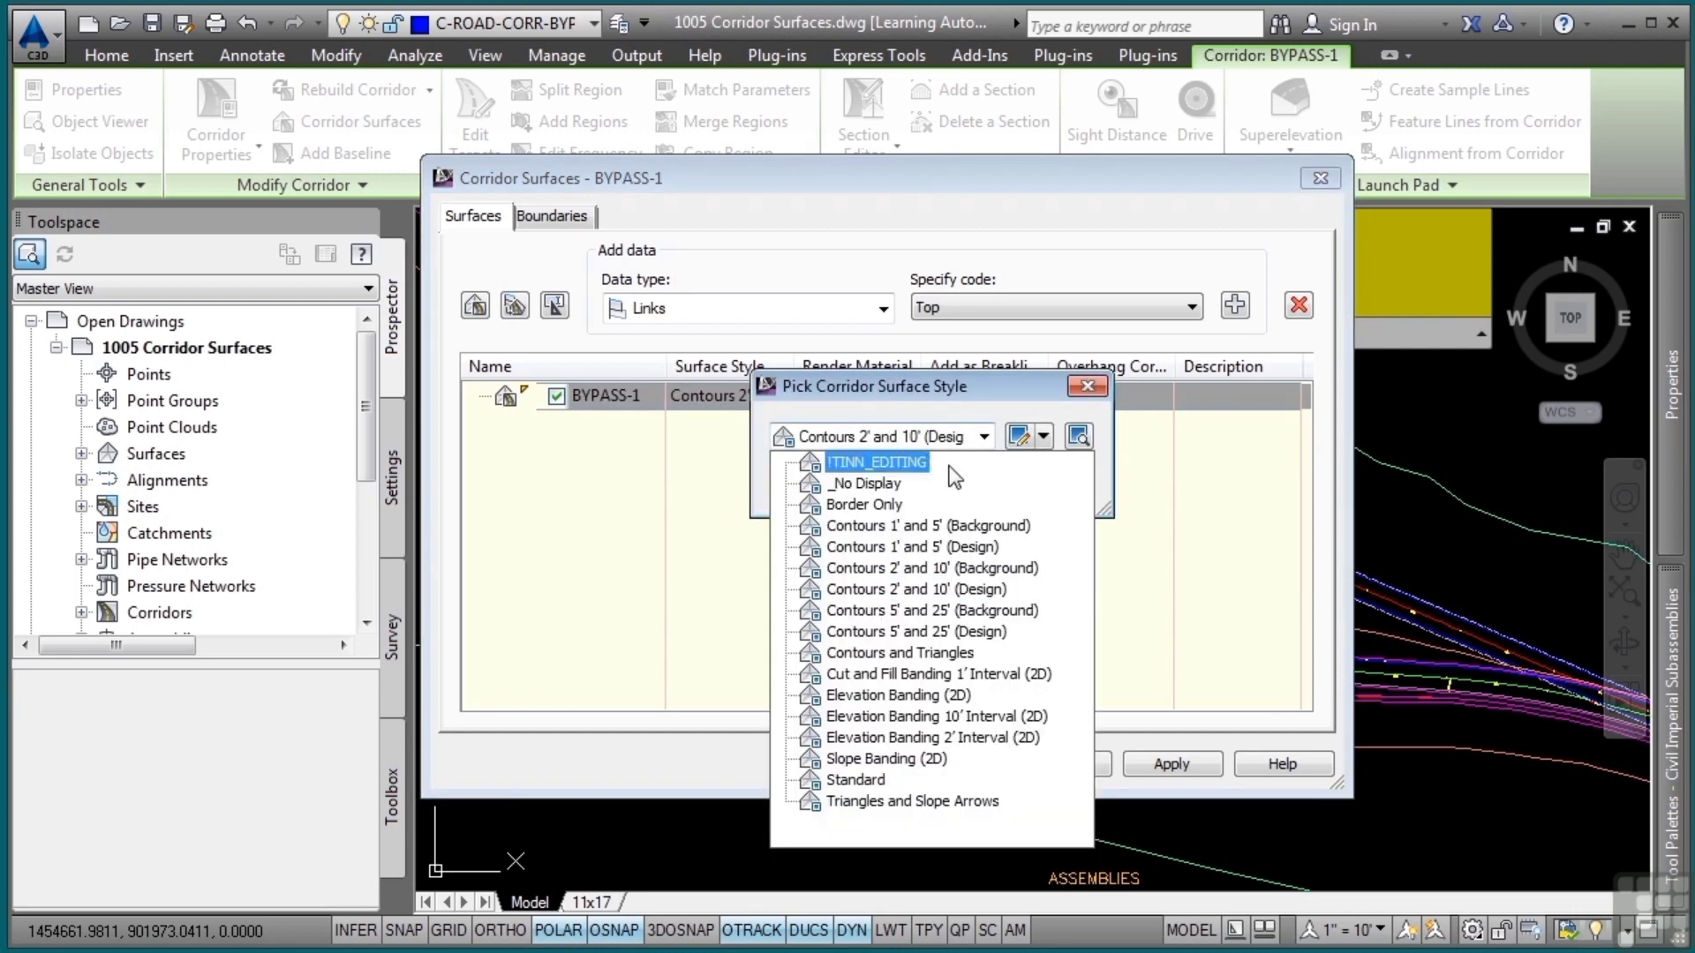
{"action": "left_click", "coordinate": [976, 588]}
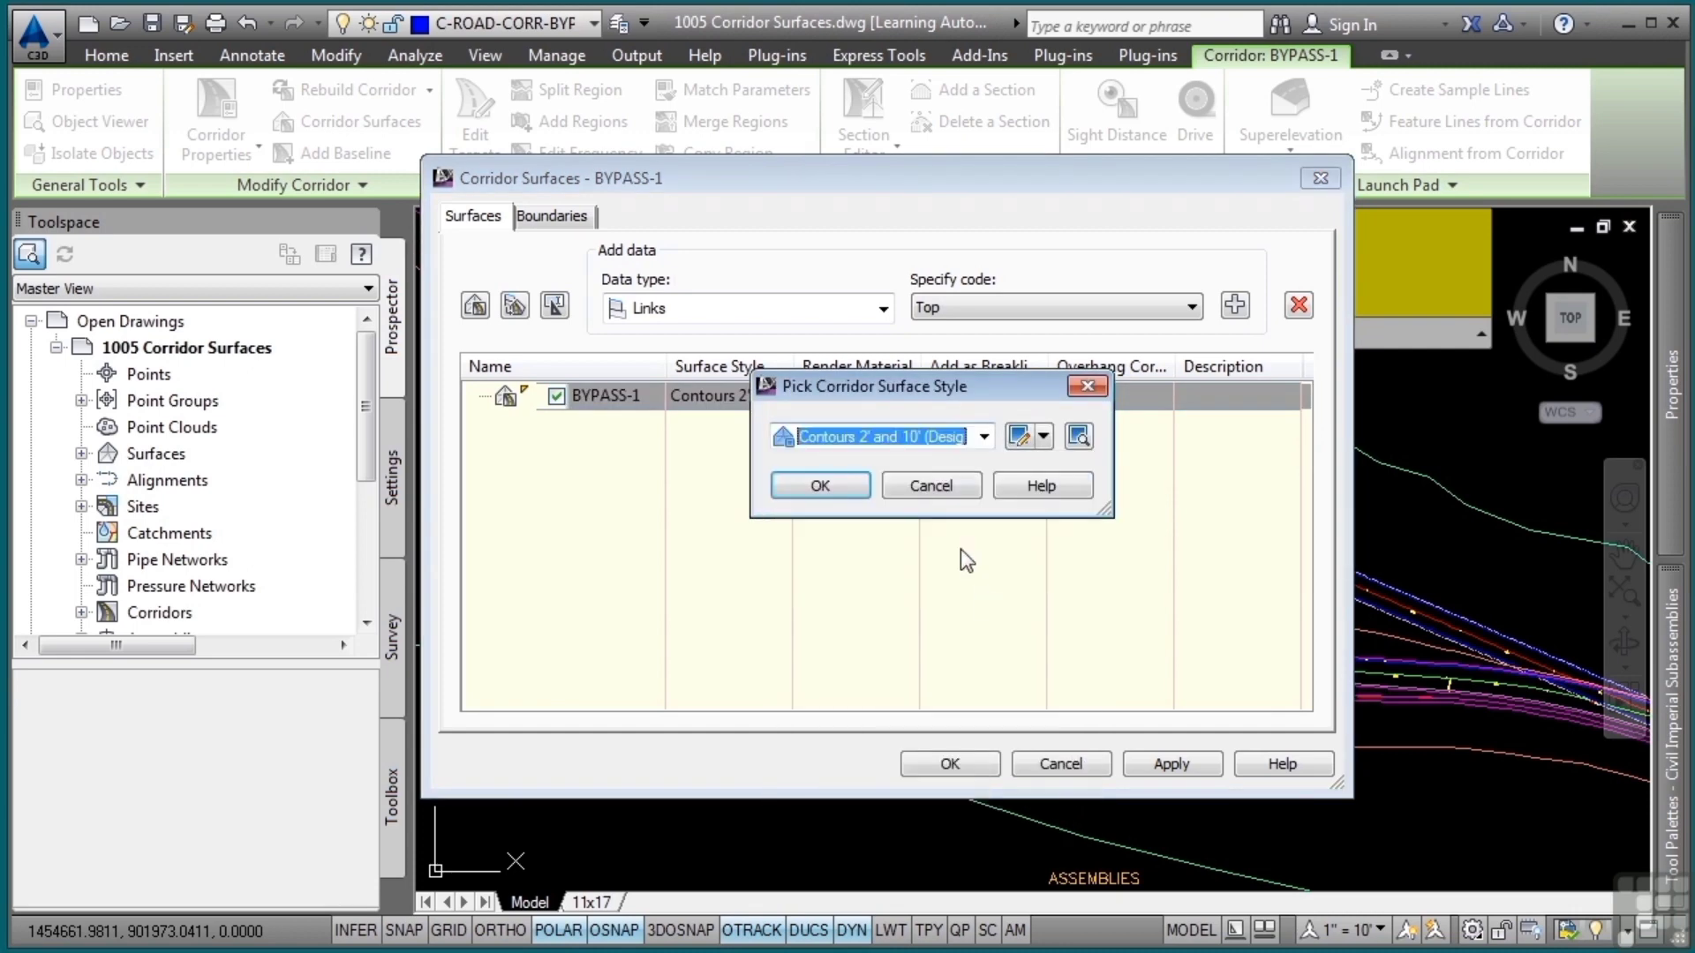
{"action": "left_click", "coordinate": [845, 489]}
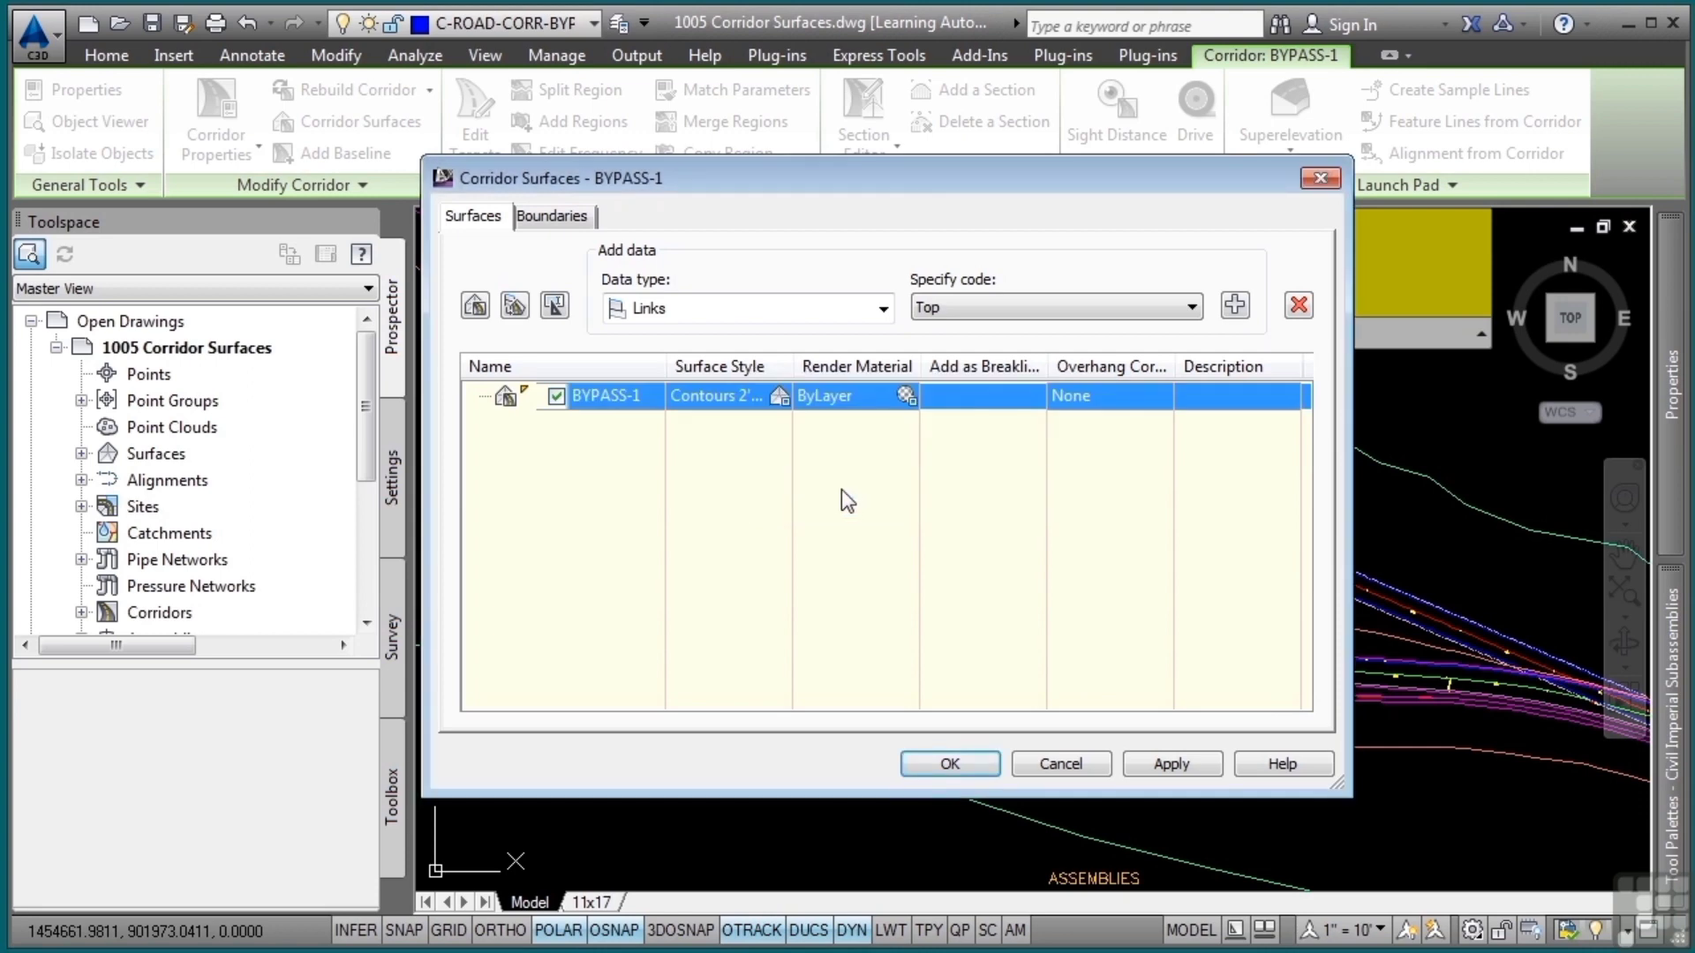
Set the overhang correction of the BYPASS-1 surface to Top Links
{"action": "left_click", "coordinate": [1094, 385]}
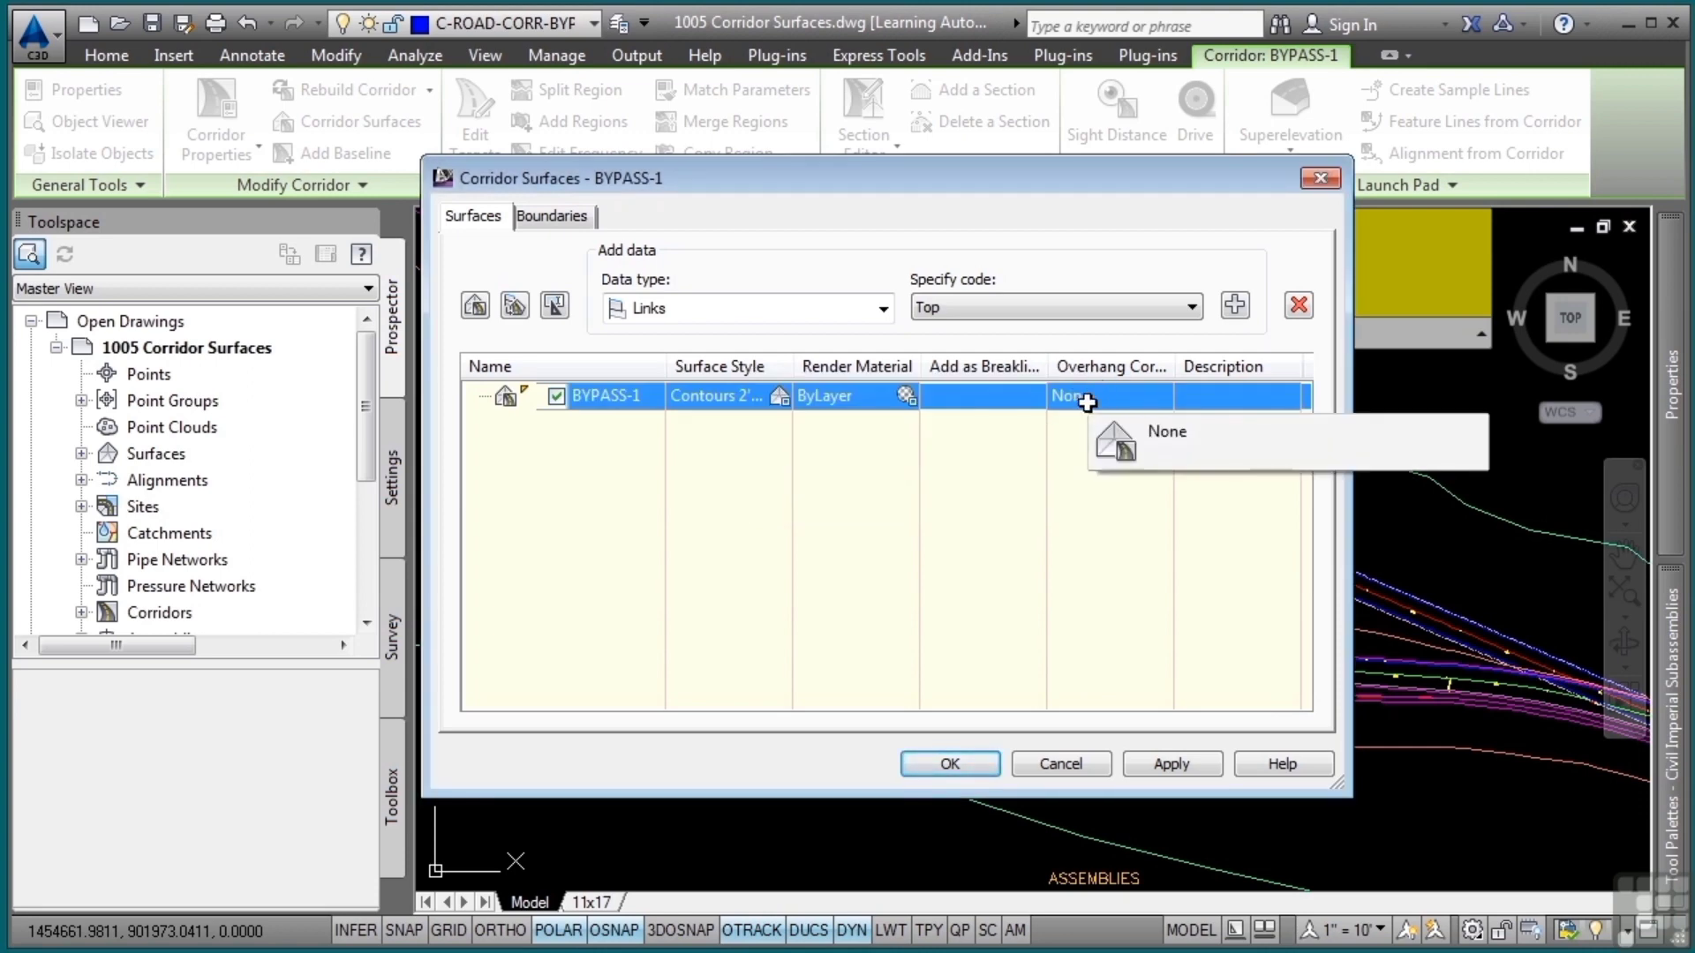
{"action": "left_click", "coordinate": [1095, 394]}
{"action": "left_click", "coordinate": [1086, 394]}
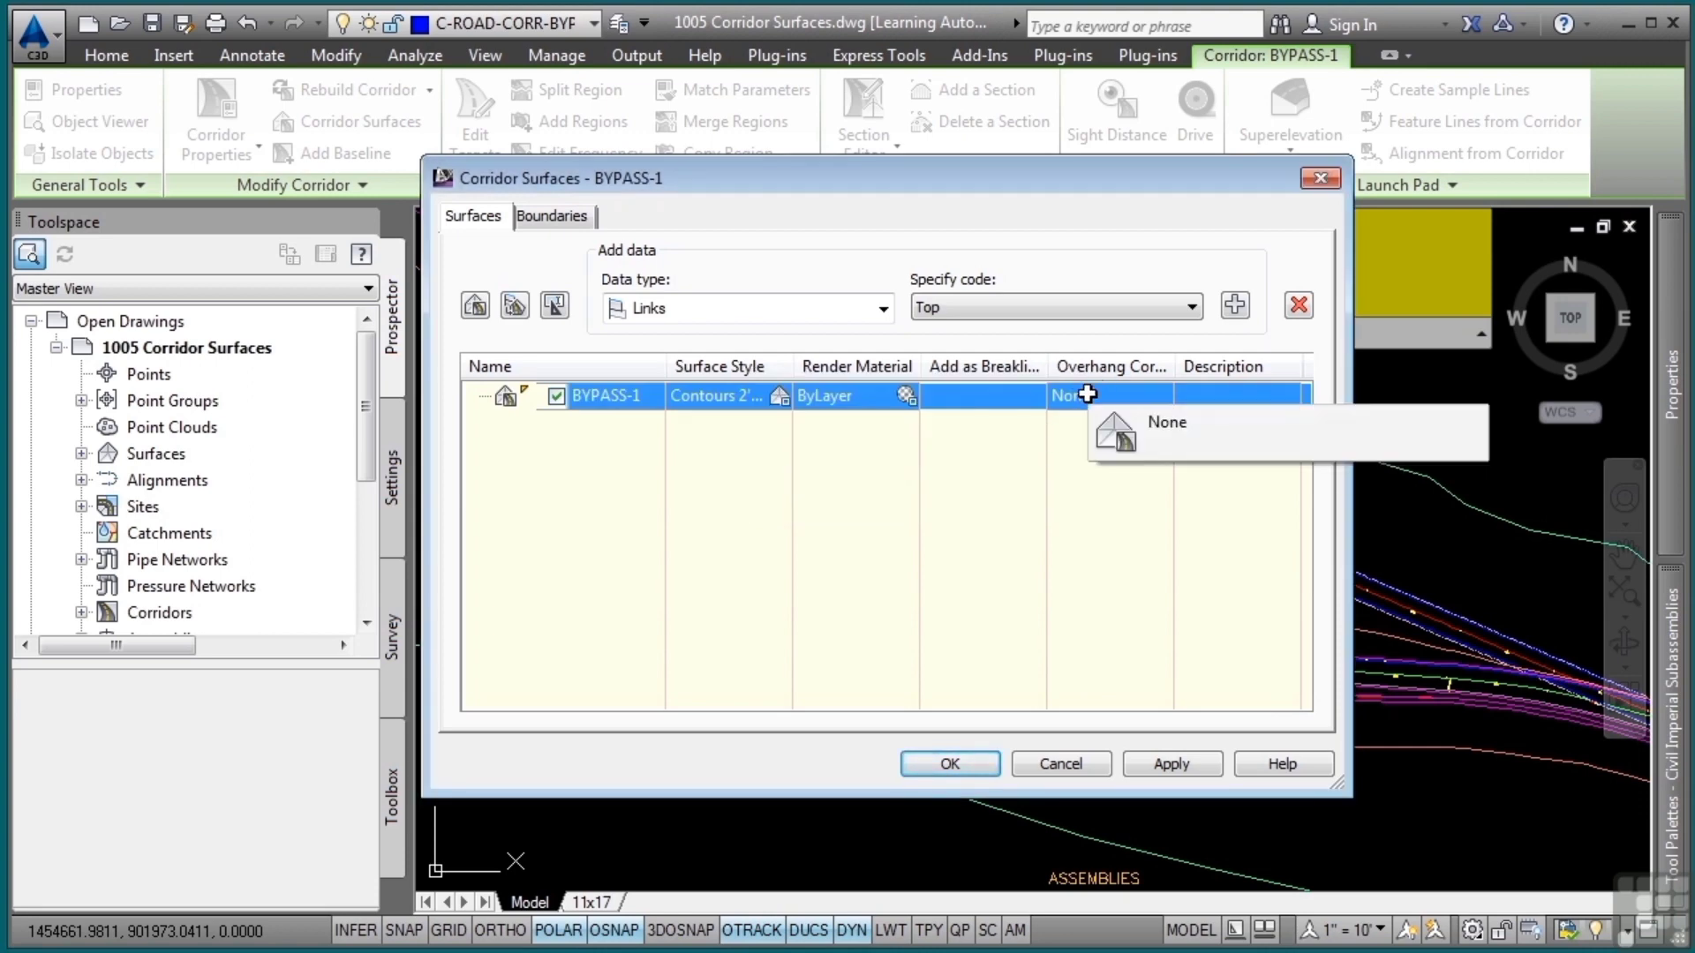
{"action": "left_click", "coordinate": [1087, 394]}
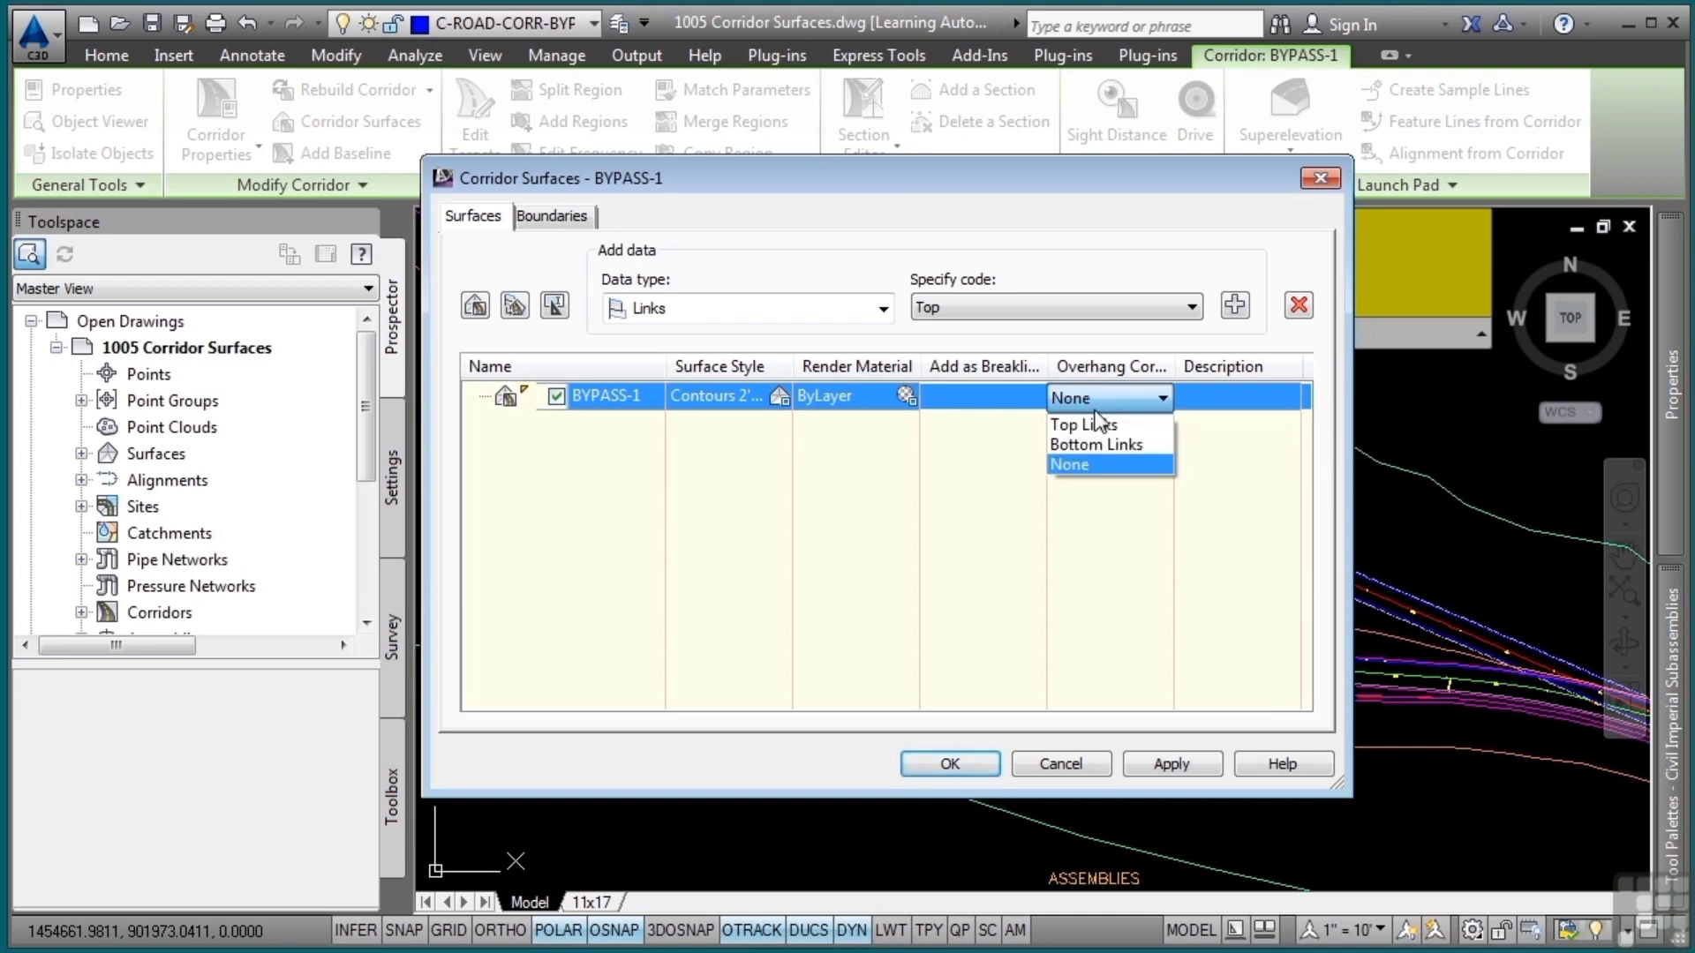
{"action": "left_click", "coordinate": [1096, 425]}
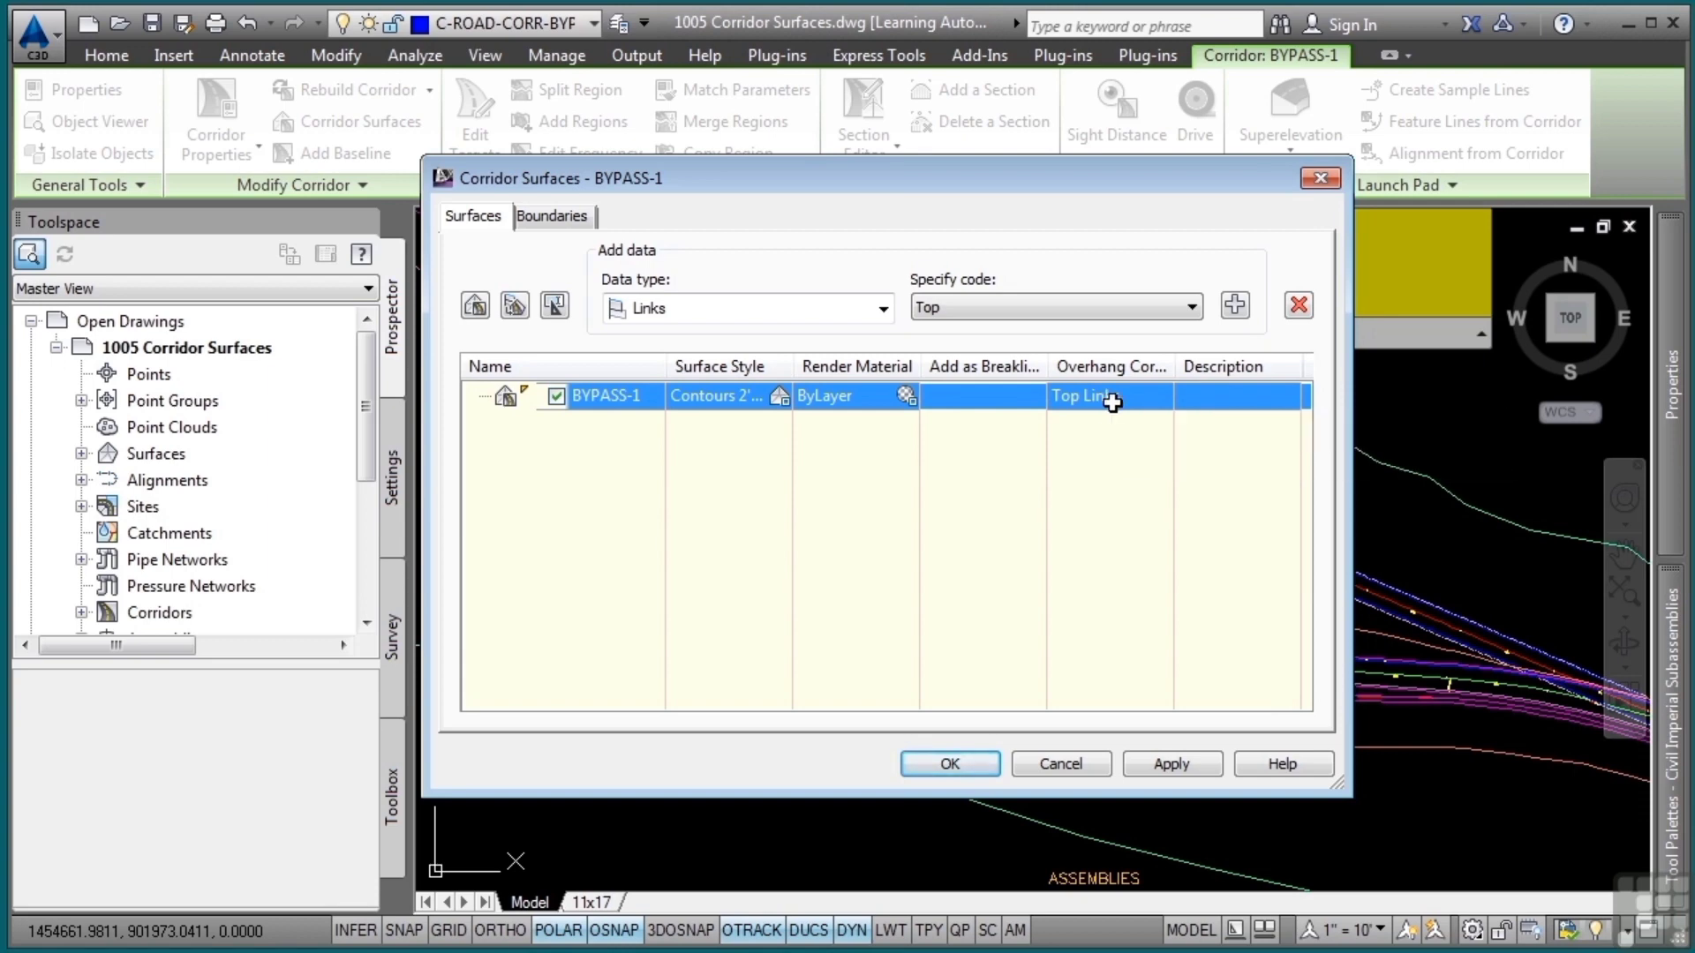
{"action": "left_click", "coordinate": [1137, 400]}
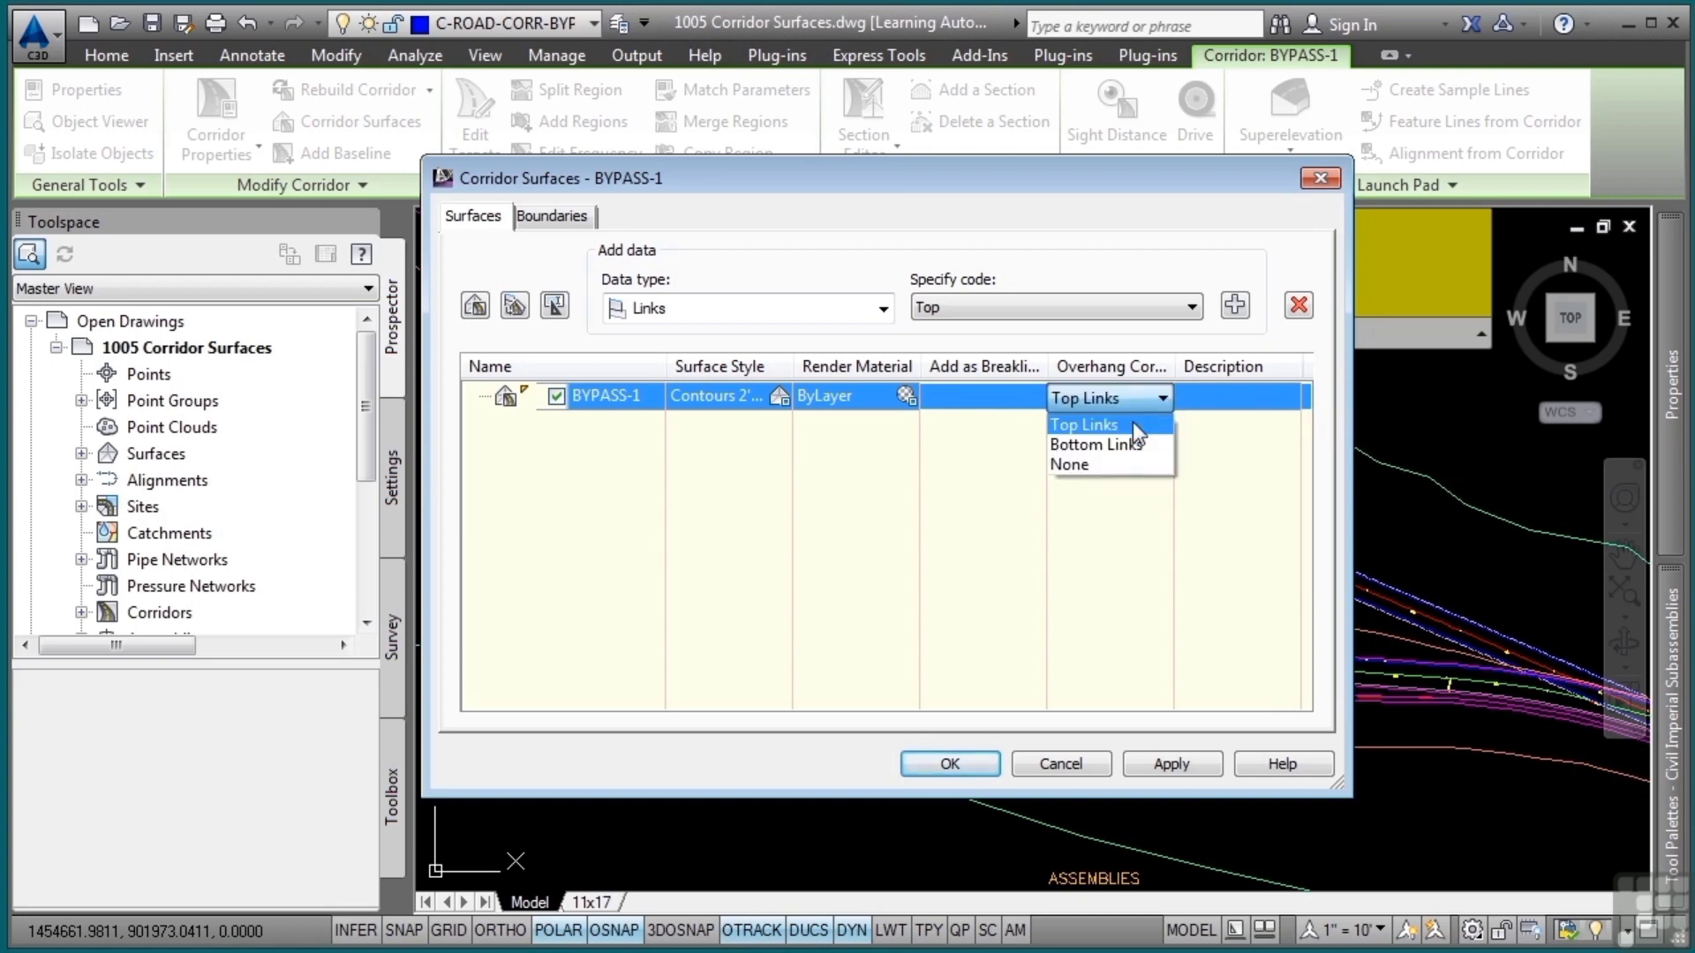
{"action": "left_click", "coordinate": [1115, 526]}
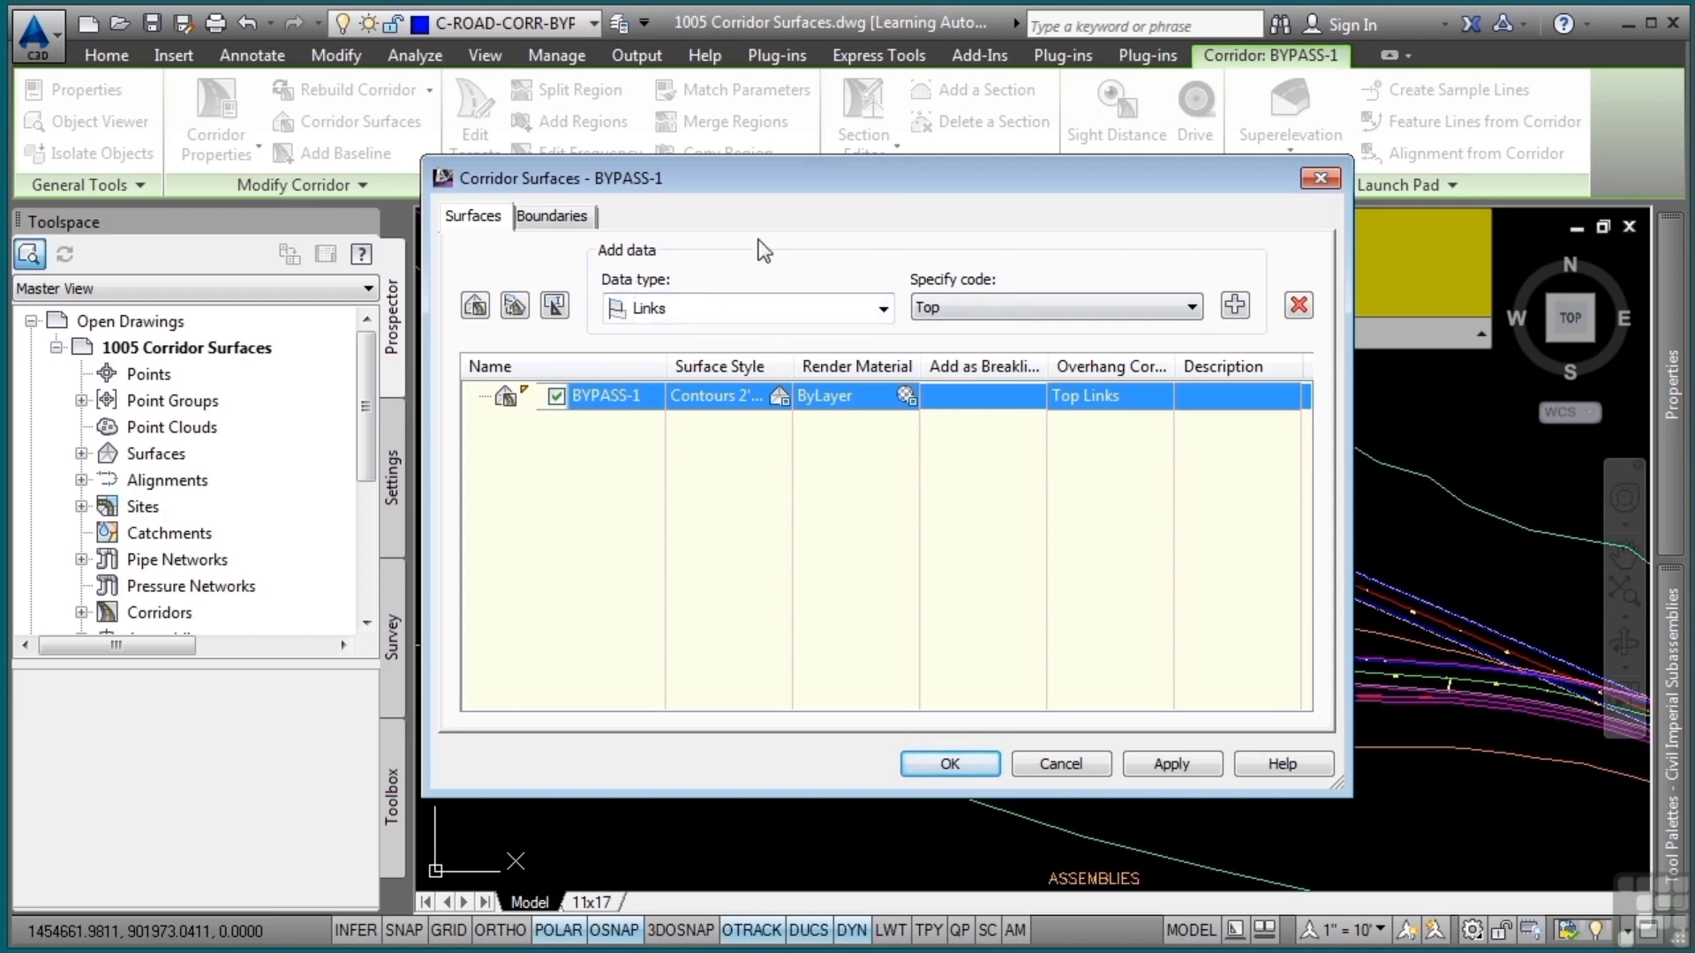
Add the Top link code to the BYPASS-1 surface and include it as breaklines
{"action": "left_click", "coordinate": [676, 309]}
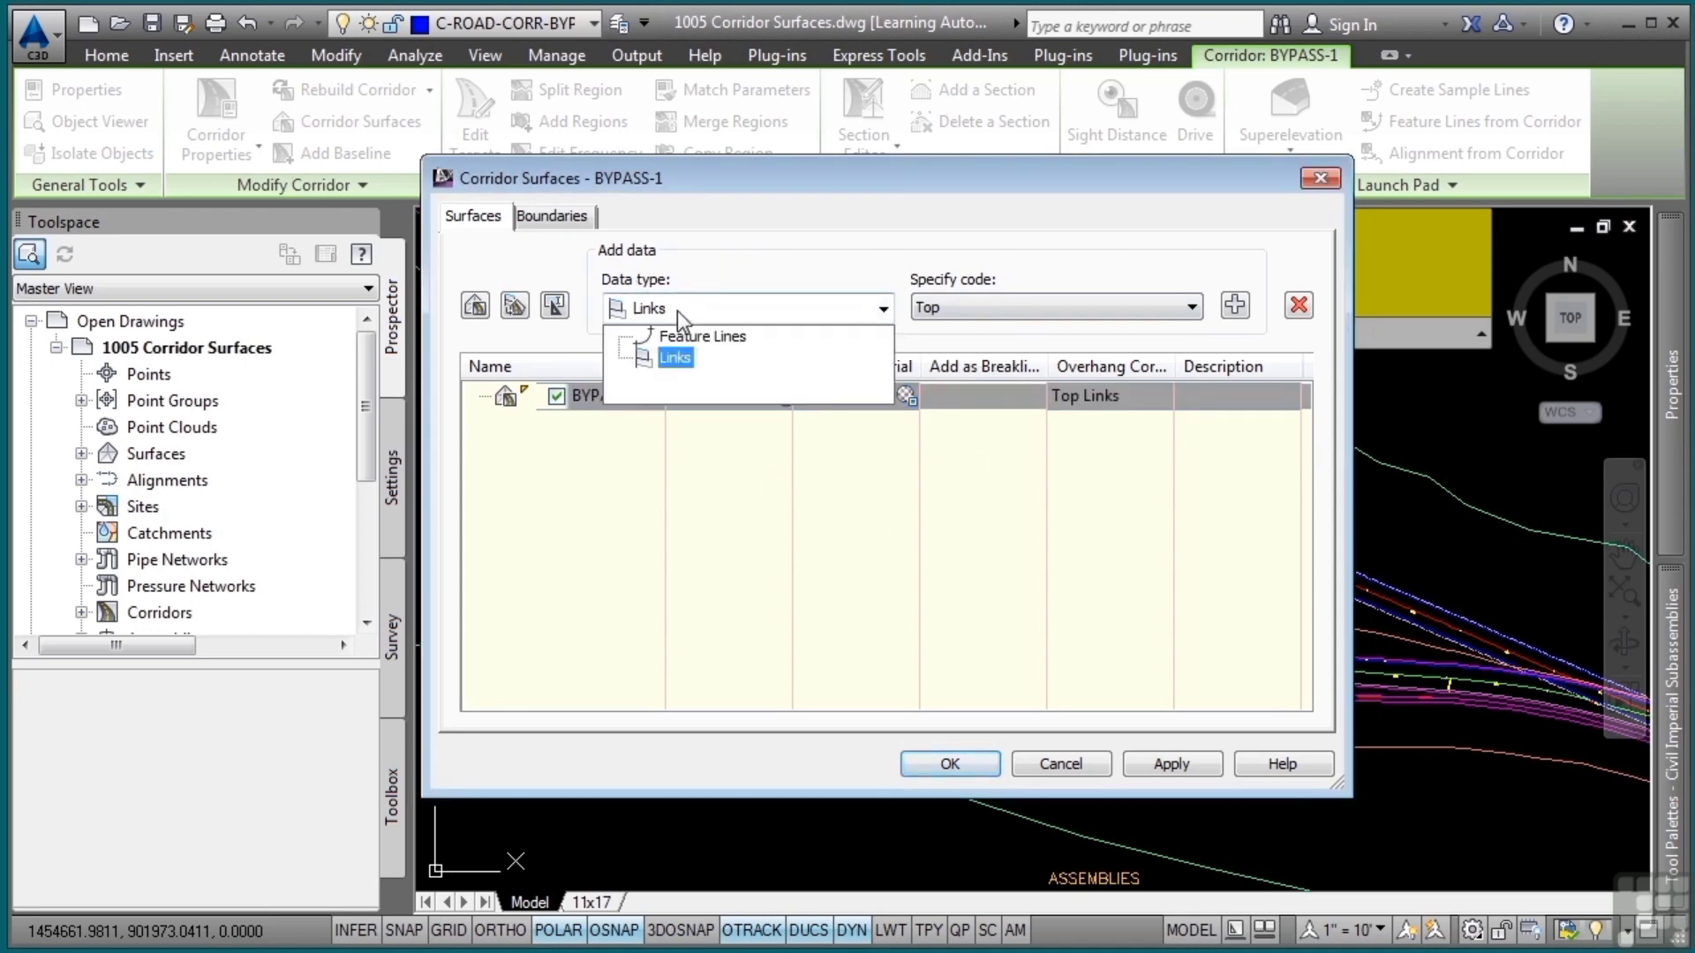
{"action": "left_click", "coordinate": [681, 355]}
{"action": "left_click", "coordinate": [1007, 311]}
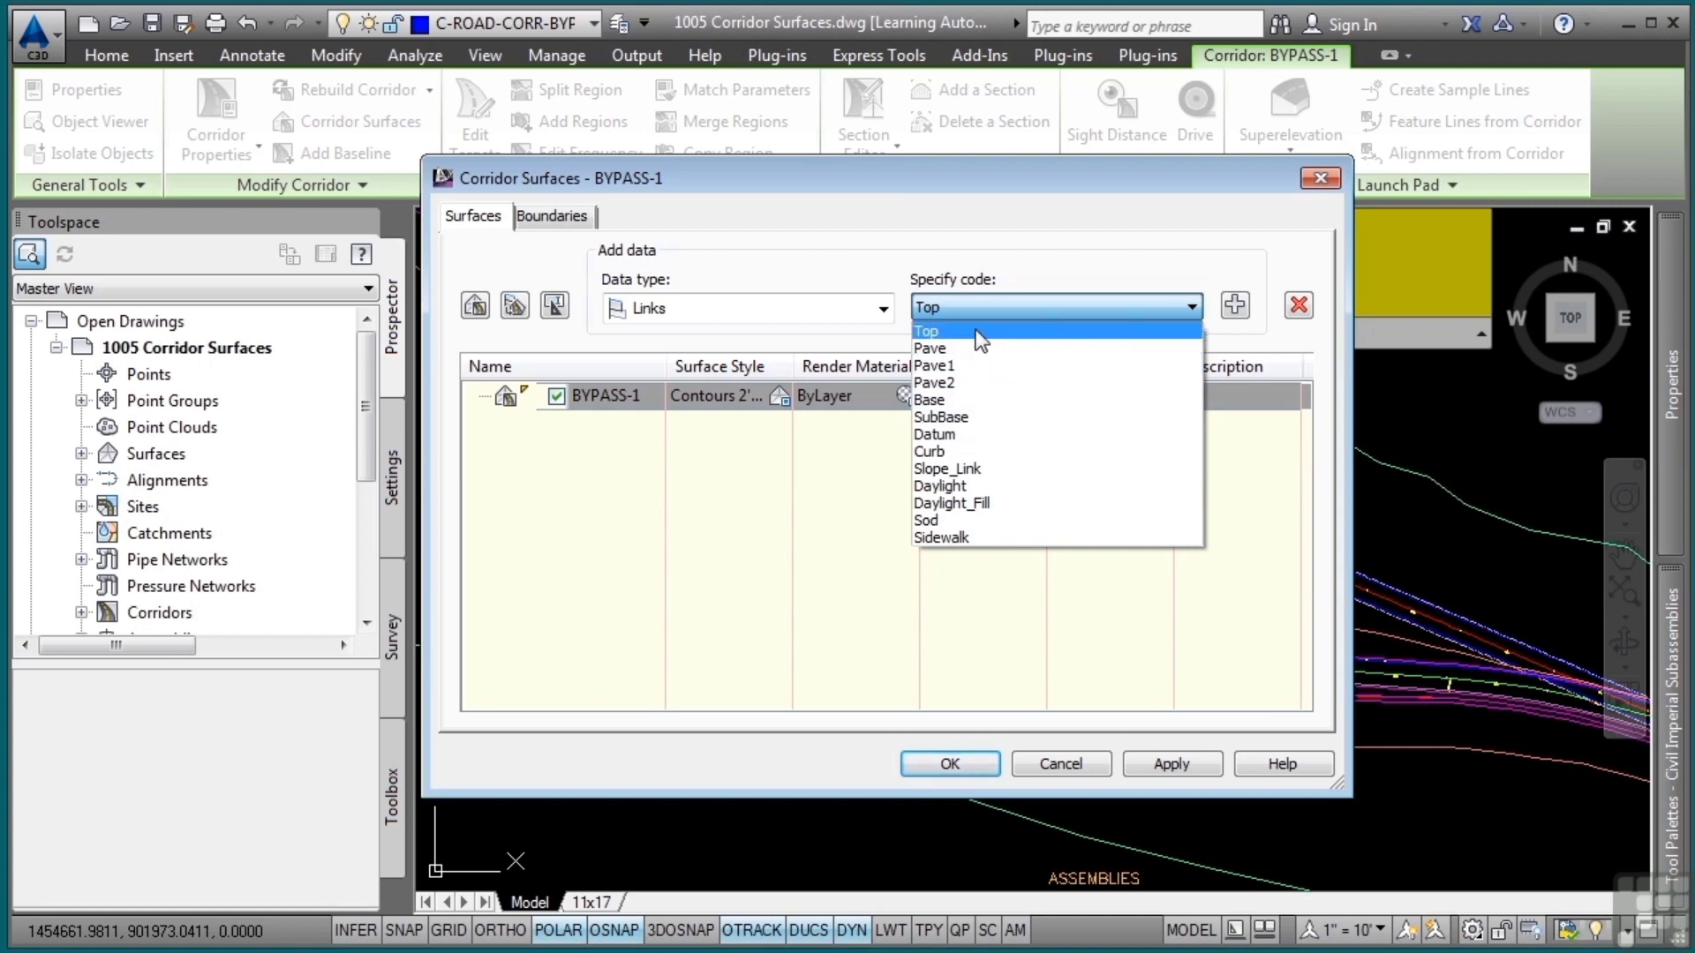
{"action": "left_click", "coordinate": [1199, 329]}
{"action": "left_click", "coordinate": [1233, 306]}
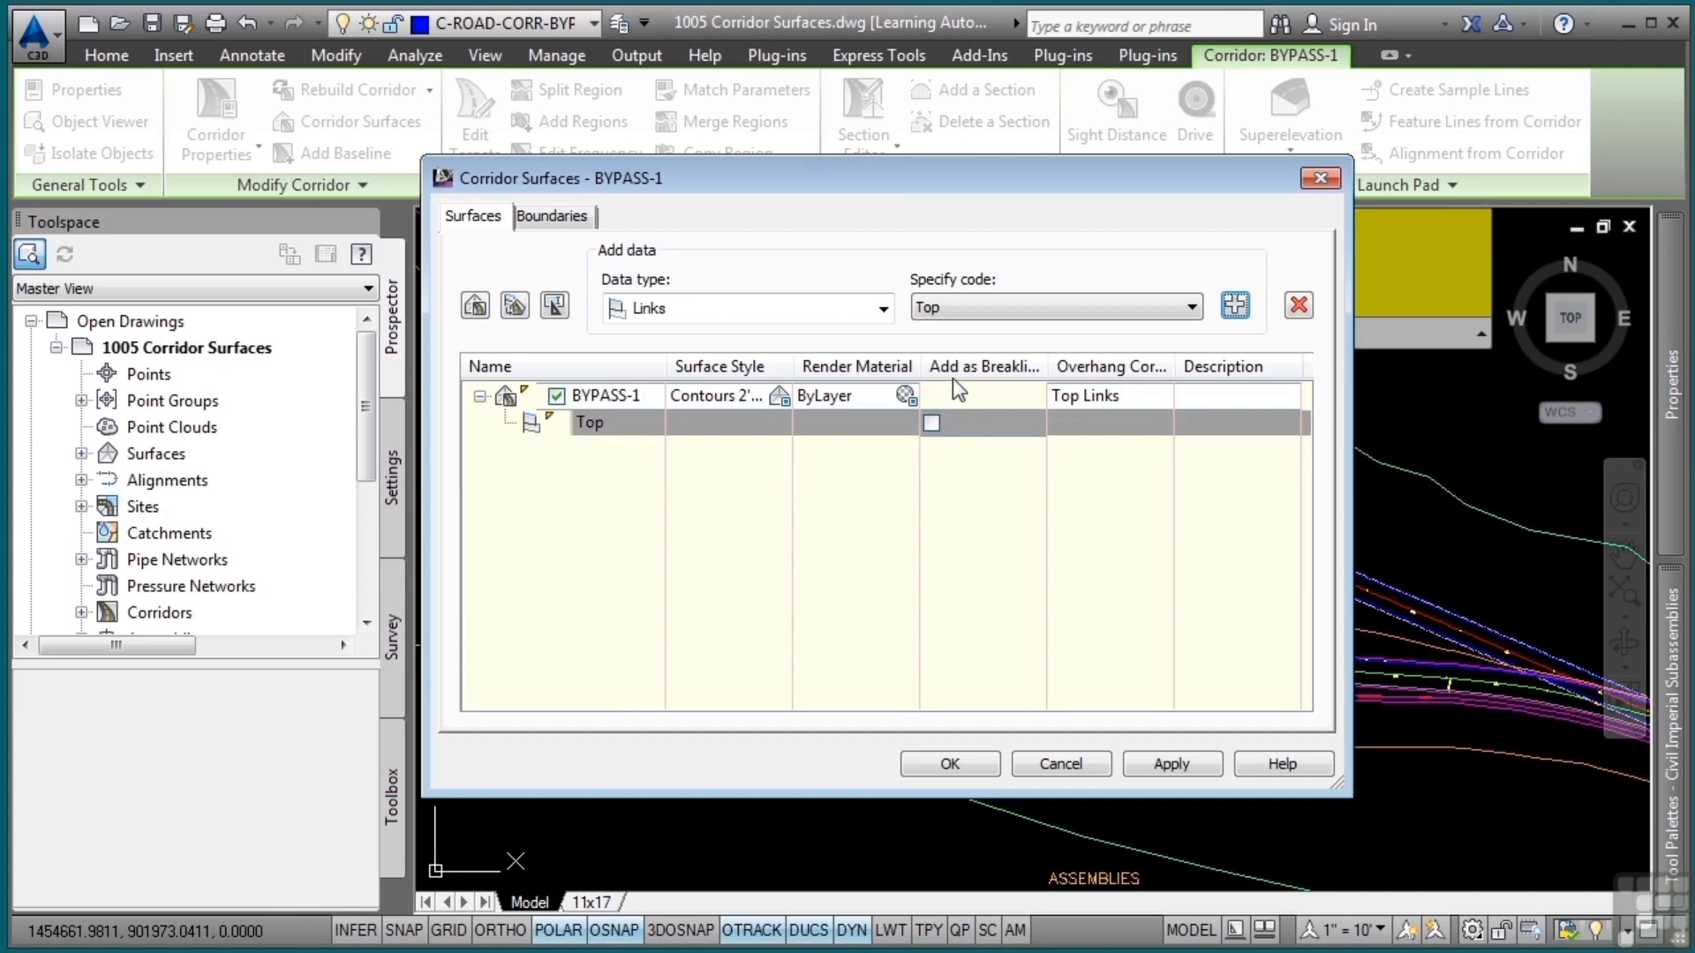
{"action": "left_click", "coordinate": [931, 423]}
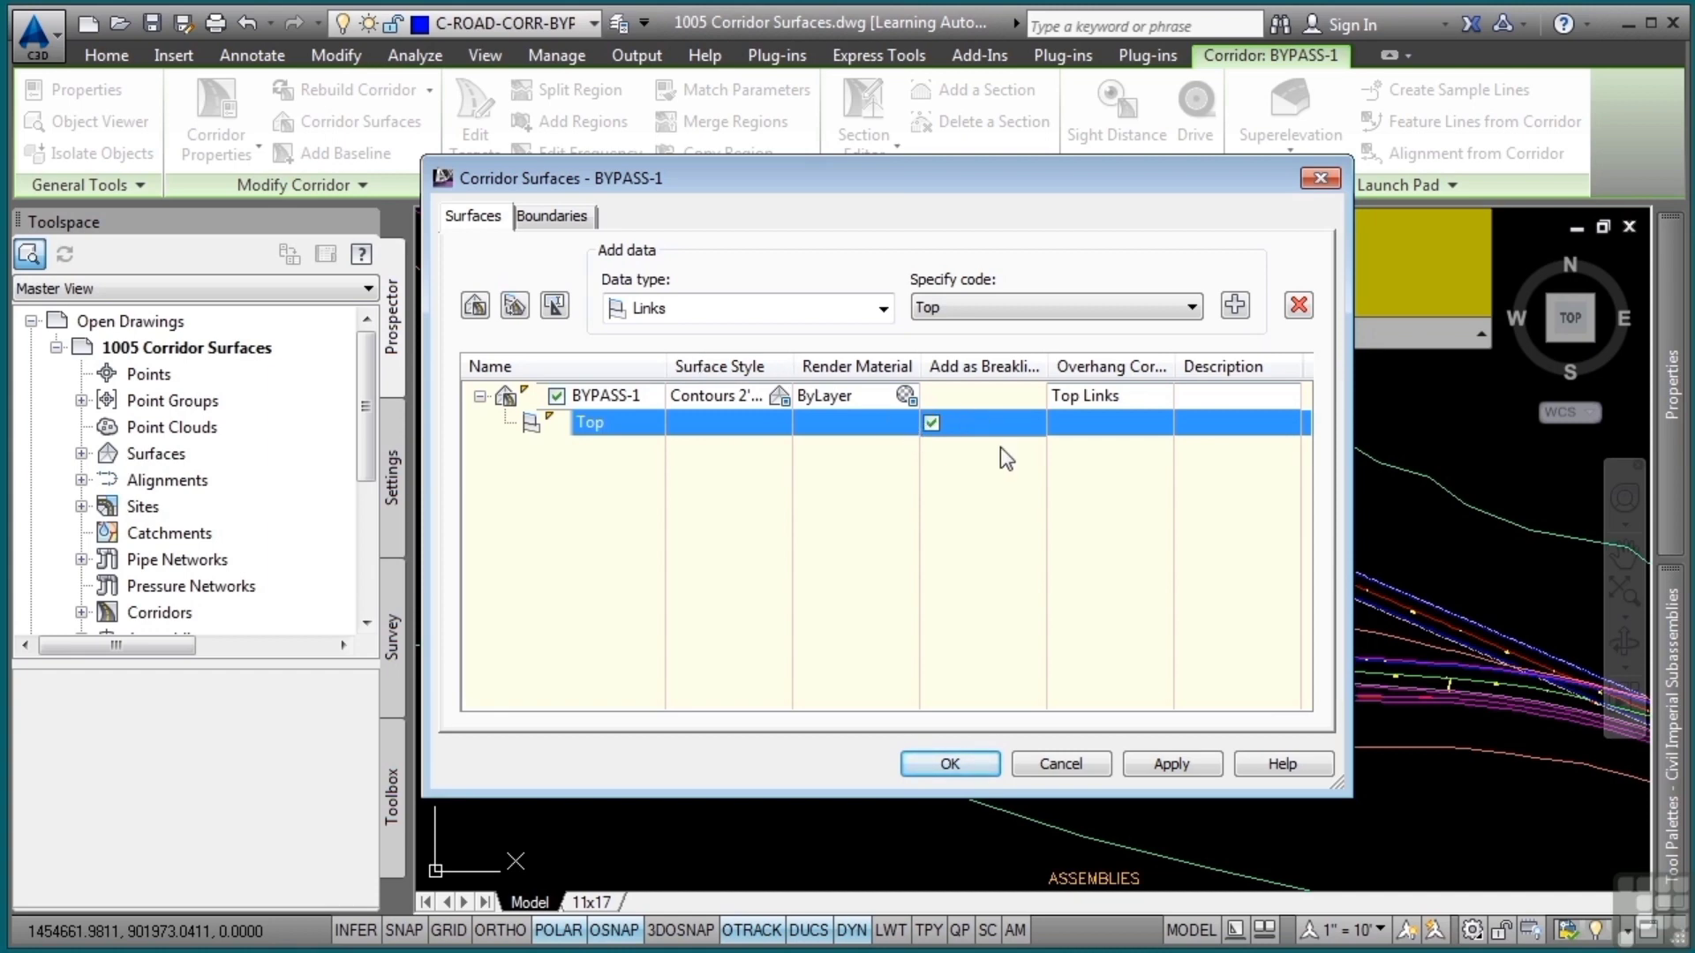
Add the Back_Curb, Top_Curb and Flange feature lines to the BYPASS-1 surface
{"action": "left_click", "coordinate": [780, 315]}
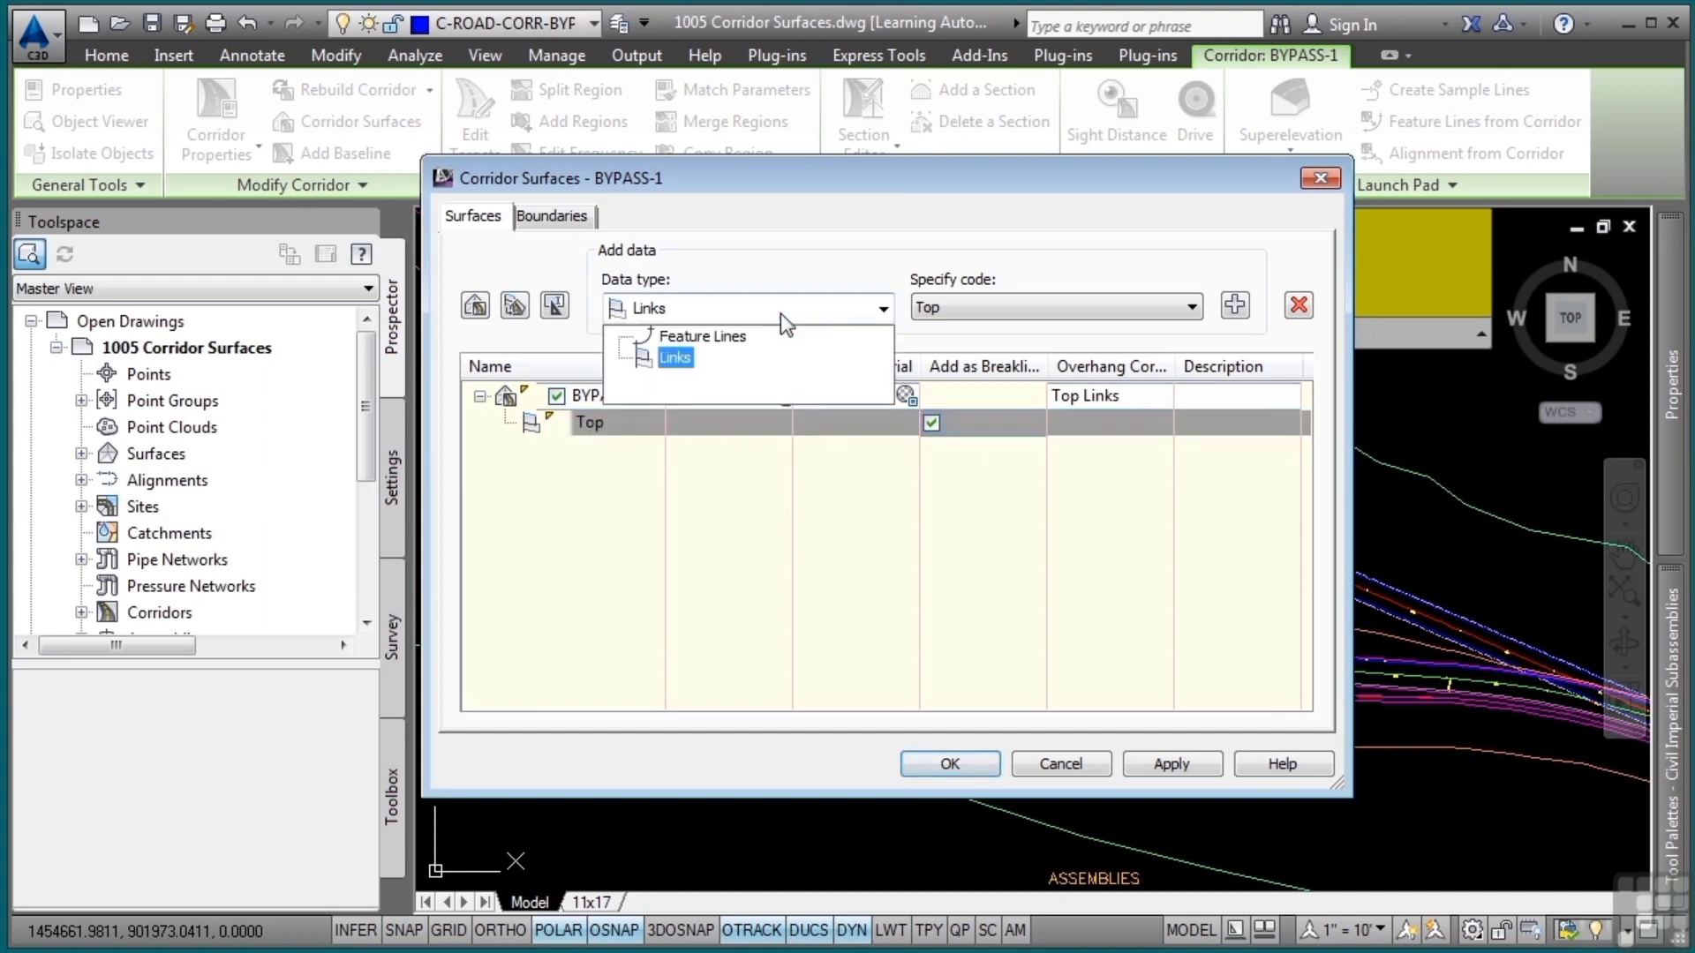
{"action": "left_click", "coordinate": [684, 339]}
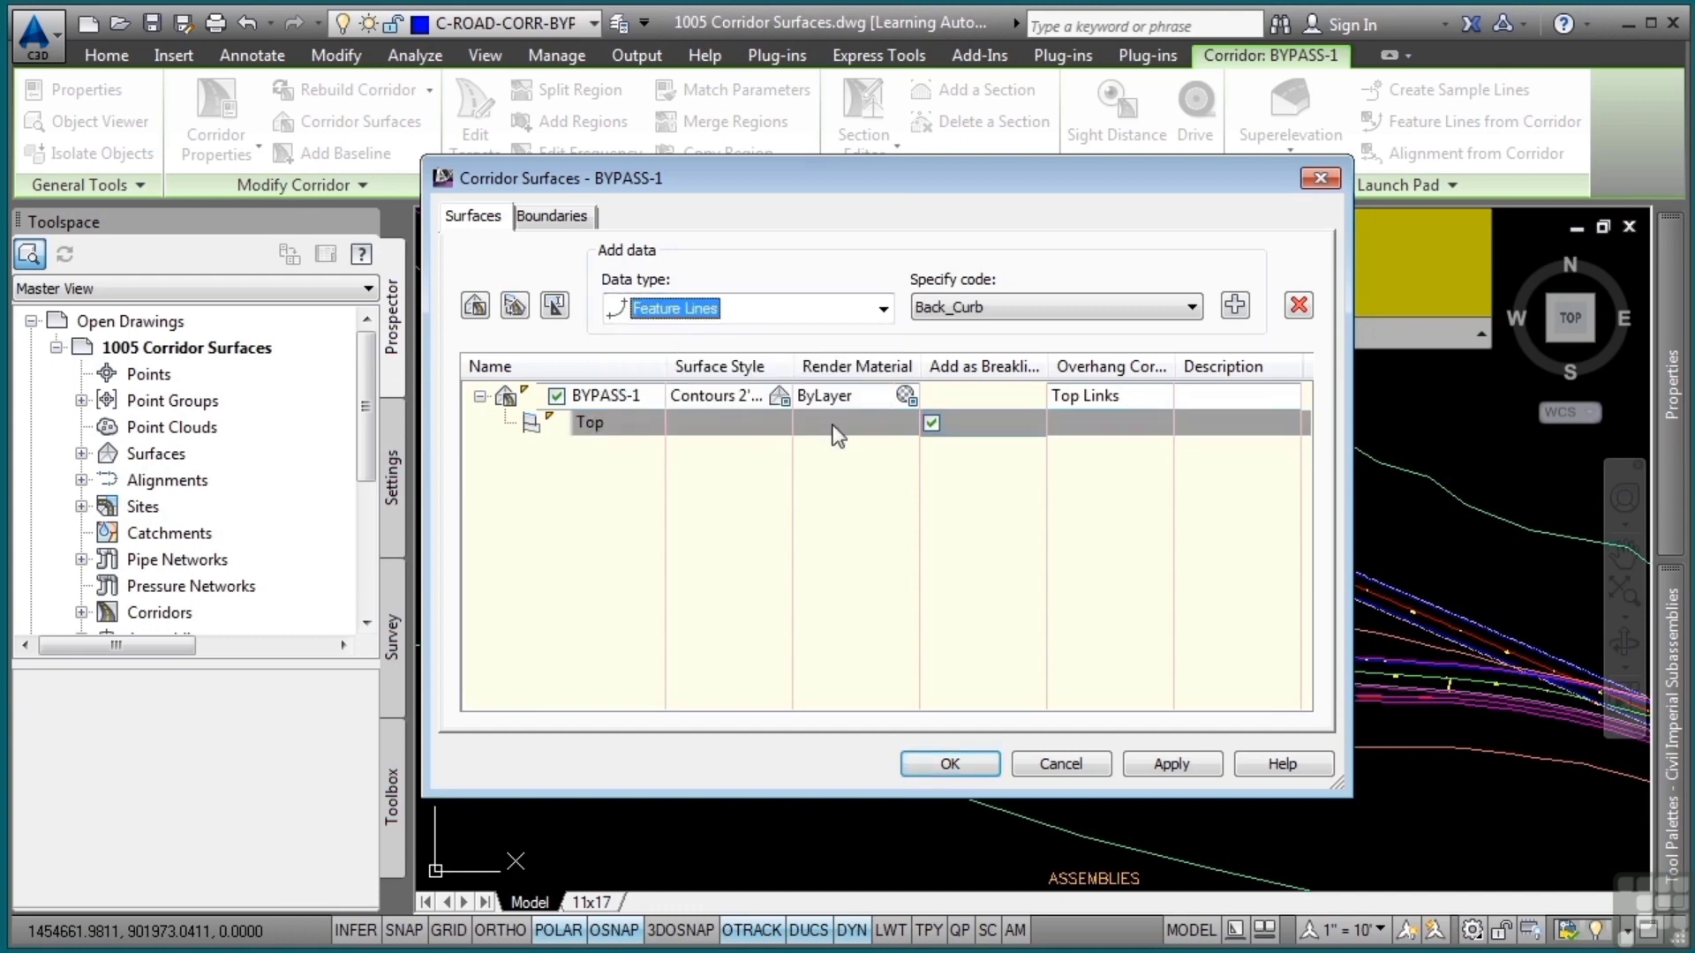
{"action": "left_click", "coordinate": [1059, 309]}
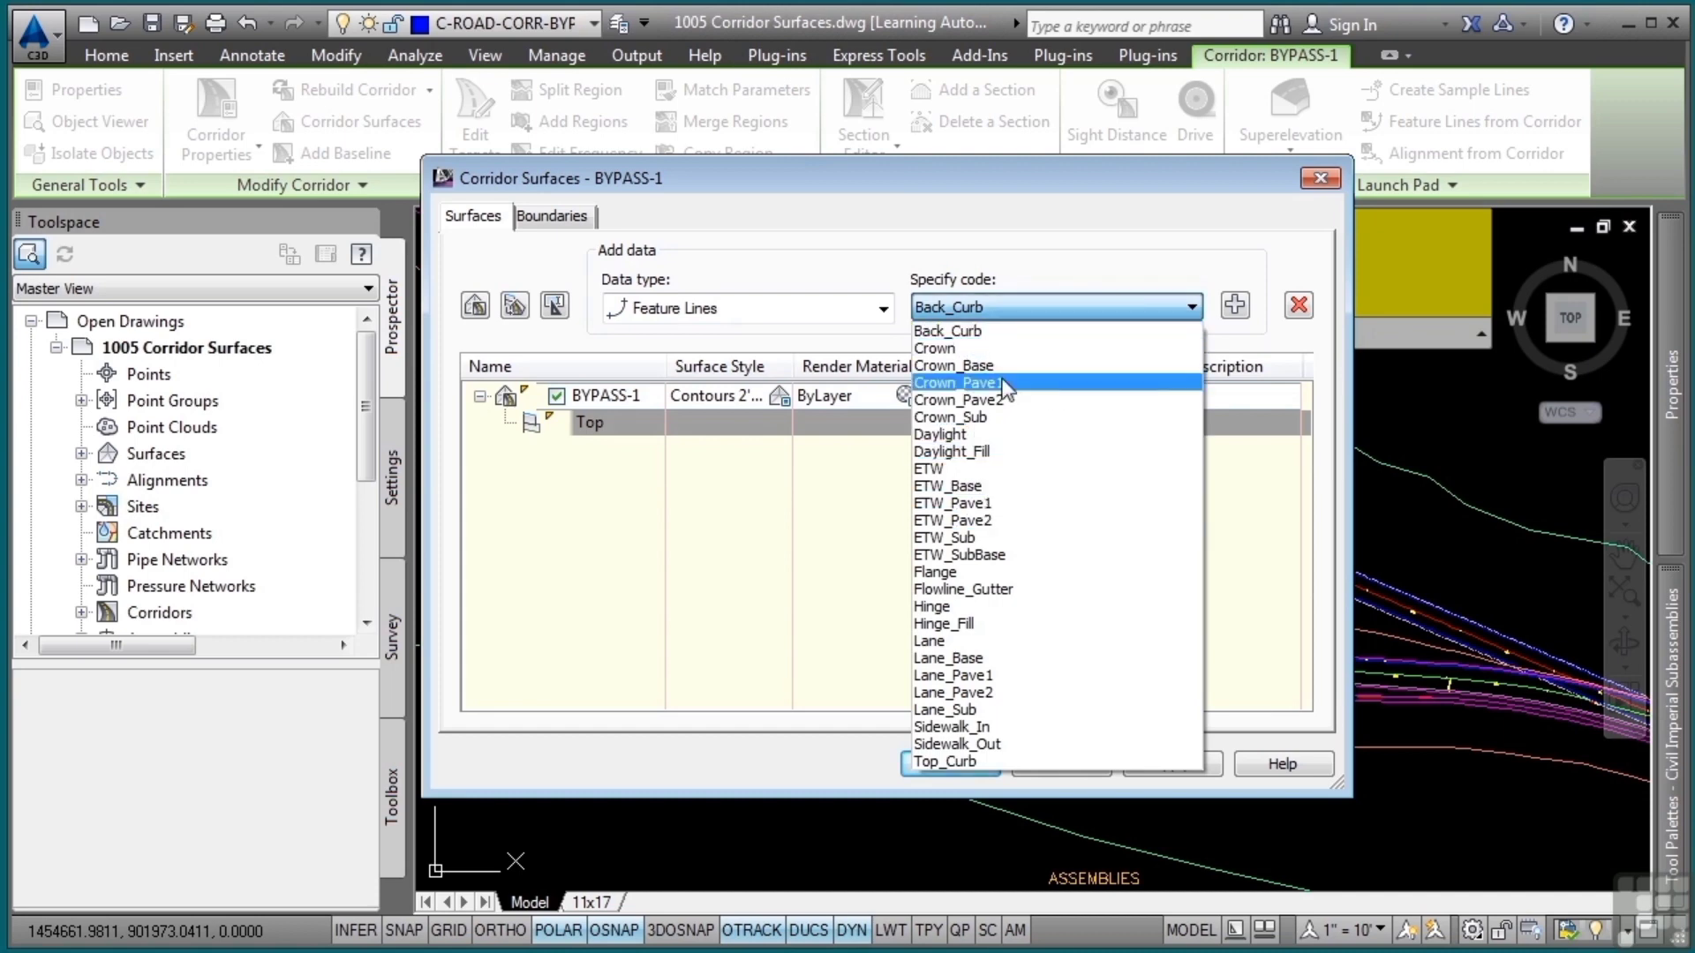
{"action": "left_click", "coordinate": [1041, 331]}
{"action": "left_click", "coordinate": [1234, 307]}
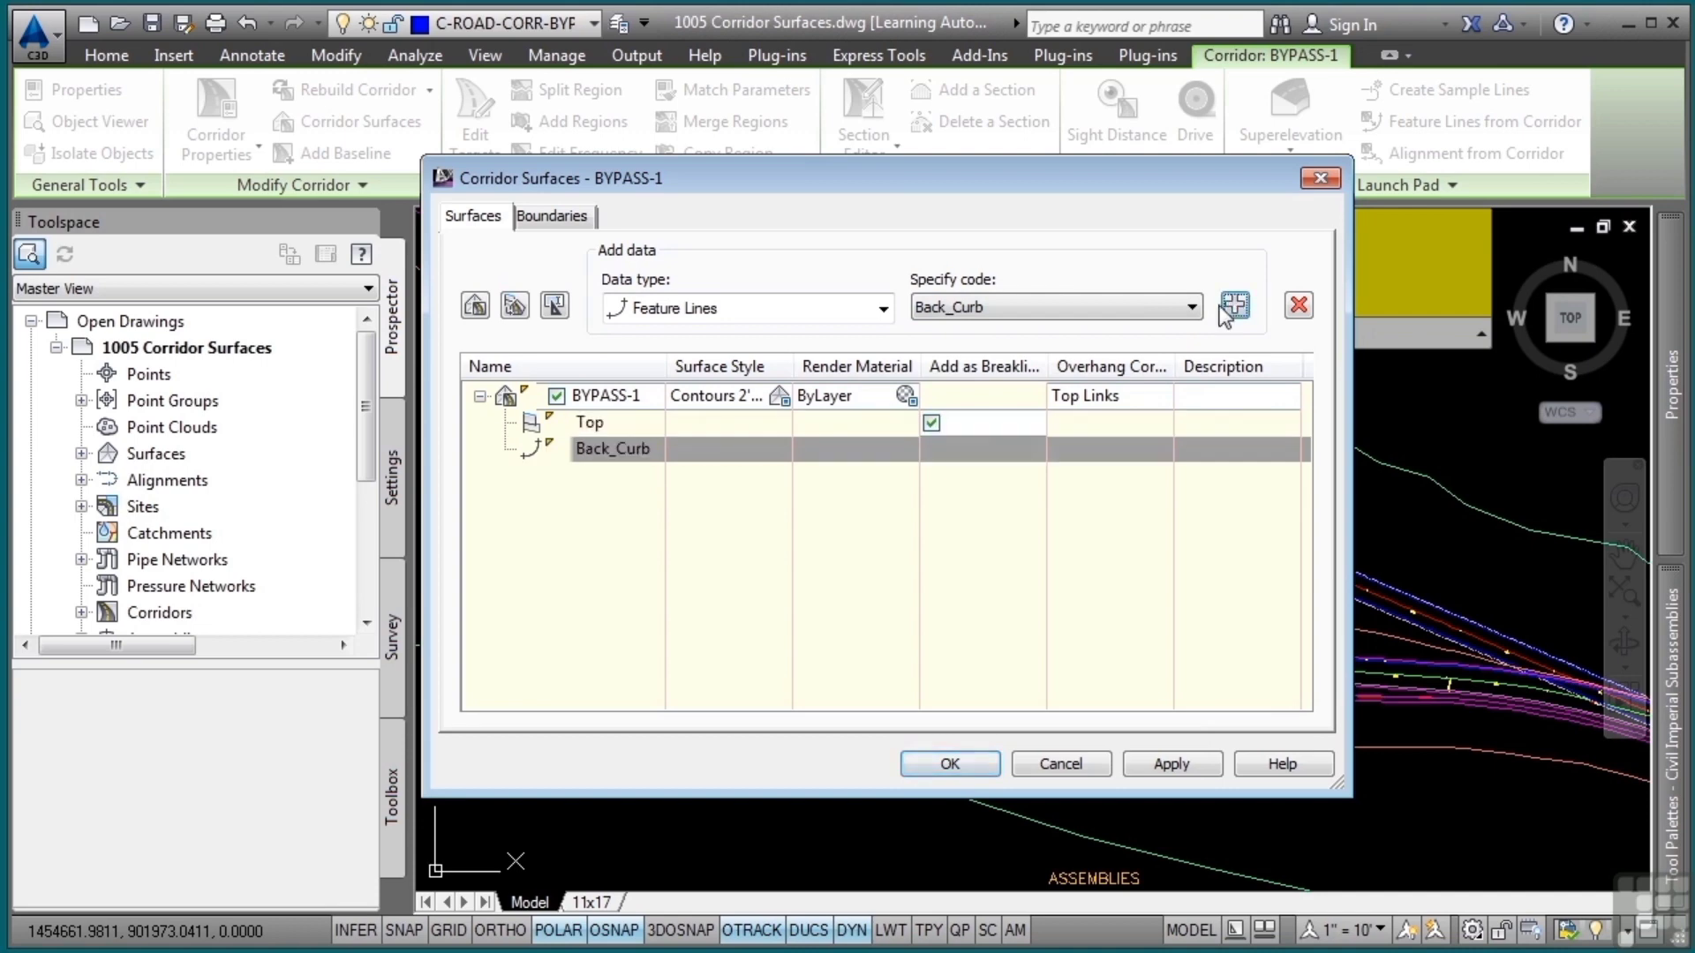
{"action": "left_click", "coordinate": [1191, 306]}
{"action": "left_click", "coordinate": [1004, 761]}
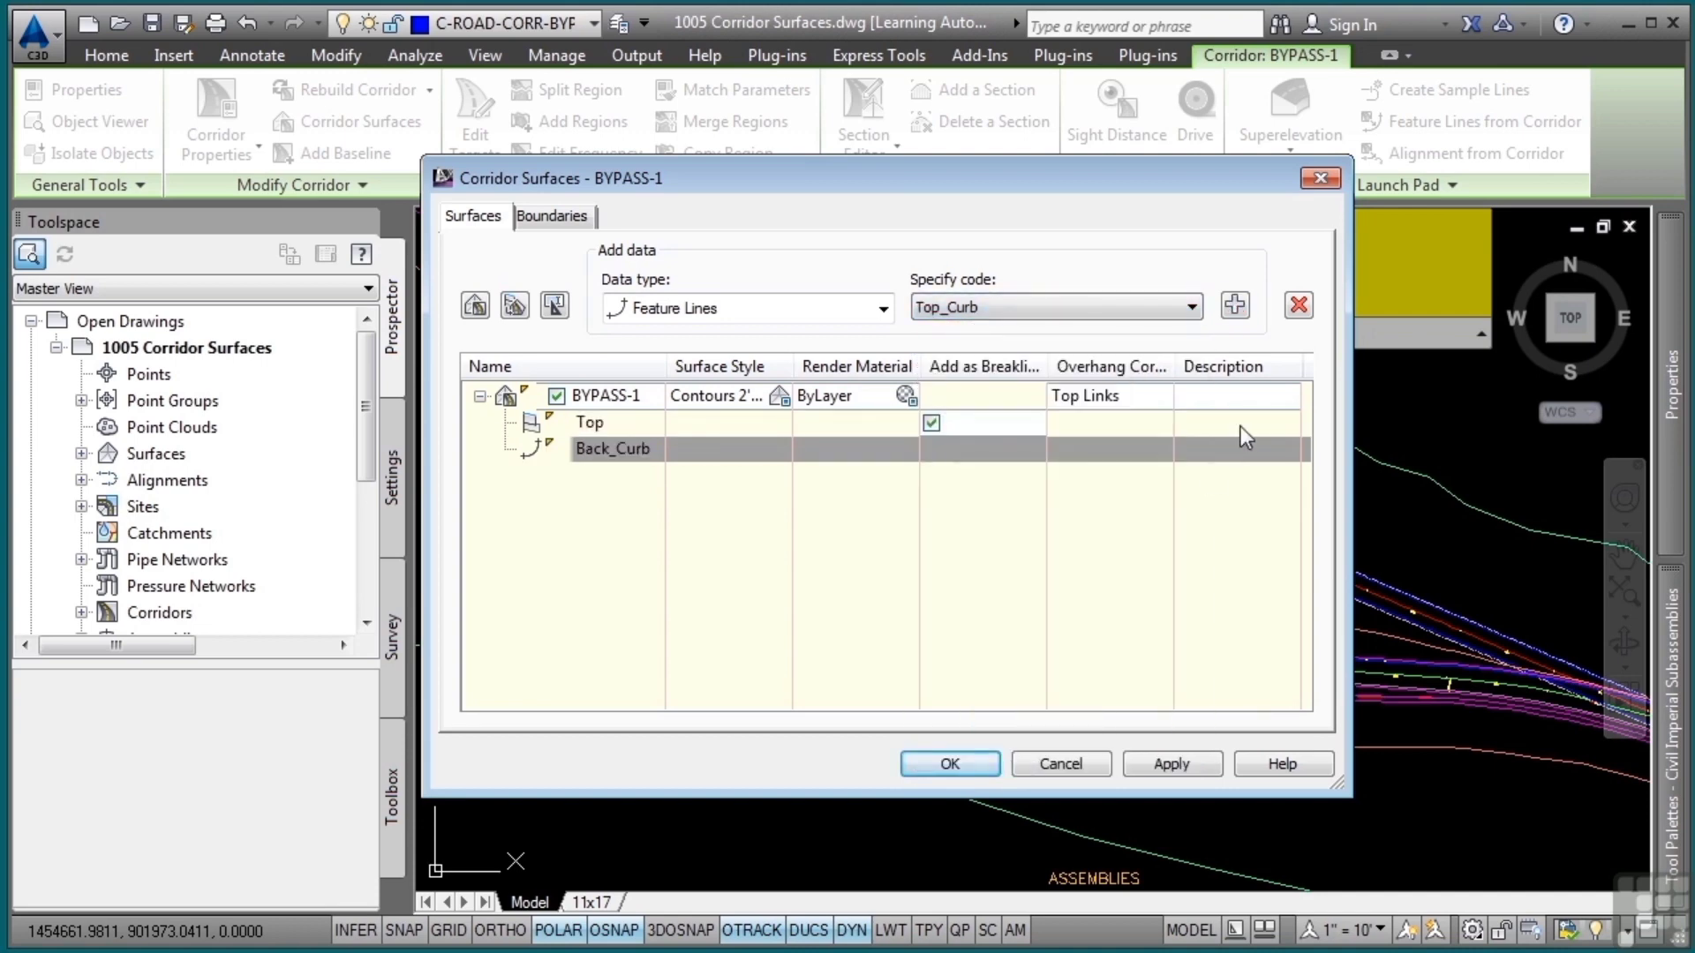
{"action": "left_click", "coordinate": [1235, 307]}
{"action": "left_click", "coordinate": [1108, 306]}
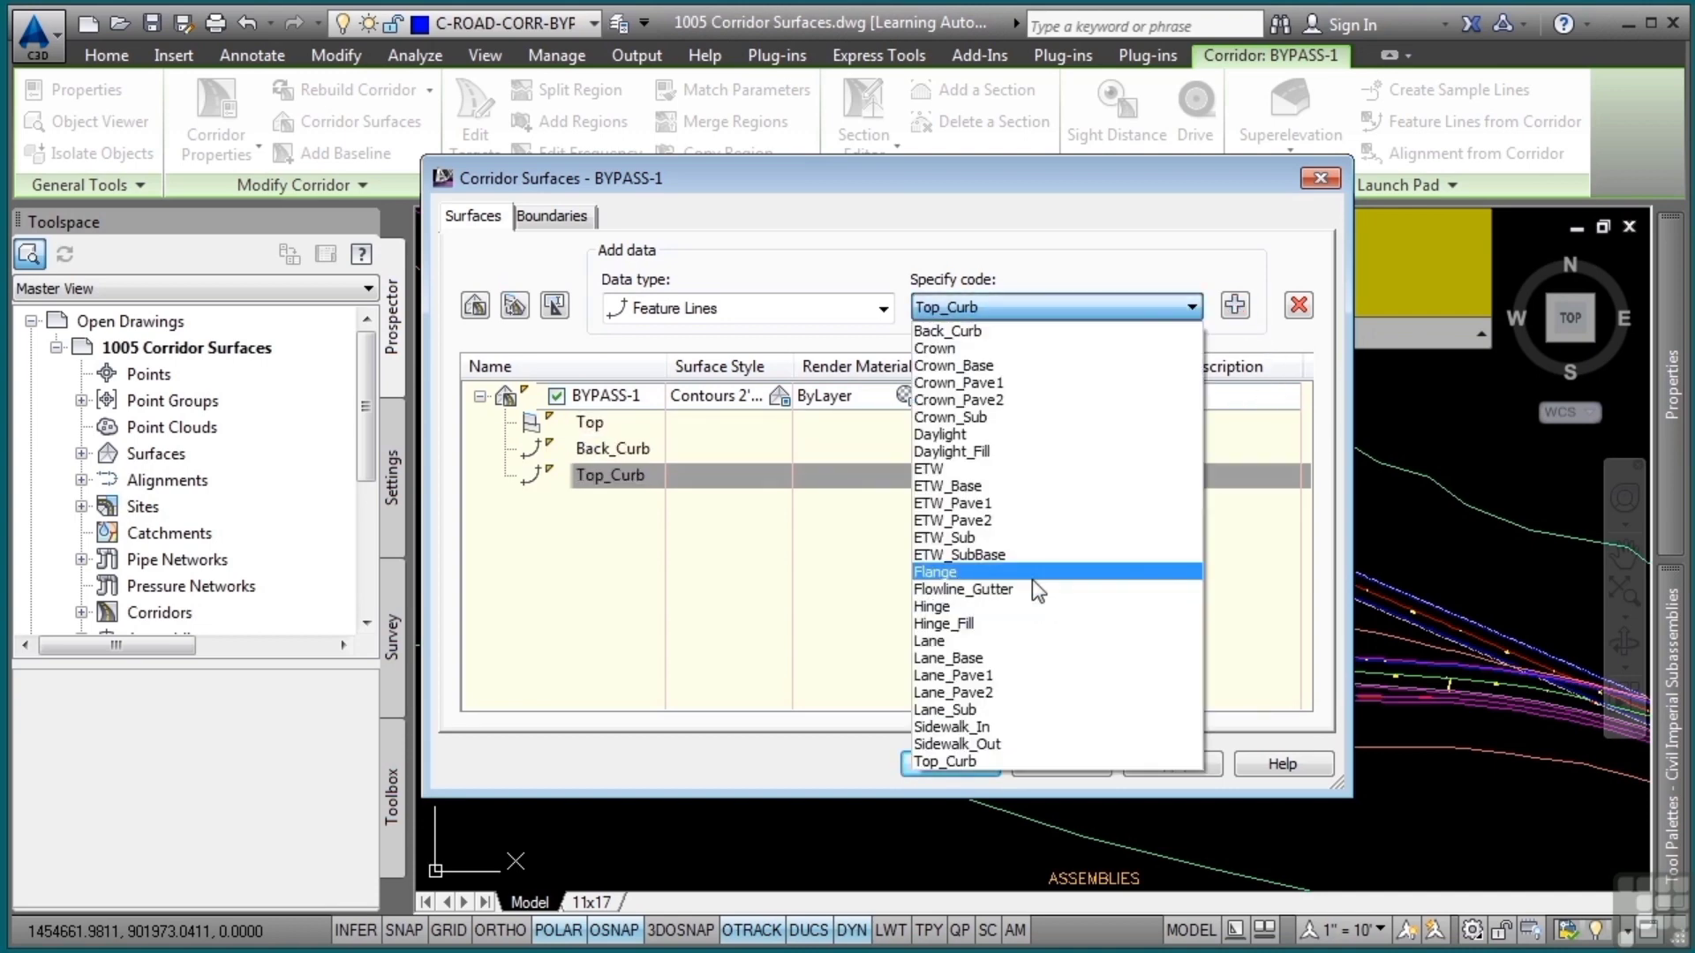
{"action": "left_click", "coordinate": [1031, 578]}
{"action": "left_click", "coordinate": [1235, 306]}
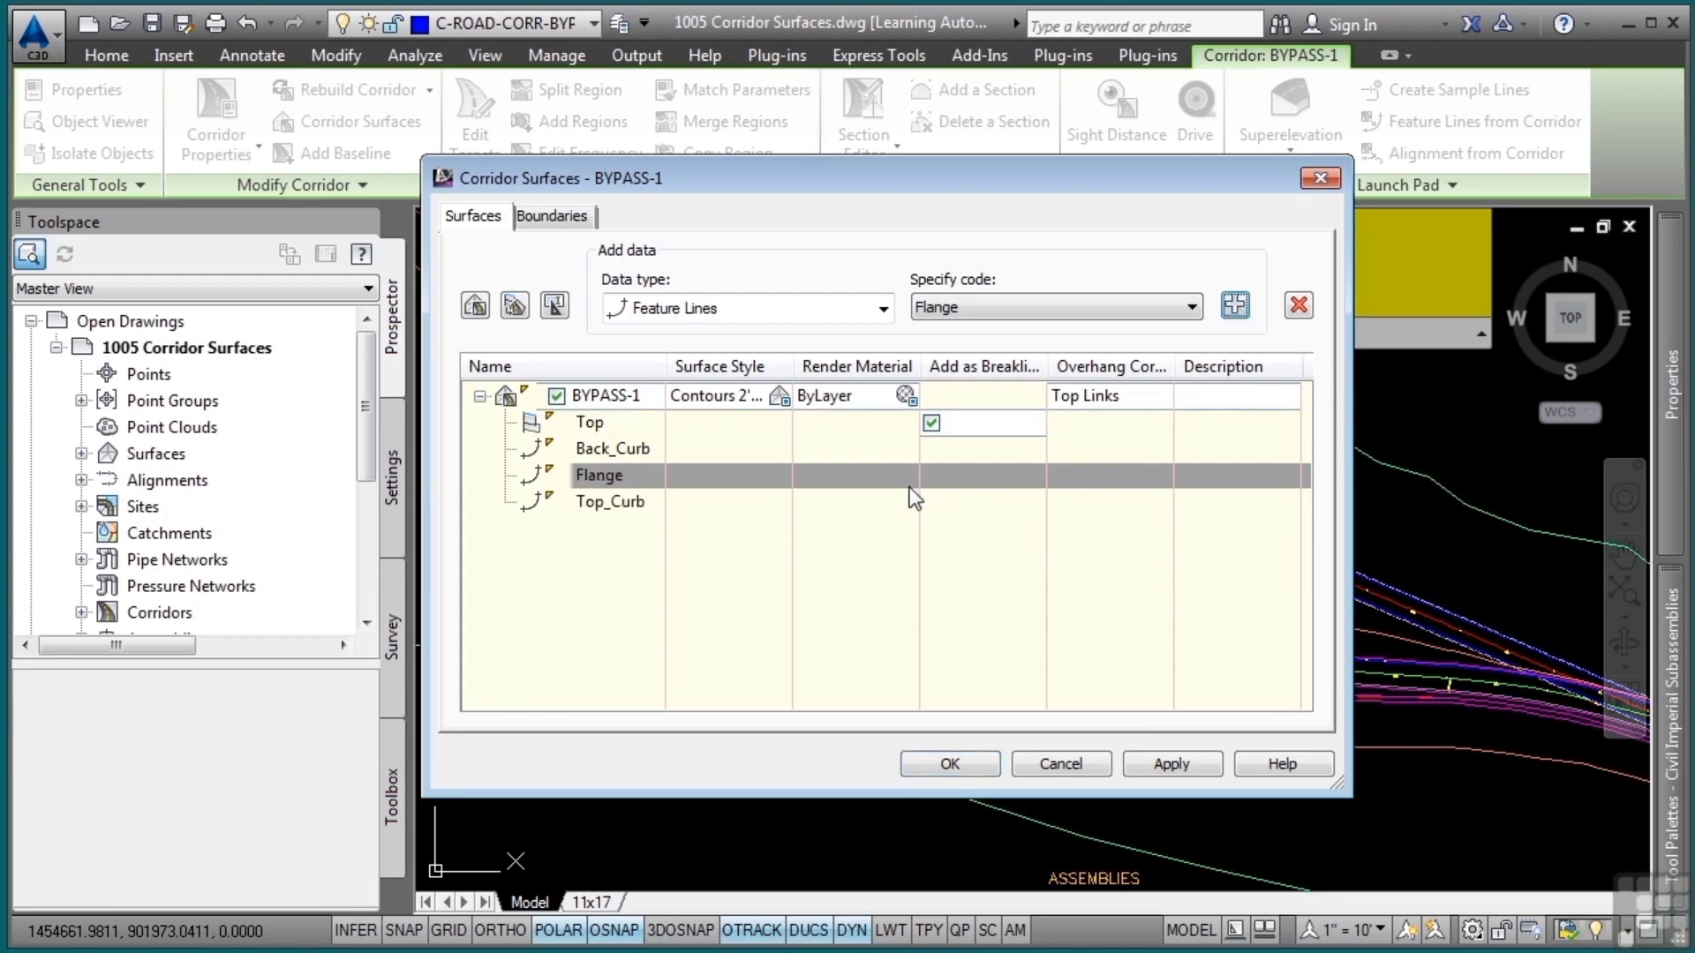
Accept the BYPASS-1 surface definition, rebuild the corridor and clear the selection in the drawing
{"action": "left_click", "coordinate": [953, 764]}
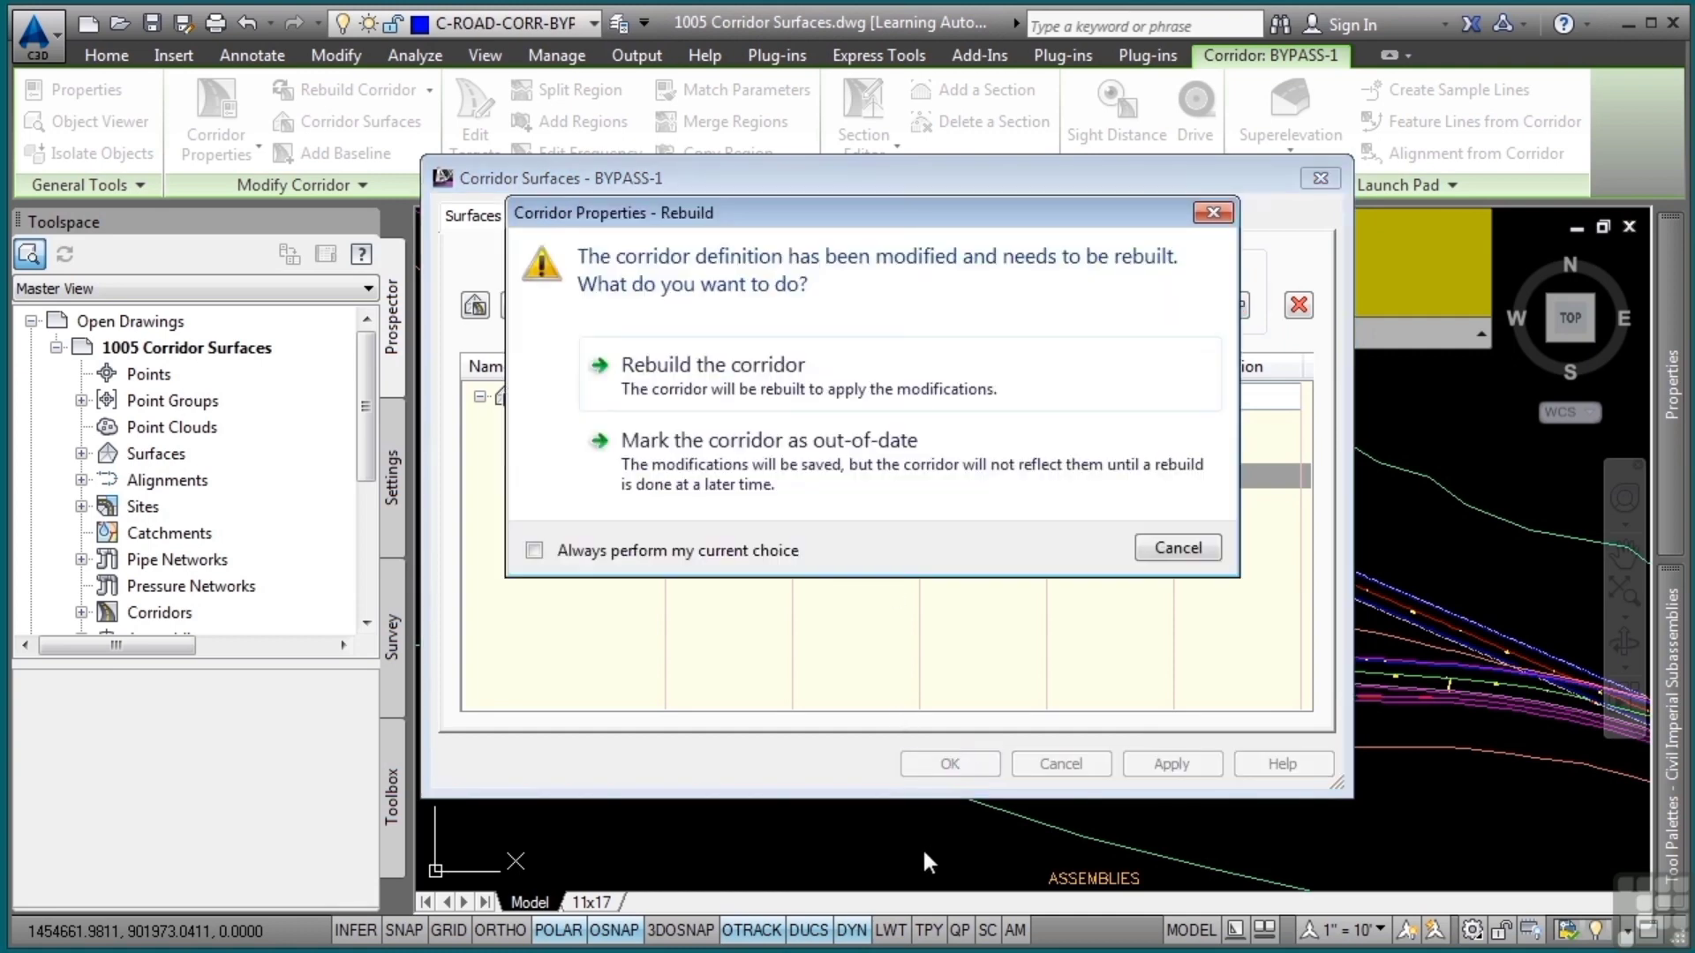
{"action": "left_click", "coordinate": [807, 402]}
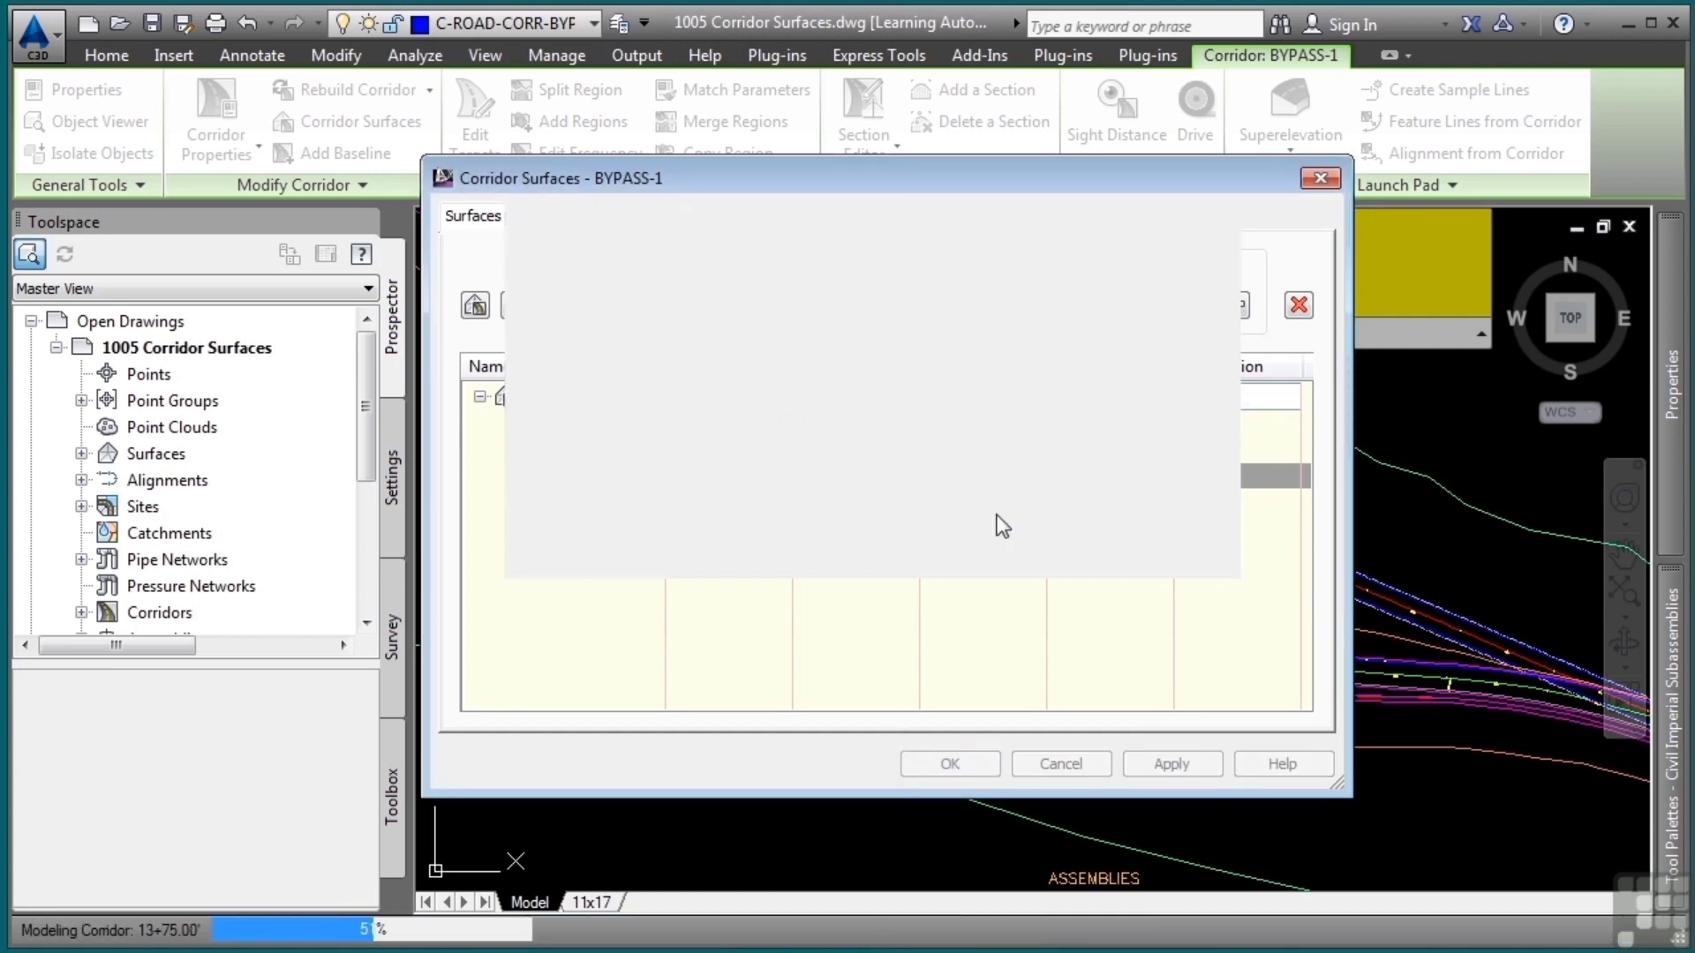
{"action": "key", "text": "ctrl+s"}
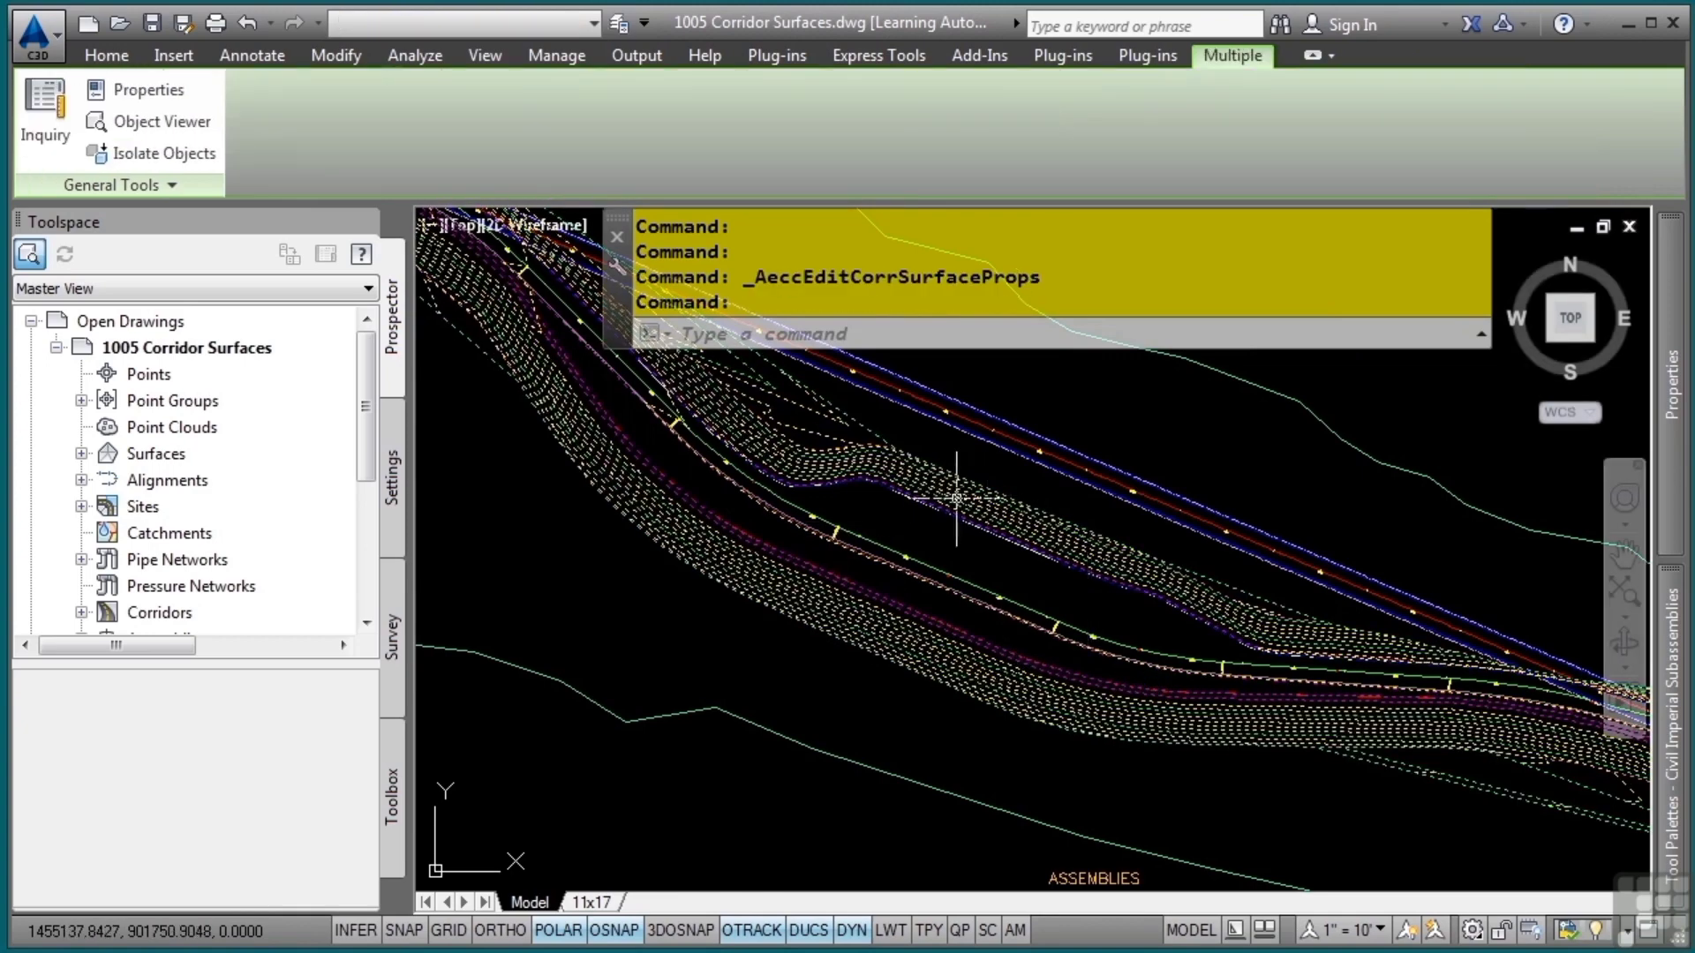
{"action": "key", "text": "Escape"}
{"action": "key", "text": "Escape"}
{"action": "key", "text": "Escape"}
Inspect the BYPASS-1 surface in 3D in the Object Viewer, checking the areas outside the corridor edges
{"action": "left_click", "coordinate": [946, 484]}
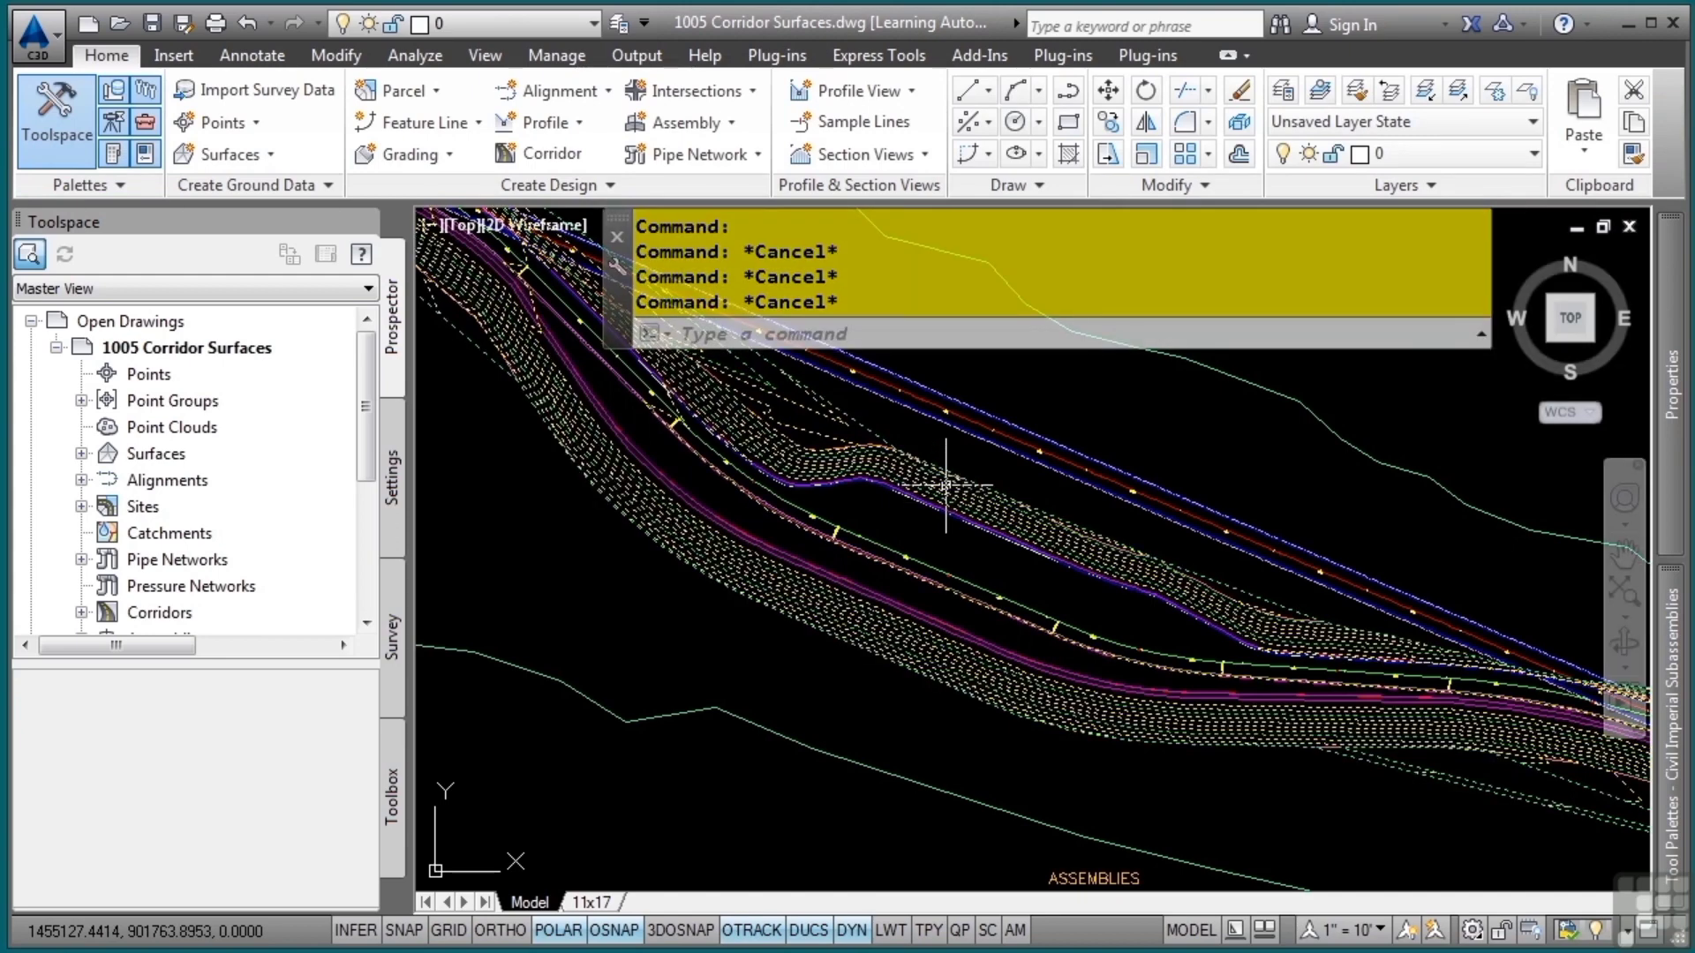
{"action": "left_click", "coordinate": [264, 141]}
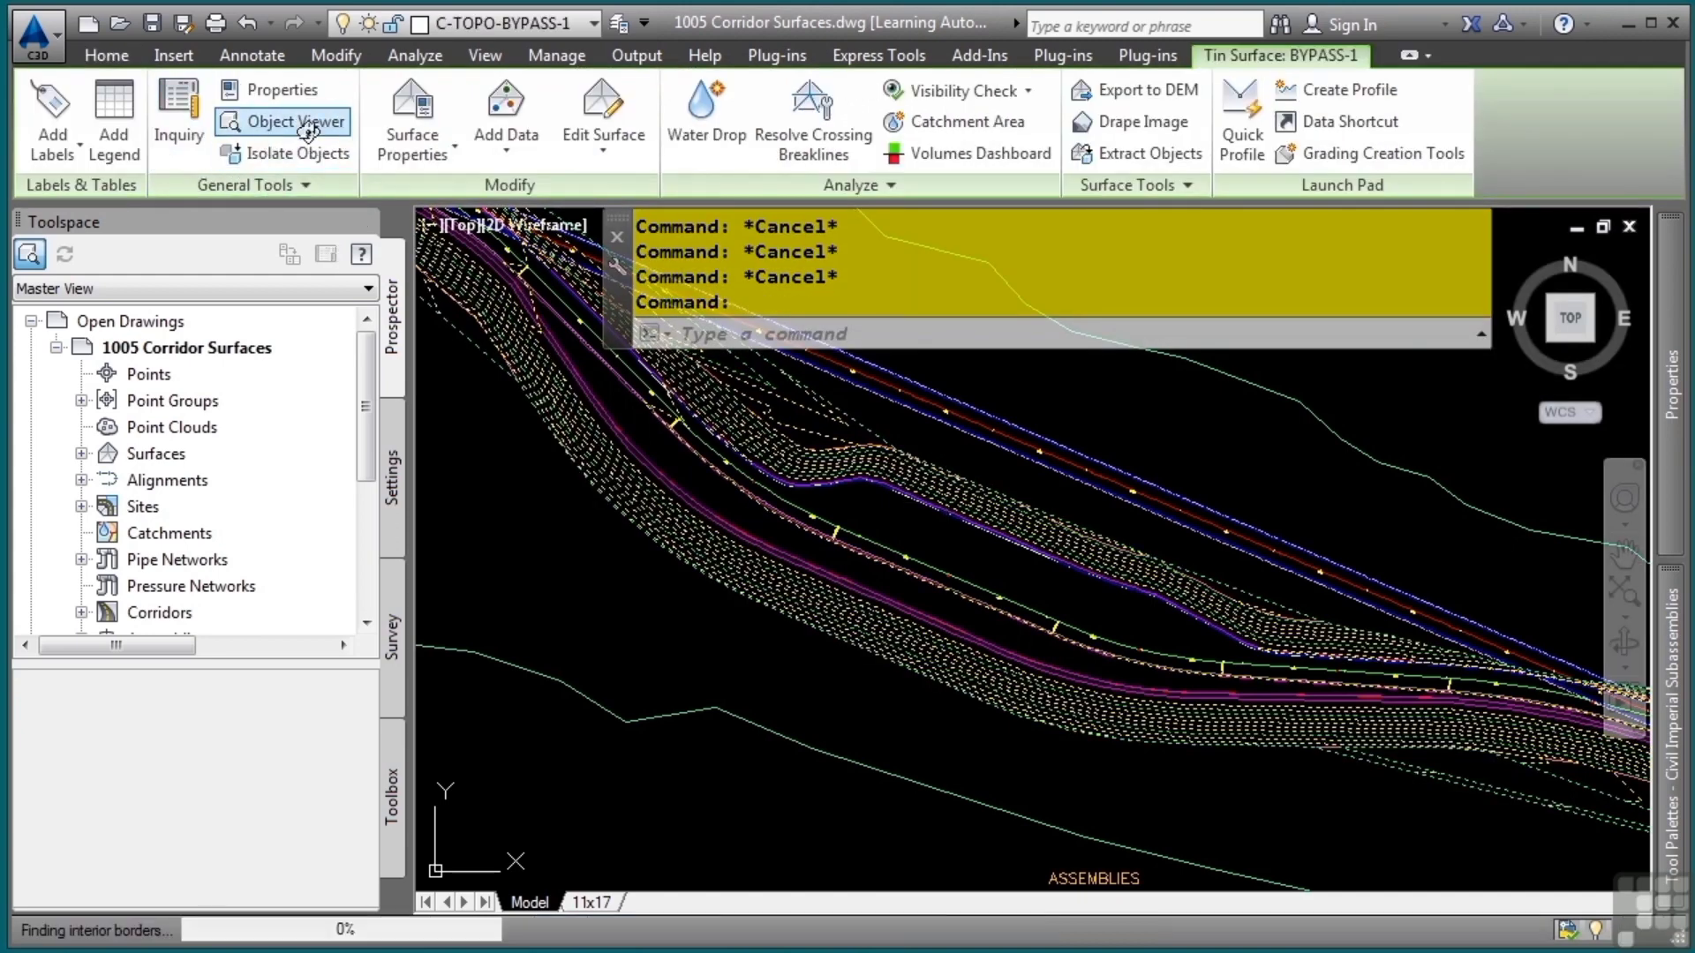
{"action": "mouse_move", "coordinate": [864, 541]}
{"action": "left_mouse_down"}
{"action": "mouse_move", "coordinate": [855, 632]}
{"action": "mouse_move", "coordinate": [747, 575]}
{"action": "left_mouse_up"}
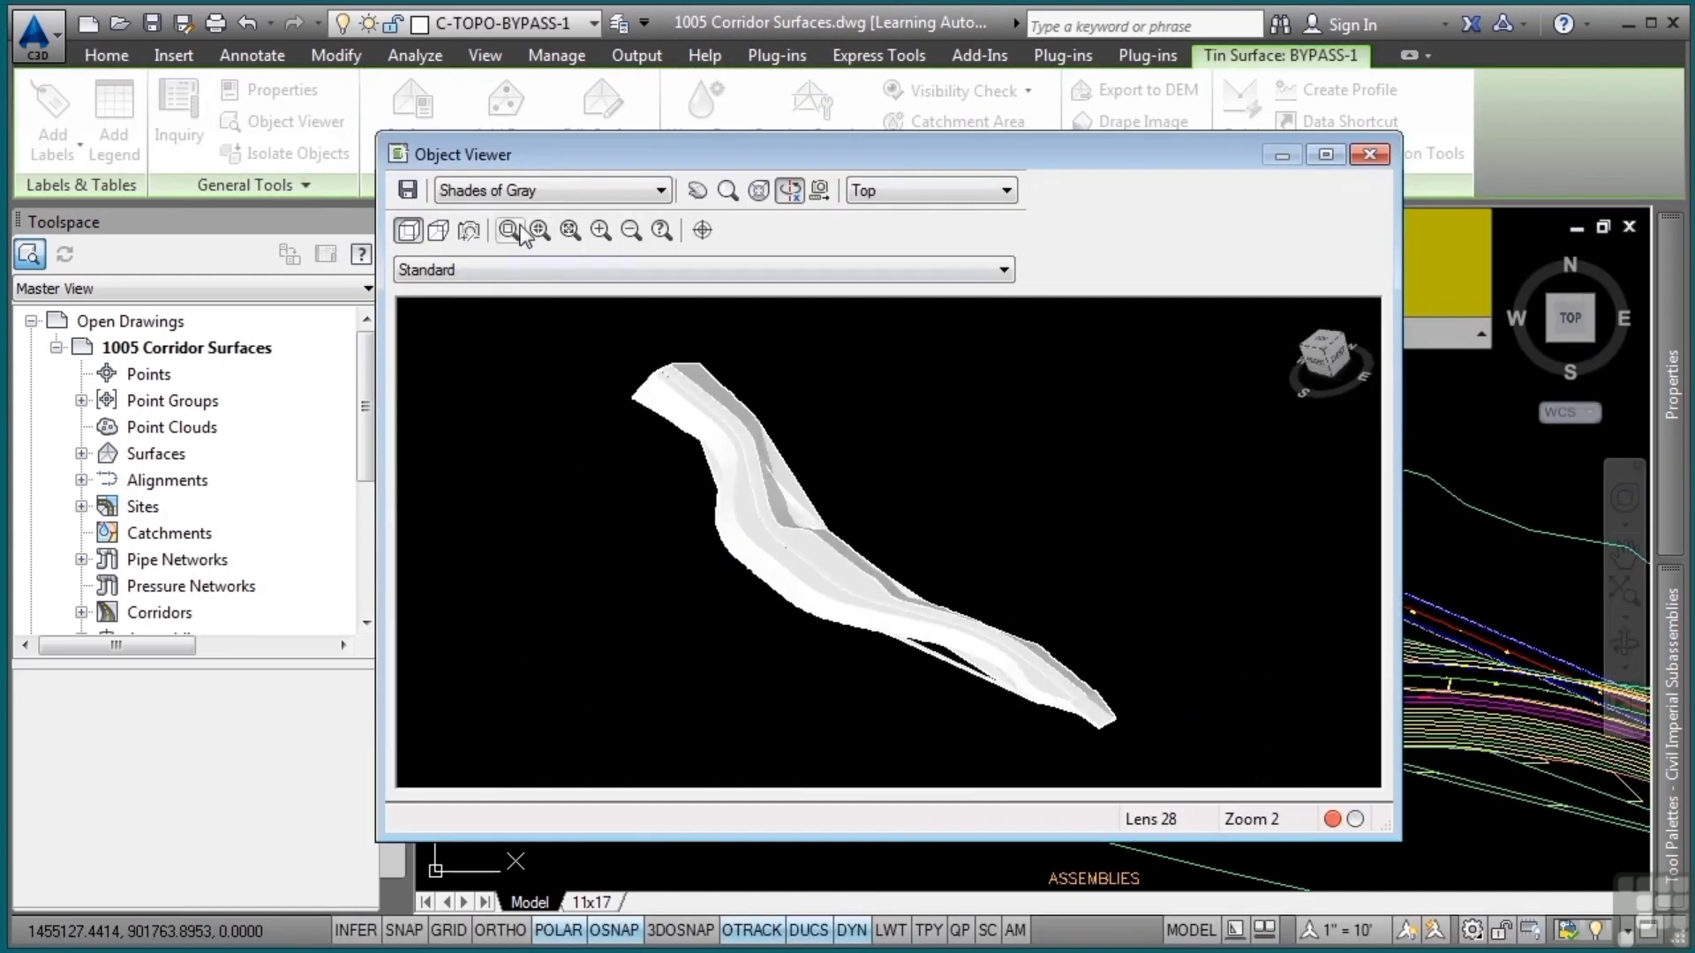
{"action": "left_click_drag", "start_coordinate": [672, 460], "coordinate": [874, 600]}
{"action": "left_click_drag", "start_coordinate": [885, 611], "coordinate": [978, 624]}
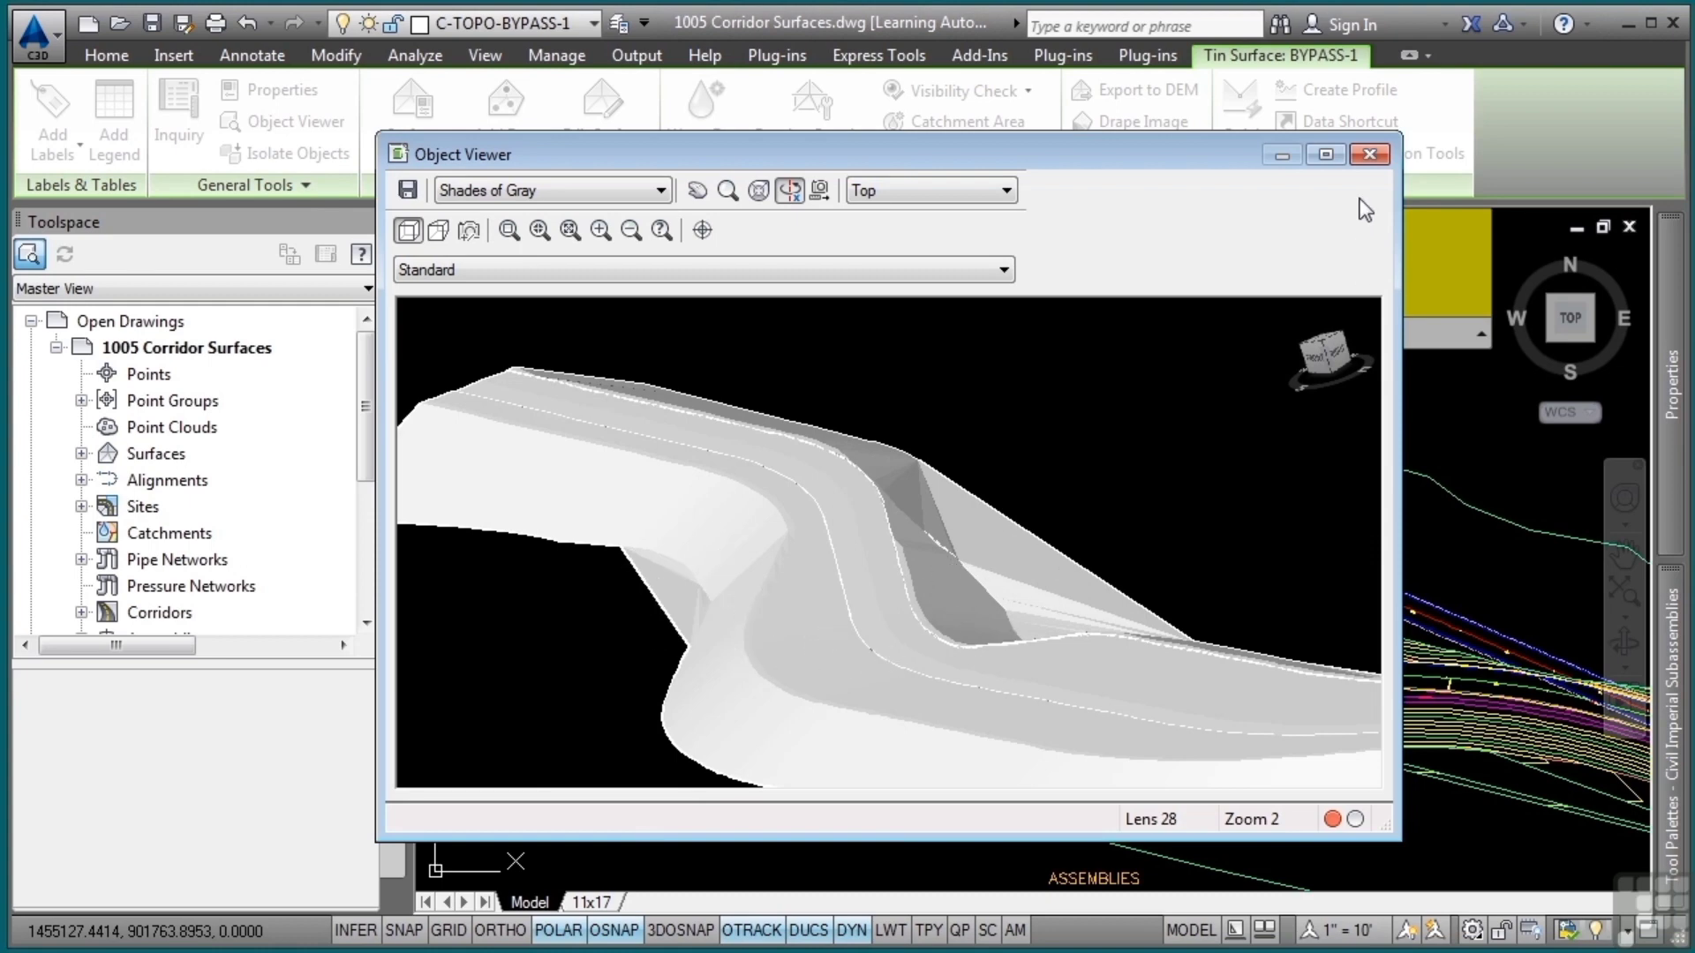
{"action": "left_click", "coordinate": [1369, 154]}
{"action": "key", "text": "Escape"}
{"action": "key", "text": "Escape"}
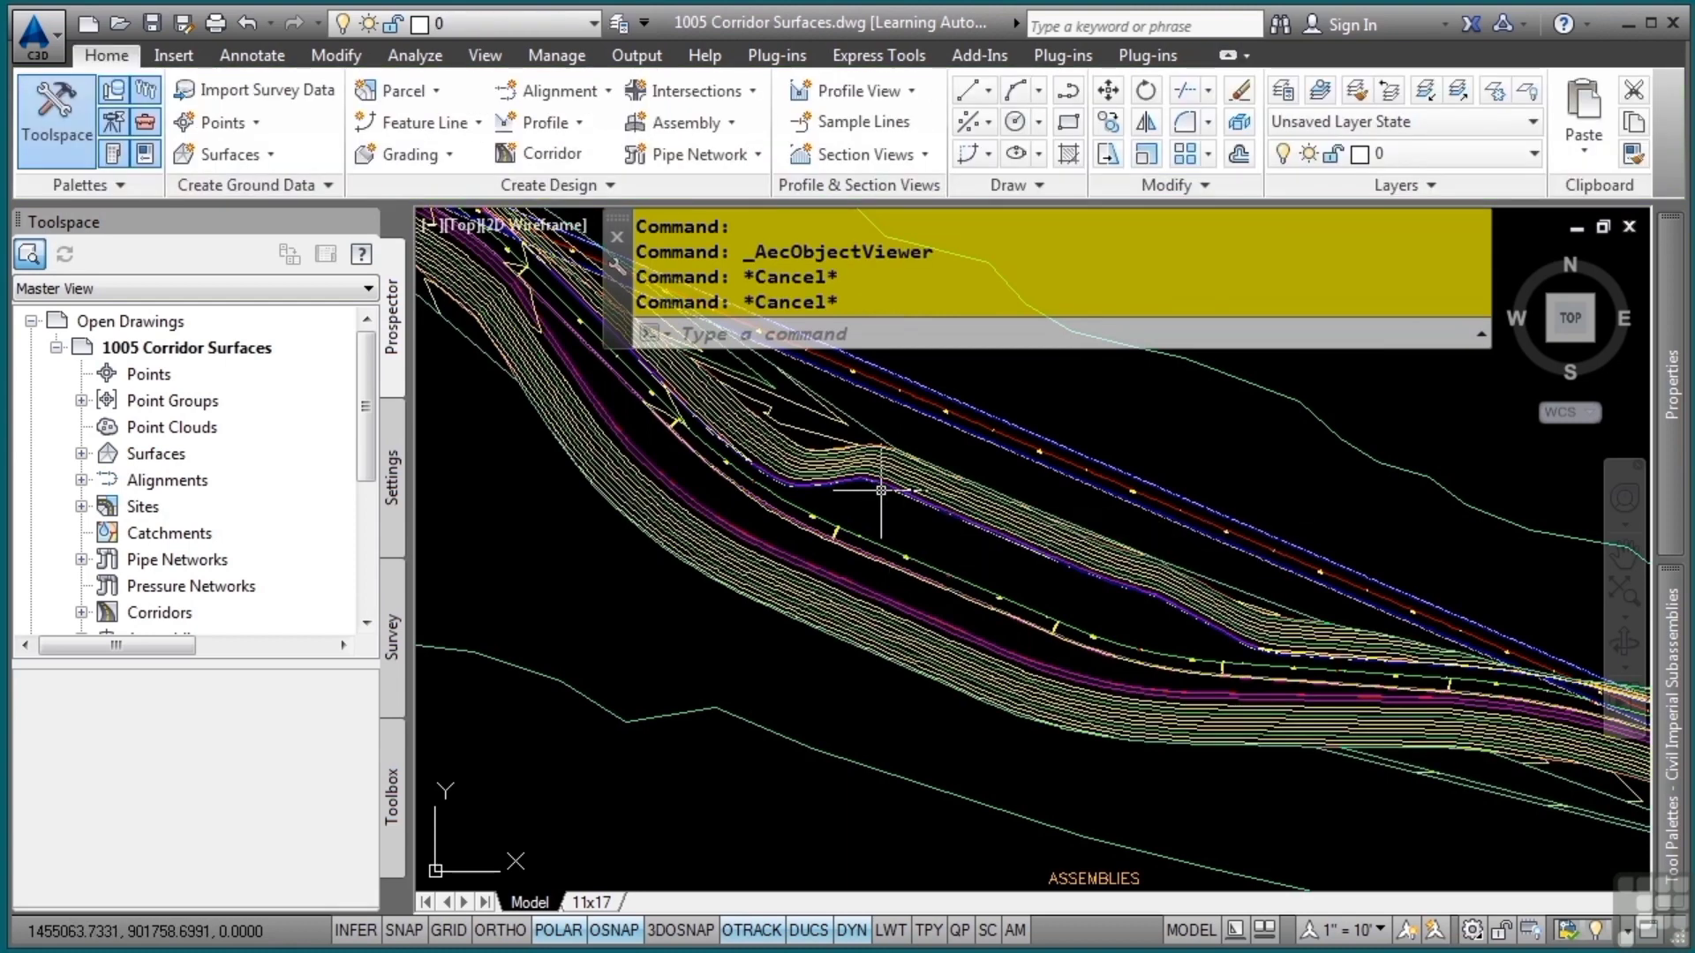
Add the corridor extents as the outer boundary of the BYPASS-1 surface and rebuild the corridor
{"action": "left_click", "coordinate": [859, 552]}
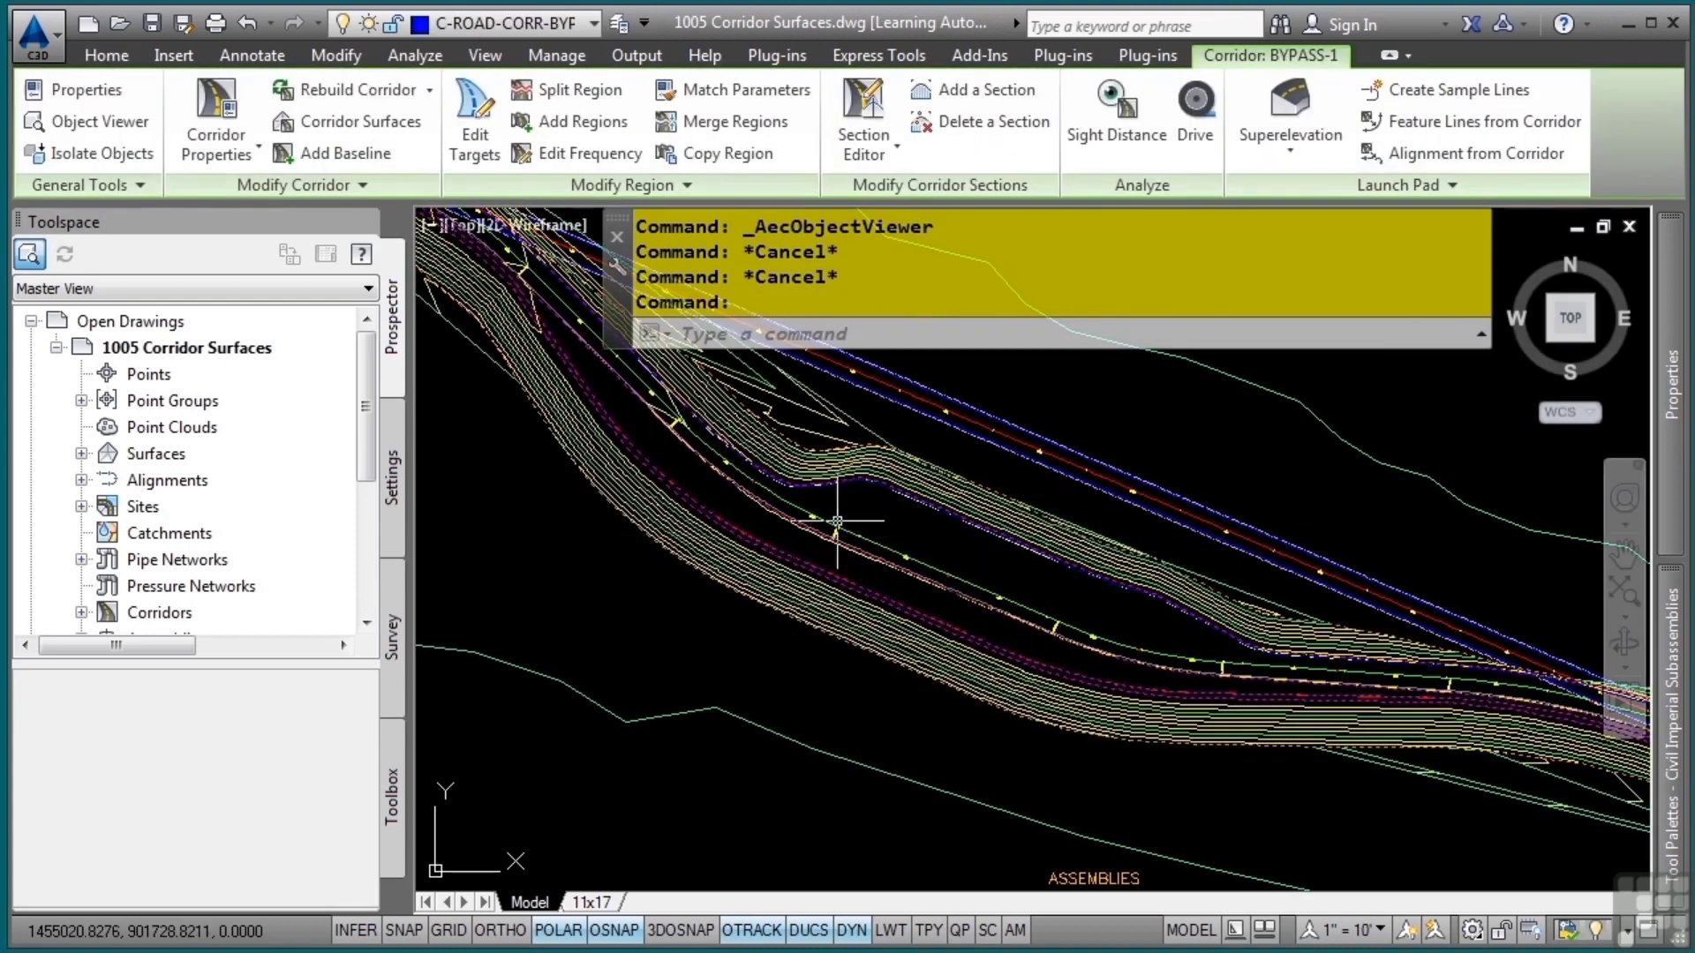
{"action": "left_click", "coordinate": [352, 112]}
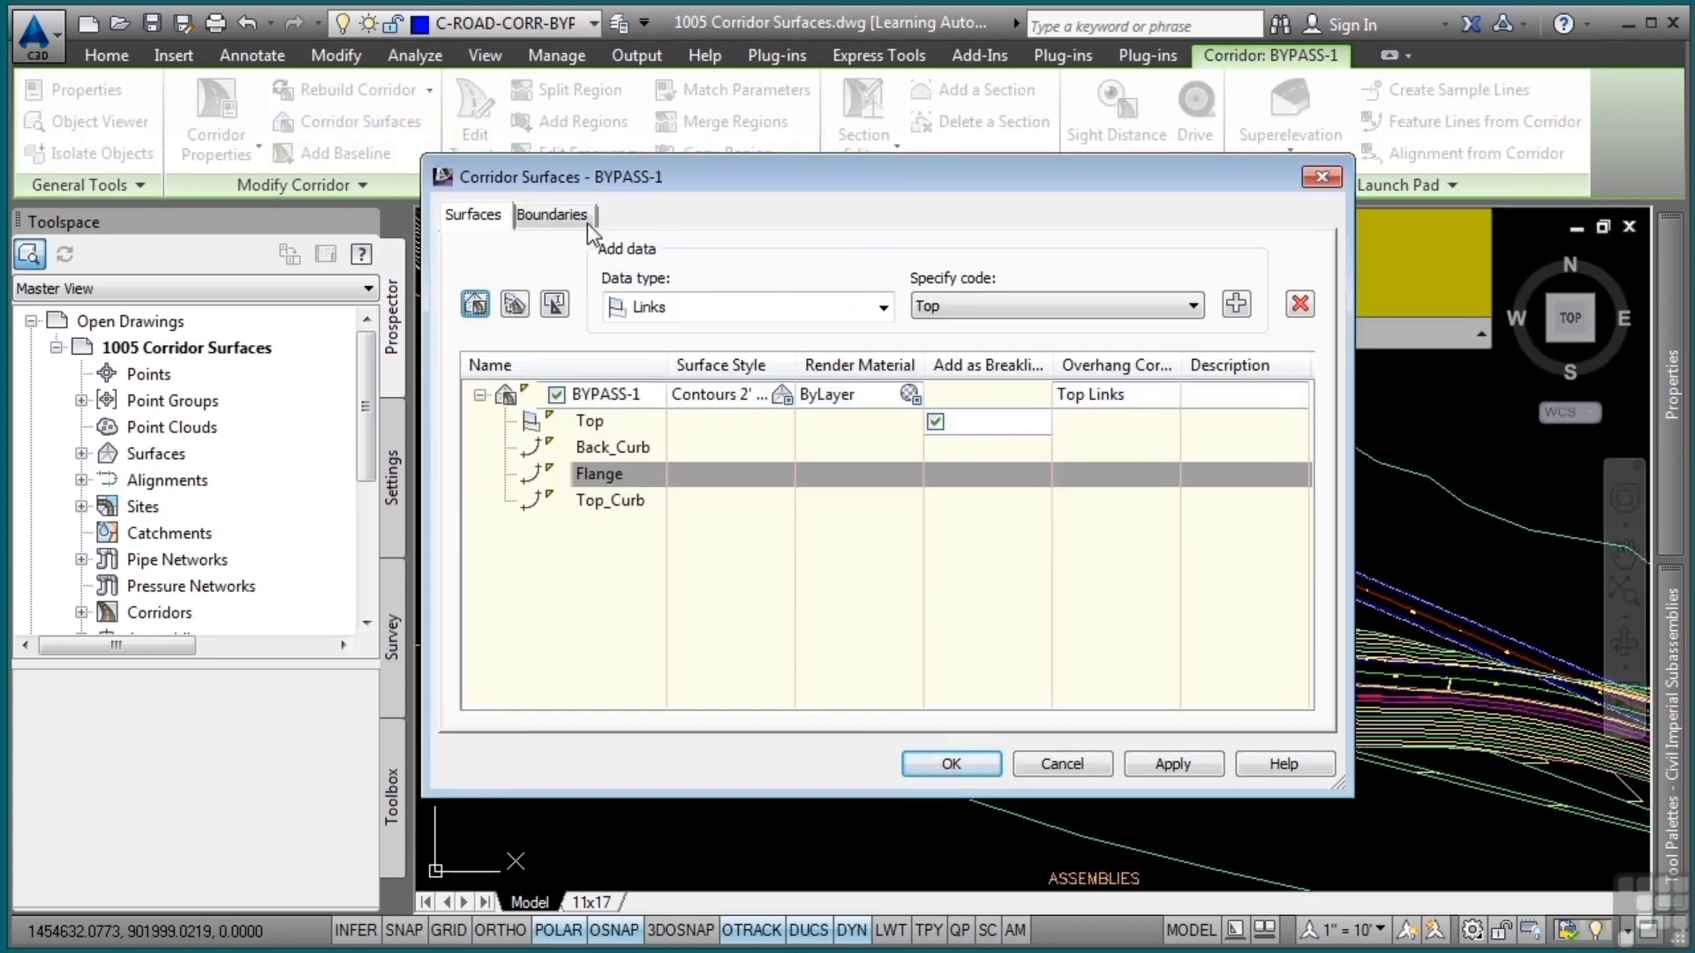
{"action": "left_click", "coordinate": [551, 216]}
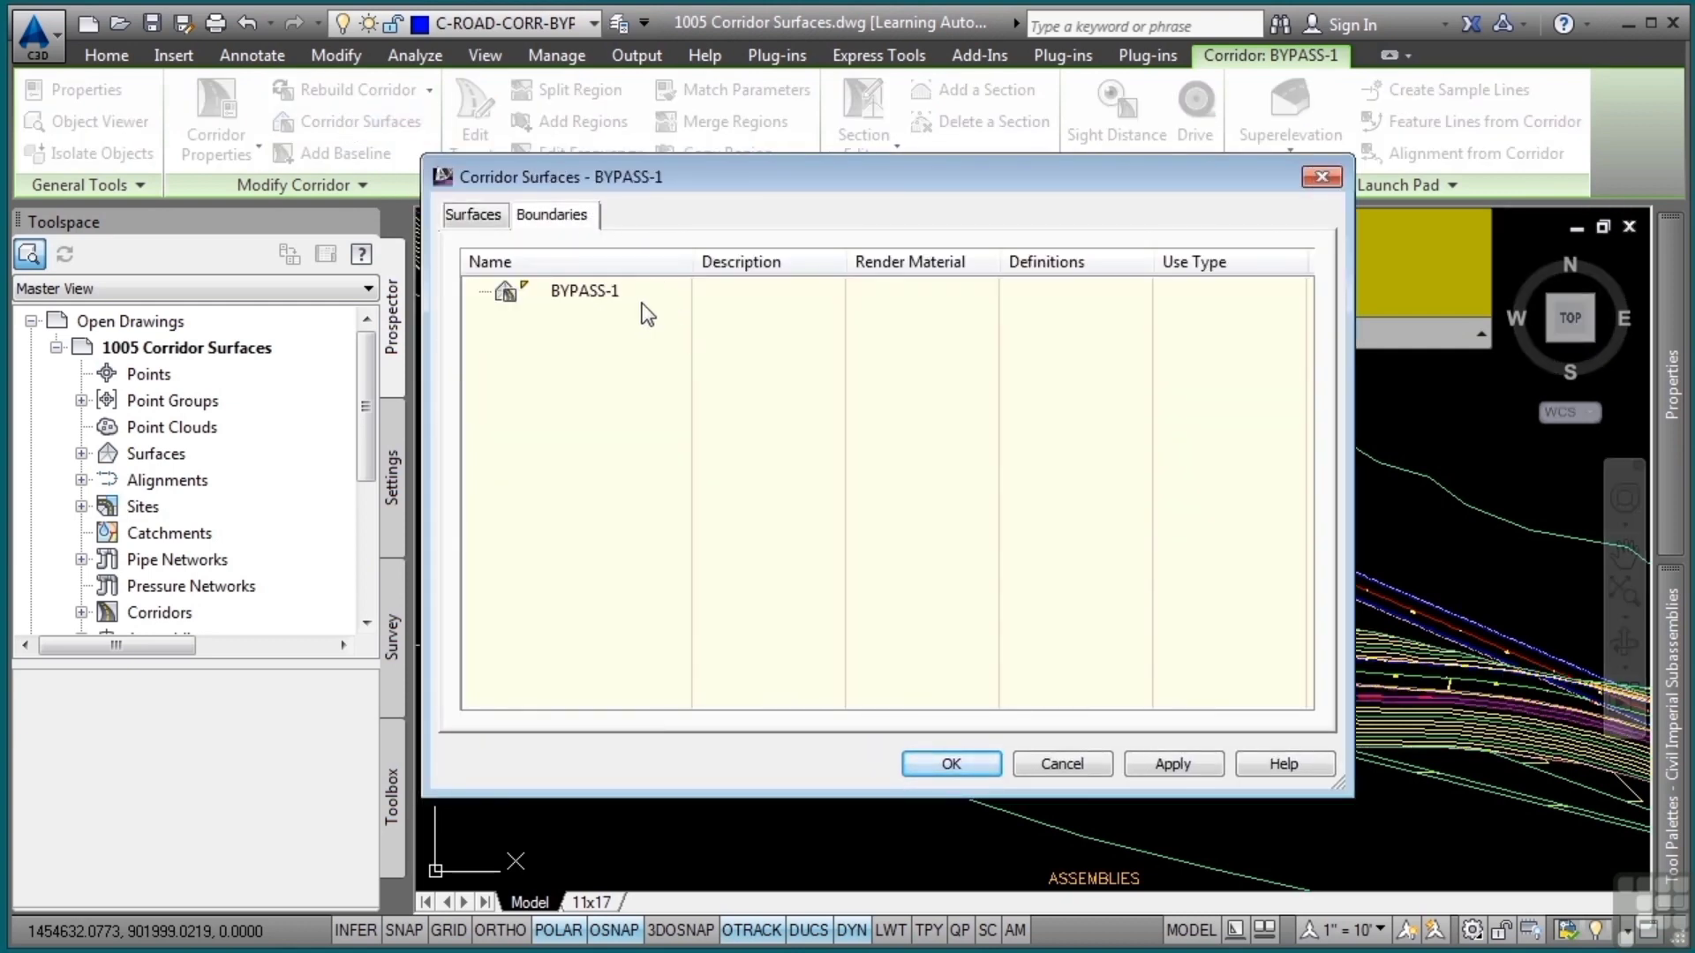
{"action": "right_click", "coordinate": [580, 295]}
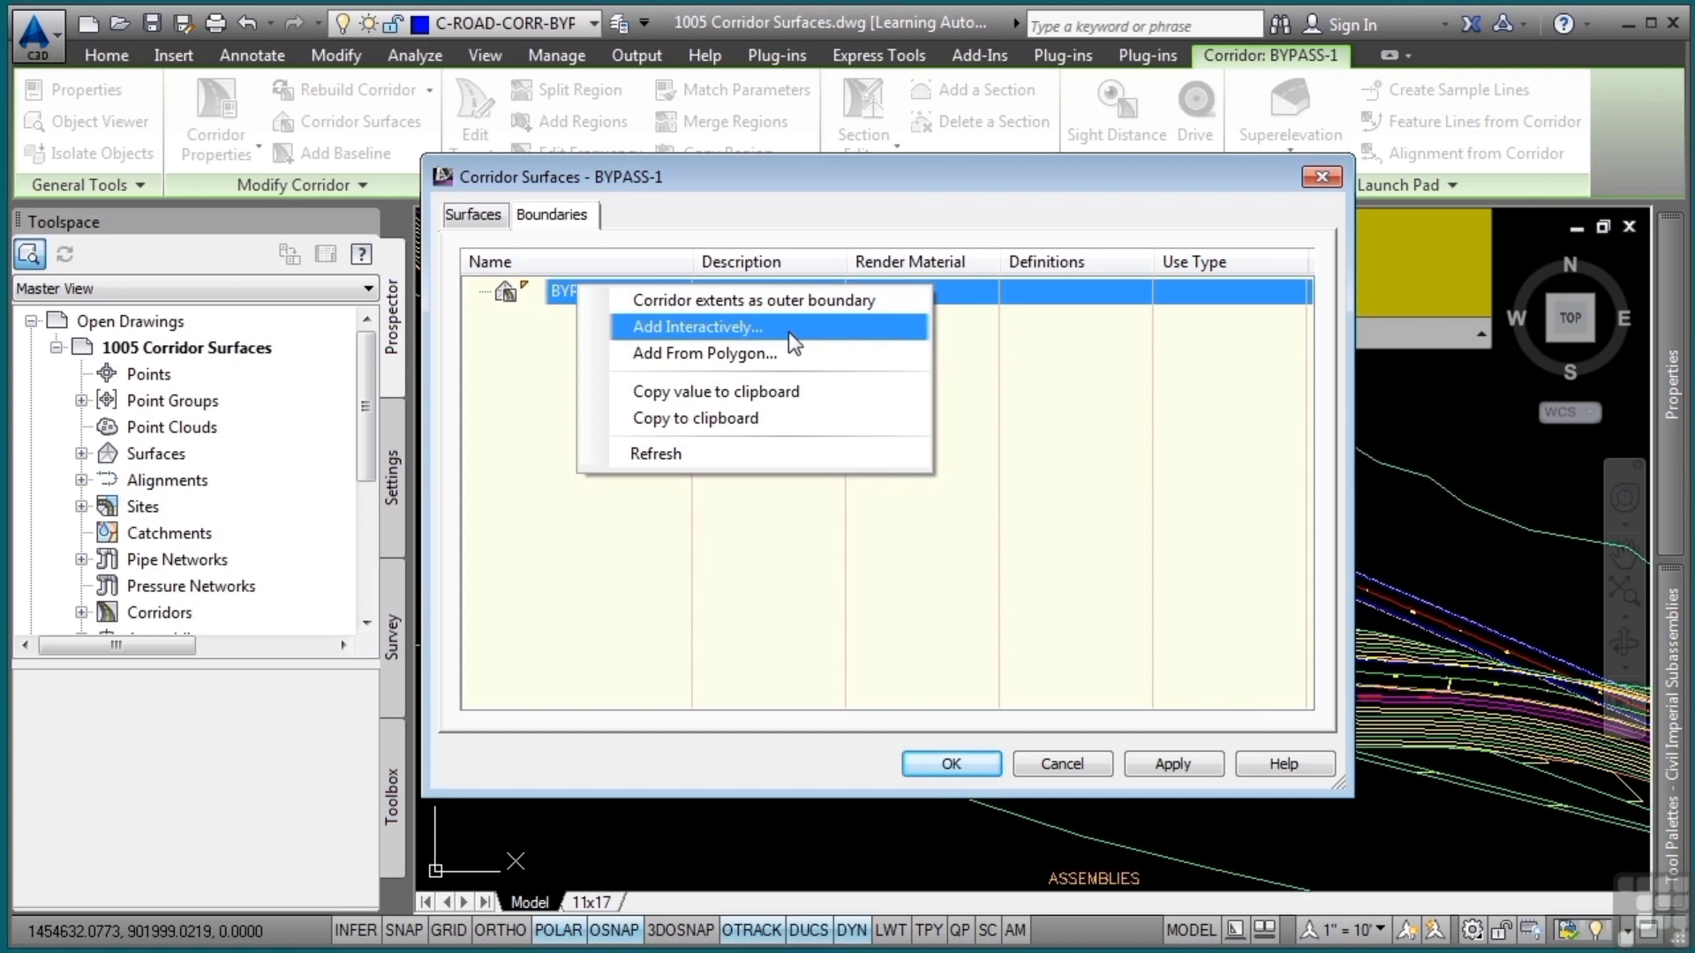
{"action": "left_click", "coordinate": [842, 301]}
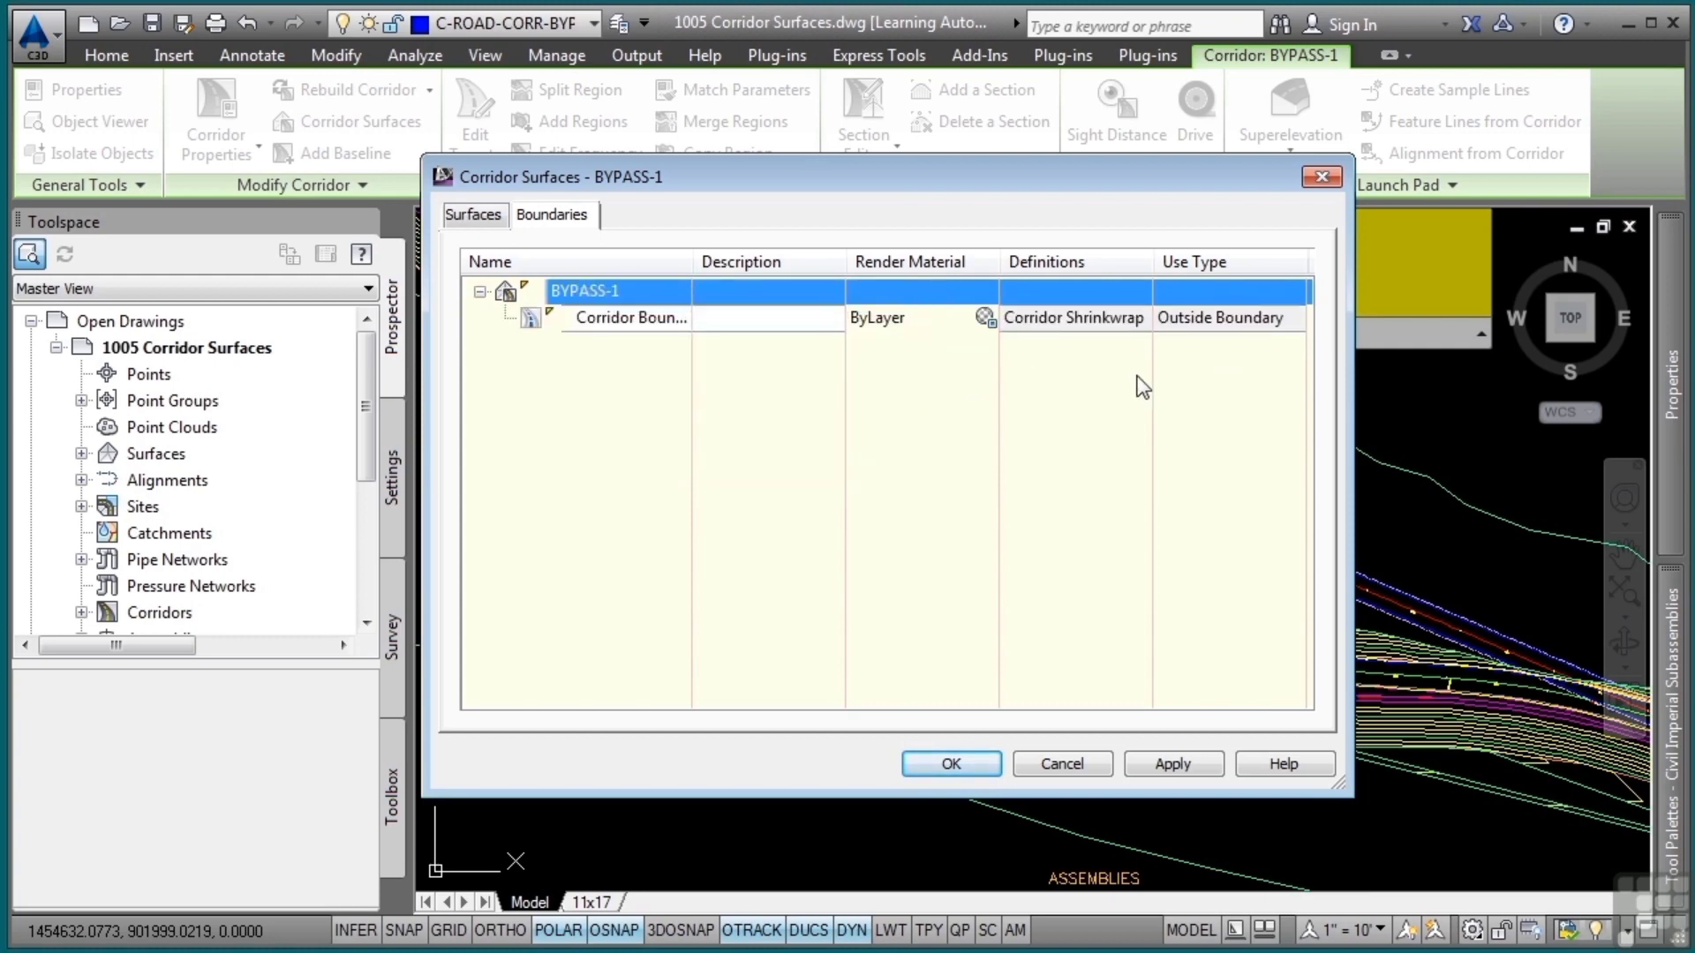
{"action": "left_click", "coordinate": [950, 760]}
{"action": "left_click", "coordinate": [782, 402]}
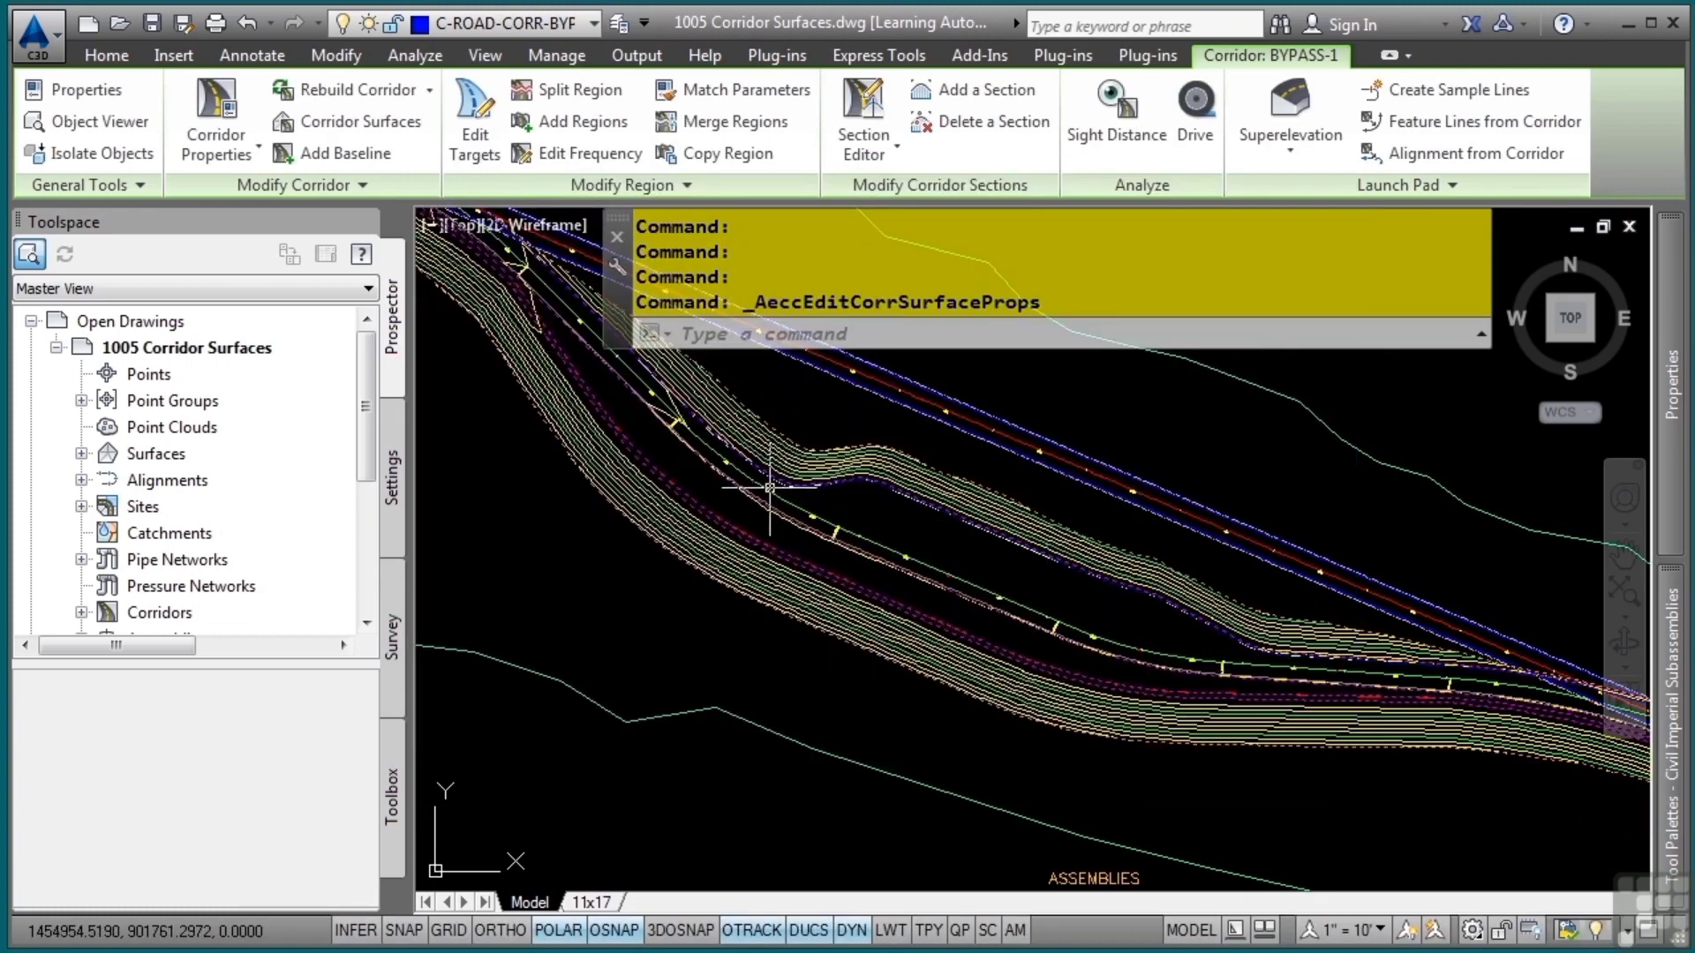
Examine how the BYPASS-1 surface contours follow the corridor edges along the bypass
{"action": "scroll", "coordinate": [1078, 700], "scroll_direction": "up", "scroll_amount": 2}
{"action": "scroll", "coordinate": [1097, 658], "scroll_direction": "up", "scroll_amount": 1}
{"action": "scroll", "coordinate": [1050, 610], "scroll_direction": "up", "scroll_amount": 1}
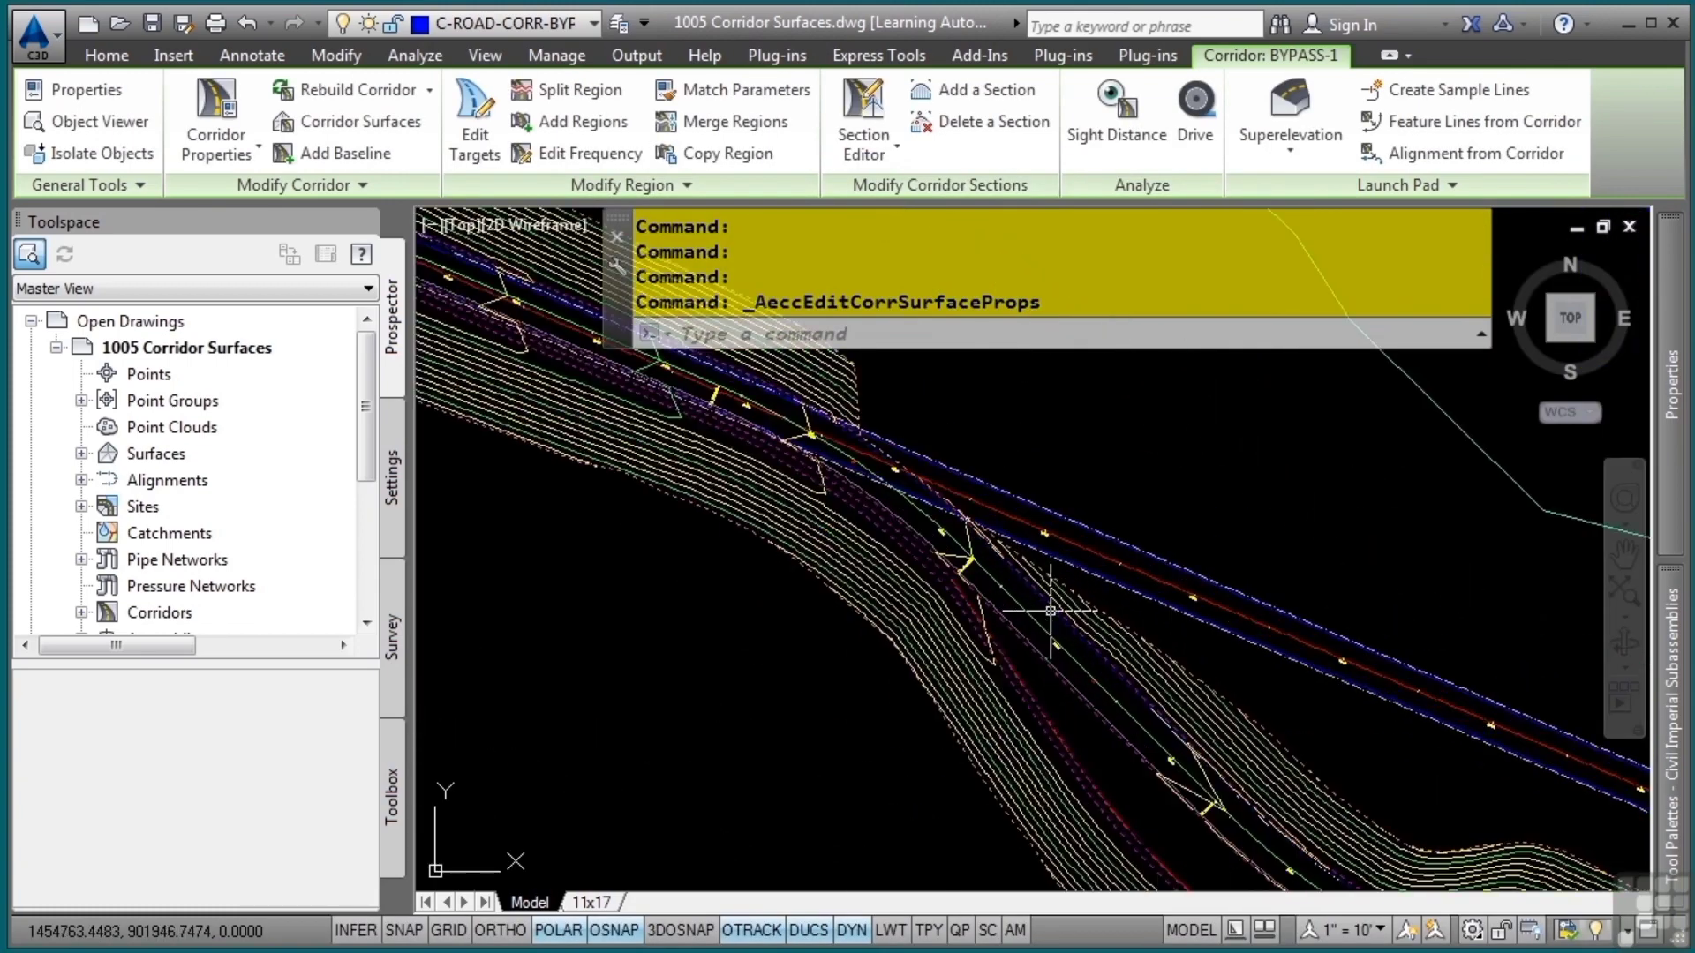
{"action": "scroll", "coordinate": [1046, 483], "scroll_direction": "down", "scroll_amount": 2}
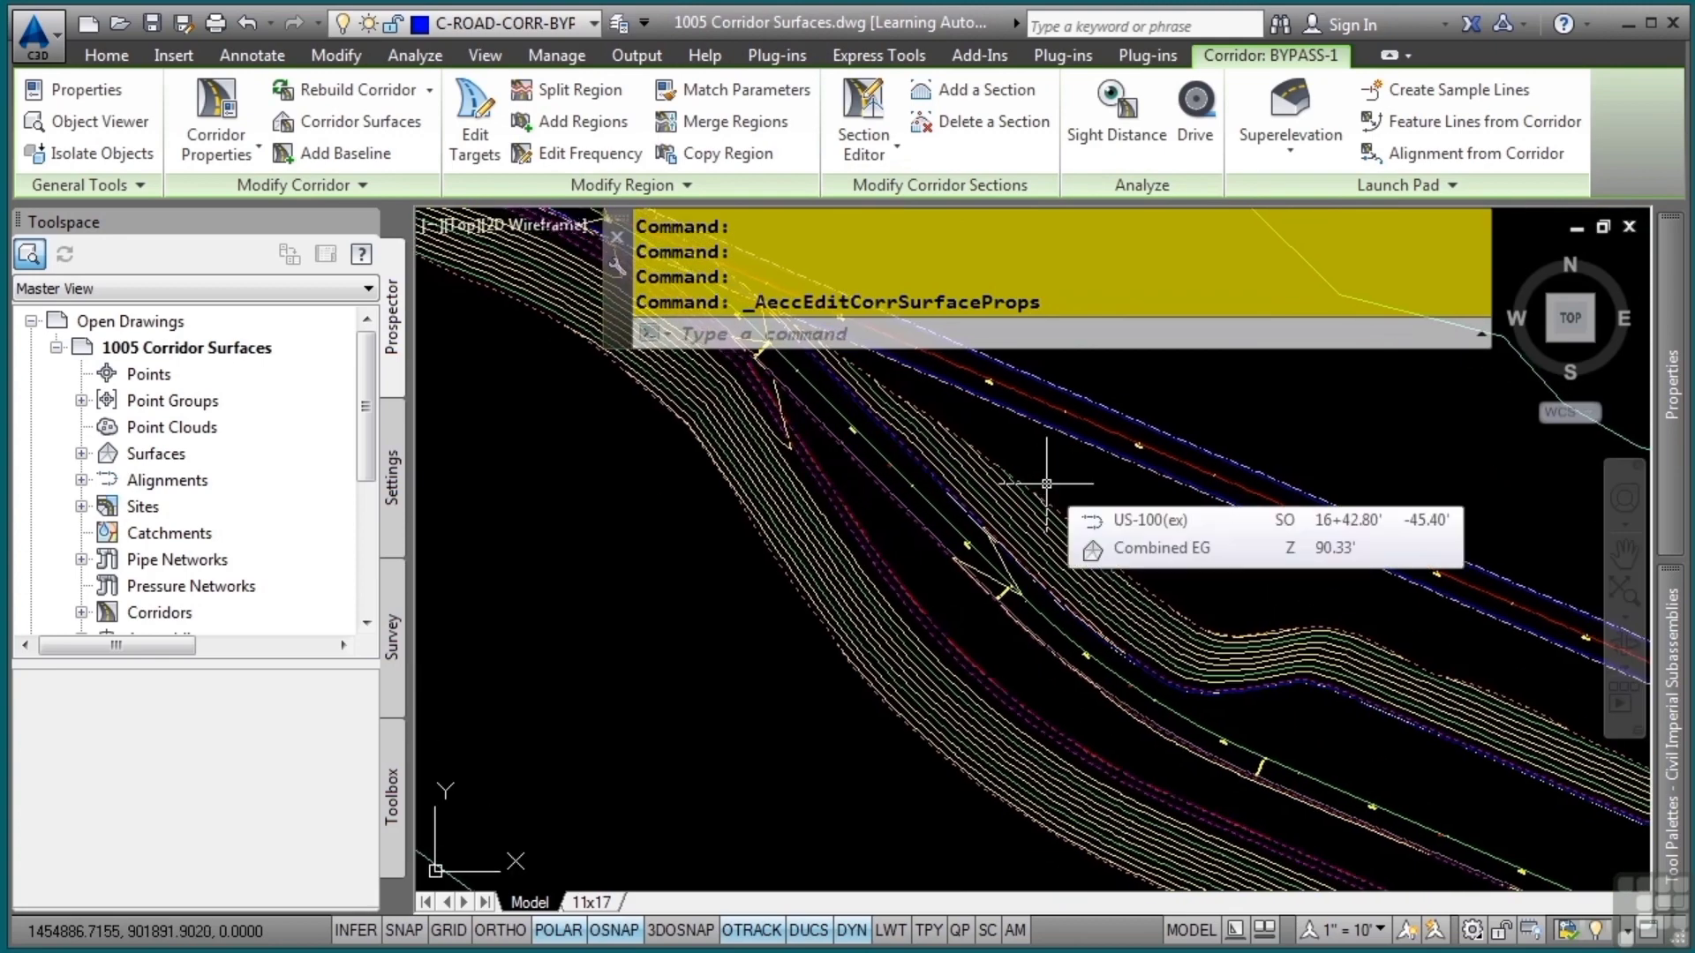
{"action": "middle_click_drag", "start_coordinate": [1284, 690], "coordinate": [926, 542]}
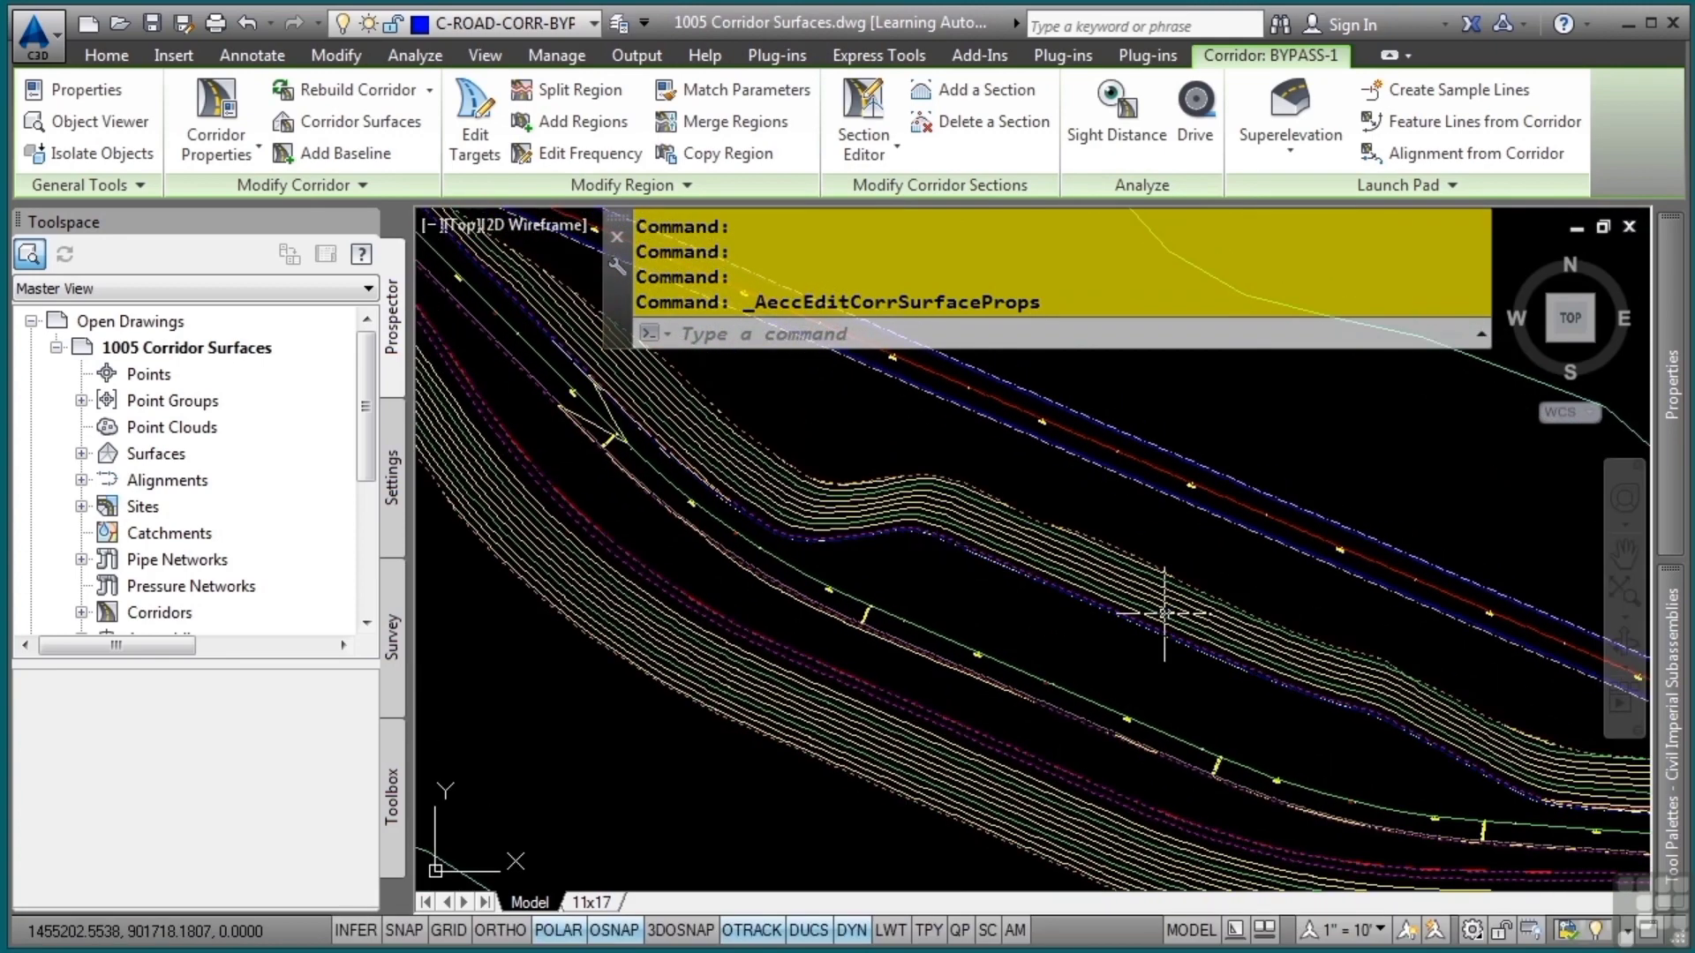
{"action": "key", "text": "Escape"}
{"action": "key", "text": "Escape"}
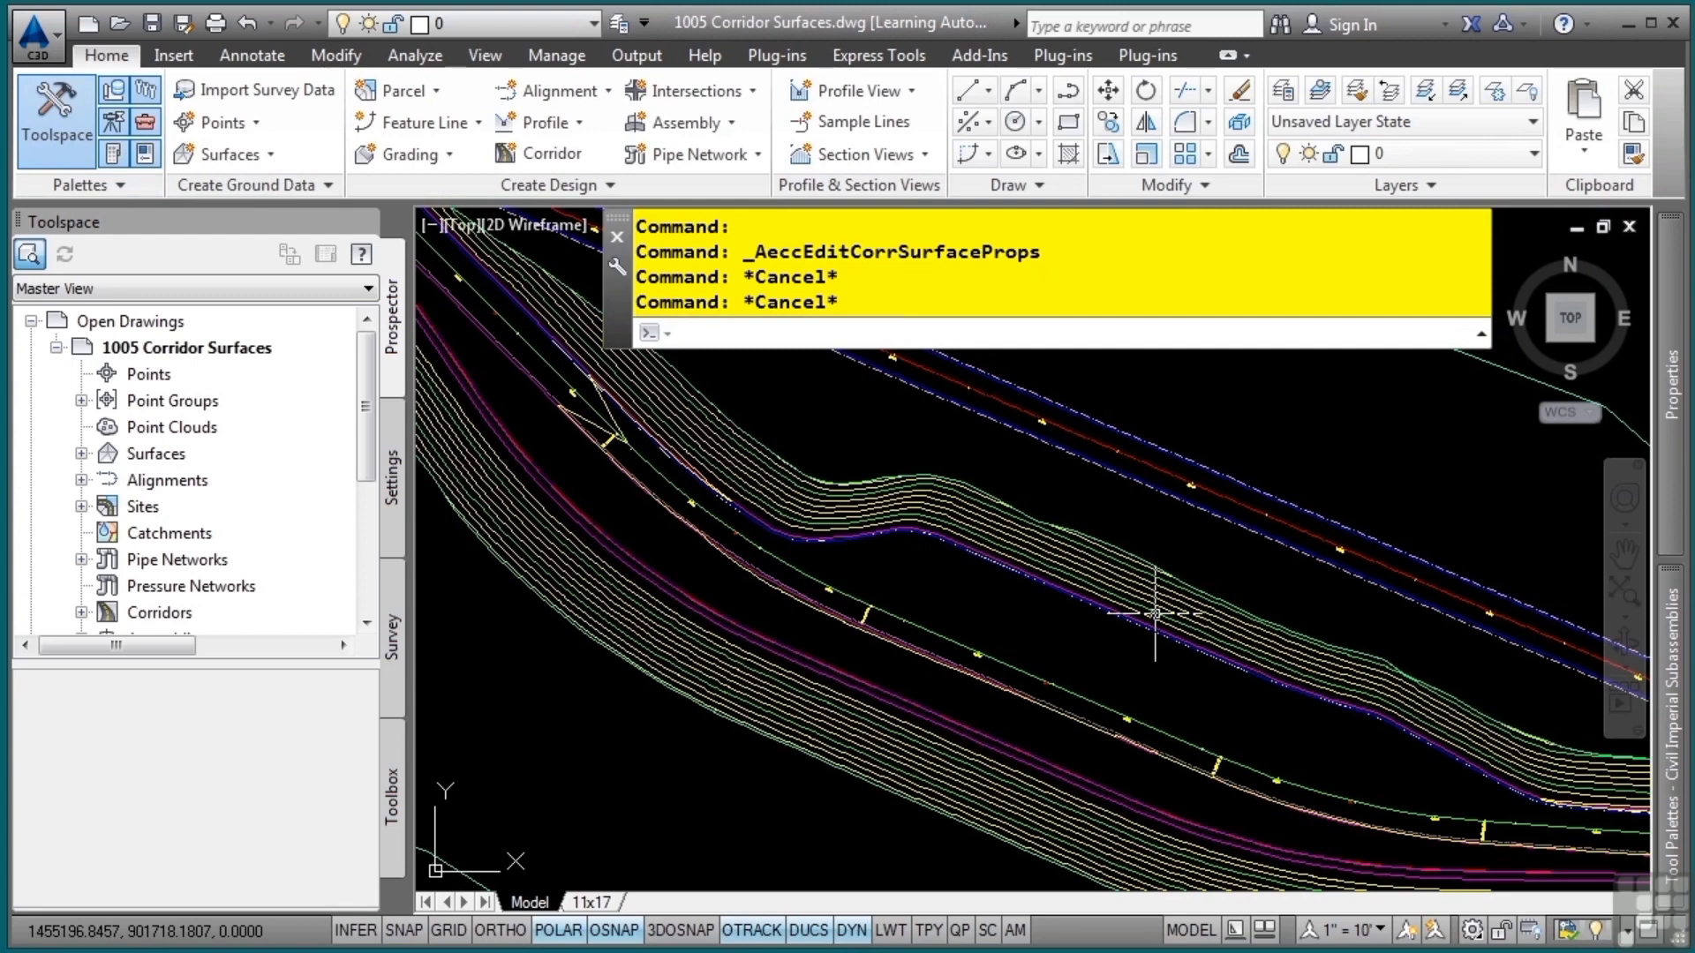
Create a second corridor surface for the BYPASS-1 corridor and name it Subgrade
{"action": "double_click", "coordinate": [936, 618]}
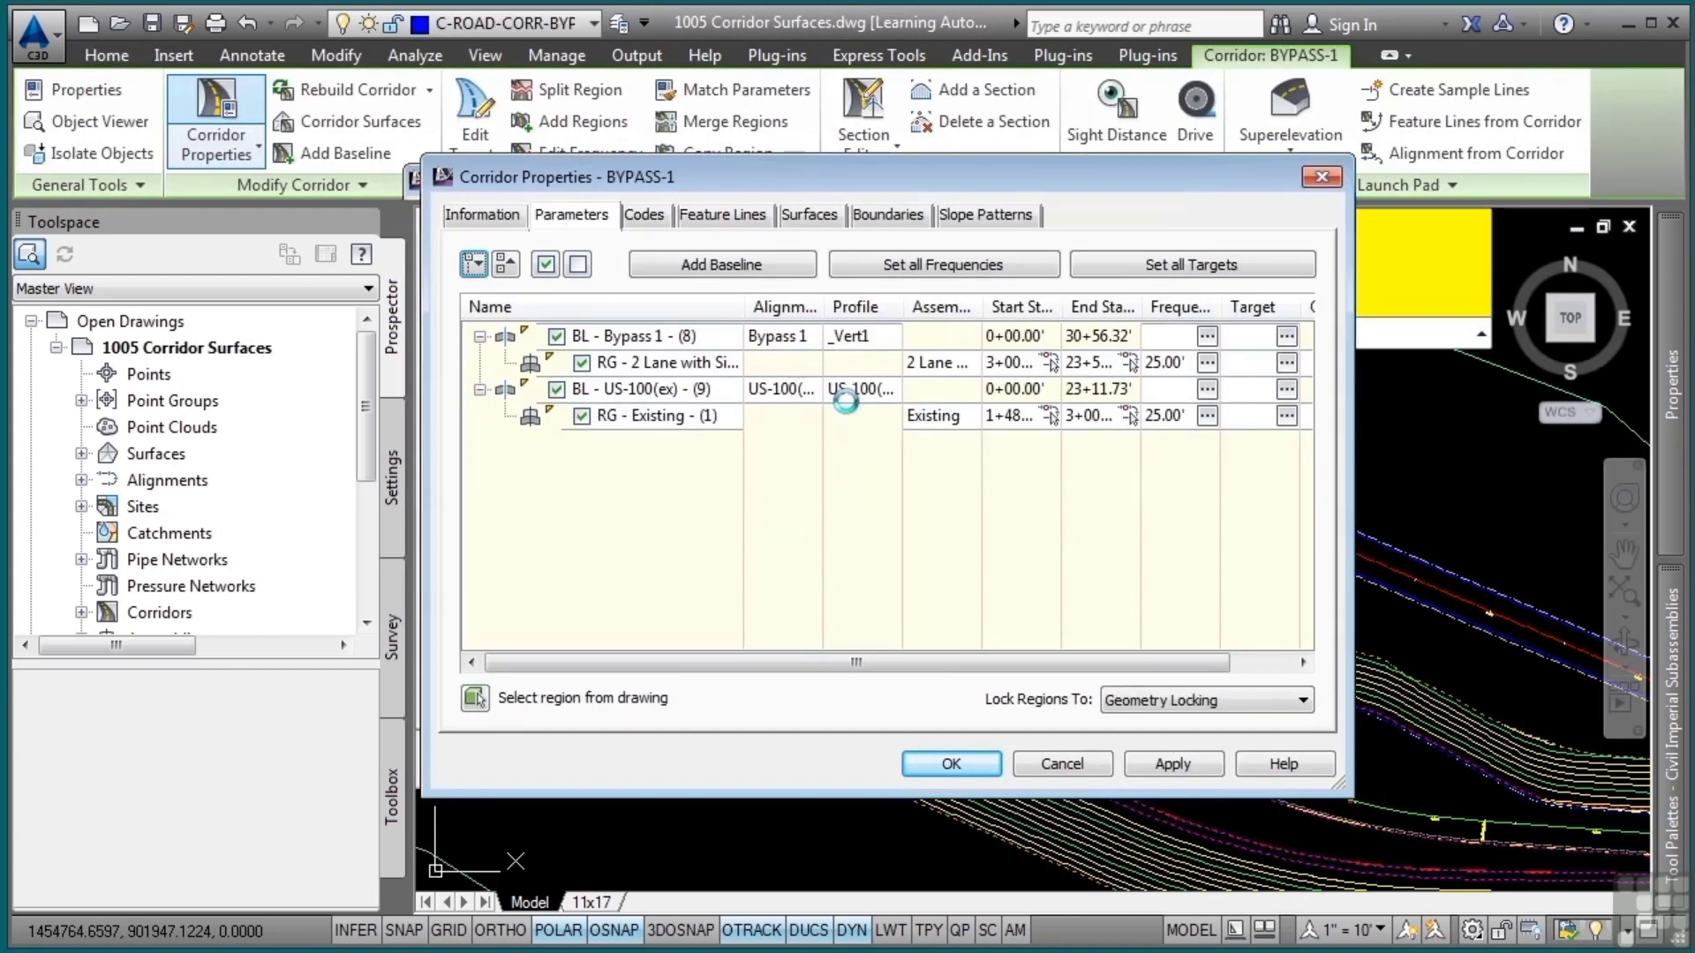
{"action": "left_click", "coordinate": [1068, 767]}
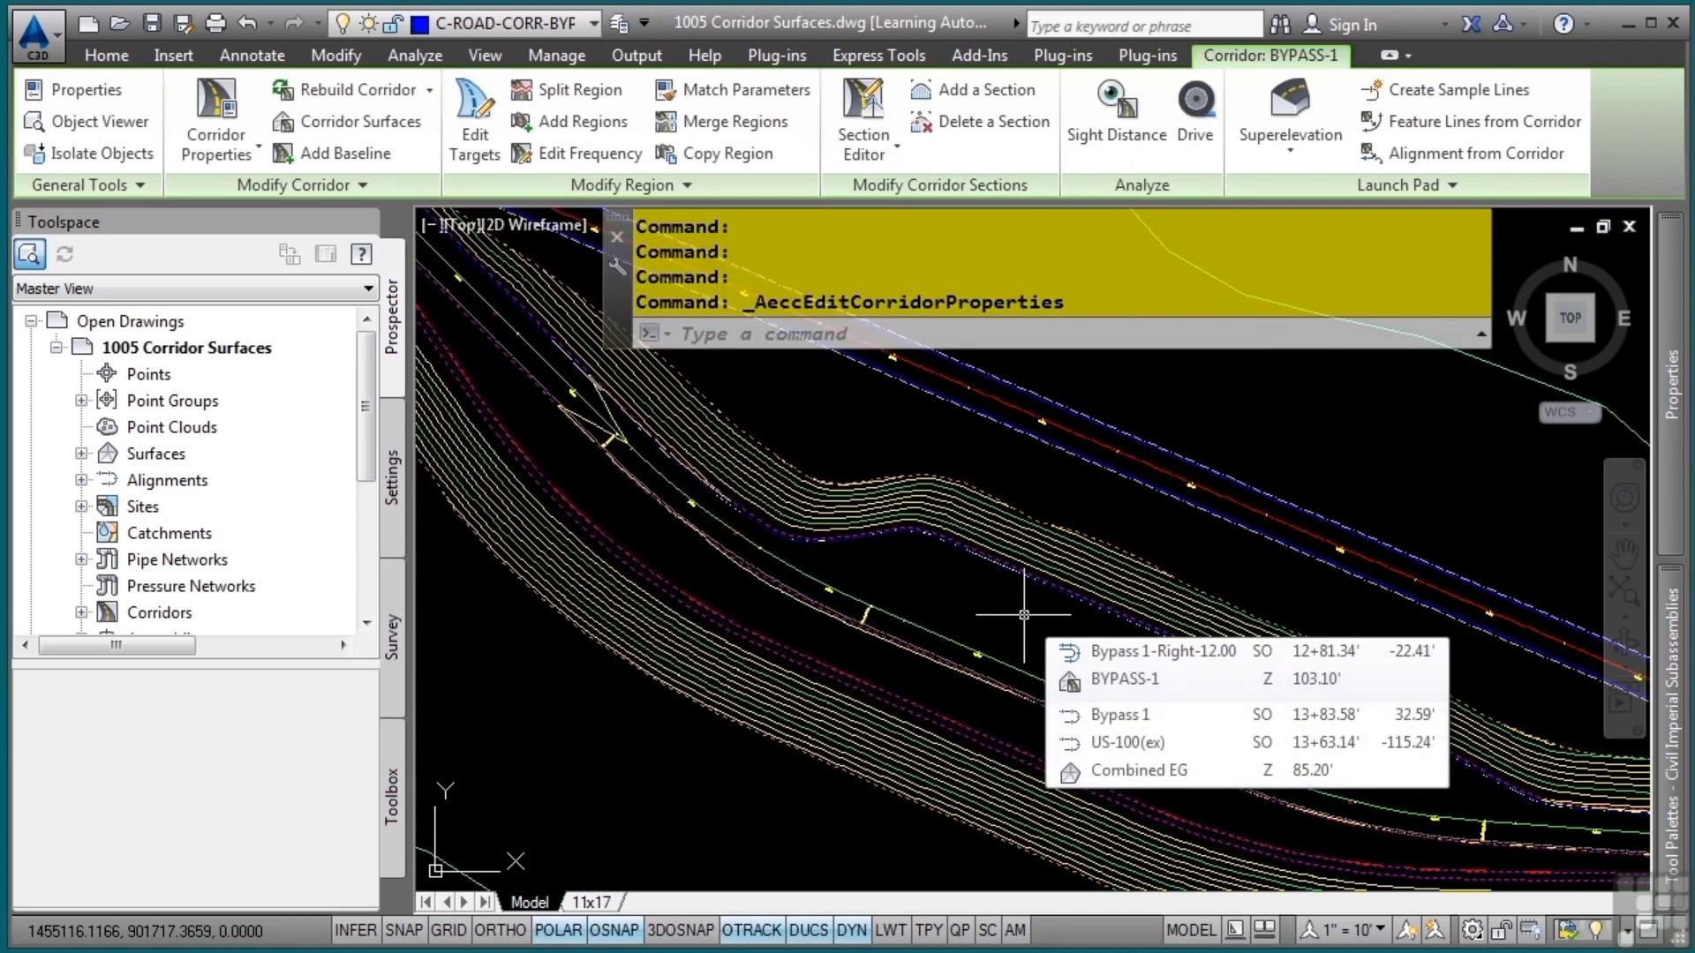
{"action": "left_click", "coordinate": [354, 131]}
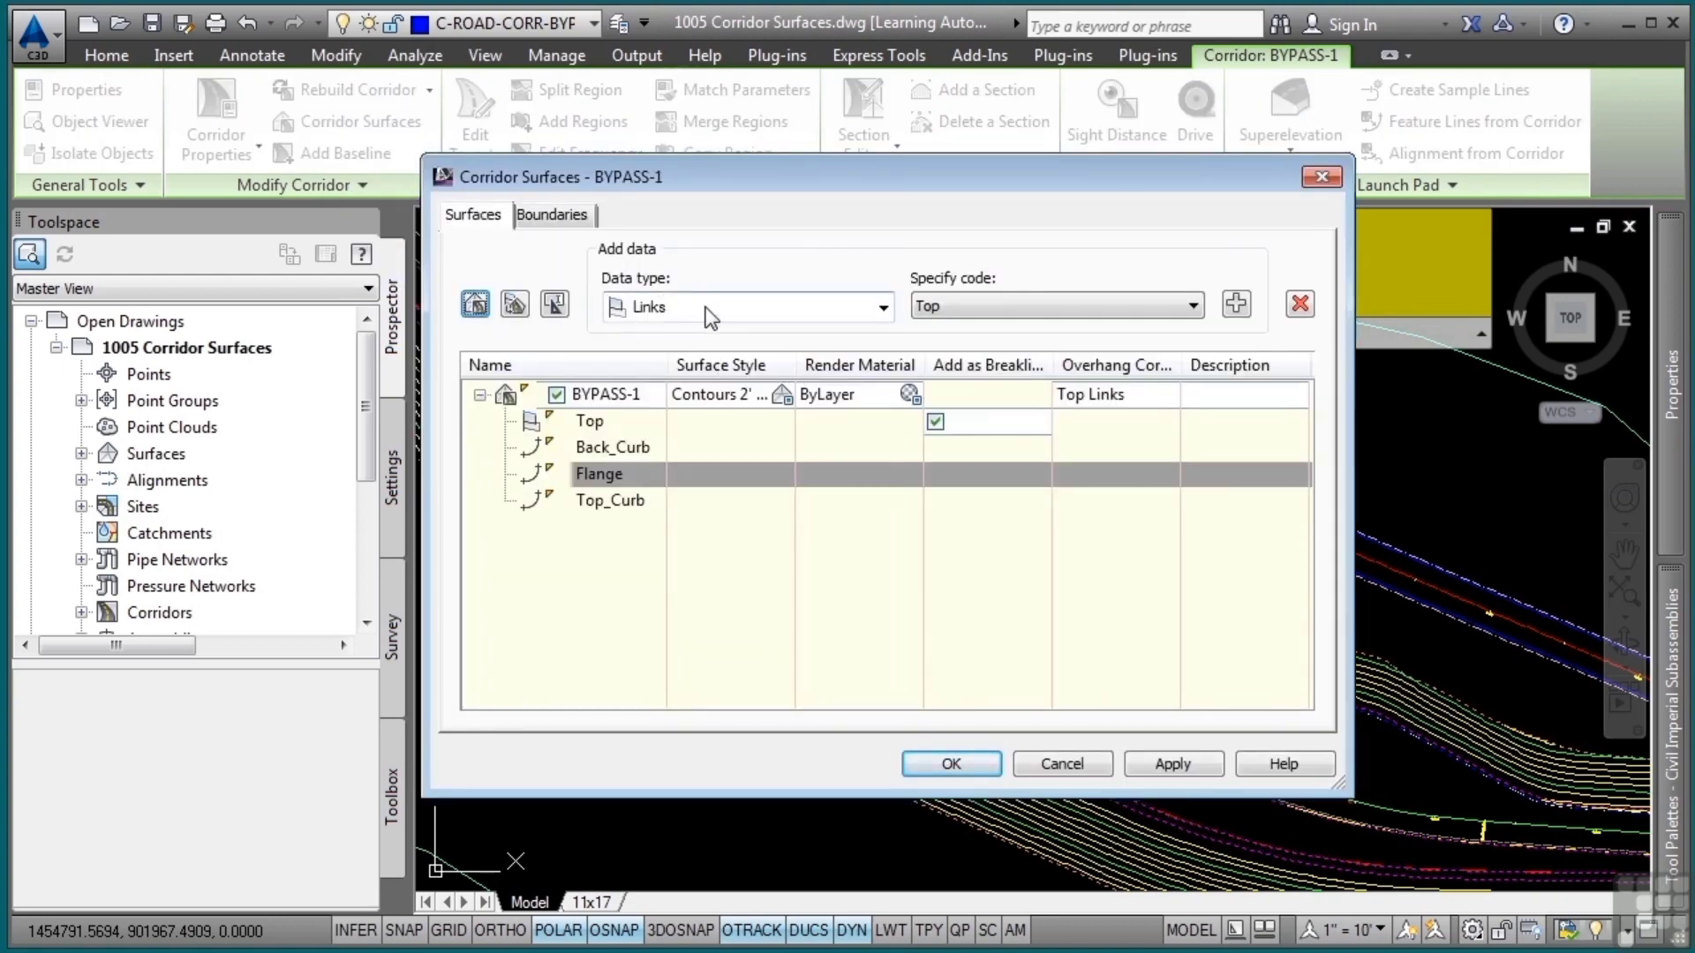
{"action": "left_click", "coordinate": [477, 305]}
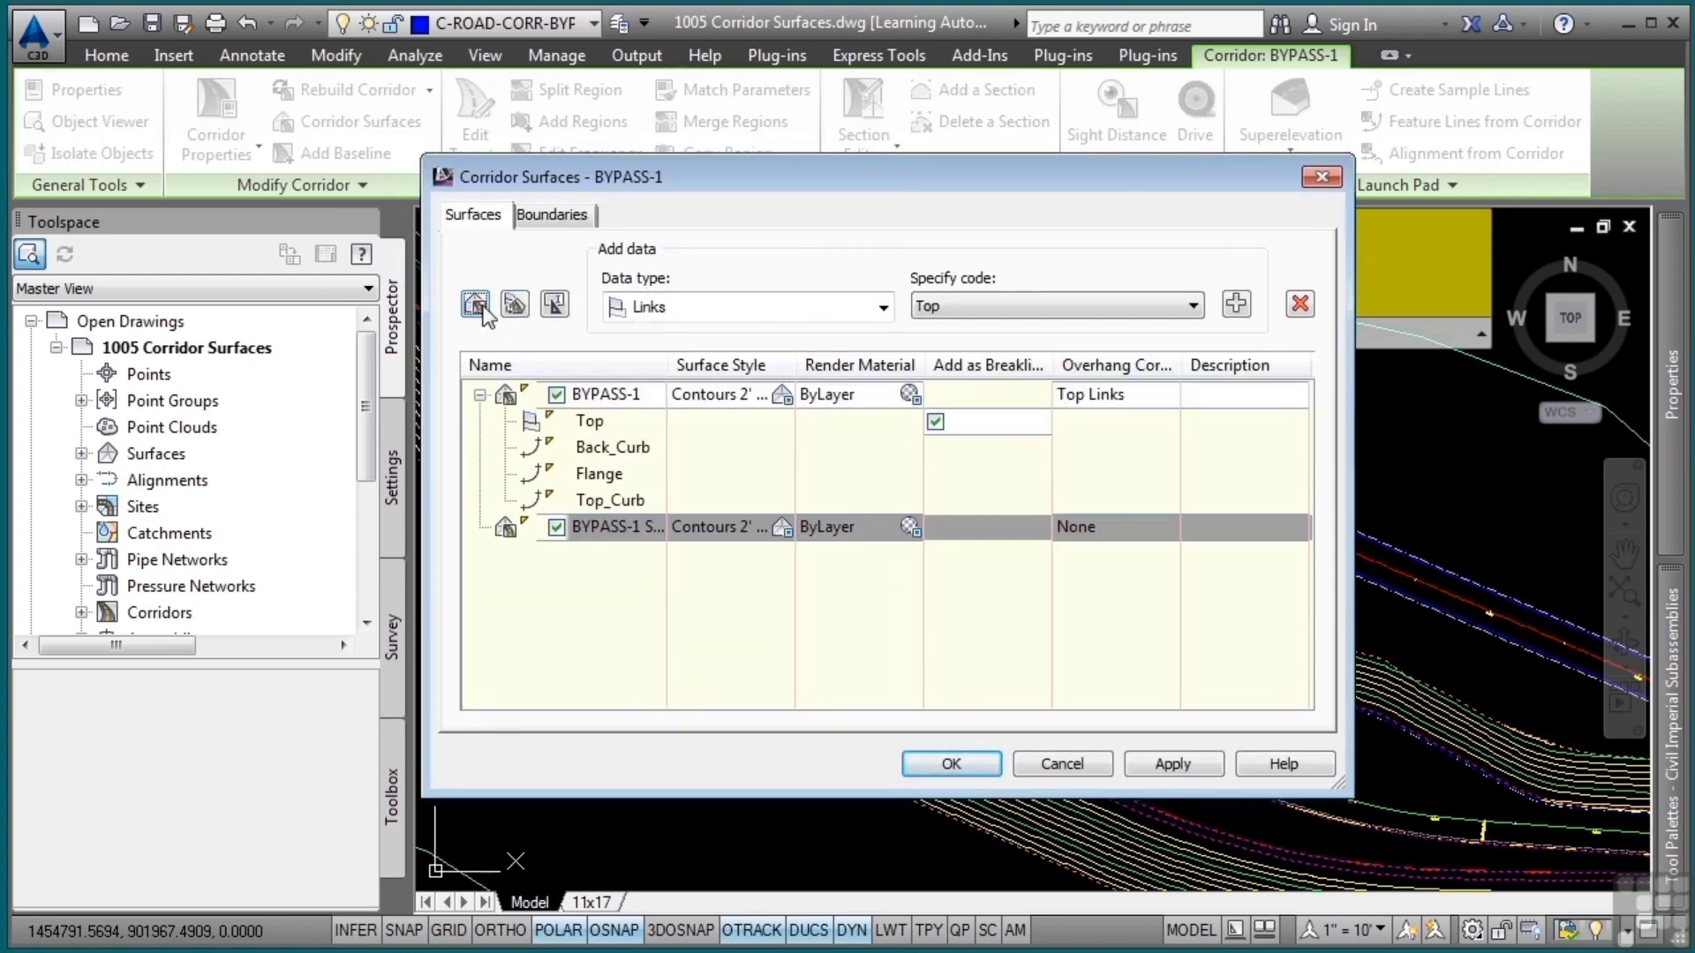
{"action": "left_click", "coordinate": [636, 527]}
{"action": "type", "text": "S"}
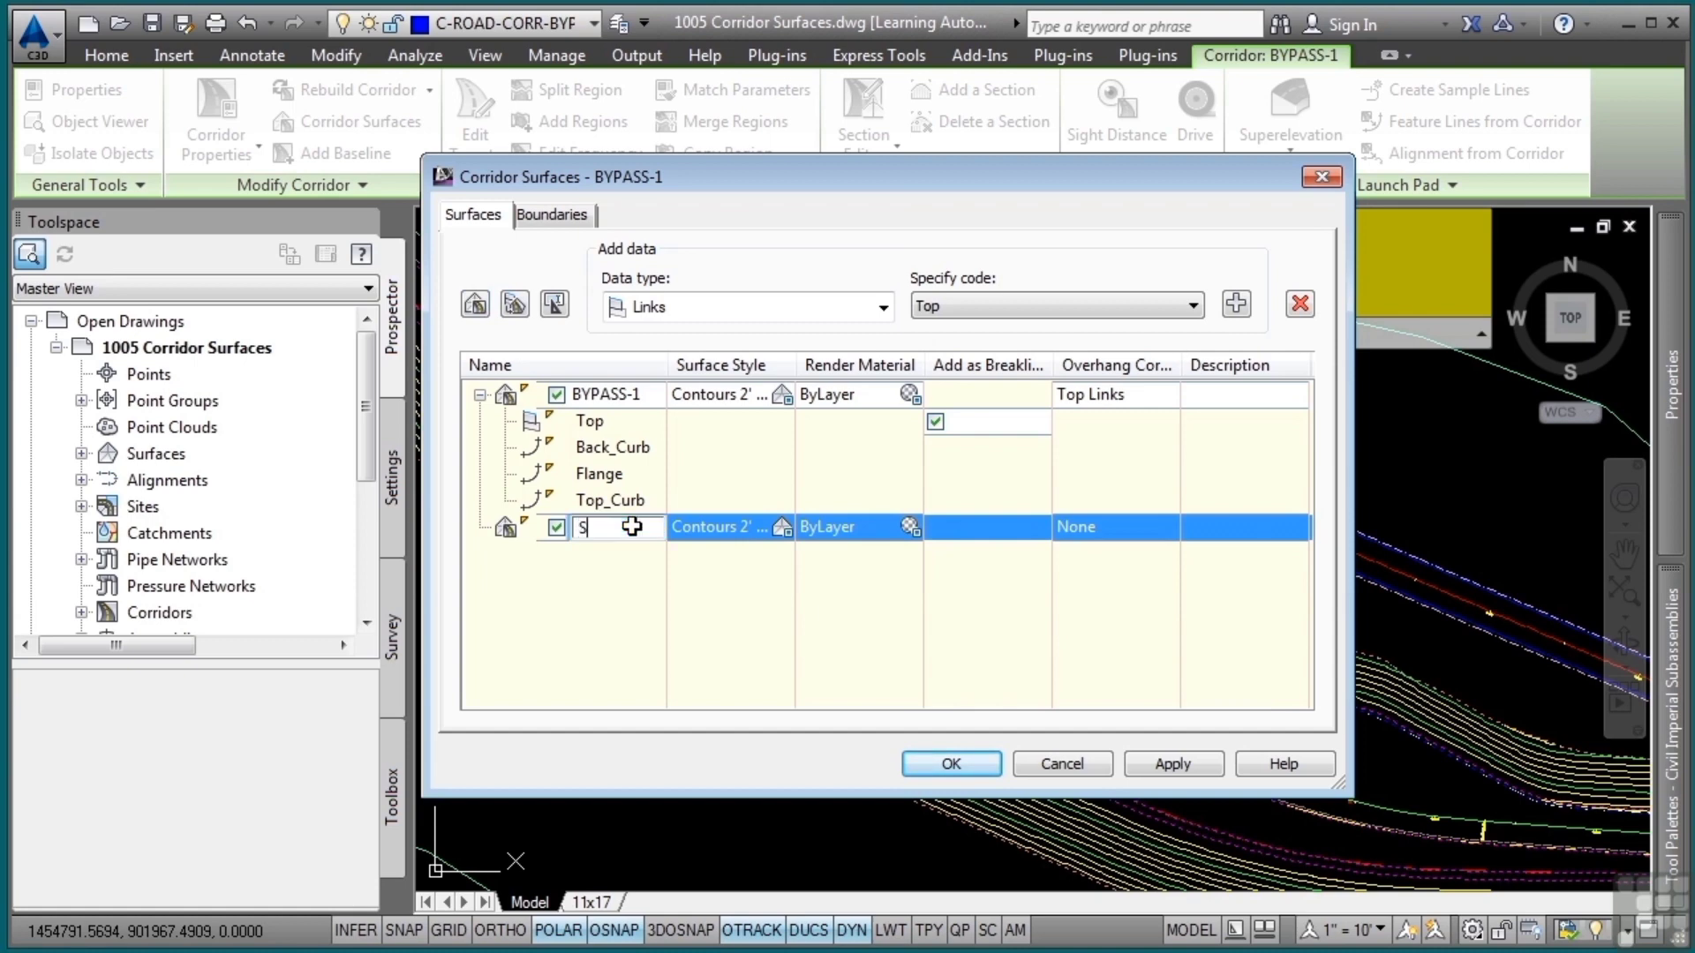
{"action": "type", "text": "ubgrade"}
Set the surface style of the Subgrade surface to _No Display
{"action": "left_click", "coordinate": [782, 527]}
{"action": "left_click", "coordinate": [877, 437]}
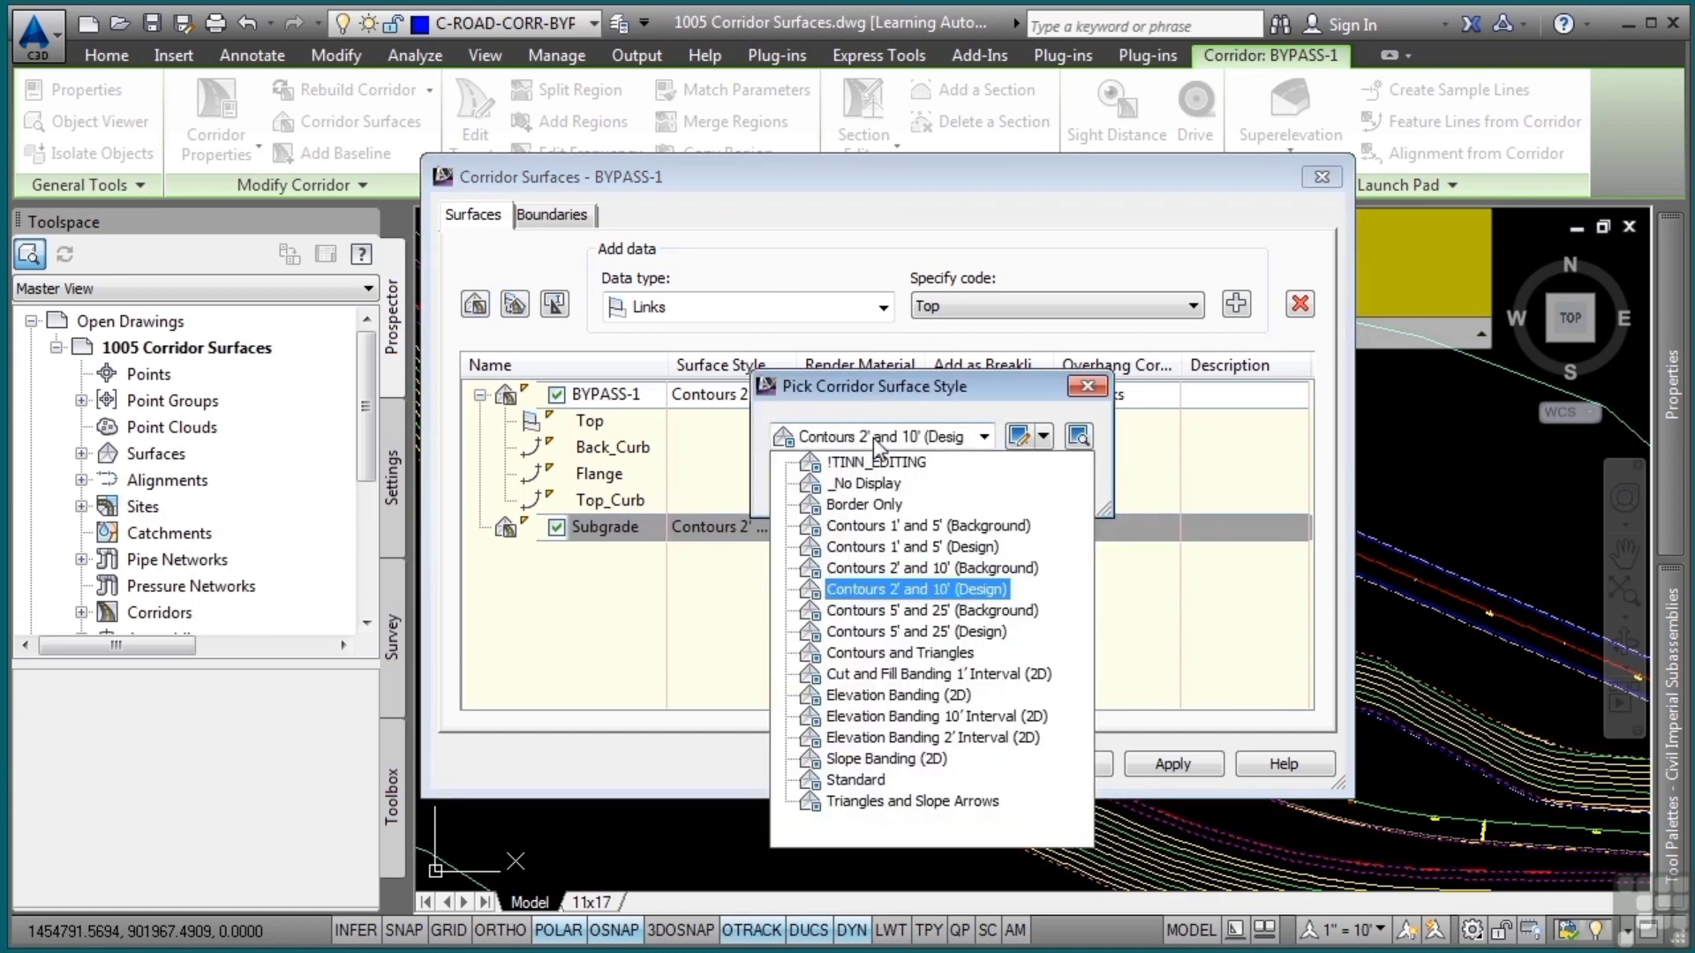
{"action": "left_click", "coordinate": [866, 489]}
{"action": "left_click", "coordinate": [825, 483]}
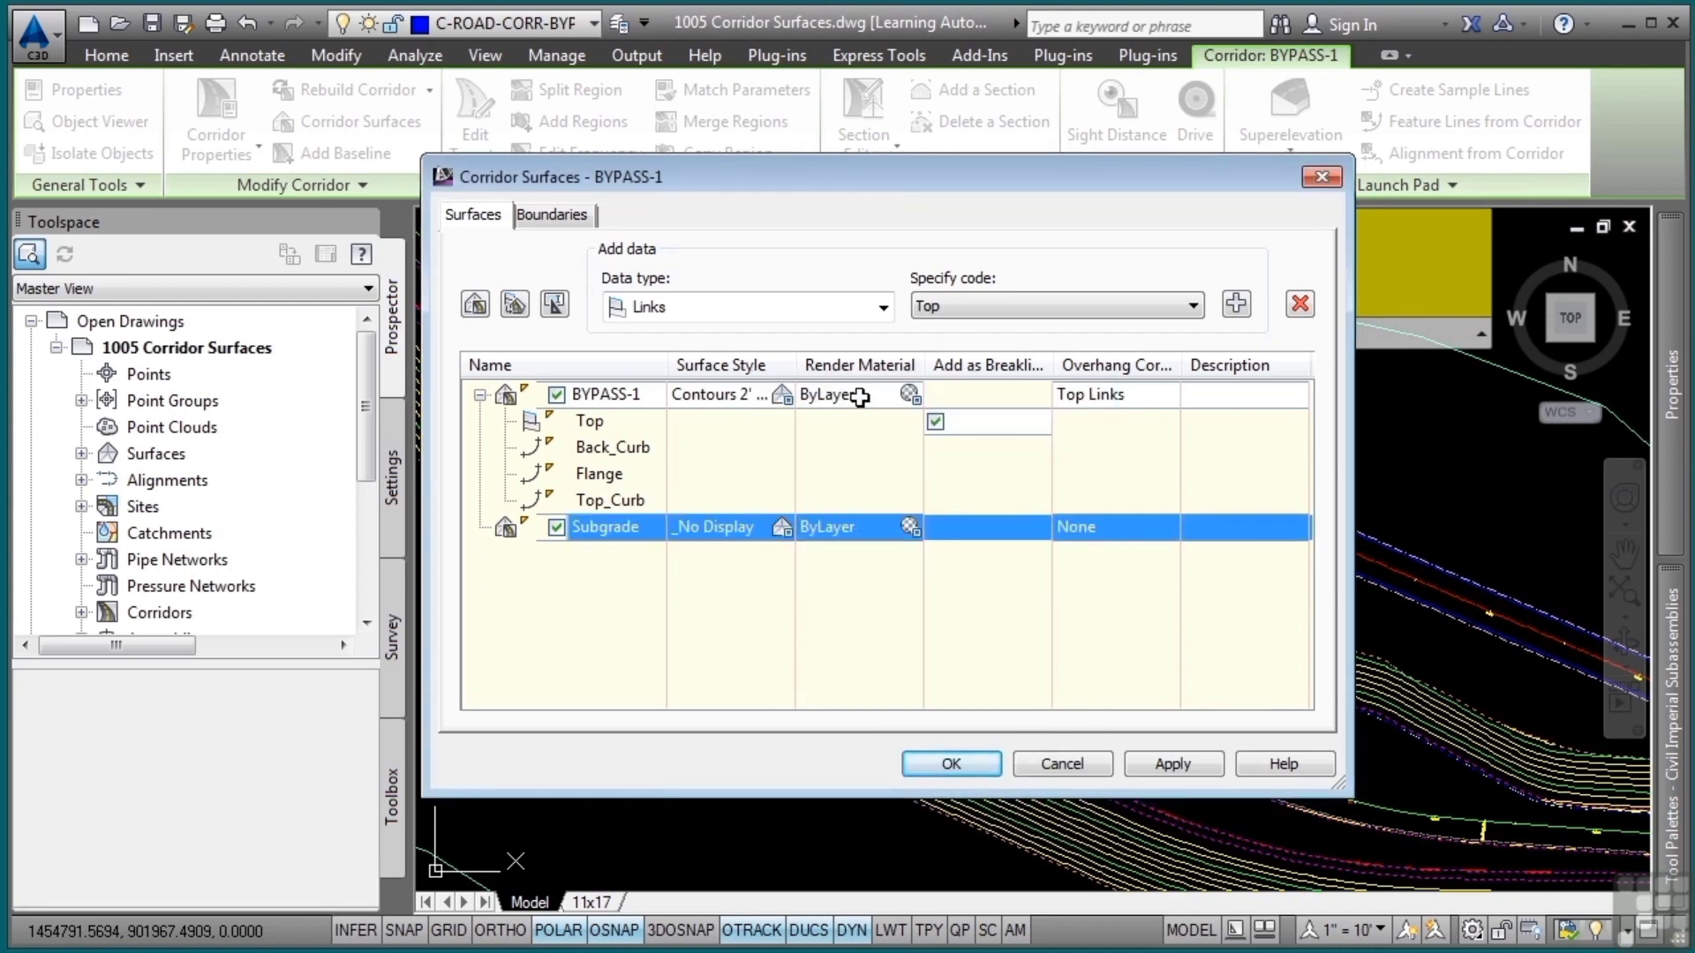
Add the Datum links to the Subgrade surface and include them as breaklines
{"action": "left_click", "coordinate": [999, 308]}
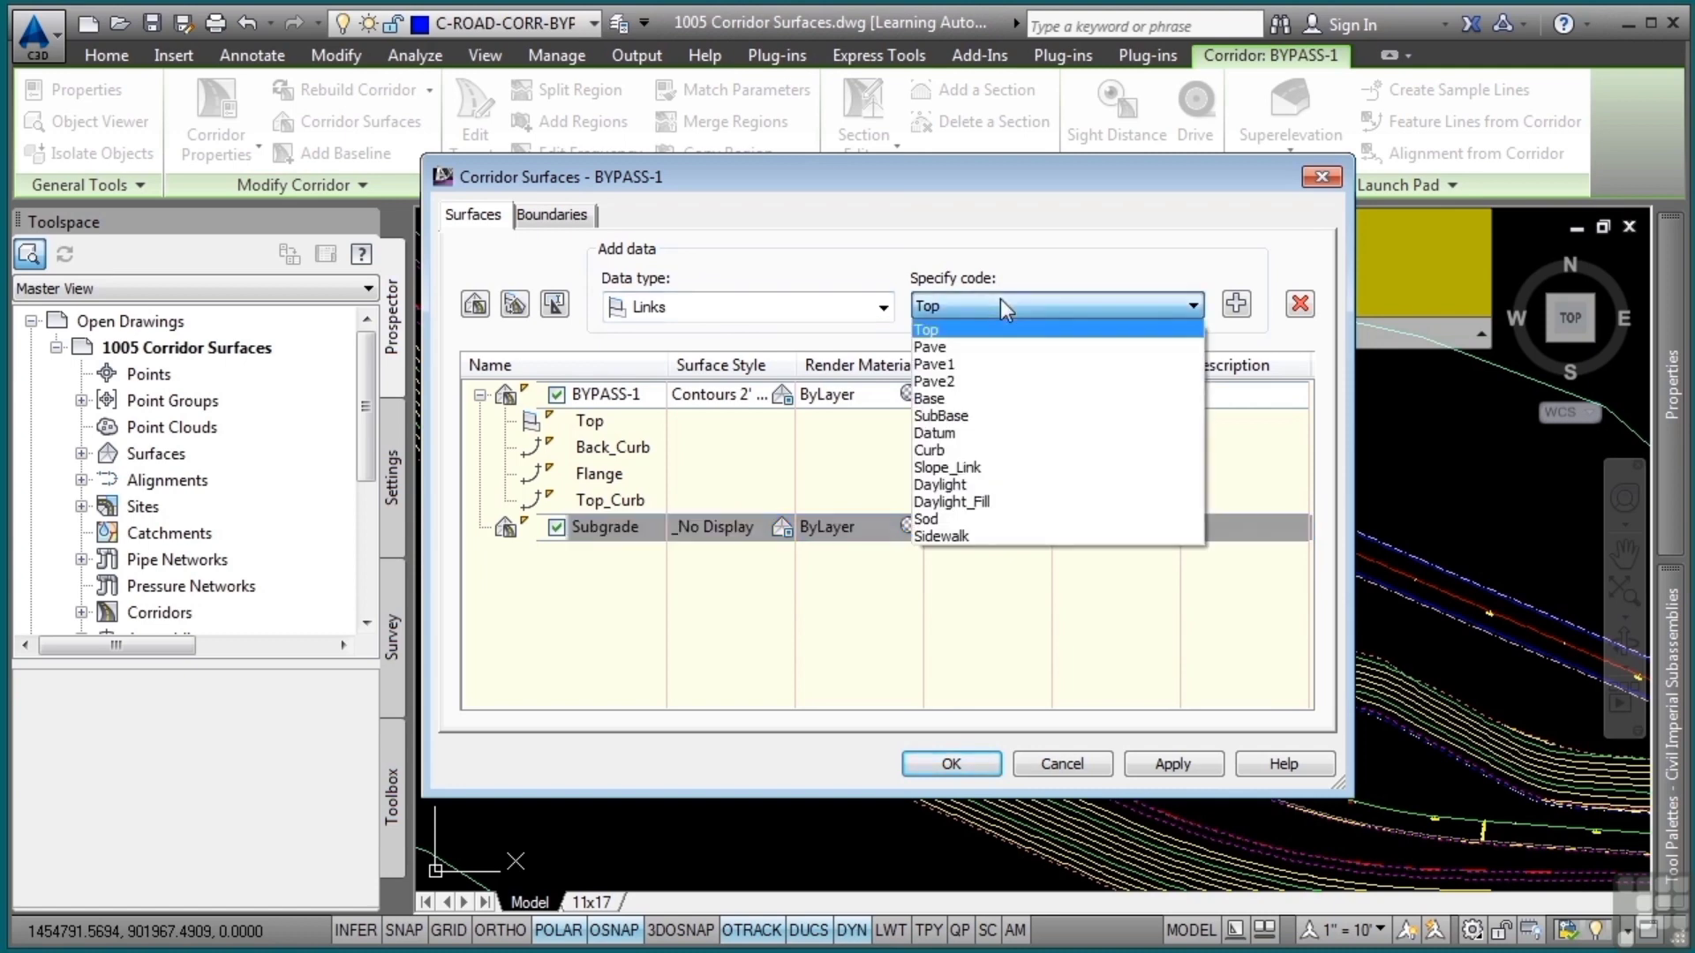
{"action": "left_click", "coordinate": [1018, 433]}
{"action": "left_click", "coordinate": [1001, 417]}
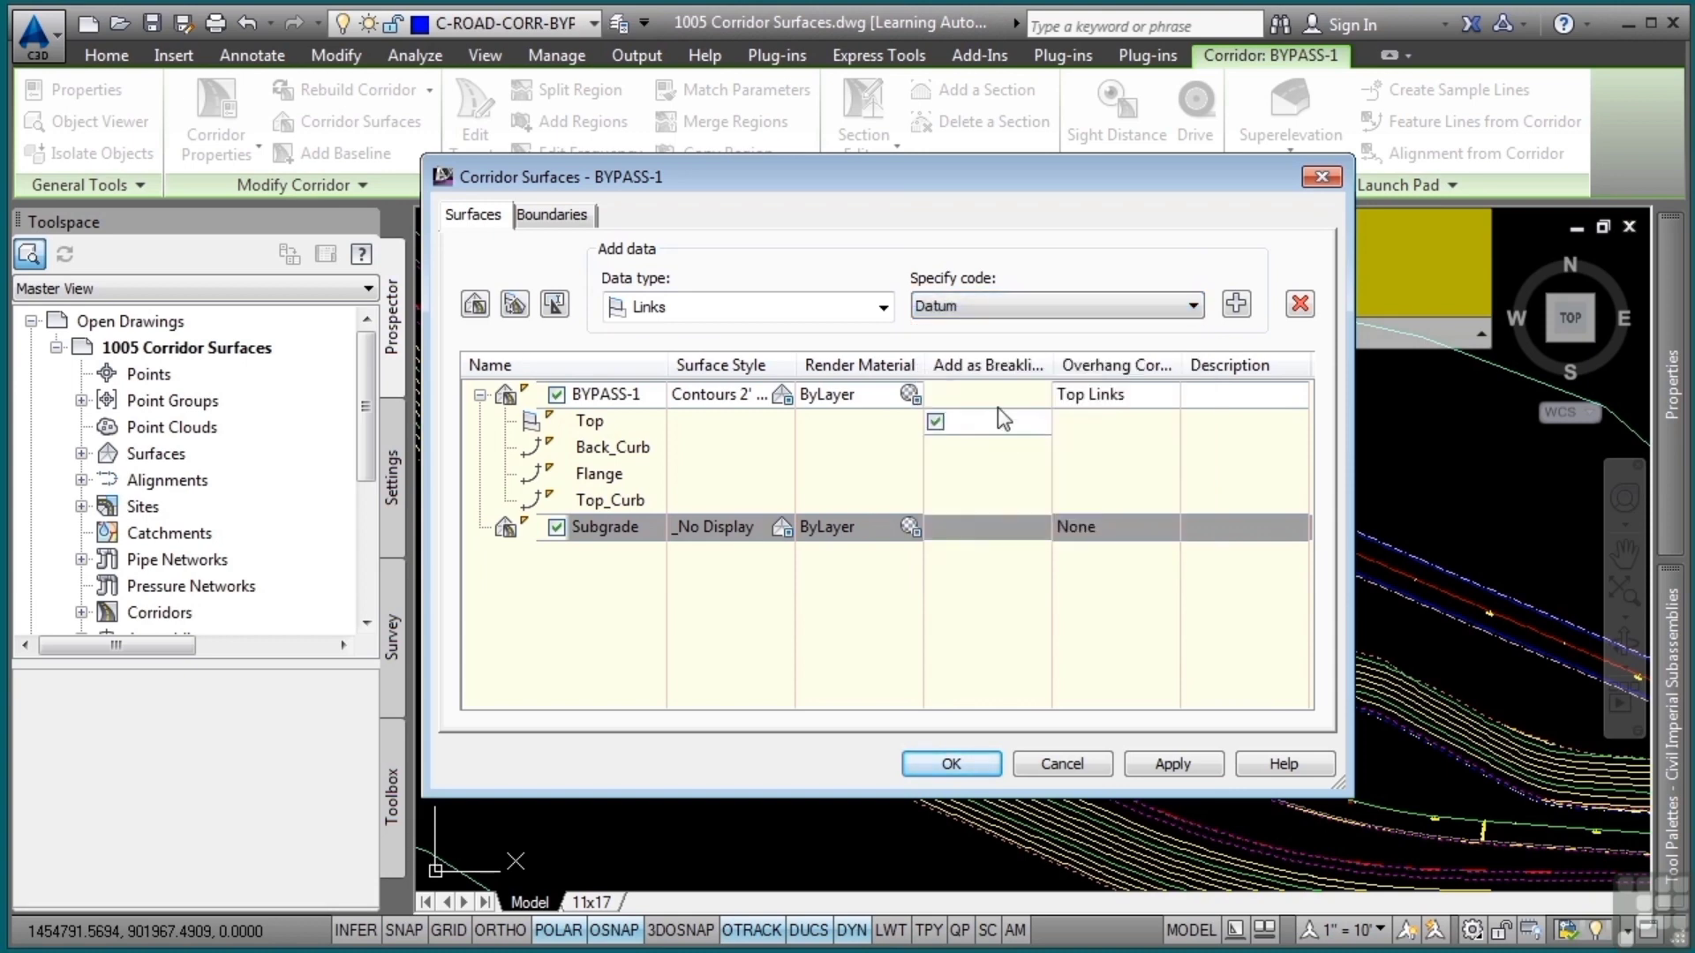
{"action": "left_click", "coordinate": [1236, 304]}
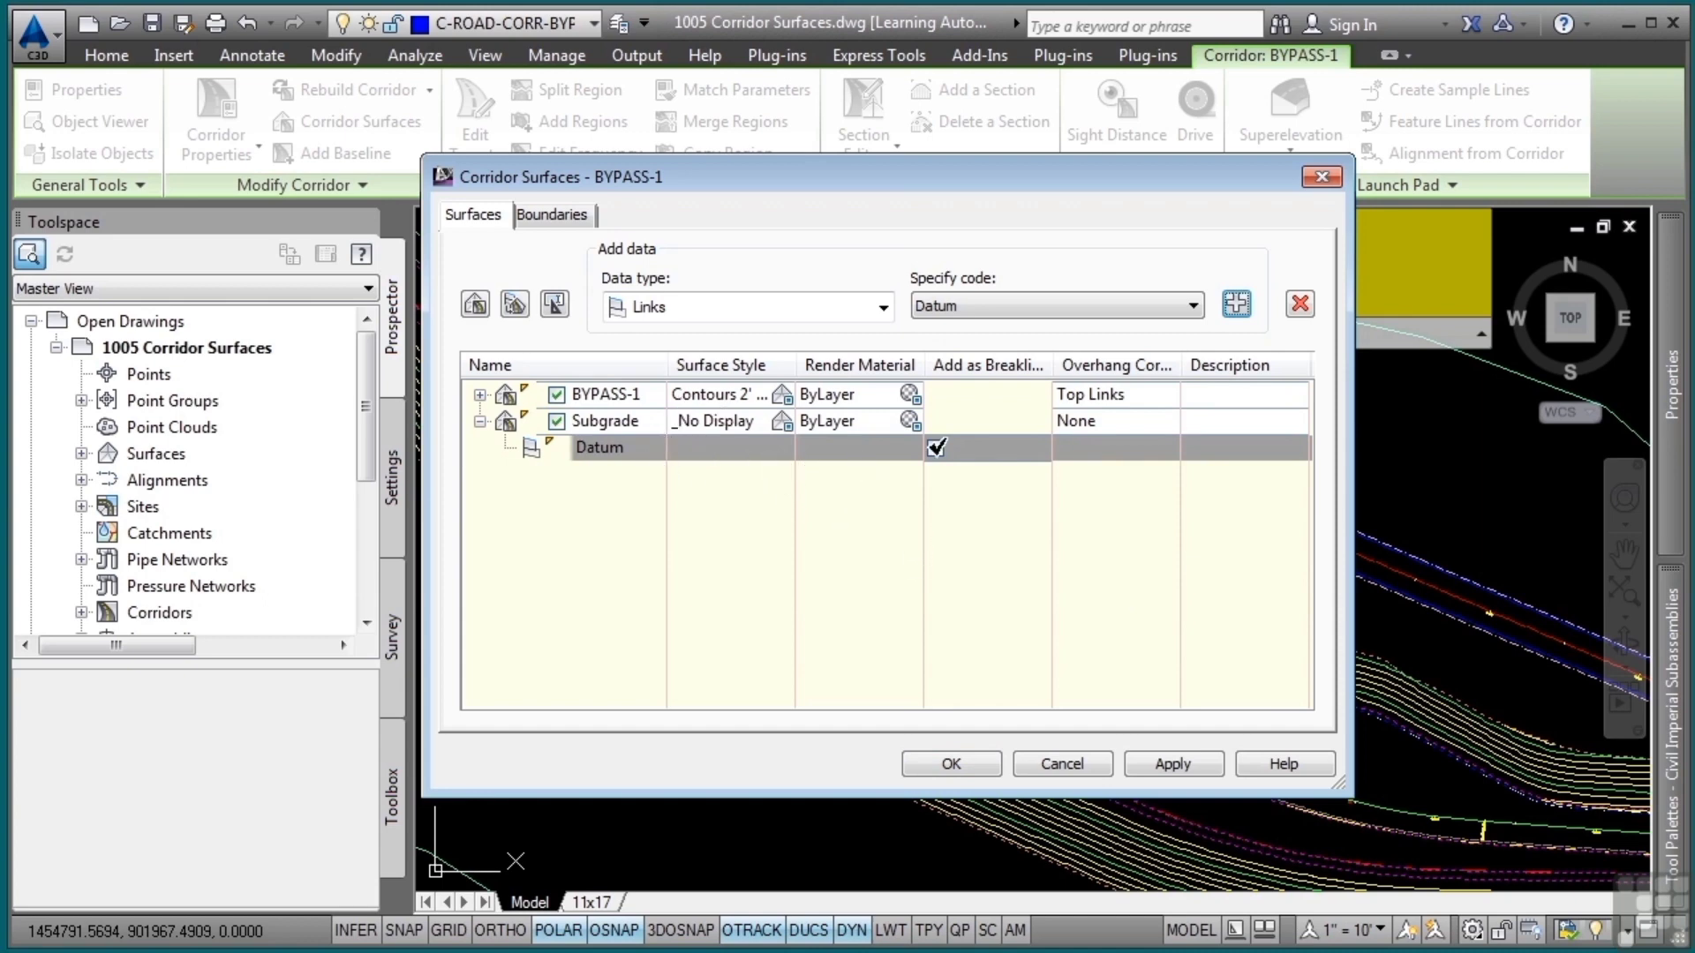
{"action": "left_click", "coordinate": [1064, 569]}
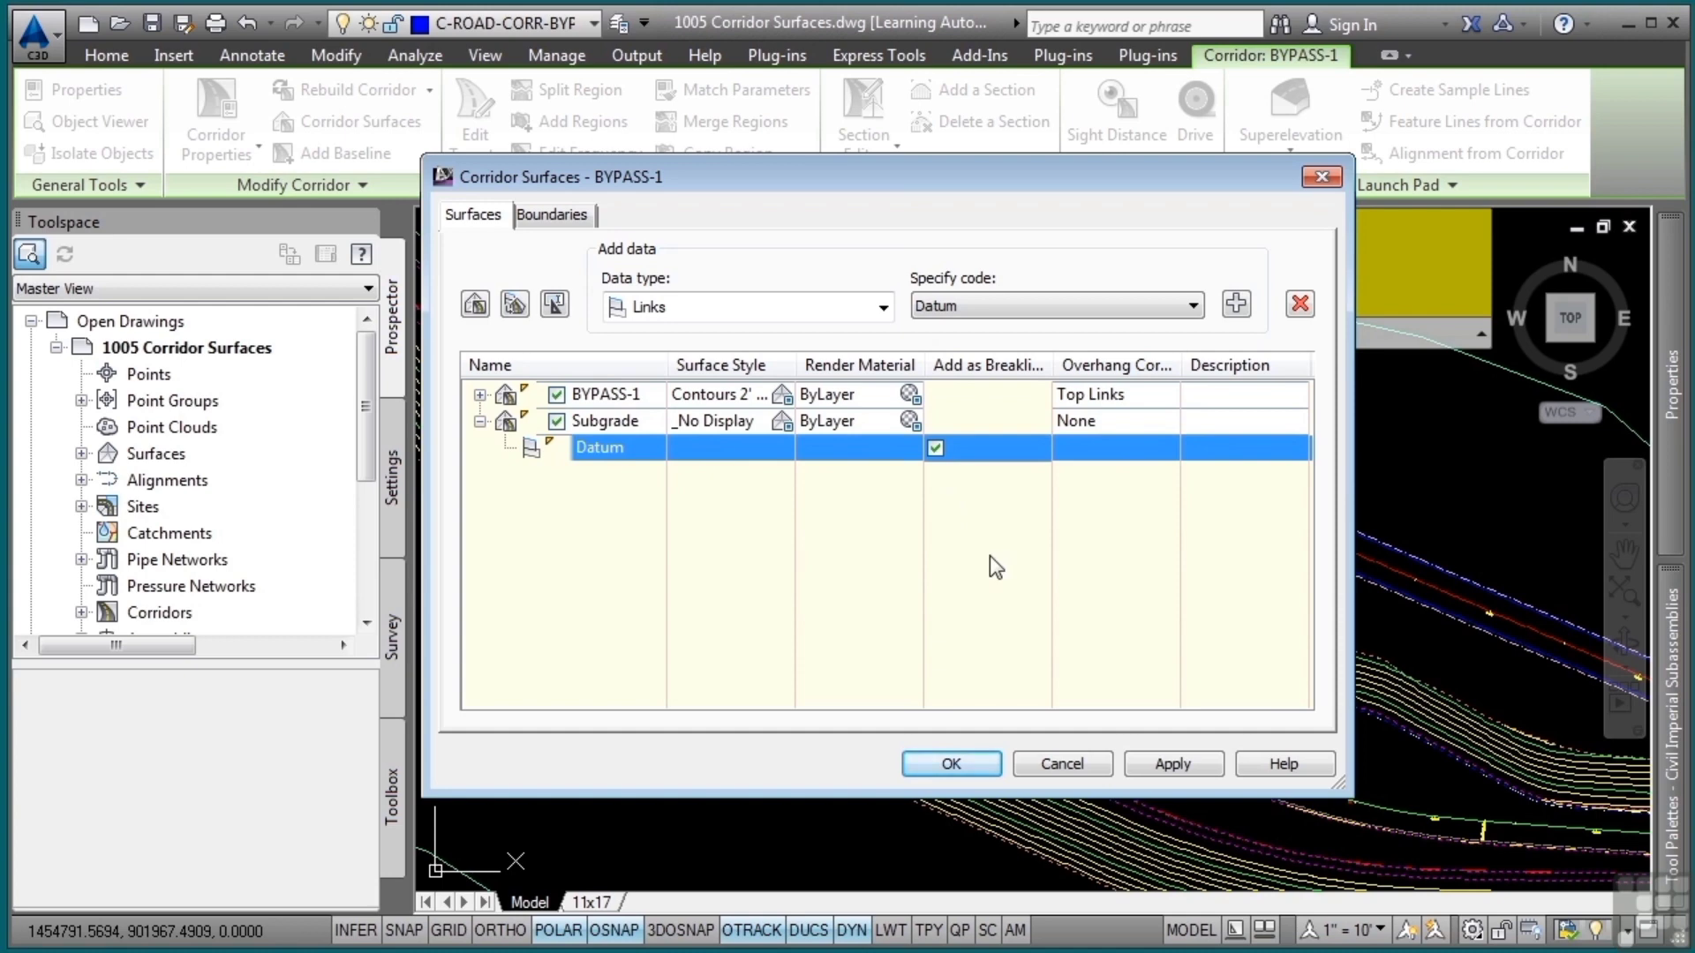
Set the Subgrade surface's overhang correction to Bottom Links and rebuild the corridor
{"action": "left_click", "coordinate": [1142, 424]}
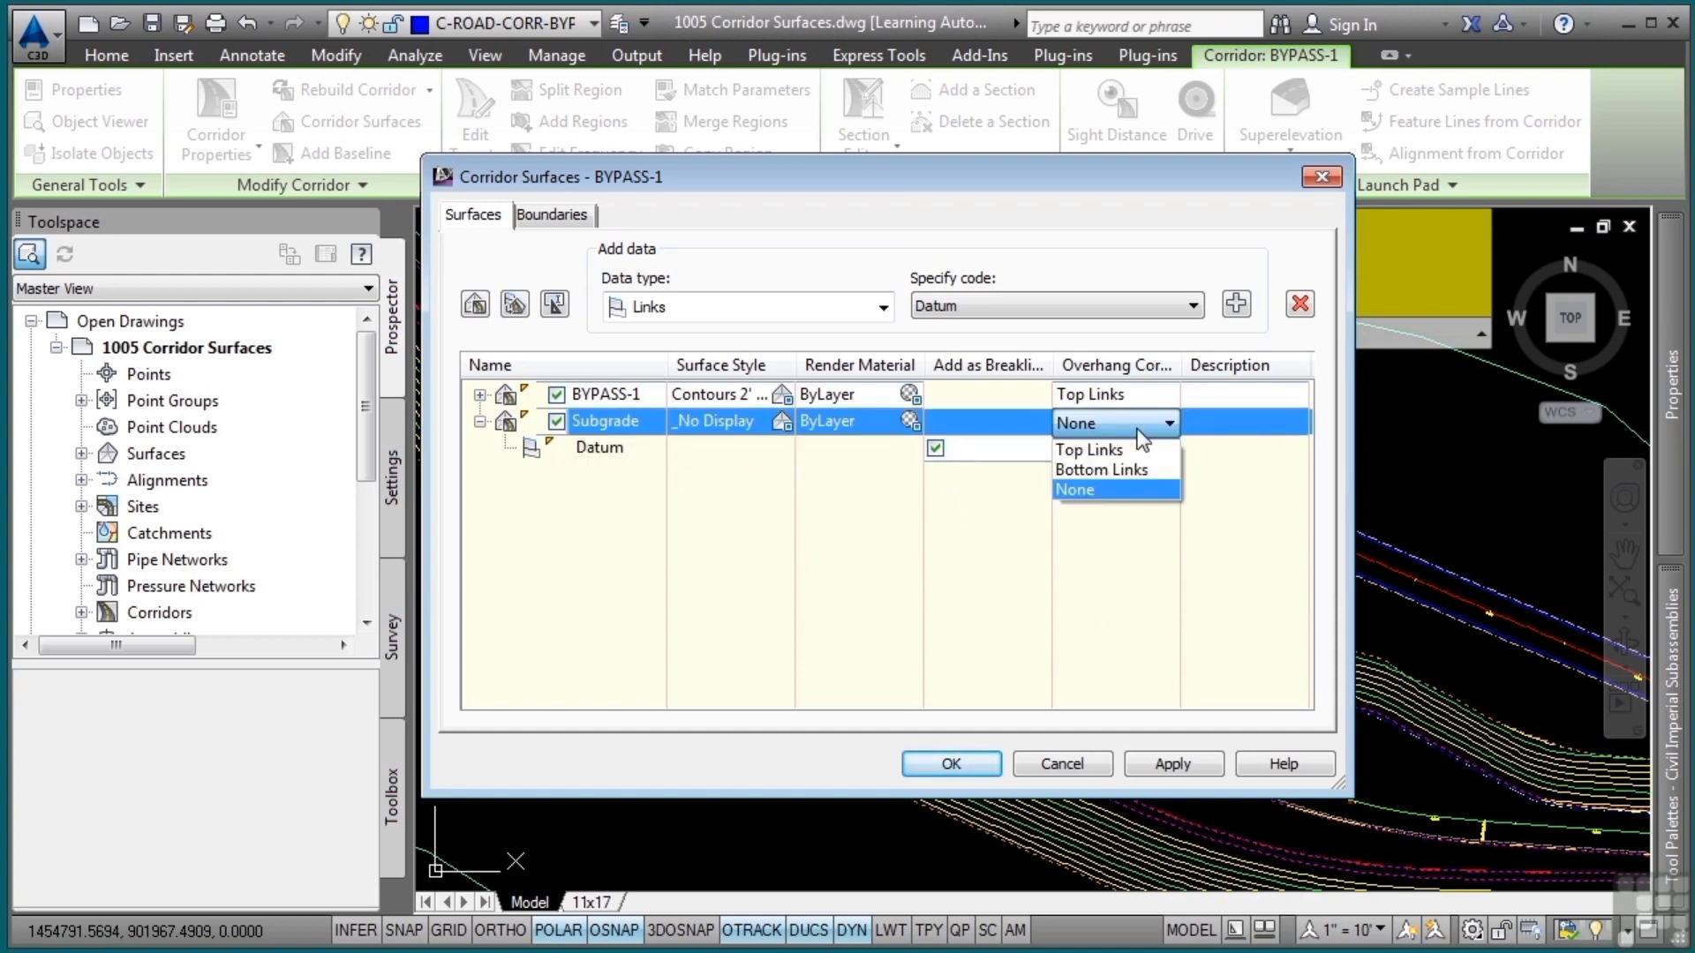
{"action": "left_click", "coordinate": [1124, 466]}
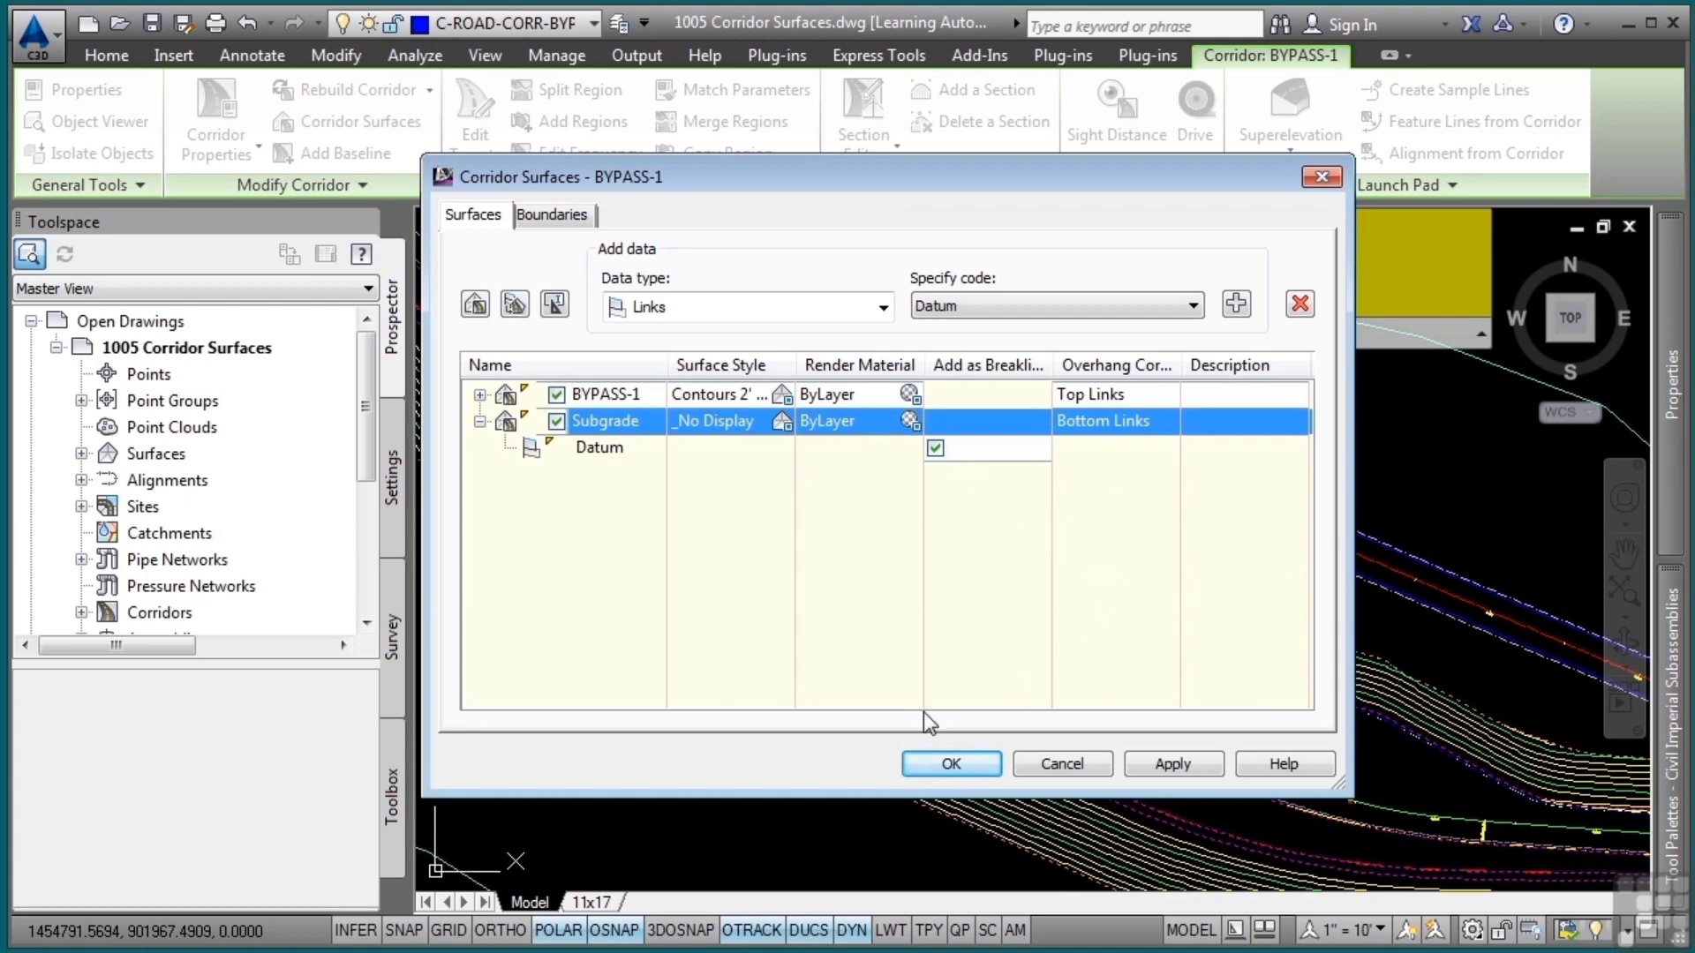
{"action": "left_click", "coordinate": [949, 765]}
{"action": "left_click", "coordinate": [821, 388]}
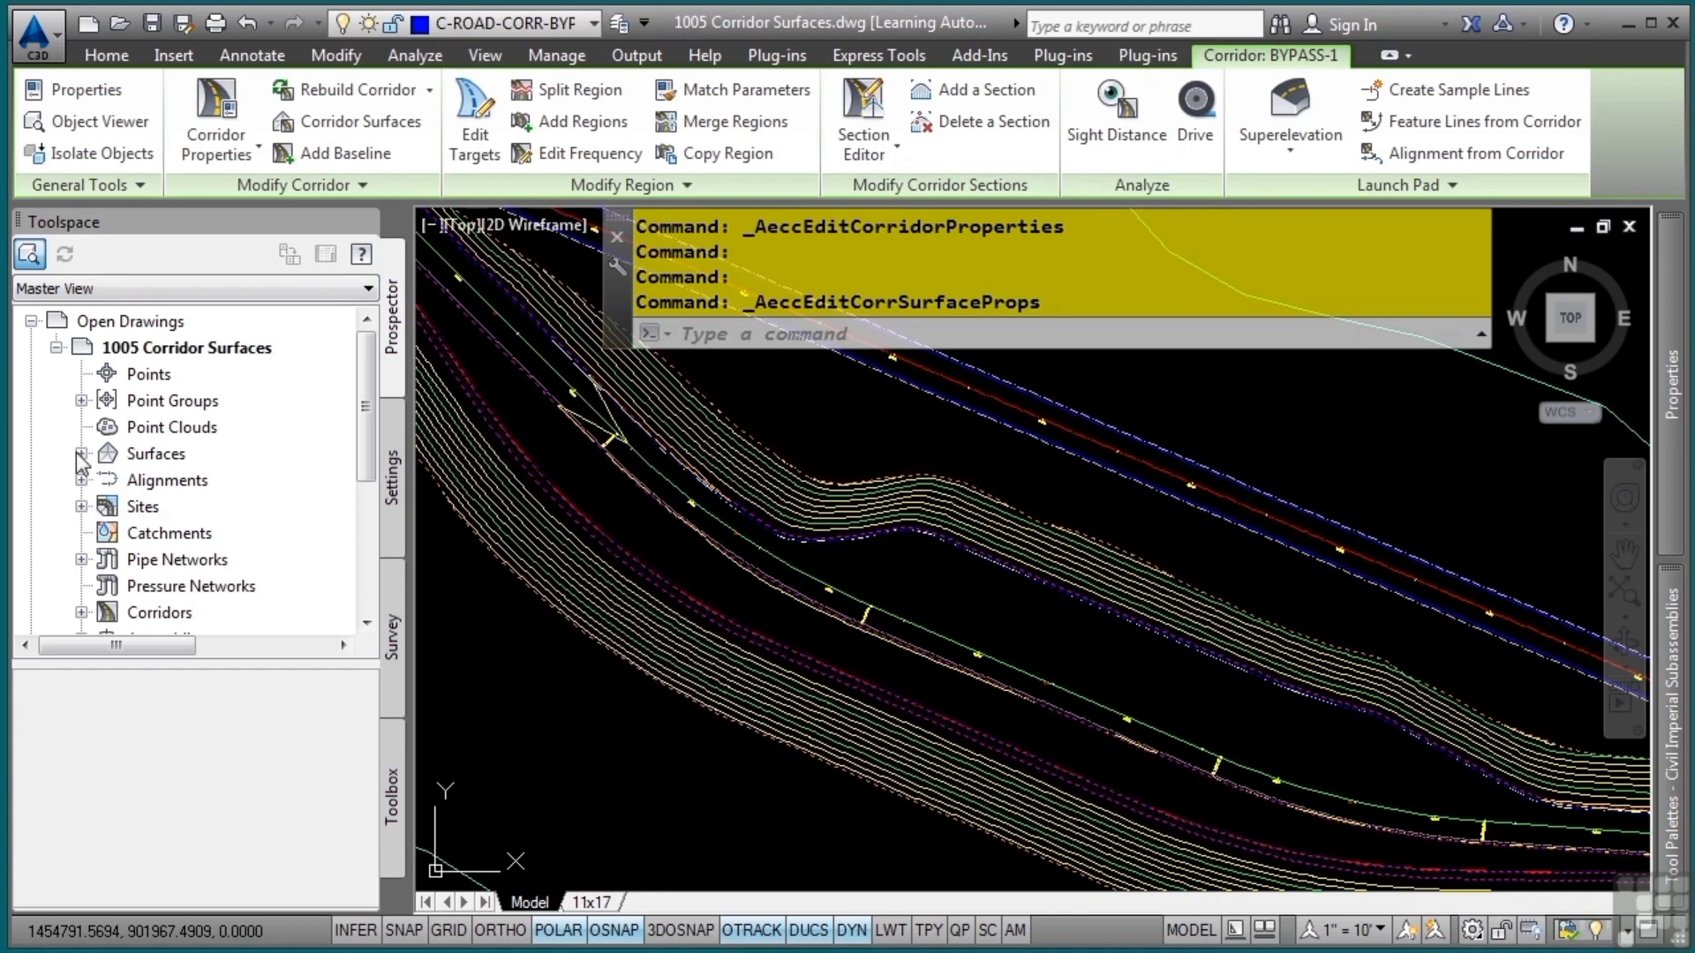
Expand the drawing's surface collection to check the corridor surfaces it contains
{"action": "left_click", "coordinate": [81, 454]}
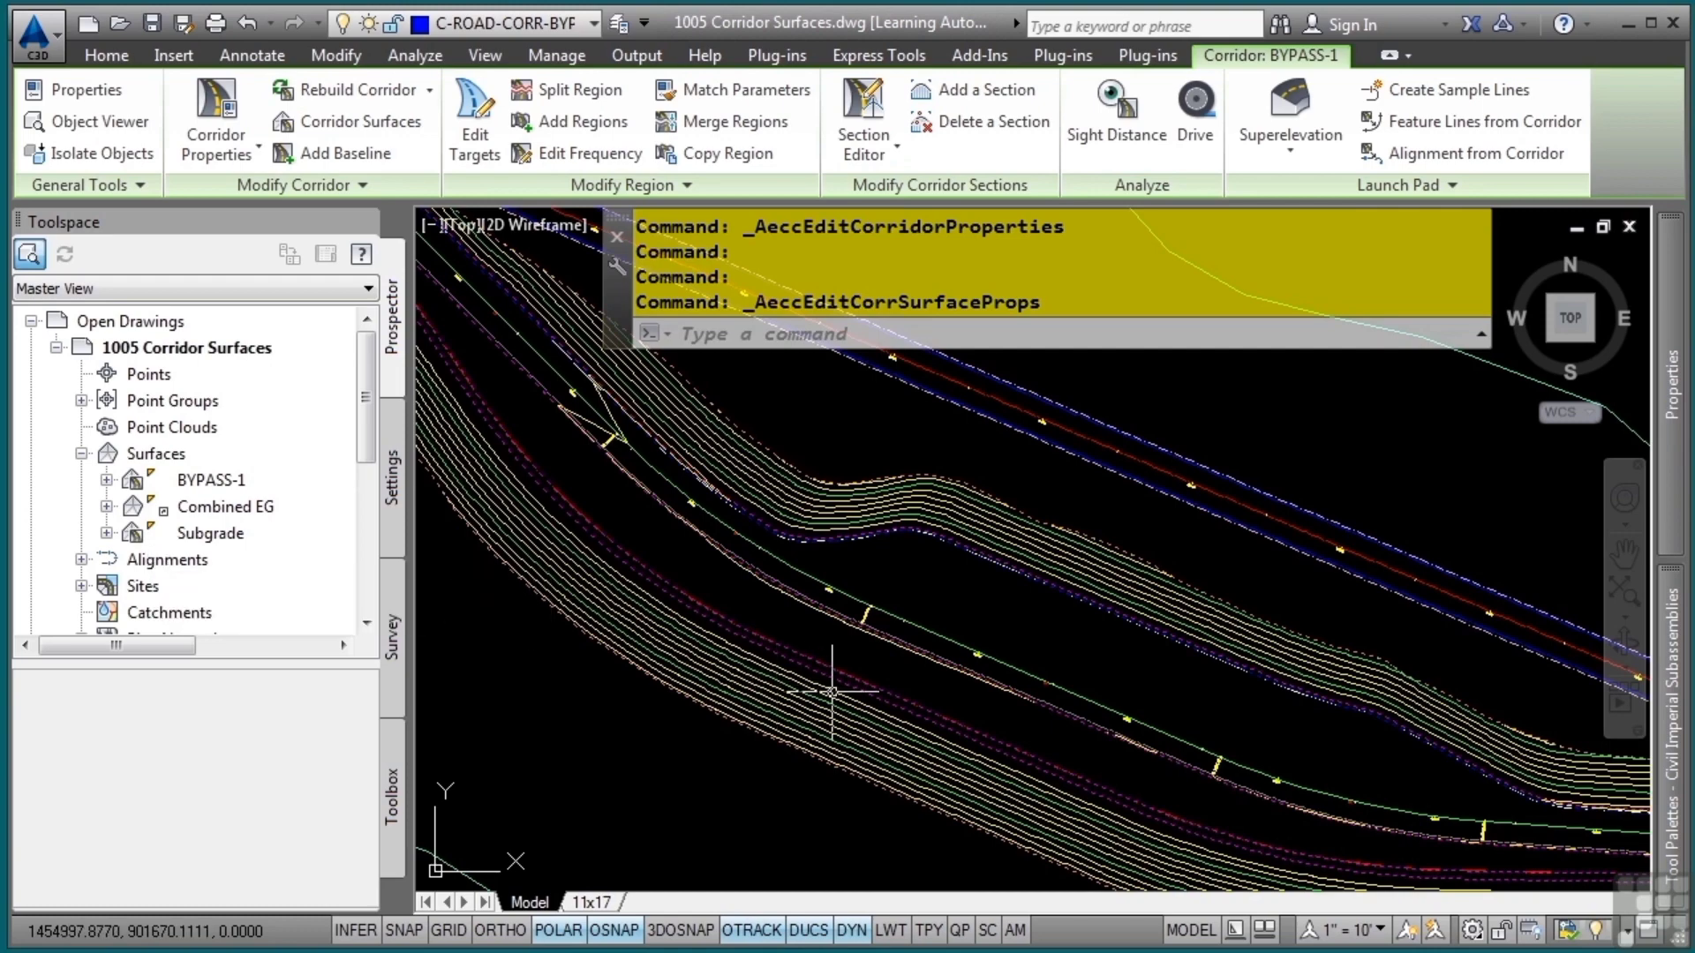
{"action": "mouse_move", "coordinate": [832, 692]}
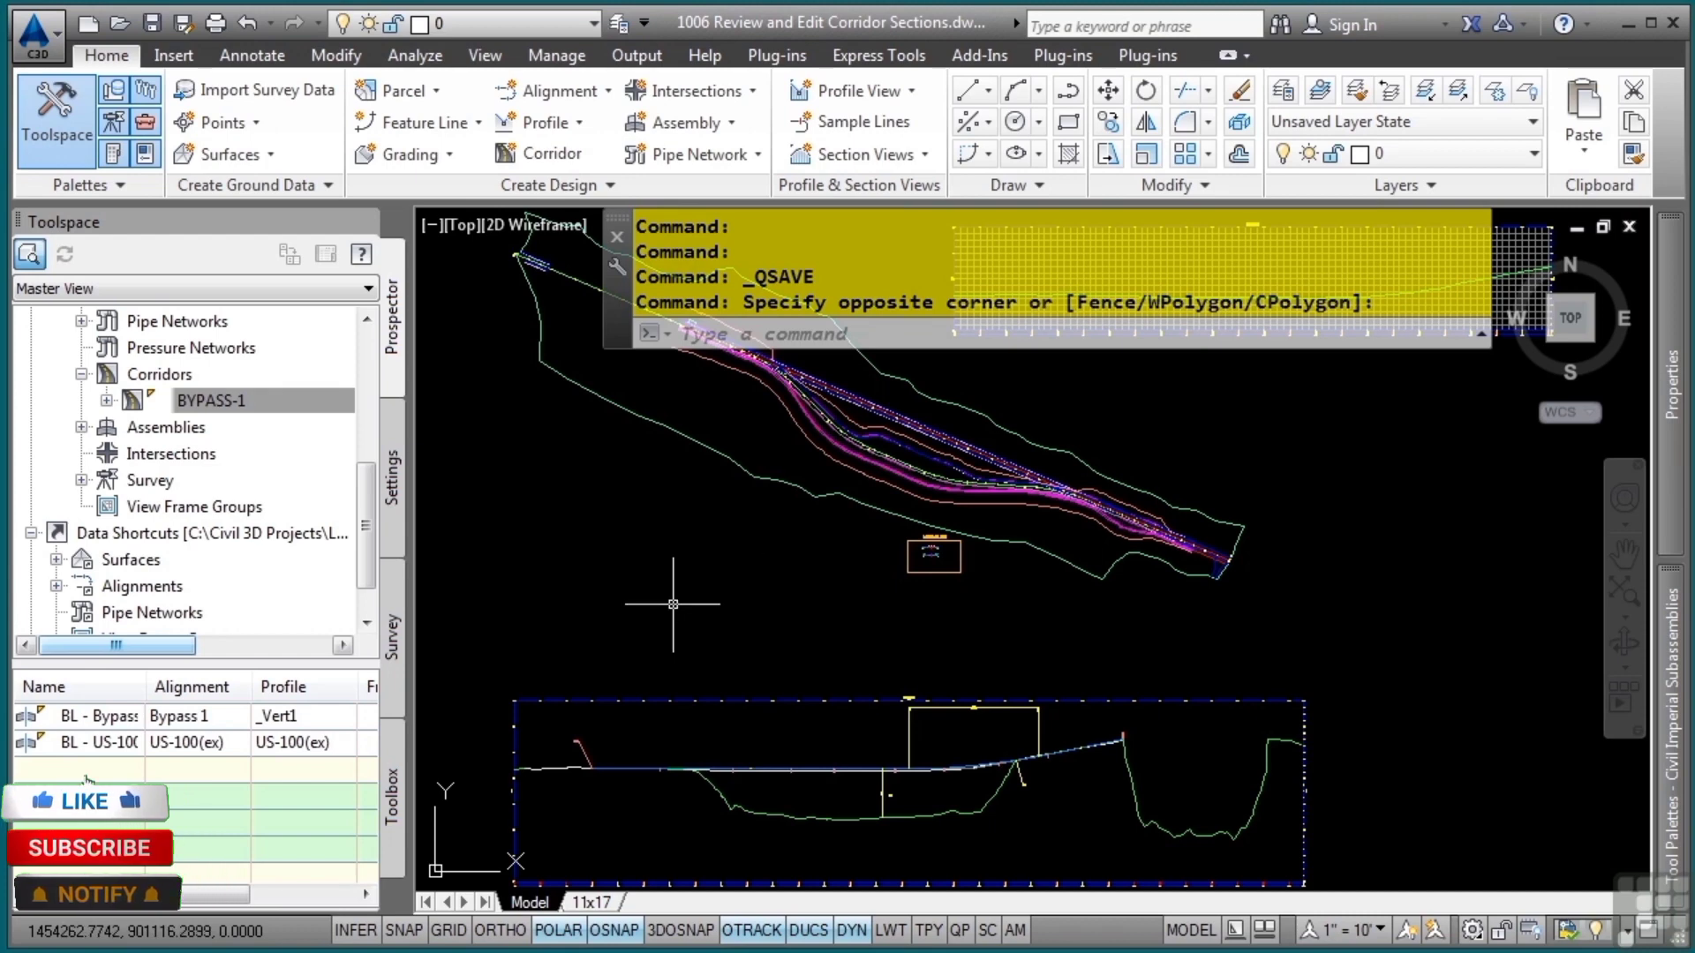
Open the BYPASS-1 corridor of the 1006 Review and Edit Corridor Sections drawing in the Section Editor and collapse the Toolspace
{"action": "mouse_move", "coordinate": [672, 605]}
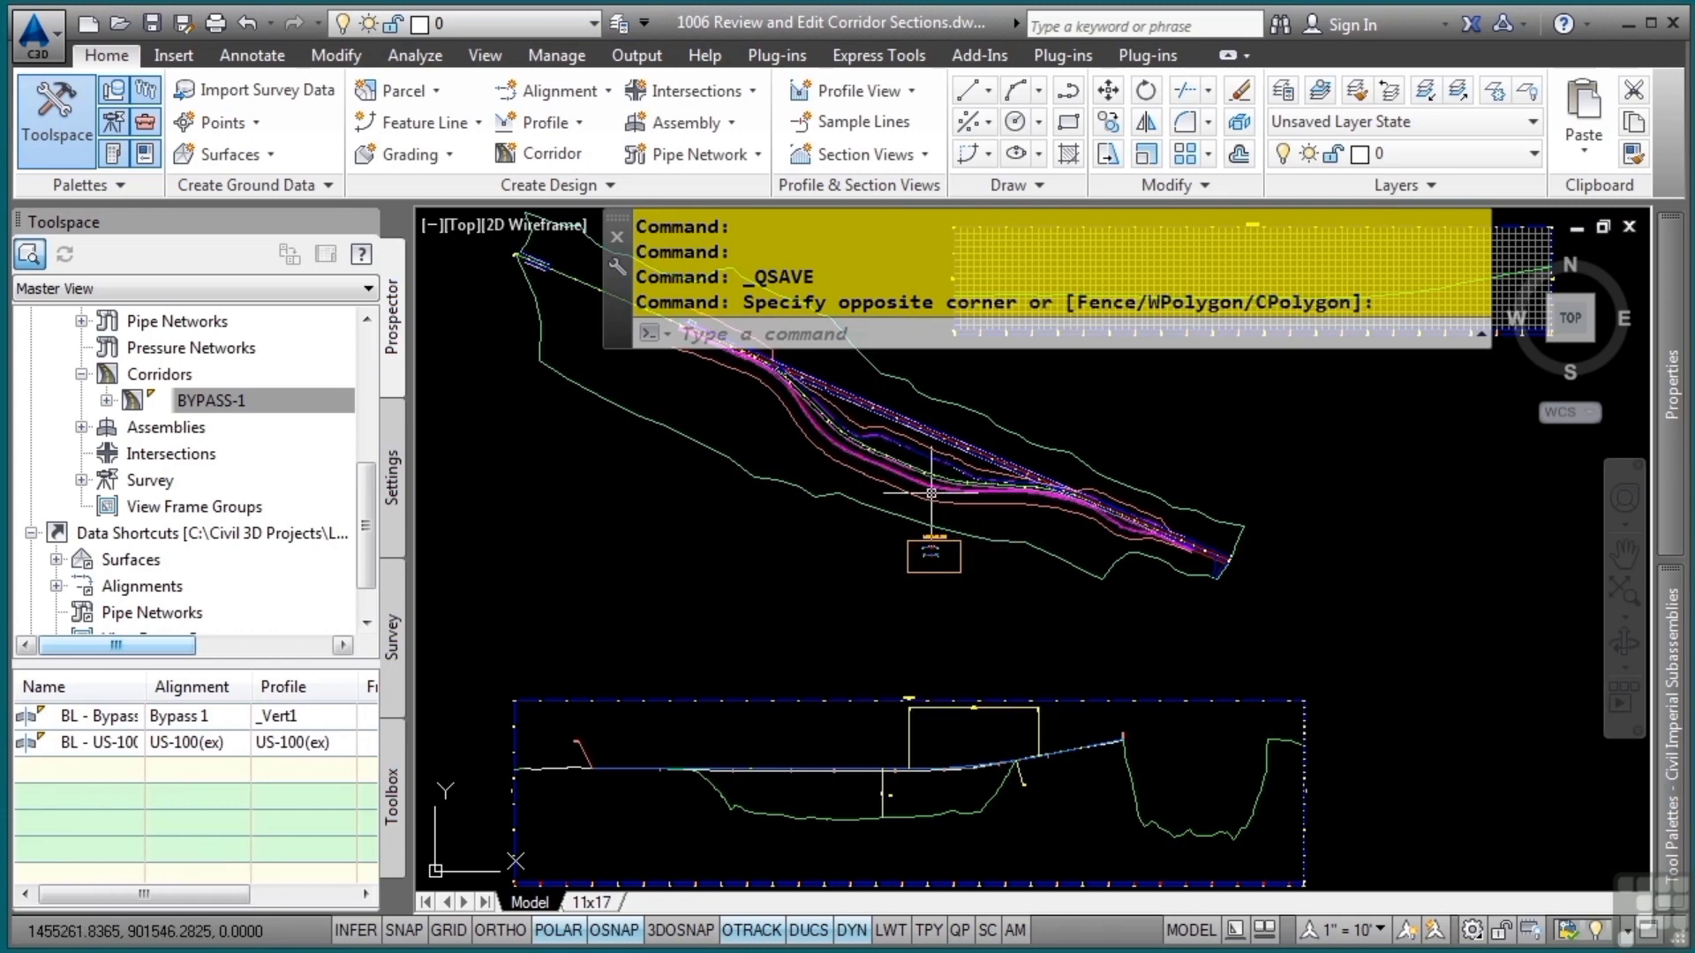
{"action": "scroll", "coordinate": [930, 493], "scroll_direction": "up", "scroll_amount": 5}
{"action": "left_click", "coordinate": [890, 604]}
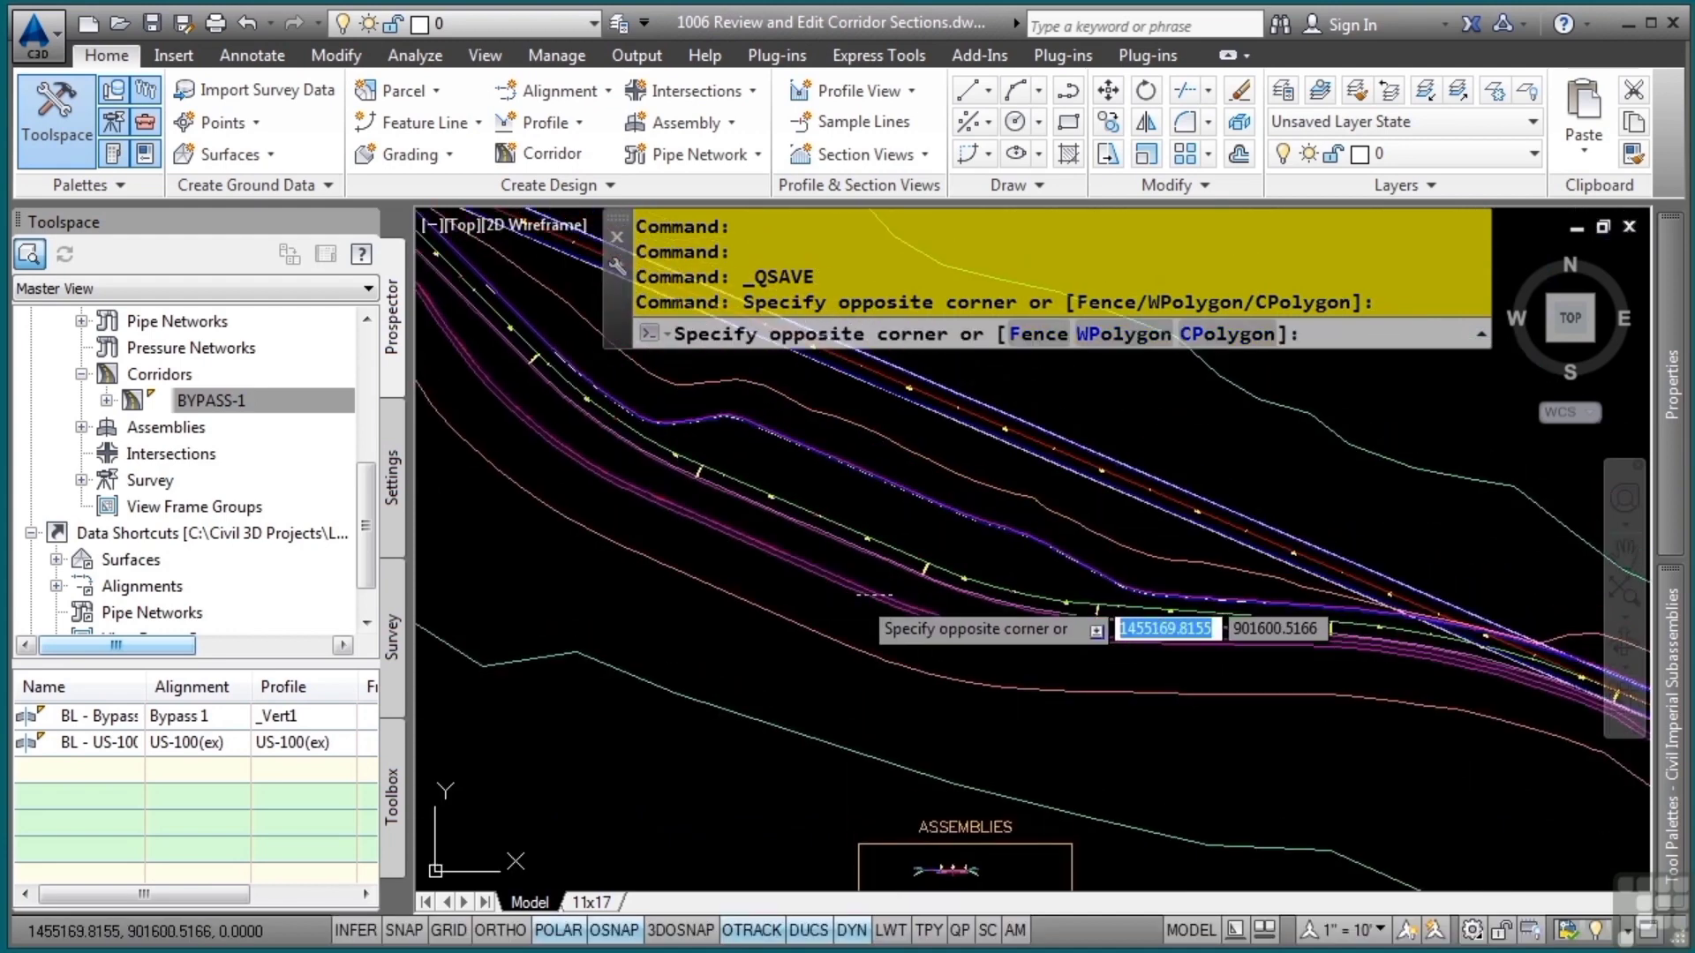
{"action": "left_click", "coordinate": [919, 596]}
{"action": "left_click", "coordinate": [889, 600]}
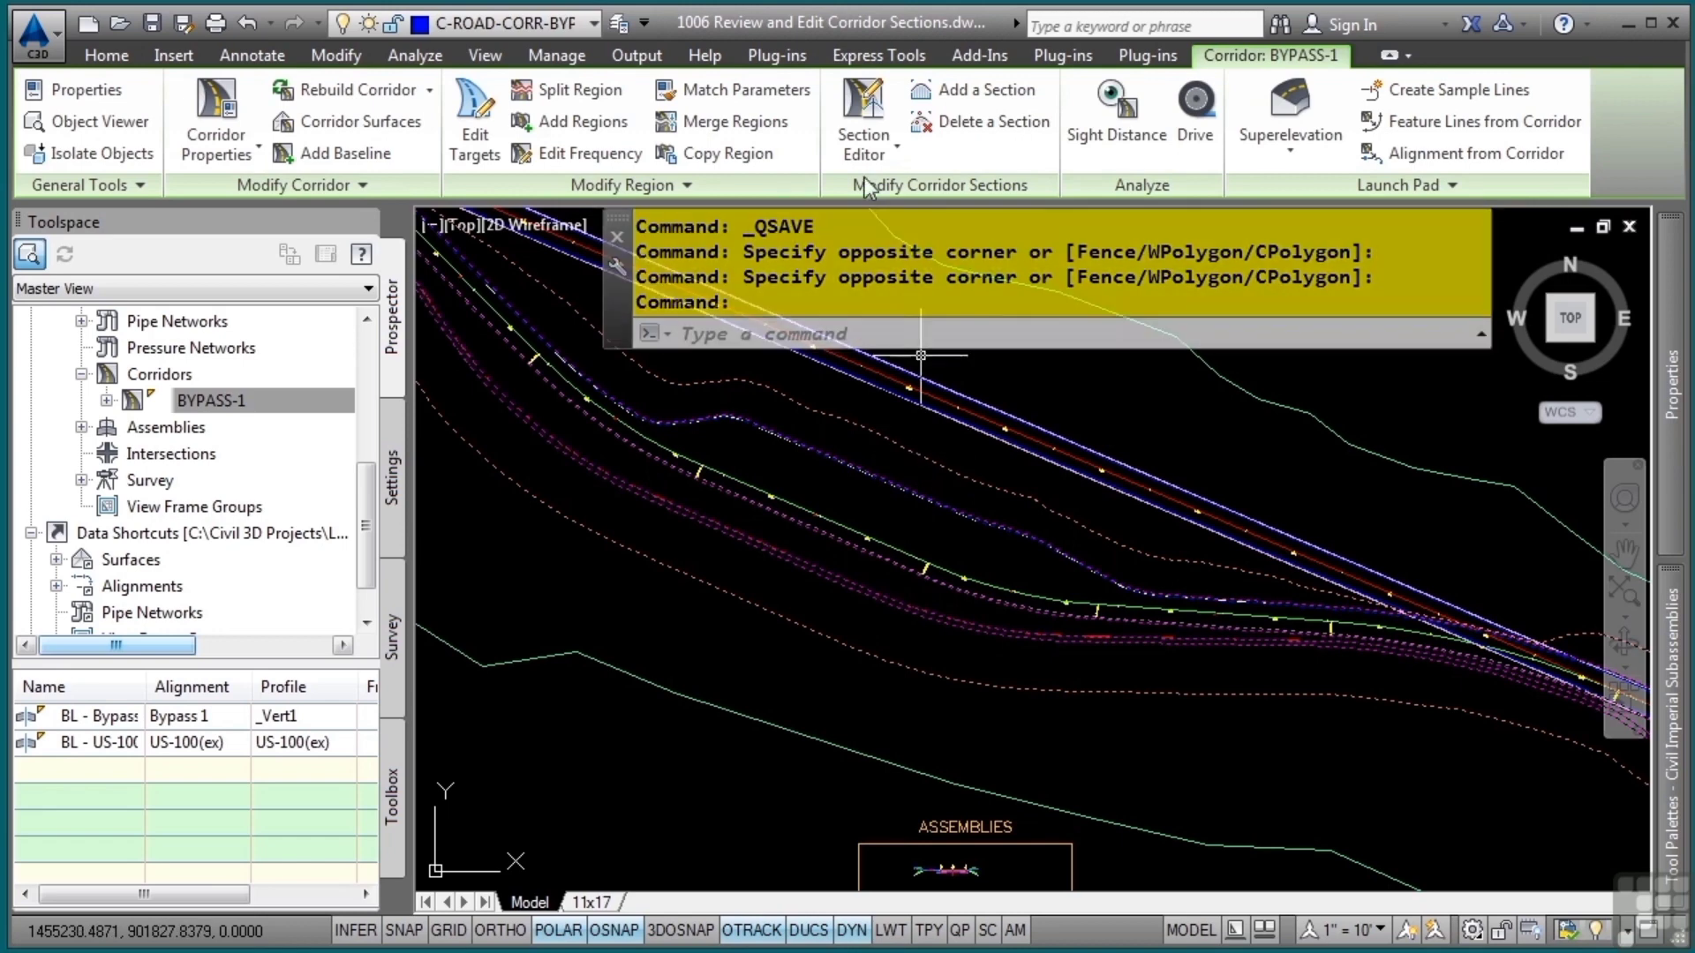
{"action": "left_click", "coordinate": [867, 105]}
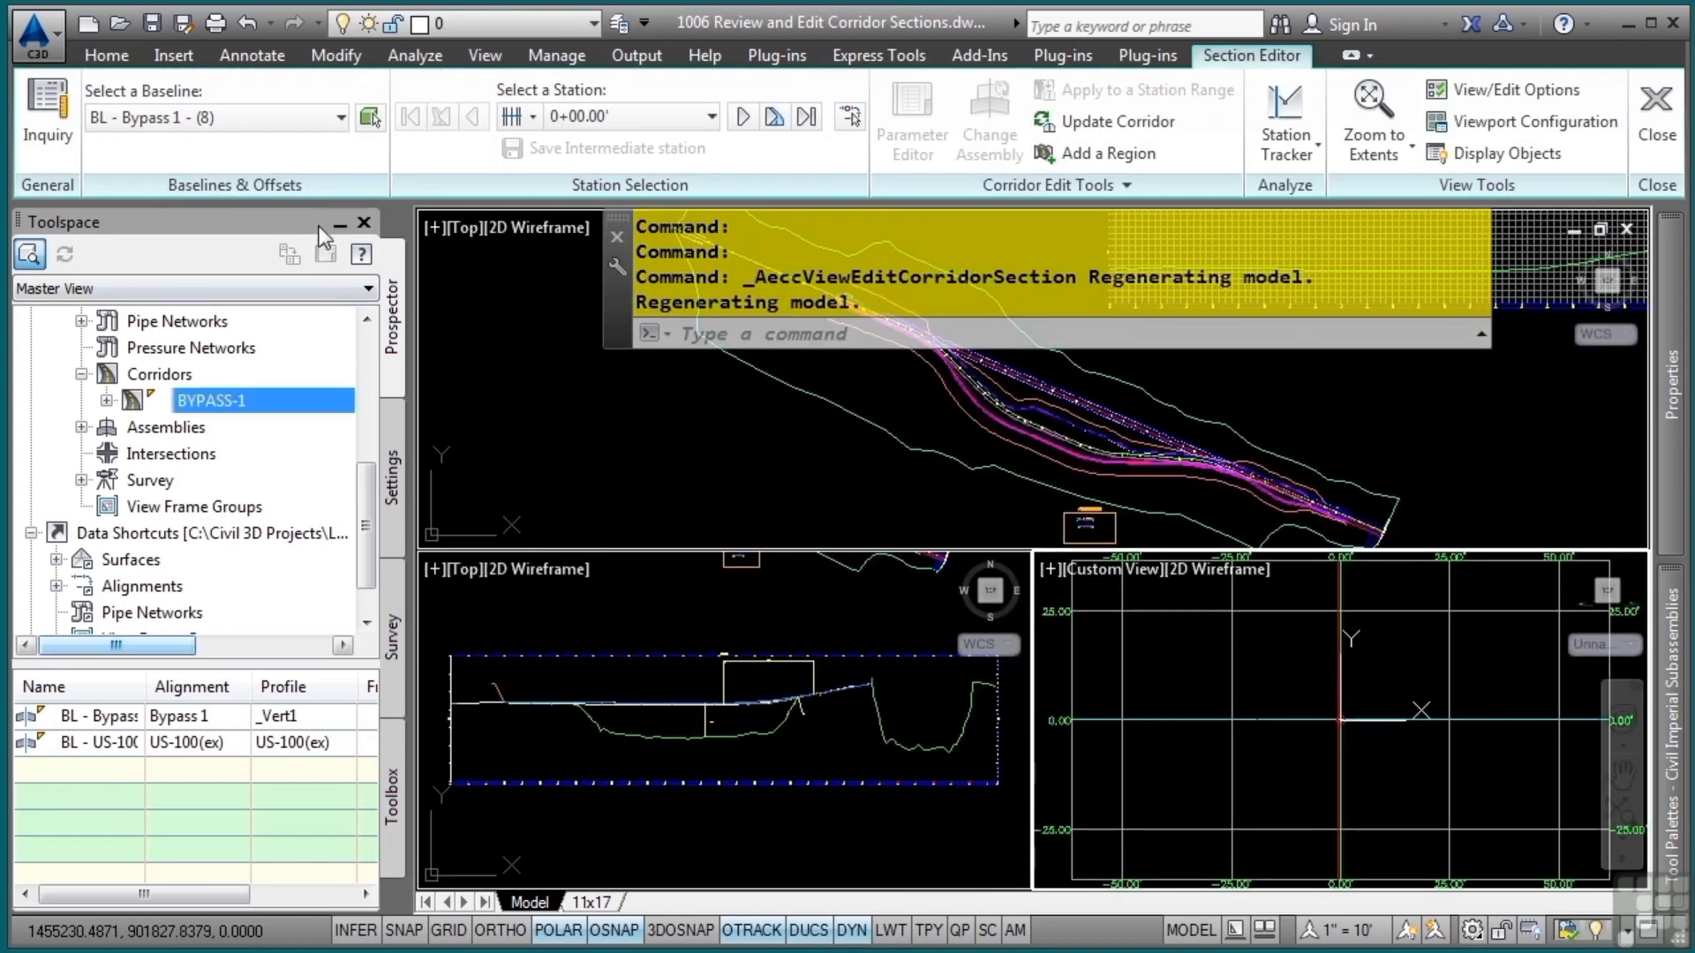
{"action": "left_click", "coordinate": [338, 226]}
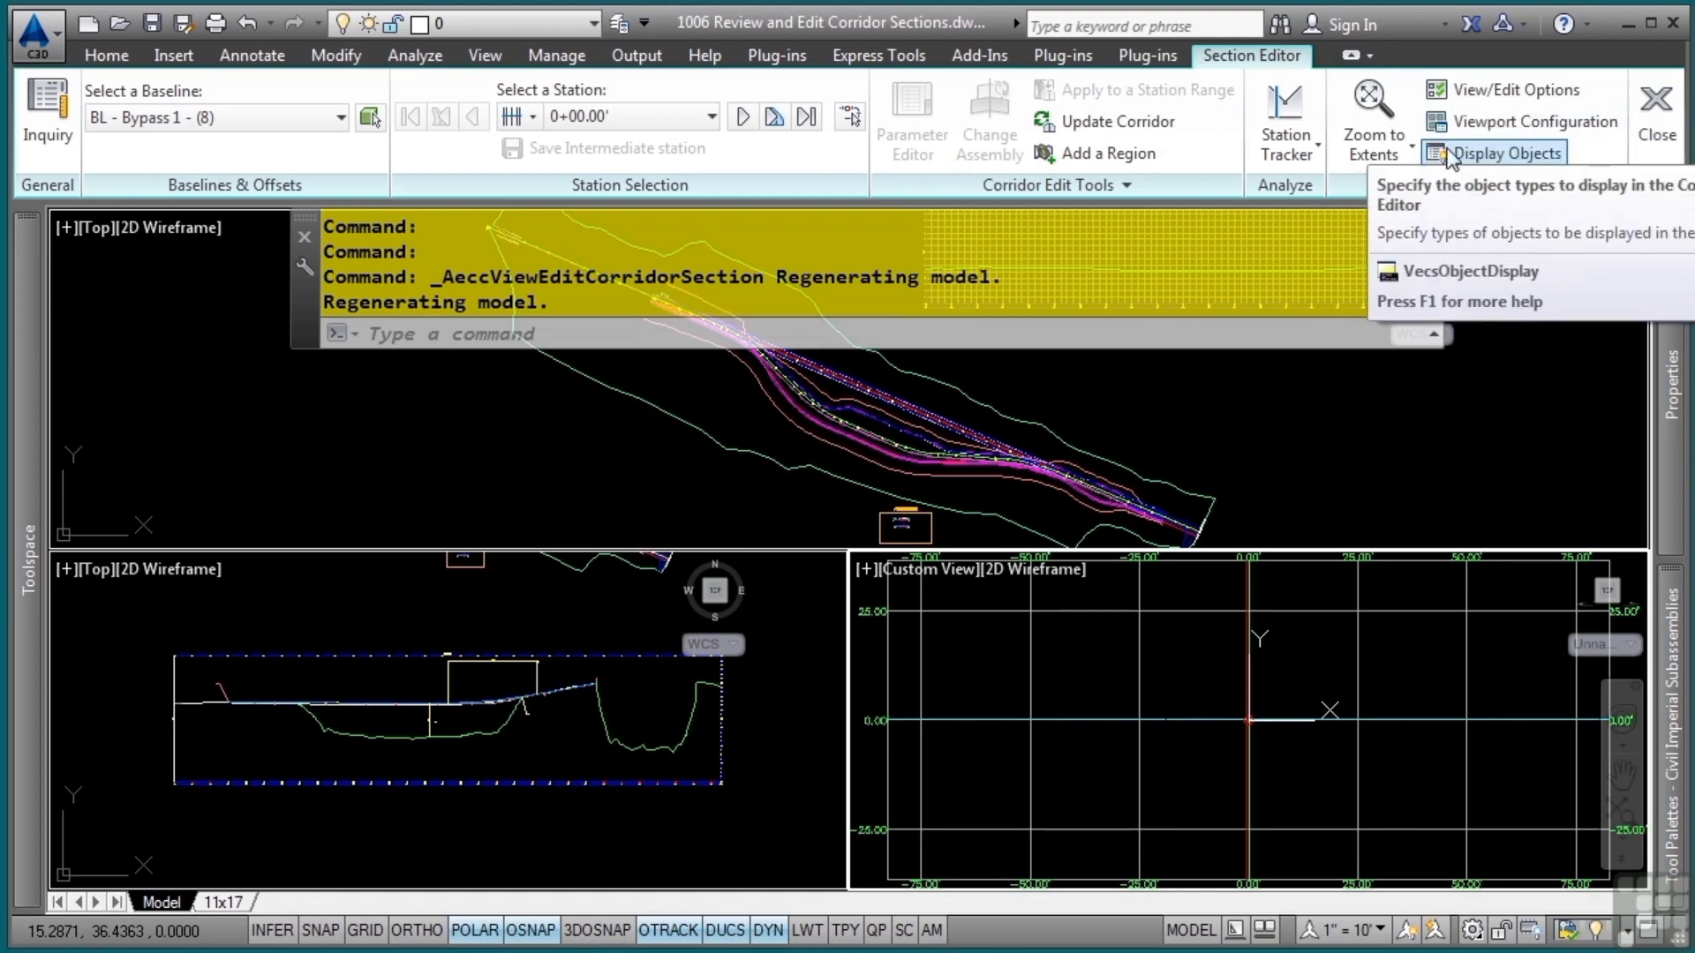
Configure the section editor viewports as Two: Horizontal, with Plan in viewport 1 and Section in viewport 2
{"action": "left_click", "coordinate": [1490, 126]}
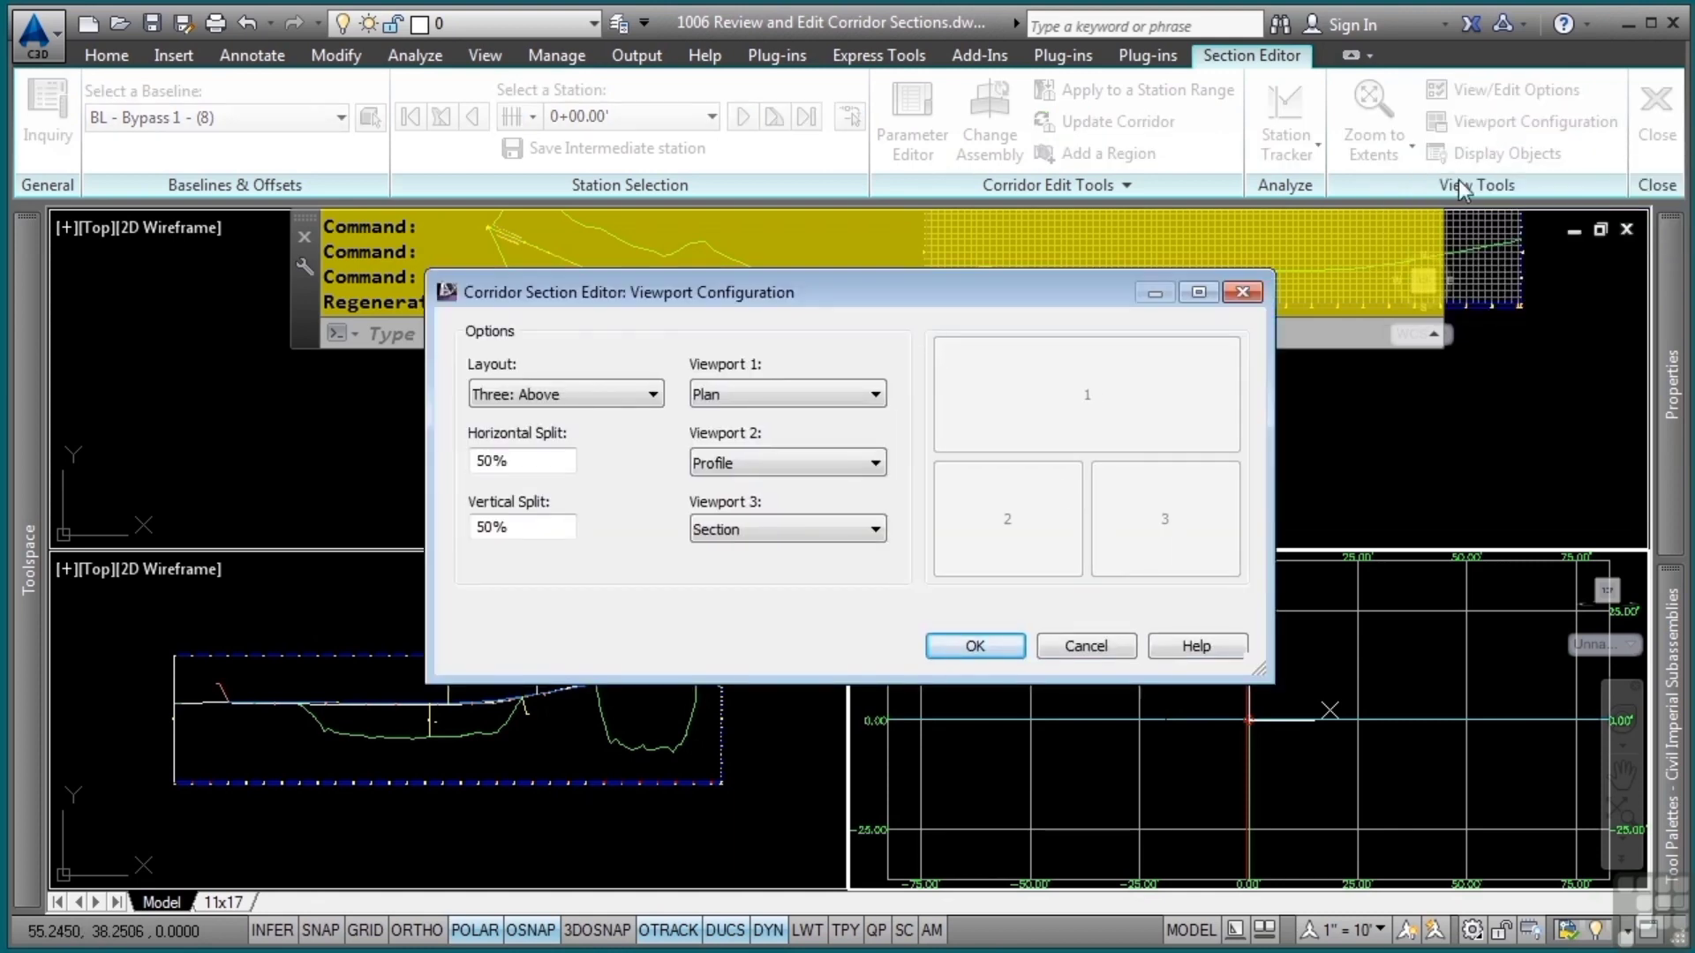
{"action": "left_click", "coordinate": [602, 394]}
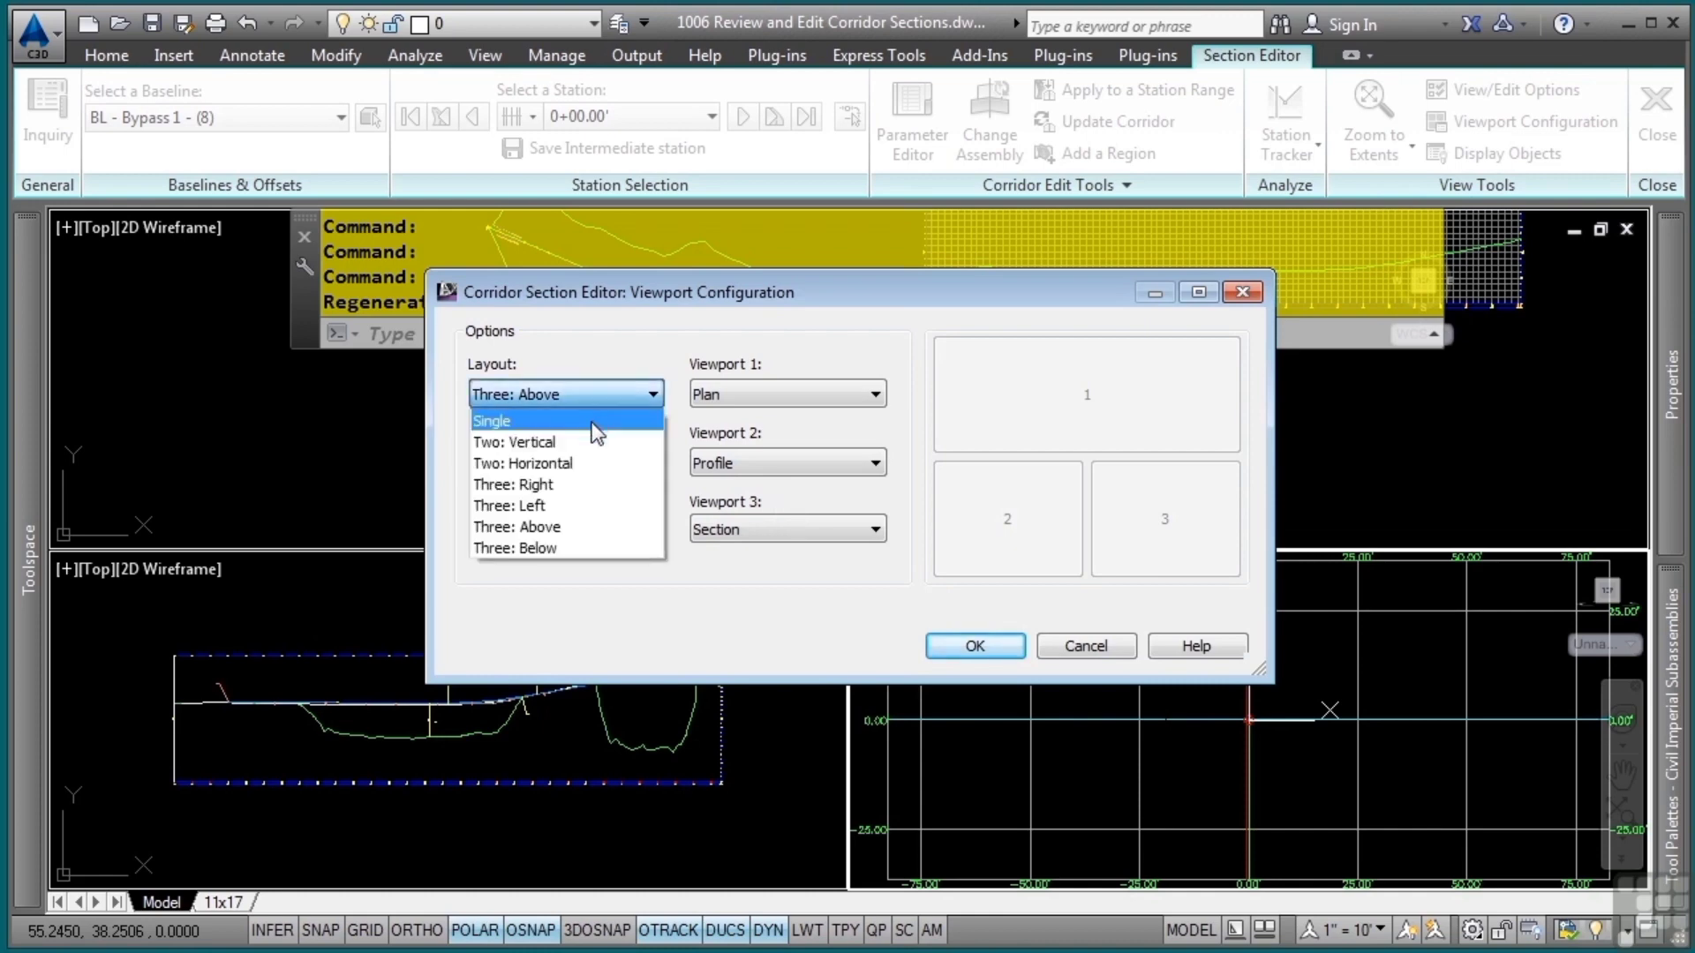
{"action": "left_click", "coordinate": [576, 465]}
{"action": "left_click", "coordinate": [785, 462]}
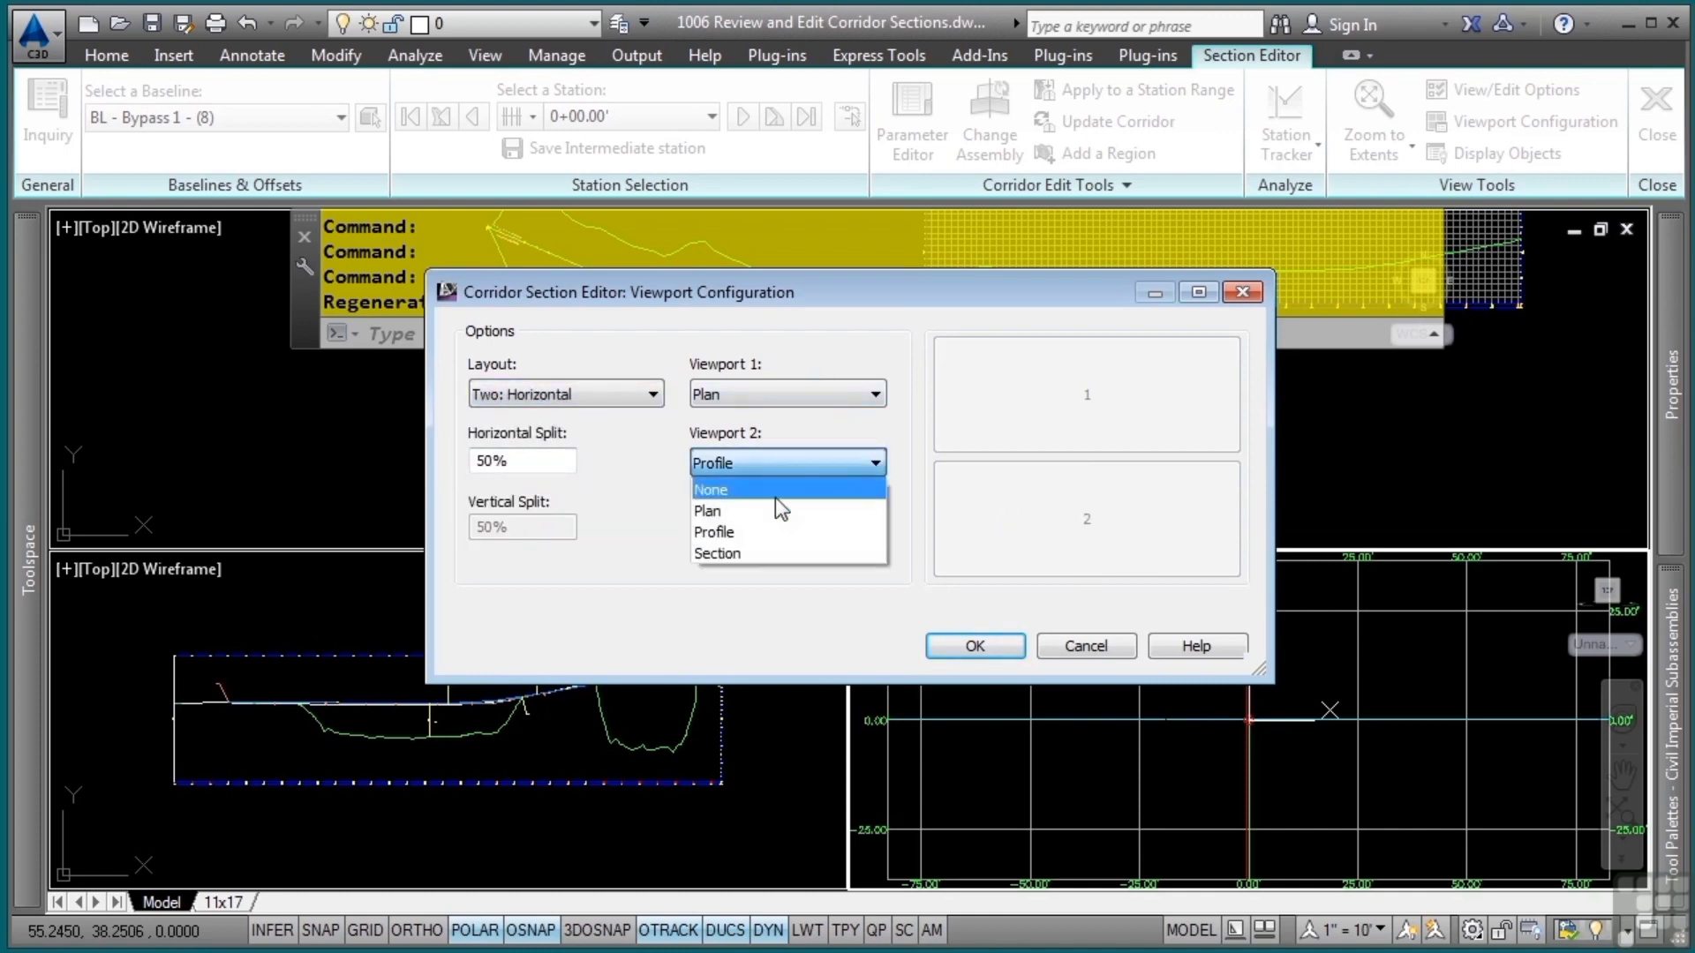
{"action": "left_click", "coordinate": [740, 551]}
{"action": "left_click", "coordinate": [954, 648]}
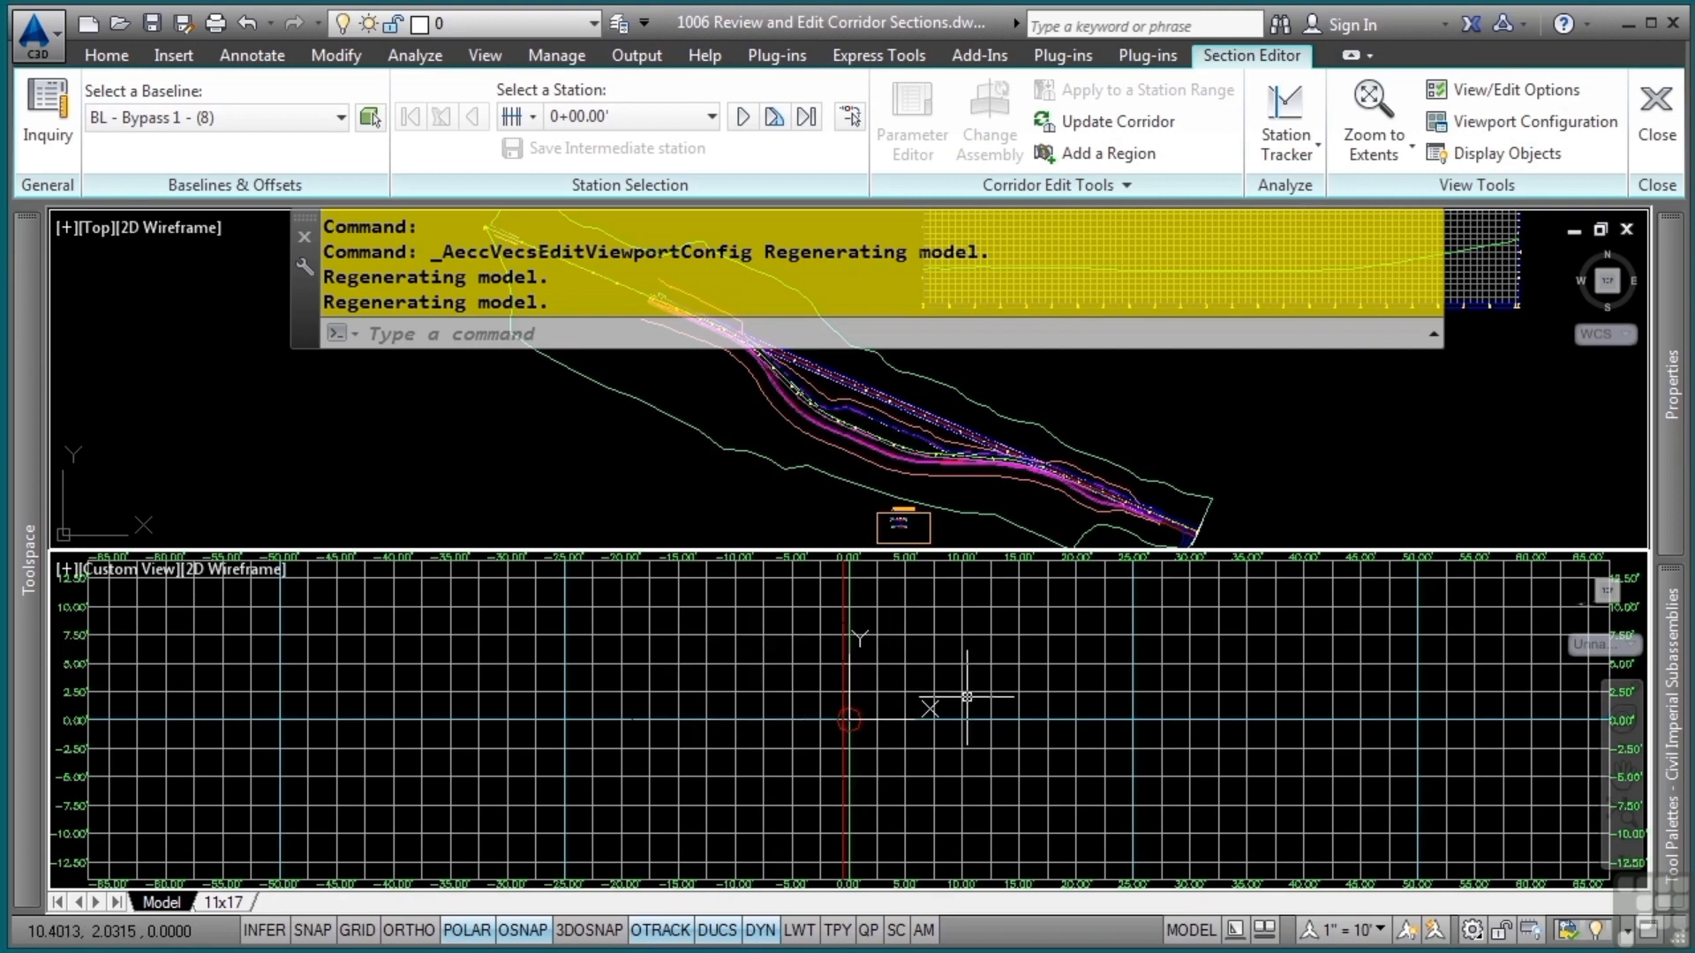
Step through the corridor sections along the Bypass 1 baseline up to station 1+25.00
{"action": "left_click", "coordinate": [744, 118]}
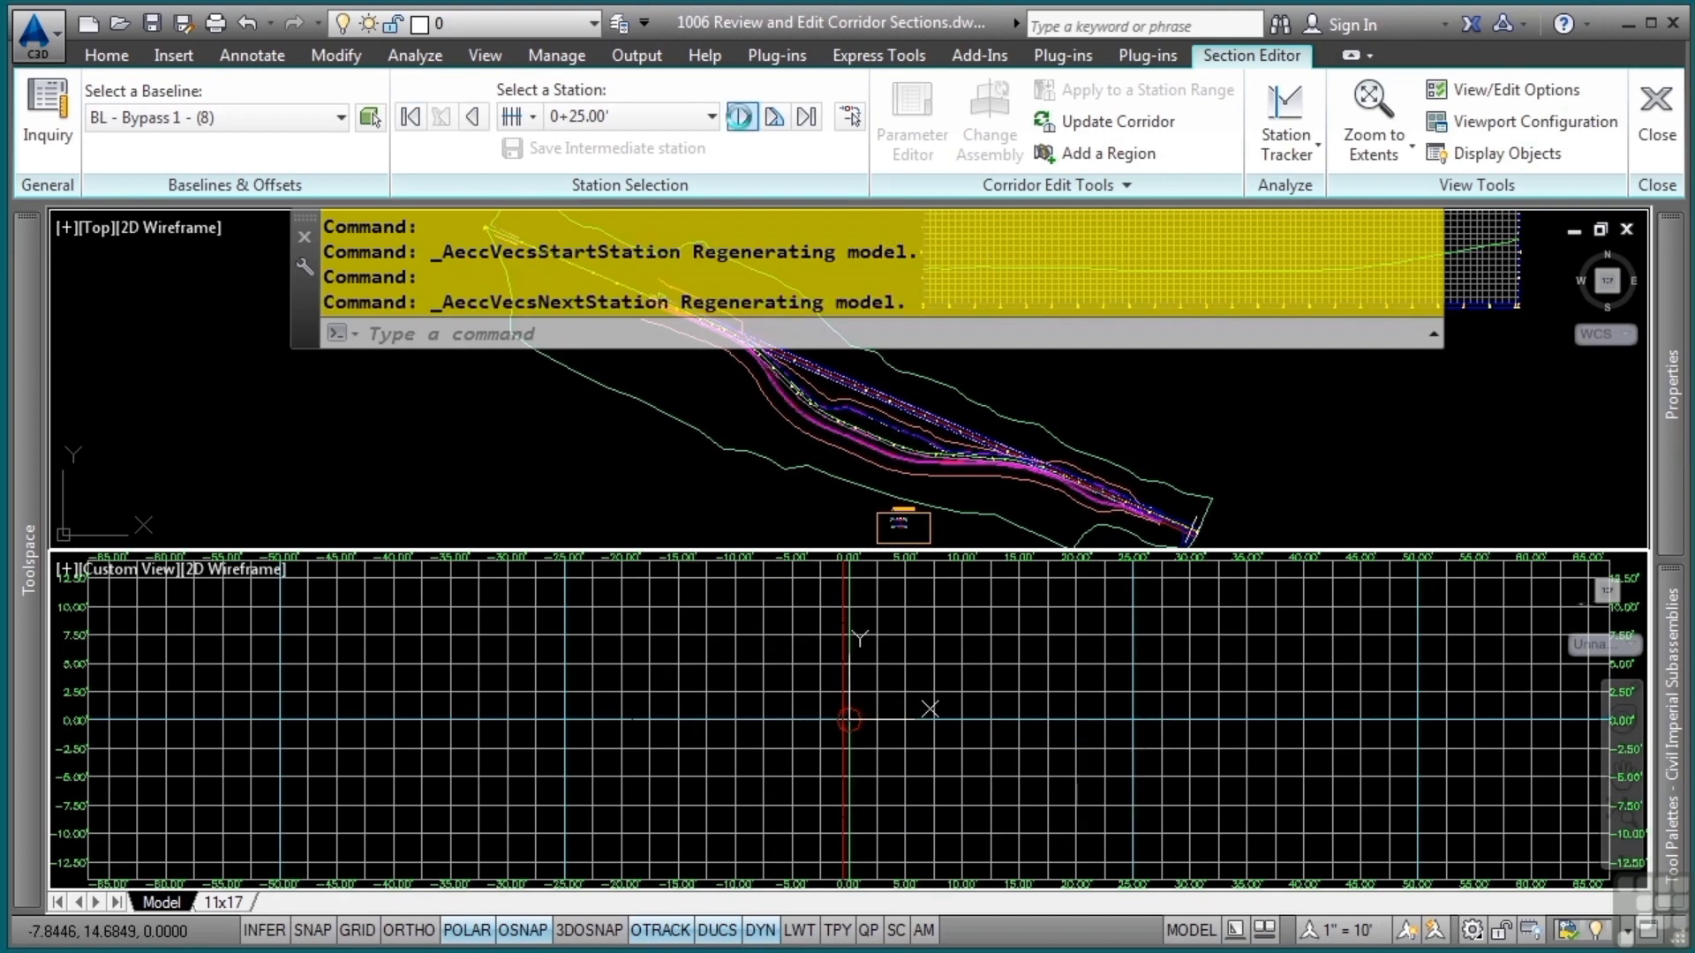
{"action": "left_click", "coordinate": [743, 118]}
{"action": "left_click", "coordinate": [743, 118]}
{"action": "left_click", "coordinate": [743, 118]}
{"action": "left_click", "coordinate": [743, 118]}
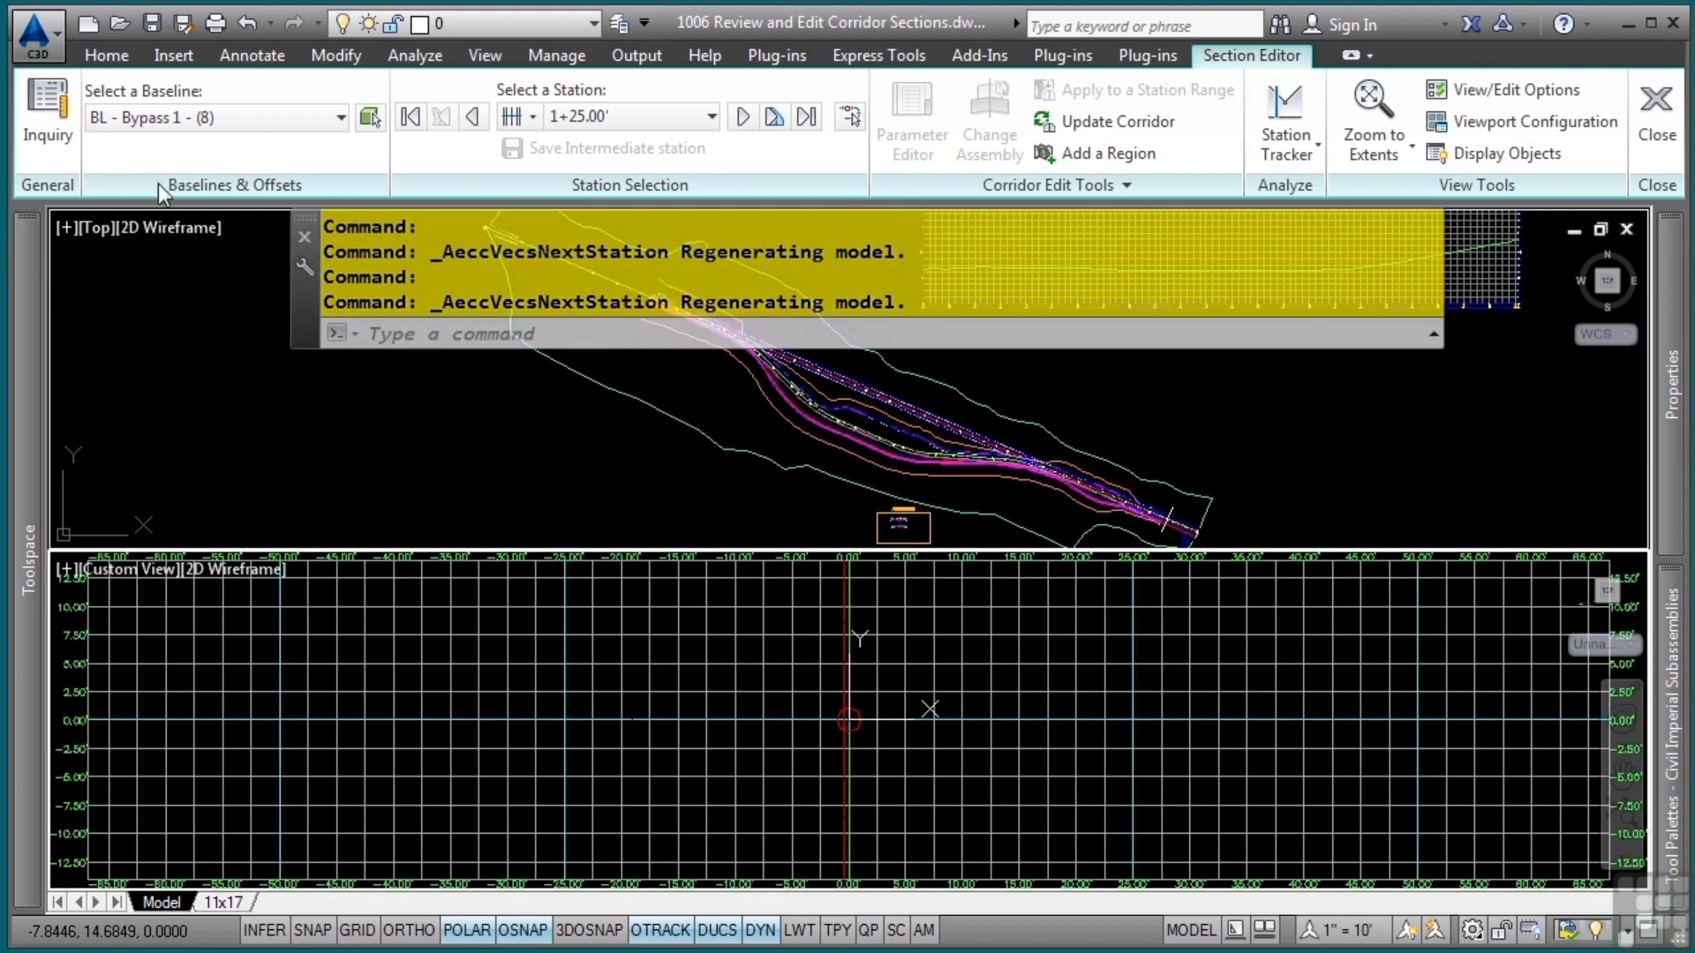
Switch the baseline to BL - US-100(ex), advance to station 1+50.00 and inspect its corridor section
{"action": "left_click", "coordinate": [216, 117]}
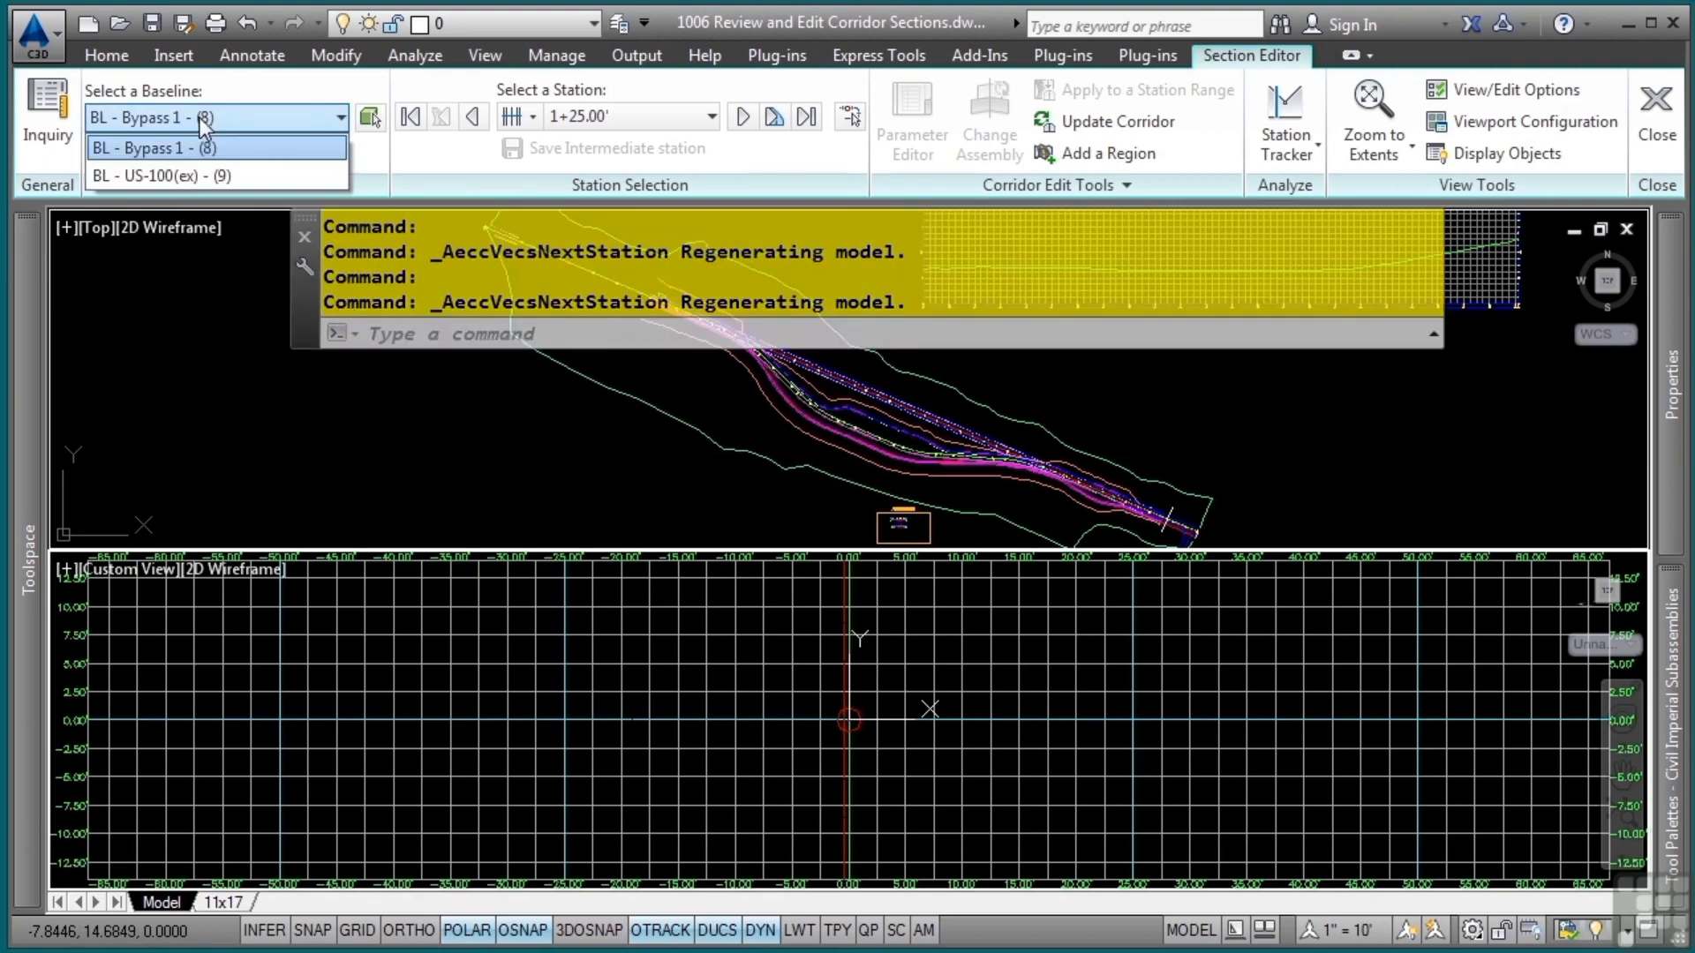
{"action": "left_click", "coordinate": [176, 176]}
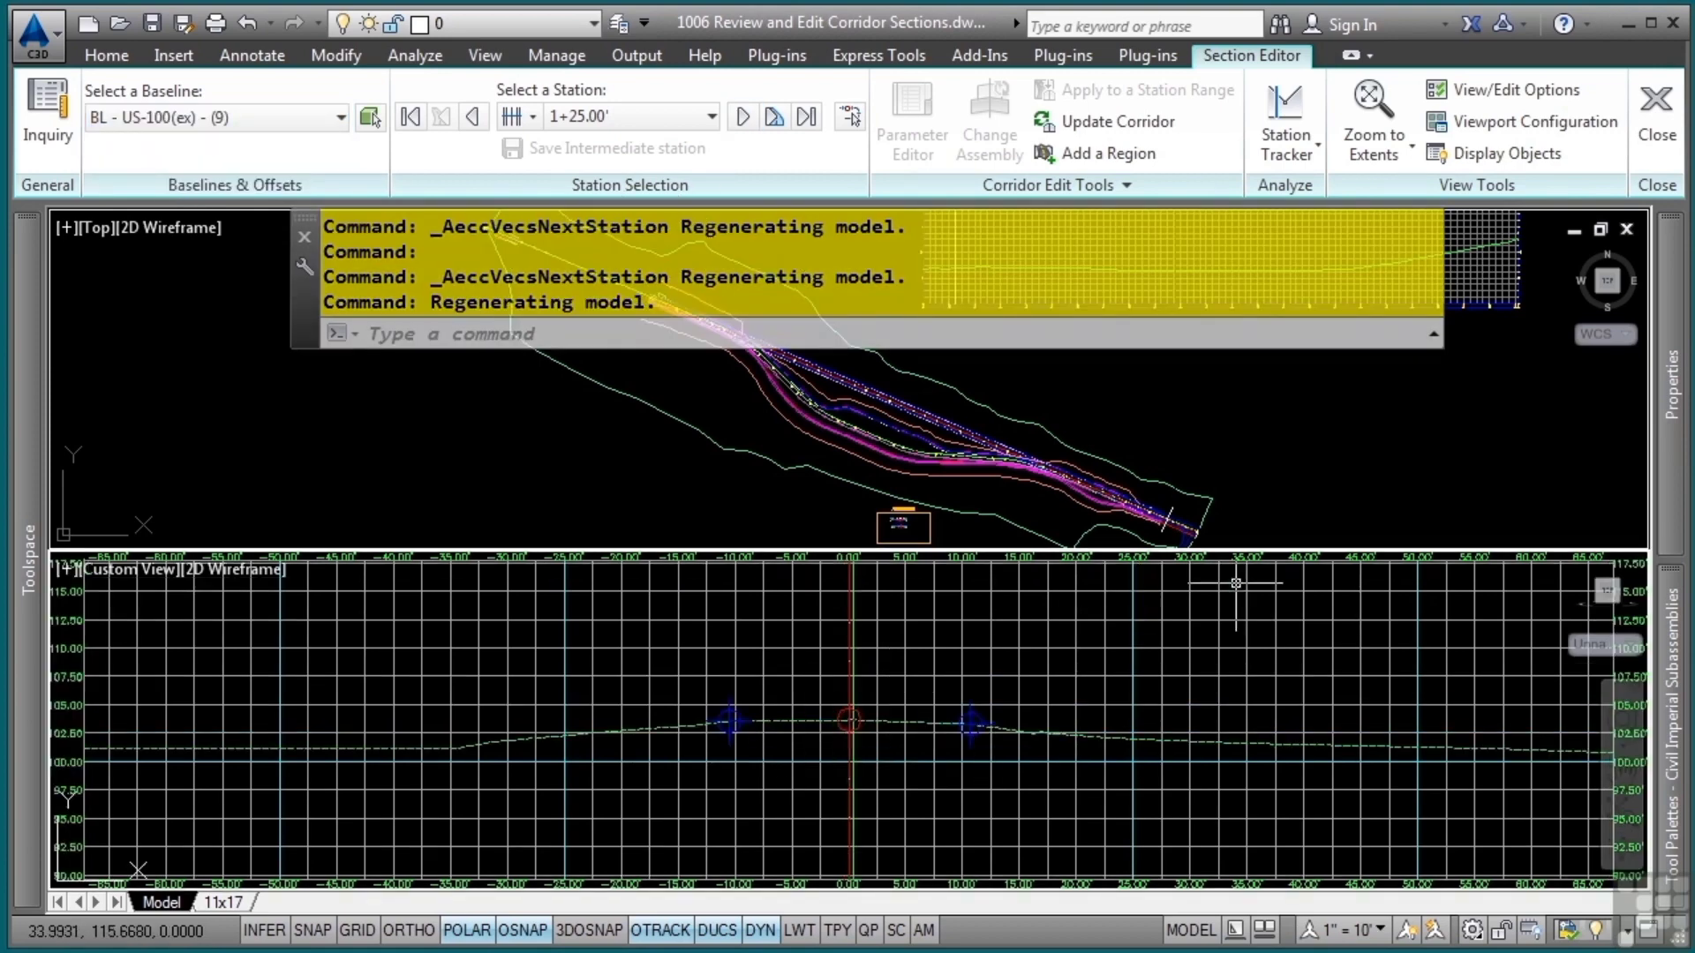
{"action": "left_click", "coordinate": [740, 118]}
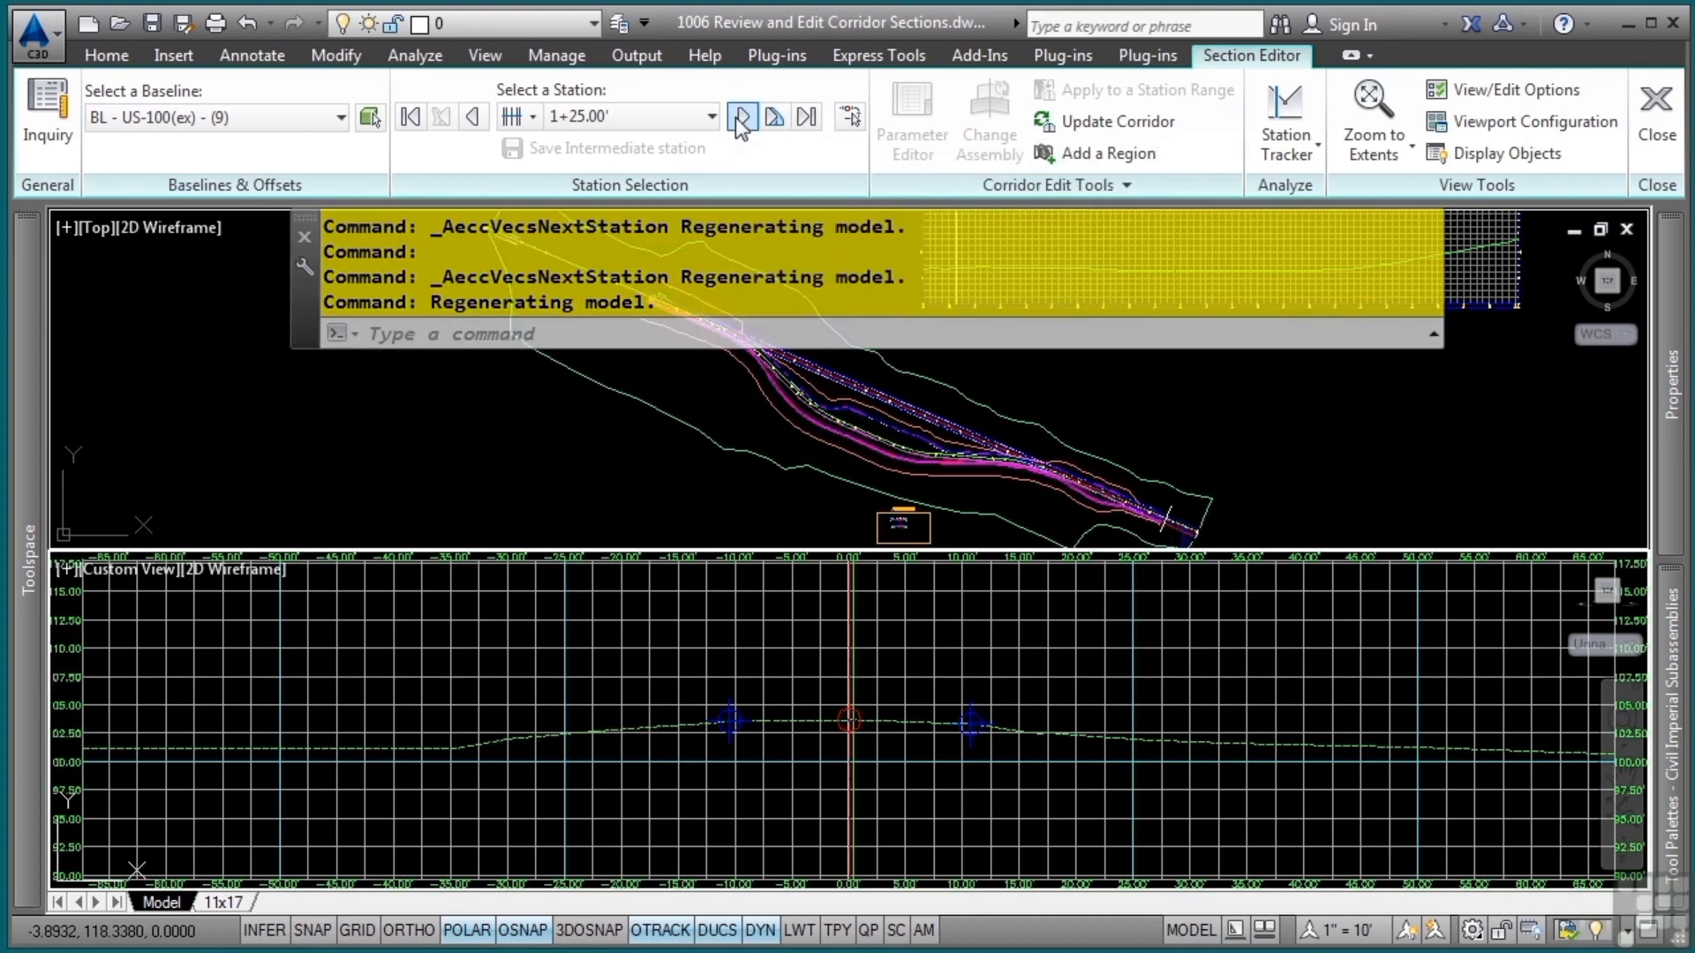
{"action": "left_click", "coordinate": [740, 117]}
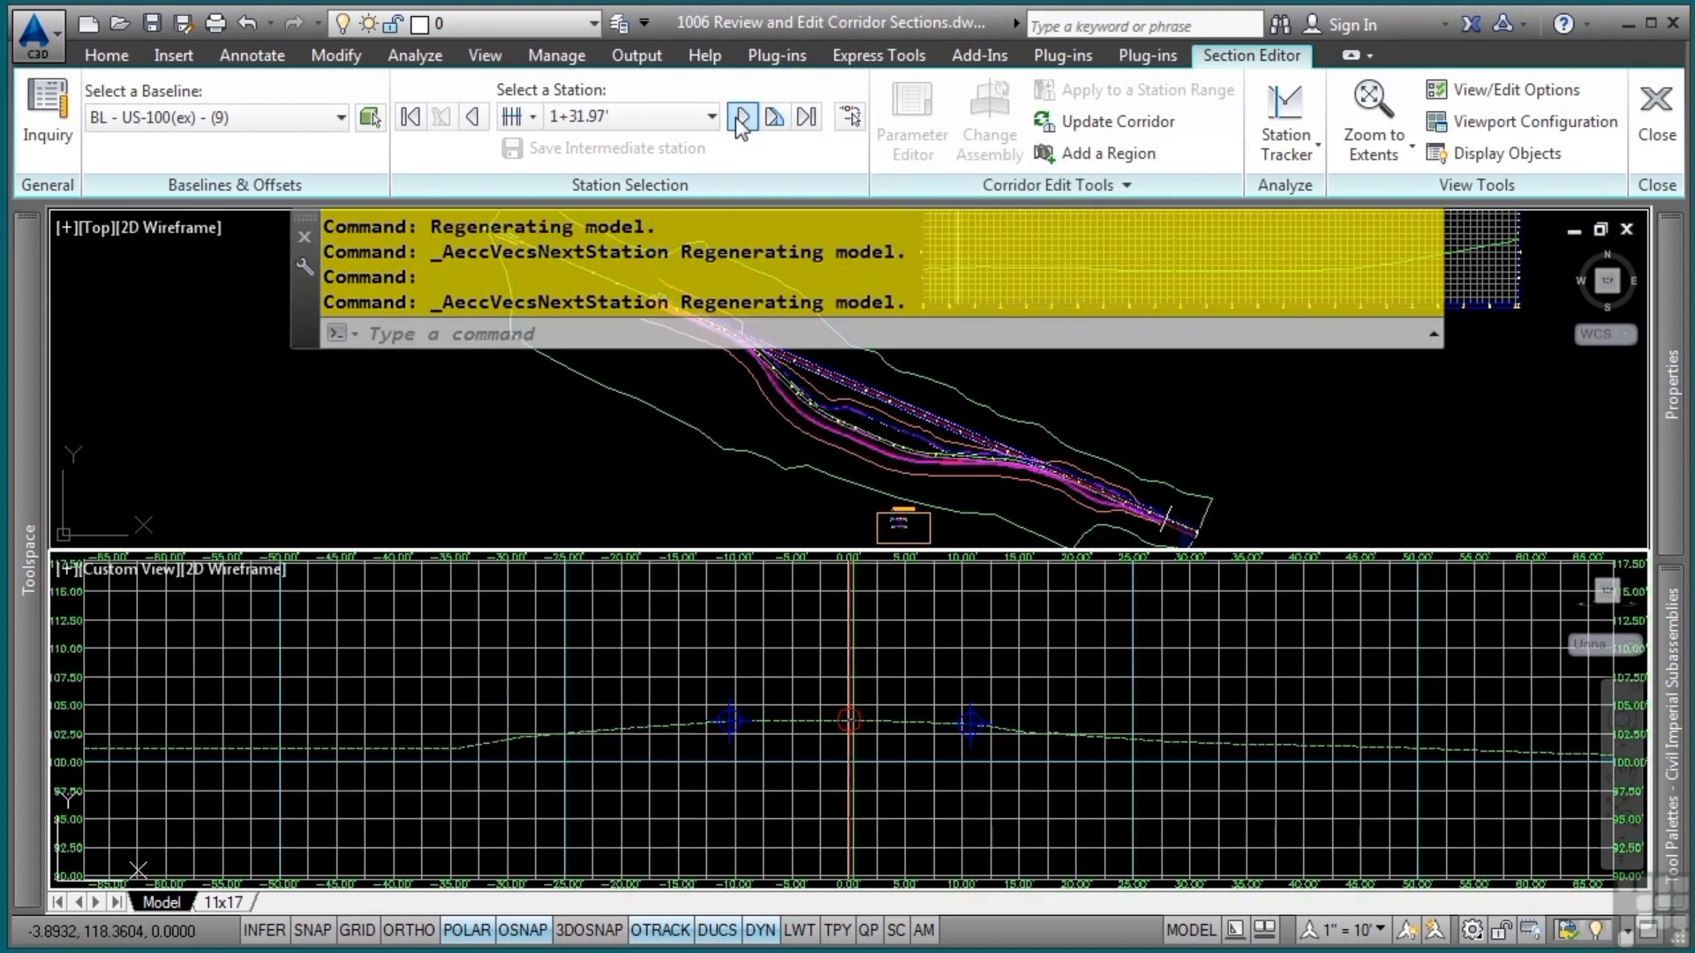
{"action": "left_click", "coordinate": [739, 117]}
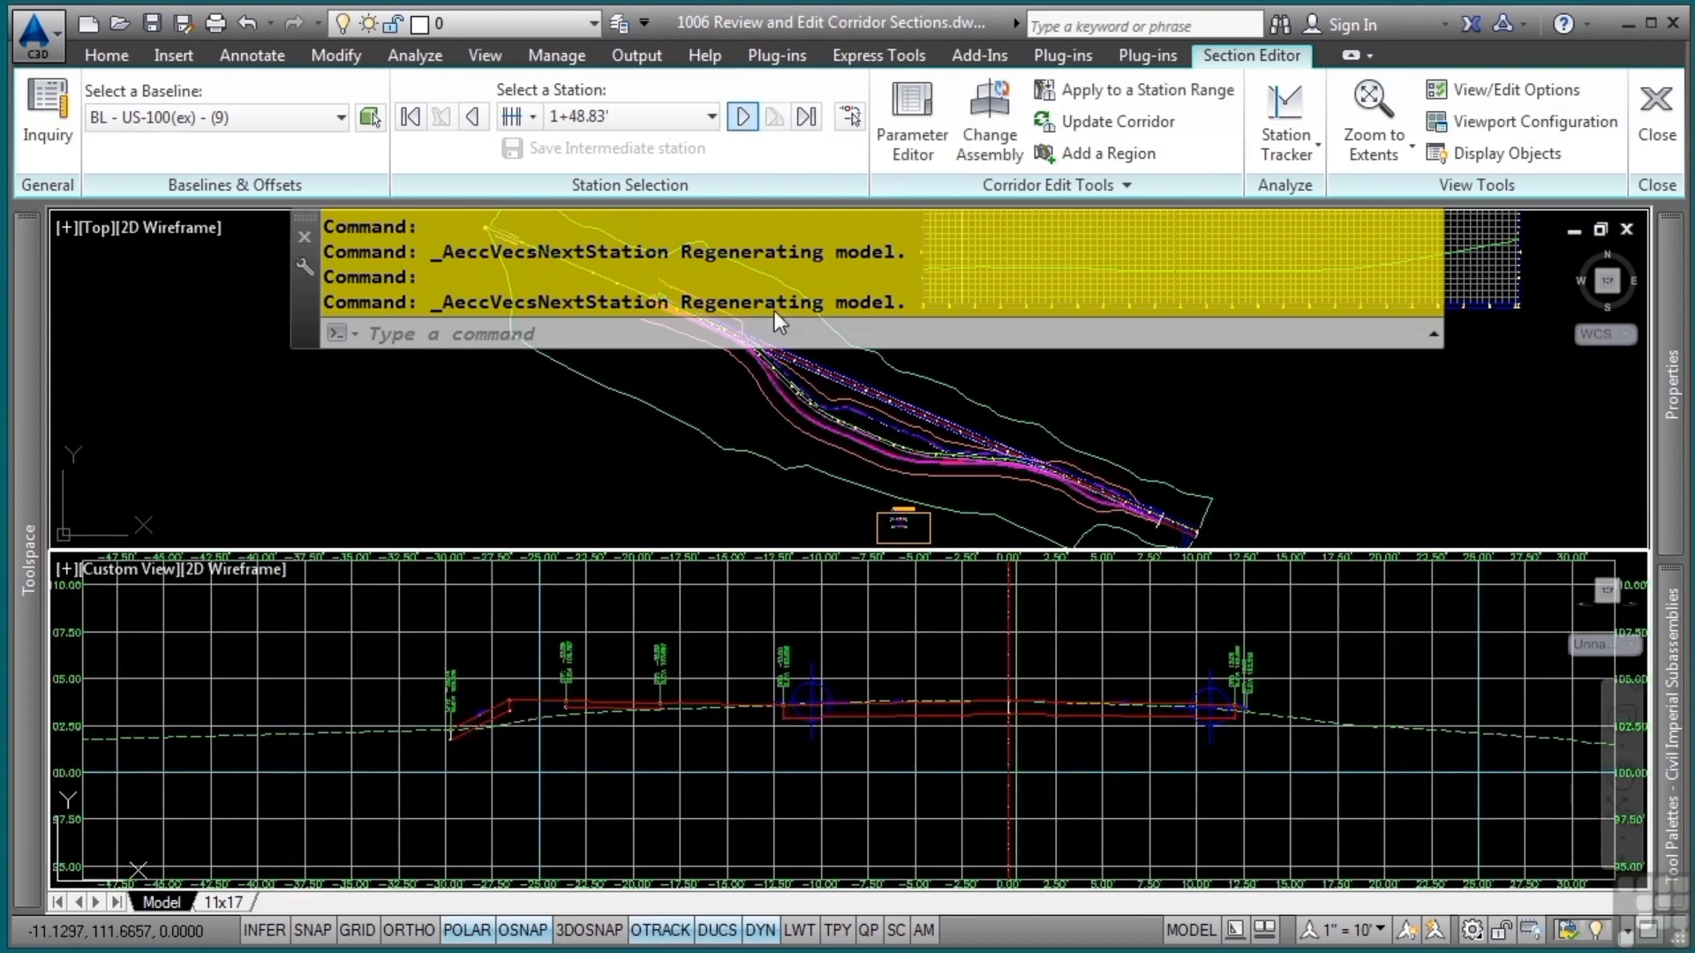
{"action": "scroll", "coordinate": [635, 714], "scroll_direction": "up", "scroll_amount": 5}
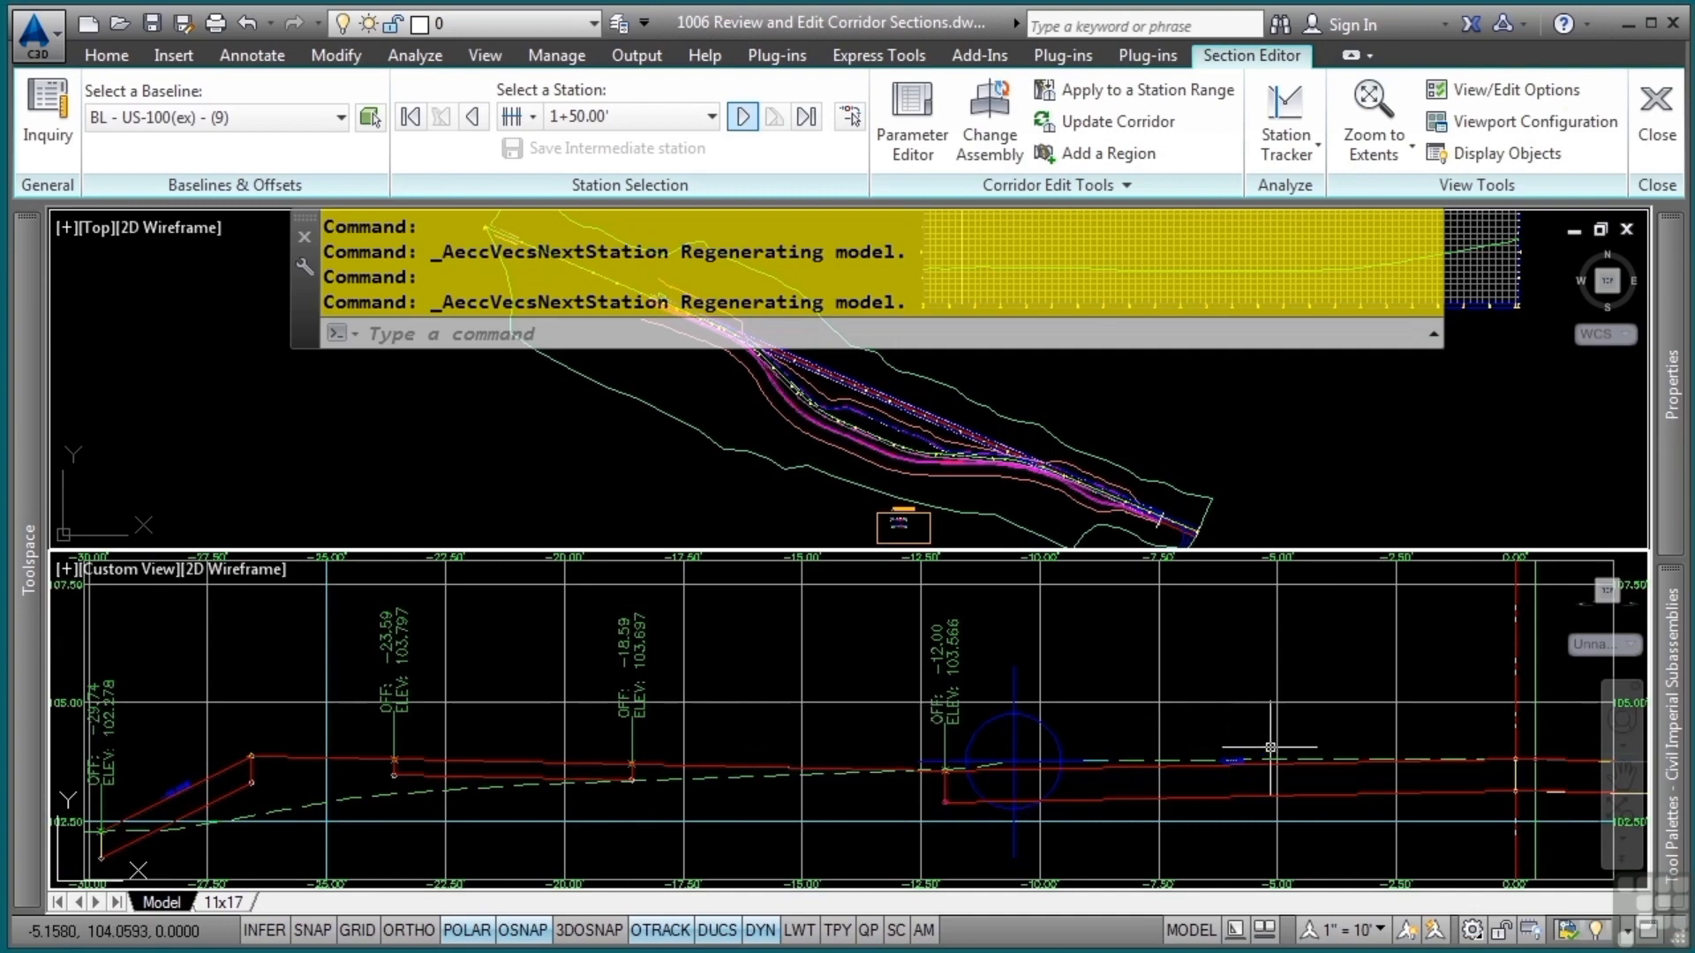
{"action": "scroll", "coordinate": [1016, 733], "scroll_direction": "down", "scroll_amount": 3}
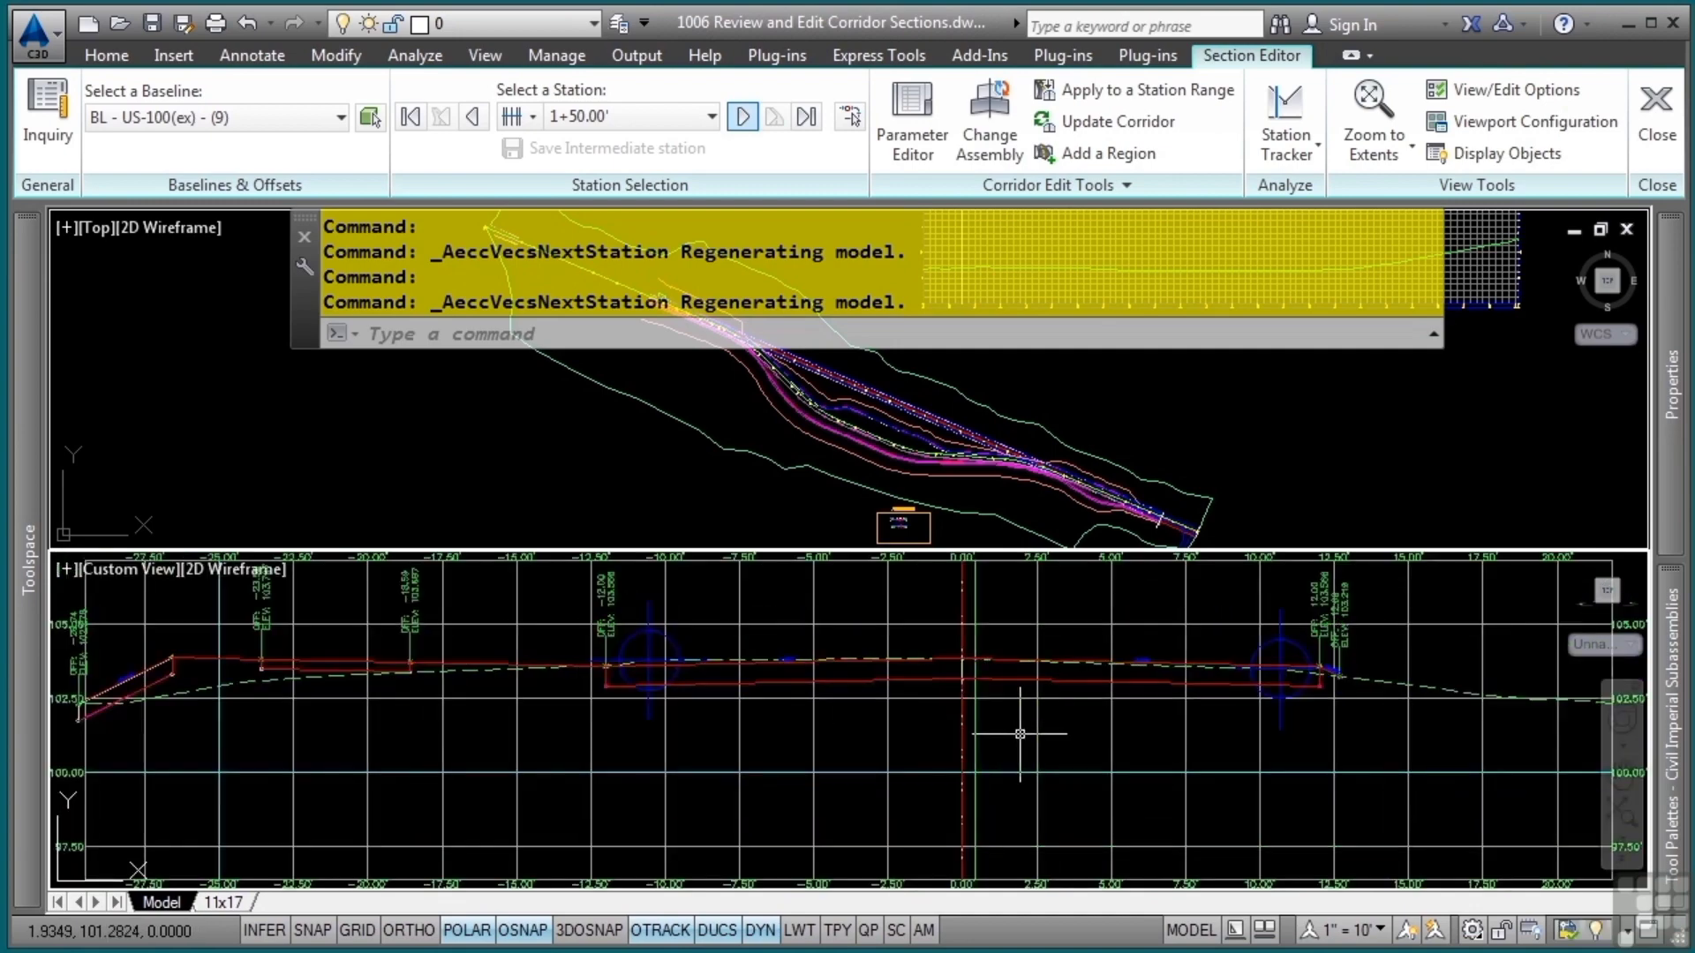
{"action": "scroll", "coordinate": [1016, 734], "scroll_direction": "down", "scroll_amount": 2}
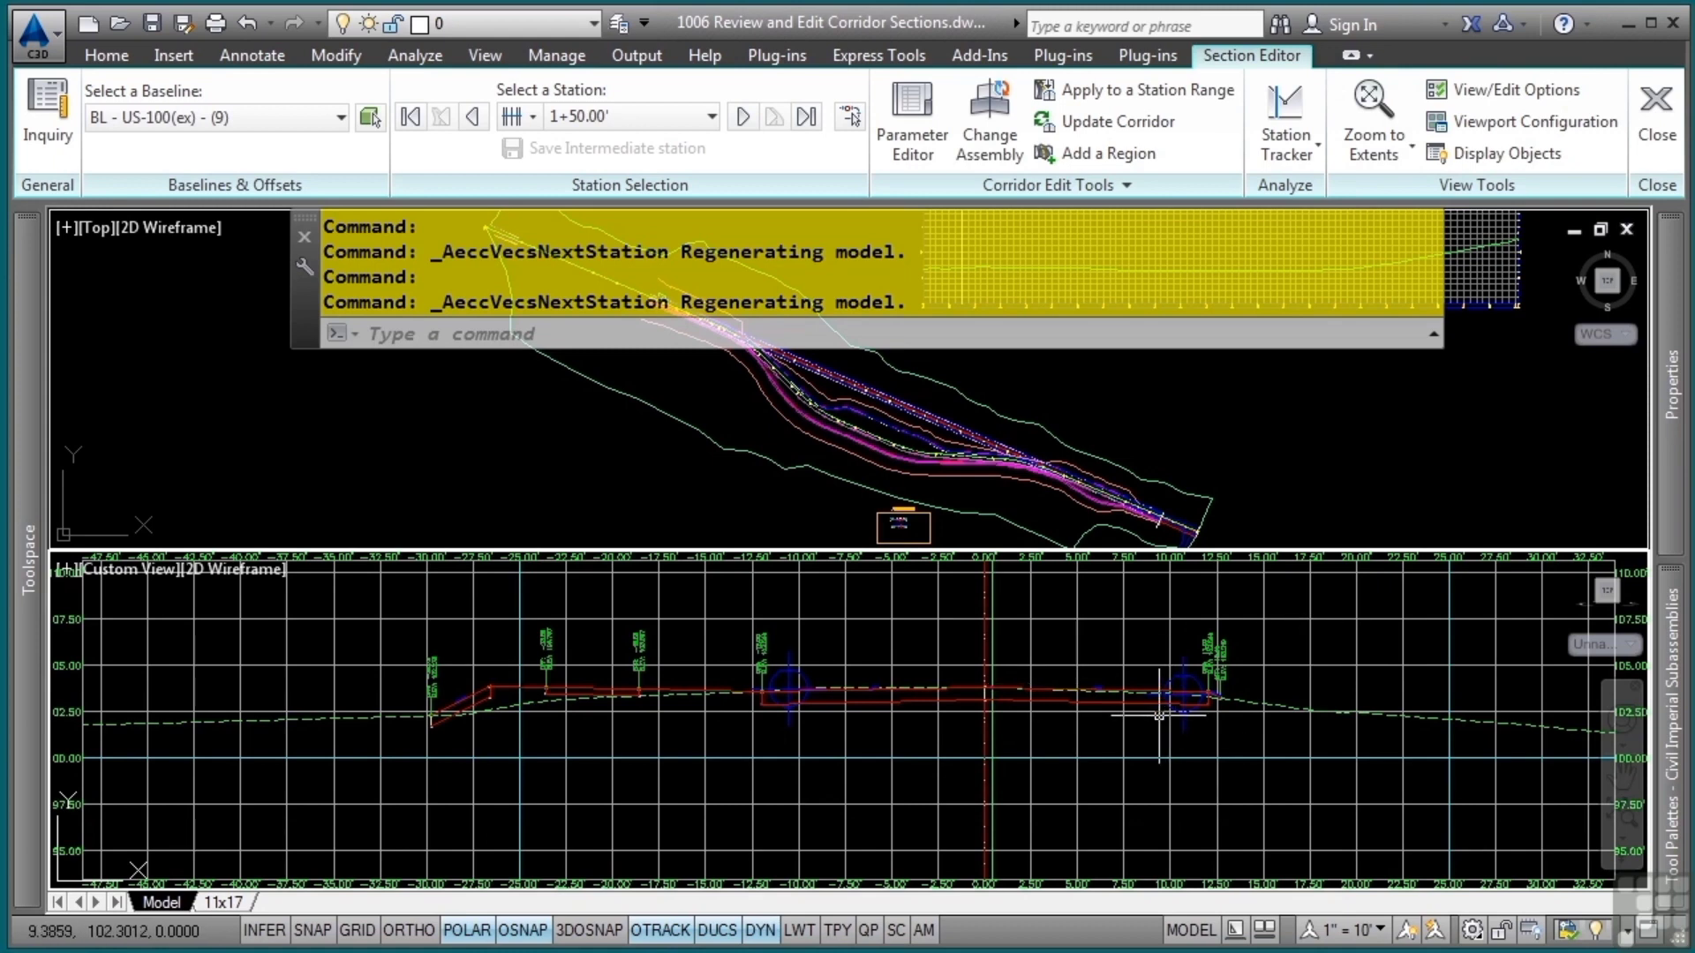
Turn off the display of the horizontal and vertical grids in the View/Edit Corridor Section Options
{"action": "left_click", "coordinate": [1488, 92]}
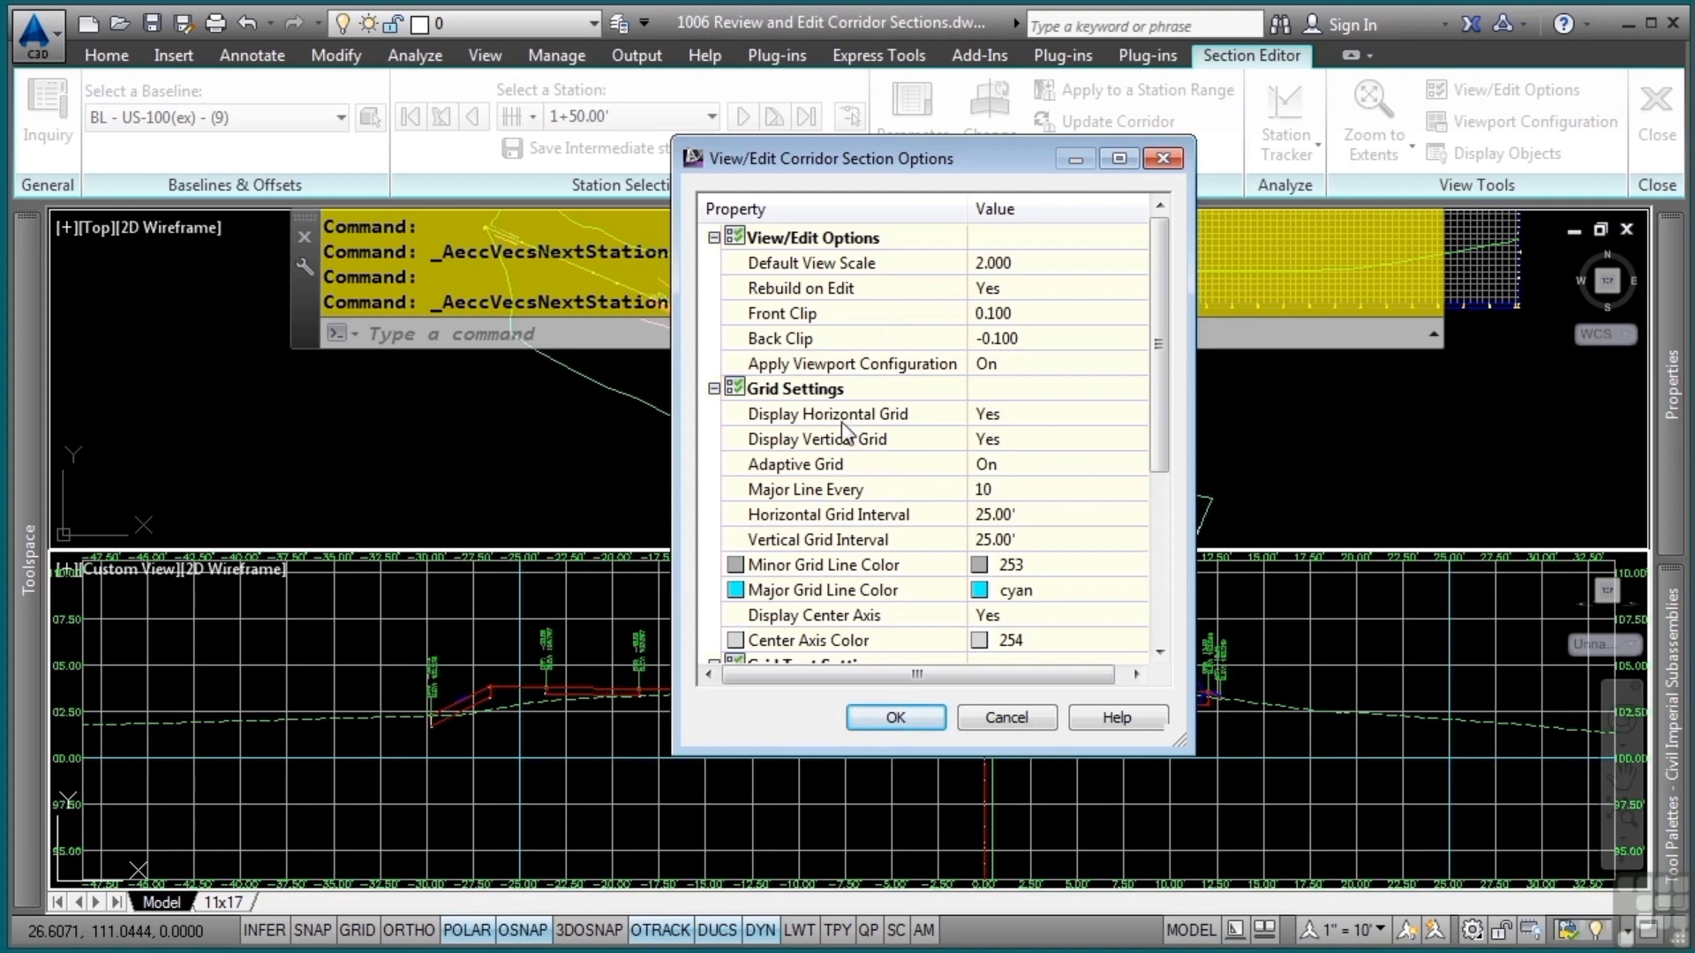
{"action": "left_click", "coordinate": [1007, 416]}
{"action": "left_click", "coordinate": [1008, 416]}
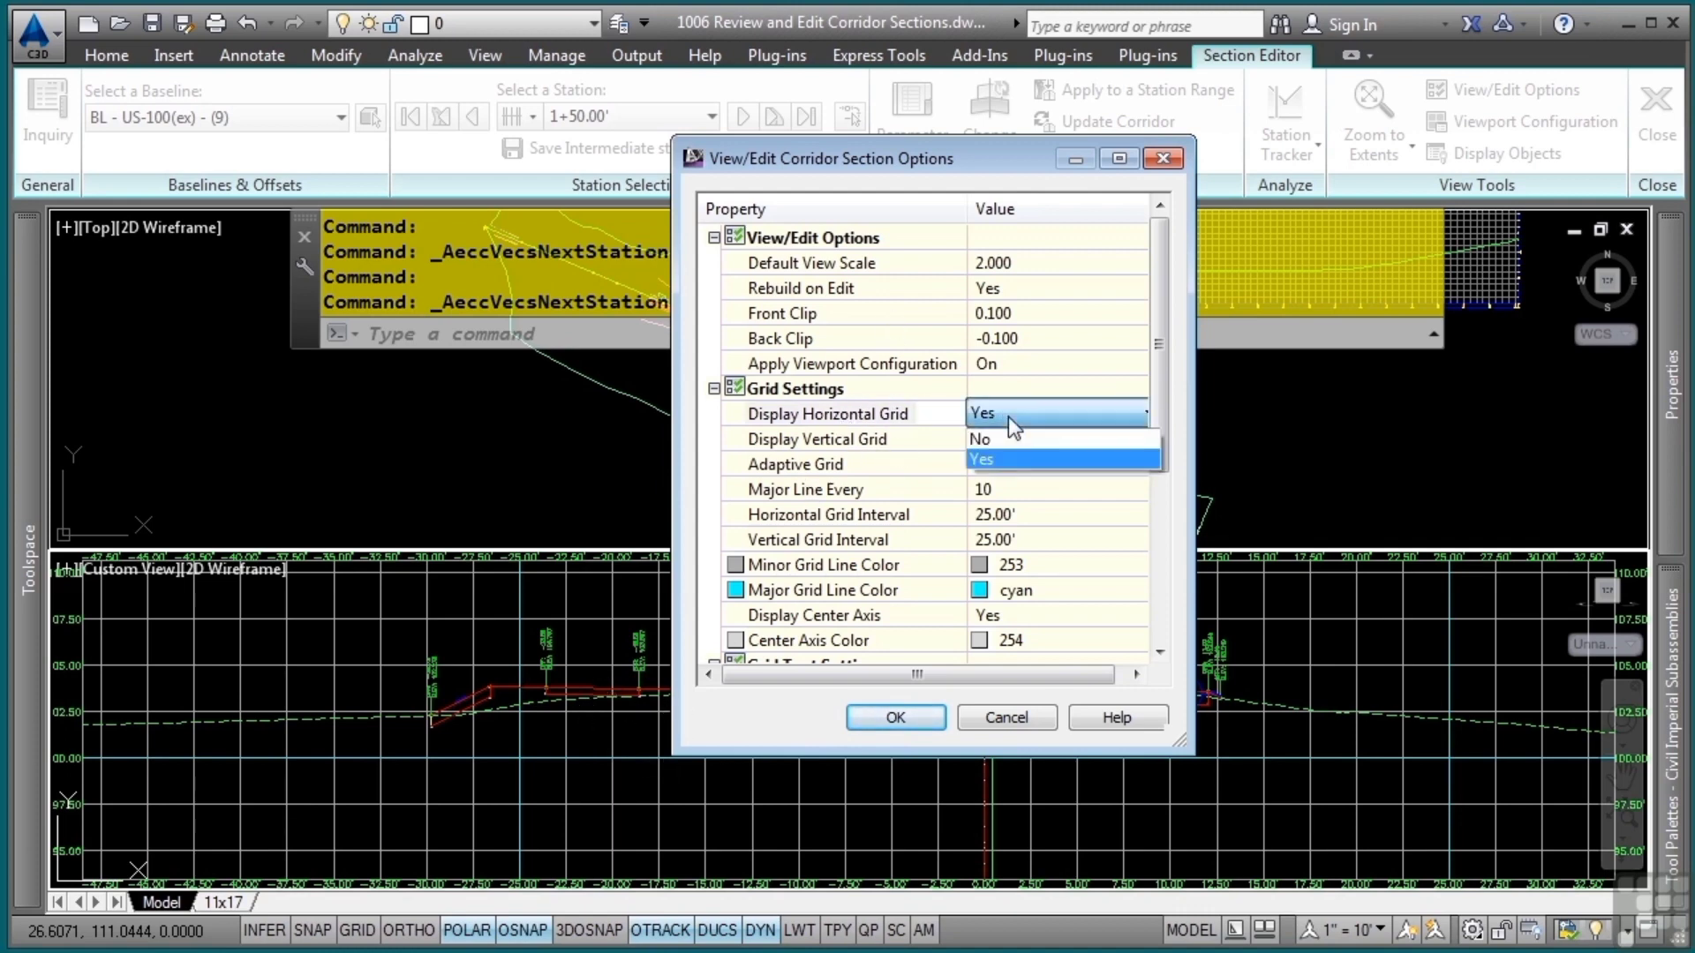
{"action": "left_click", "coordinate": [1003, 438]}
{"action": "left_click", "coordinate": [1003, 440]}
{"action": "left_click", "coordinate": [1003, 441]}
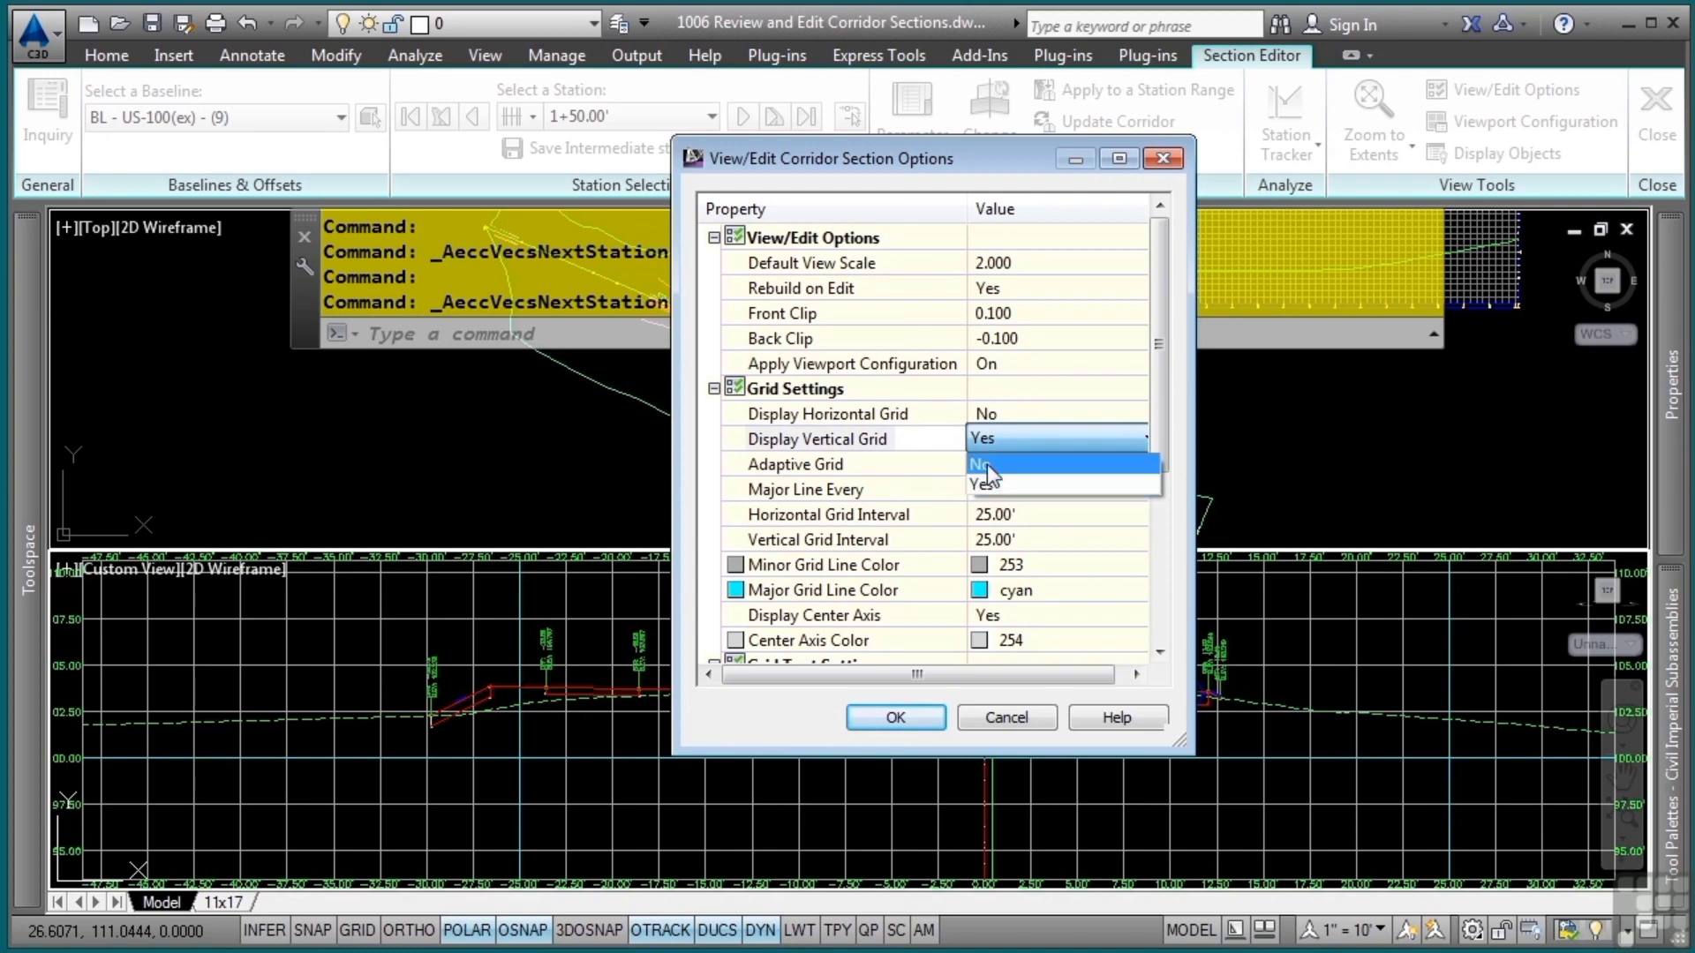
{"action": "left_click", "coordinate": [987, 466]}
{"action": "left_click_drag", "start_coordinate": [1156, 438], "coordinate": [1166, 603]}
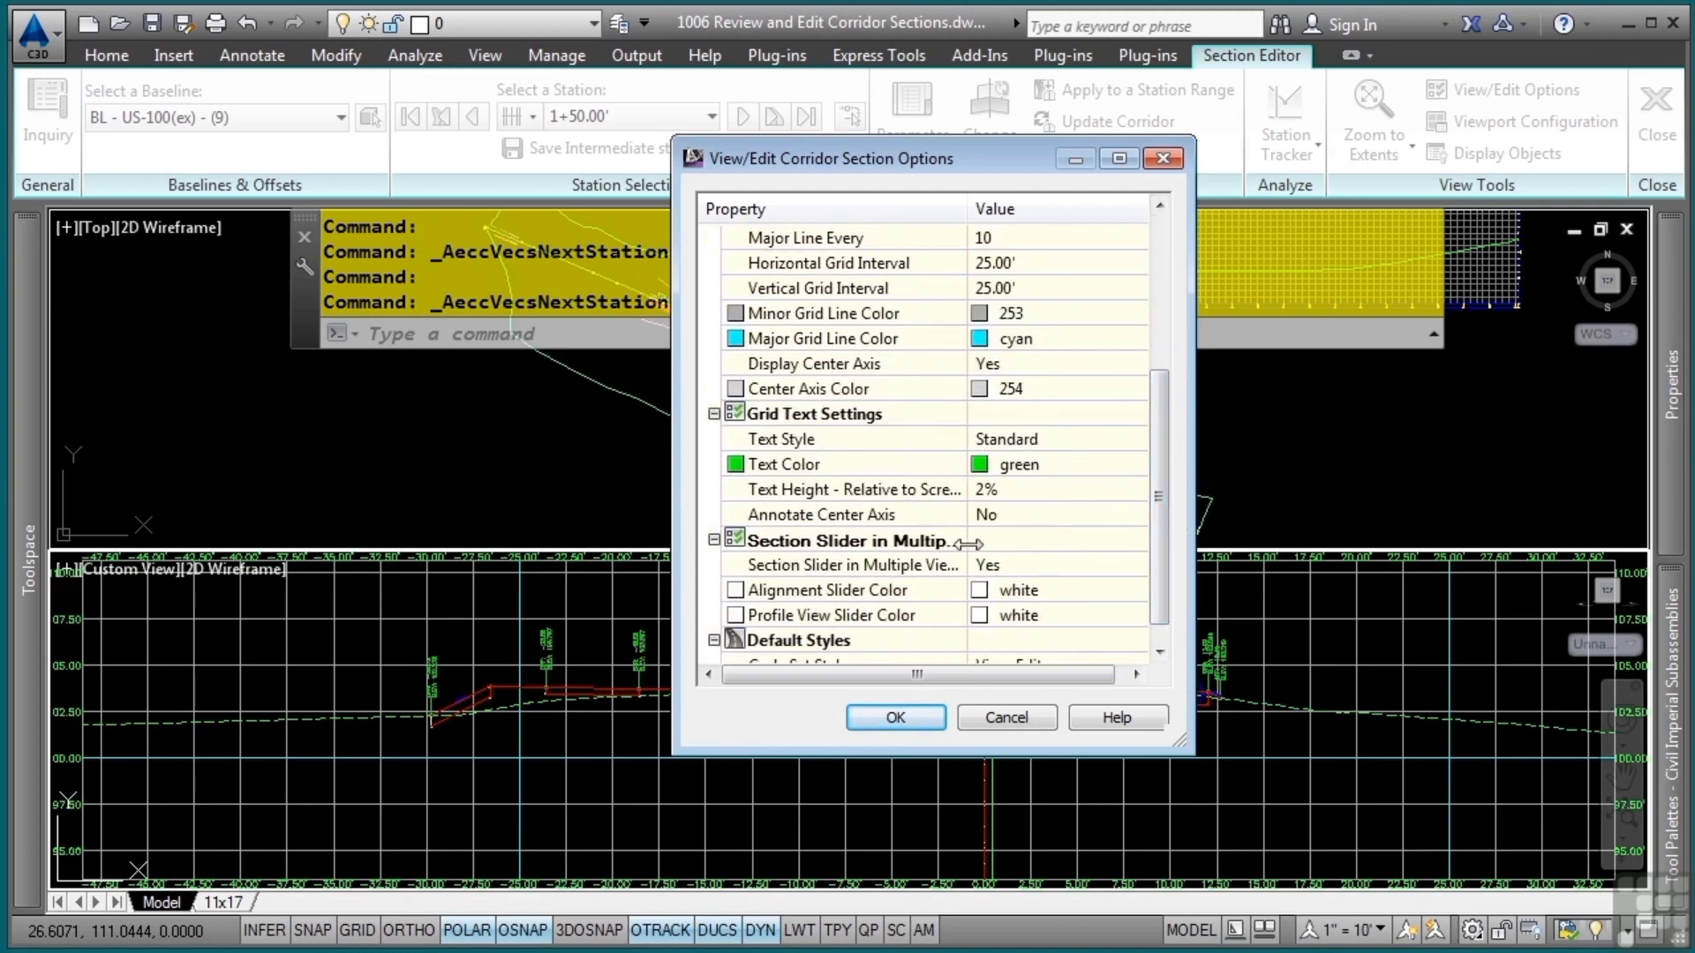
{"action": "left_click_drag", "start_coordinate": [1150, 538], "coordinate": [1162, 558]}
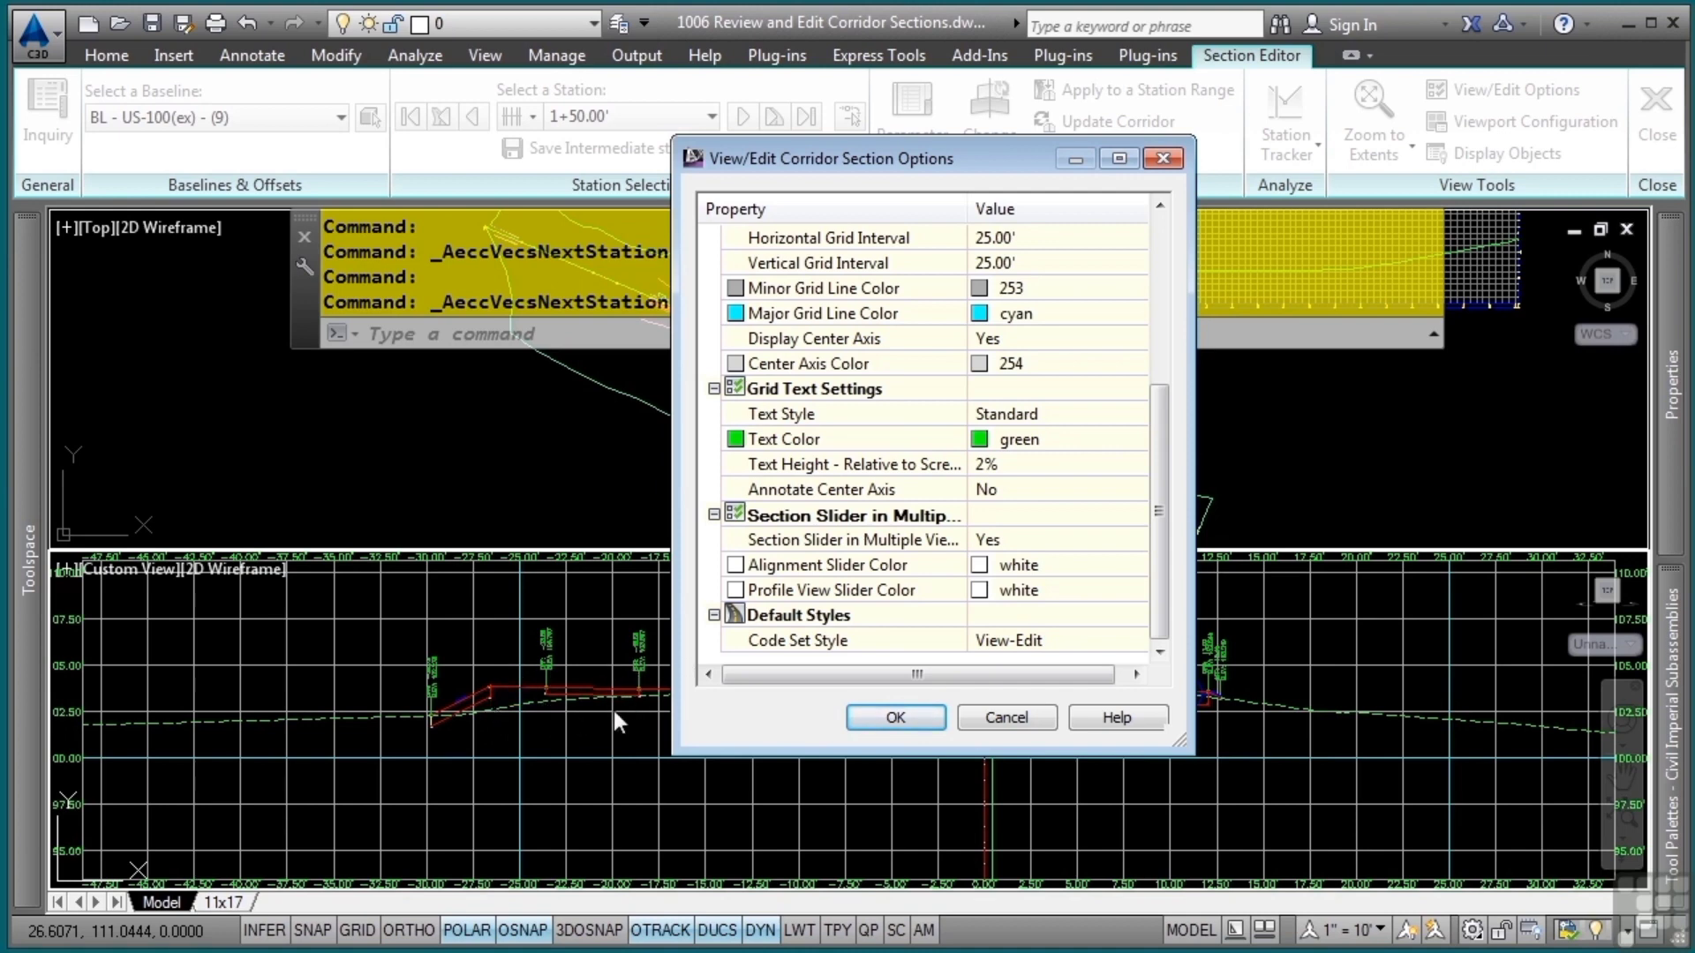
{"action": "left_click", "coordinate": [902, 717]}
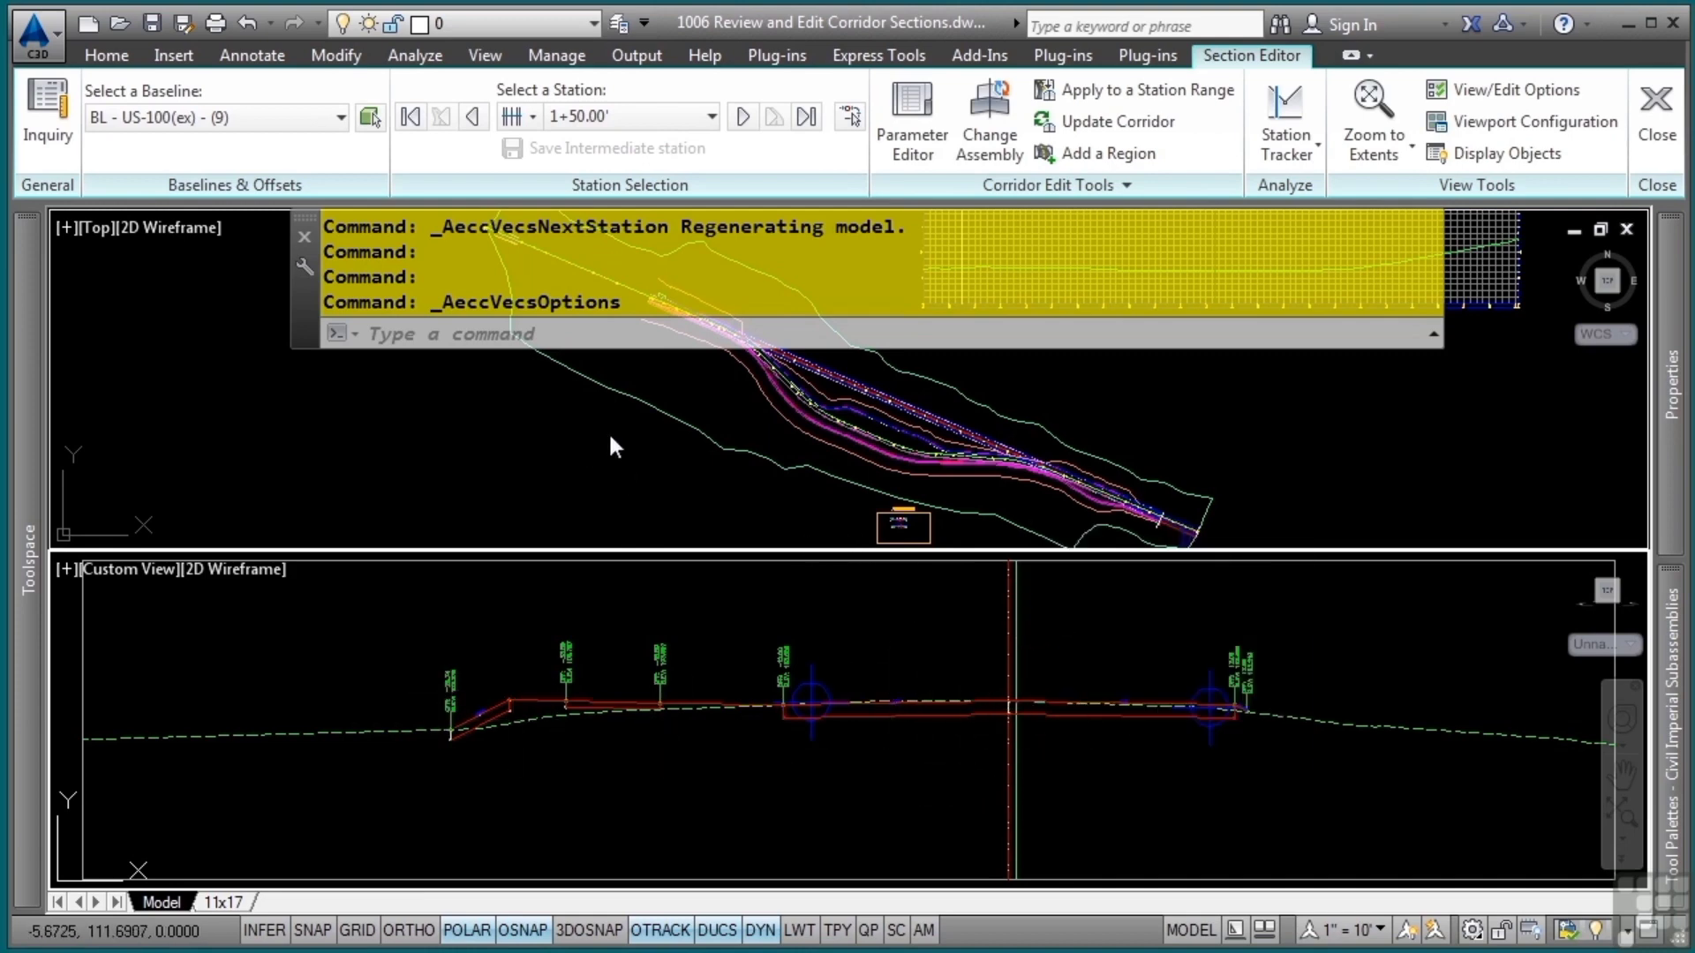
Specify a station in plan on the BL - US-100(ex) alignment at about 10+87.28 to view its section
{"action": "left_click", "coordinate": [850, 117]}
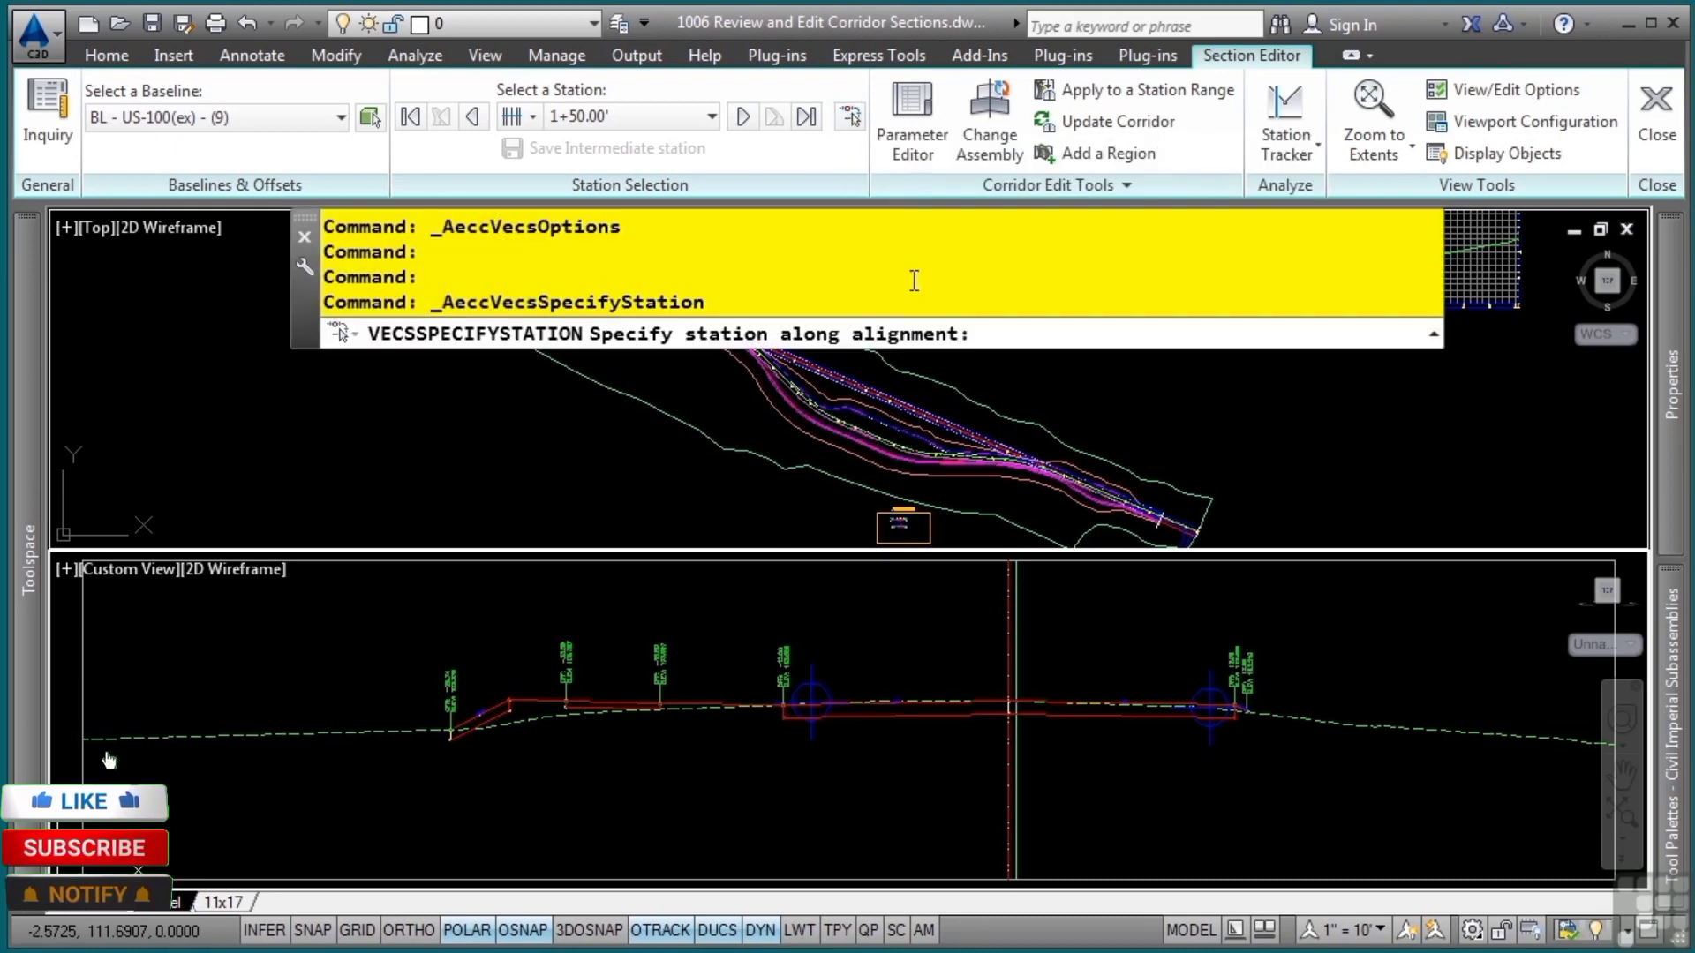
{"action": "scroll", "coordinate": [1011, 388], "scroll_direction": "up", "scroll_amount": 5}
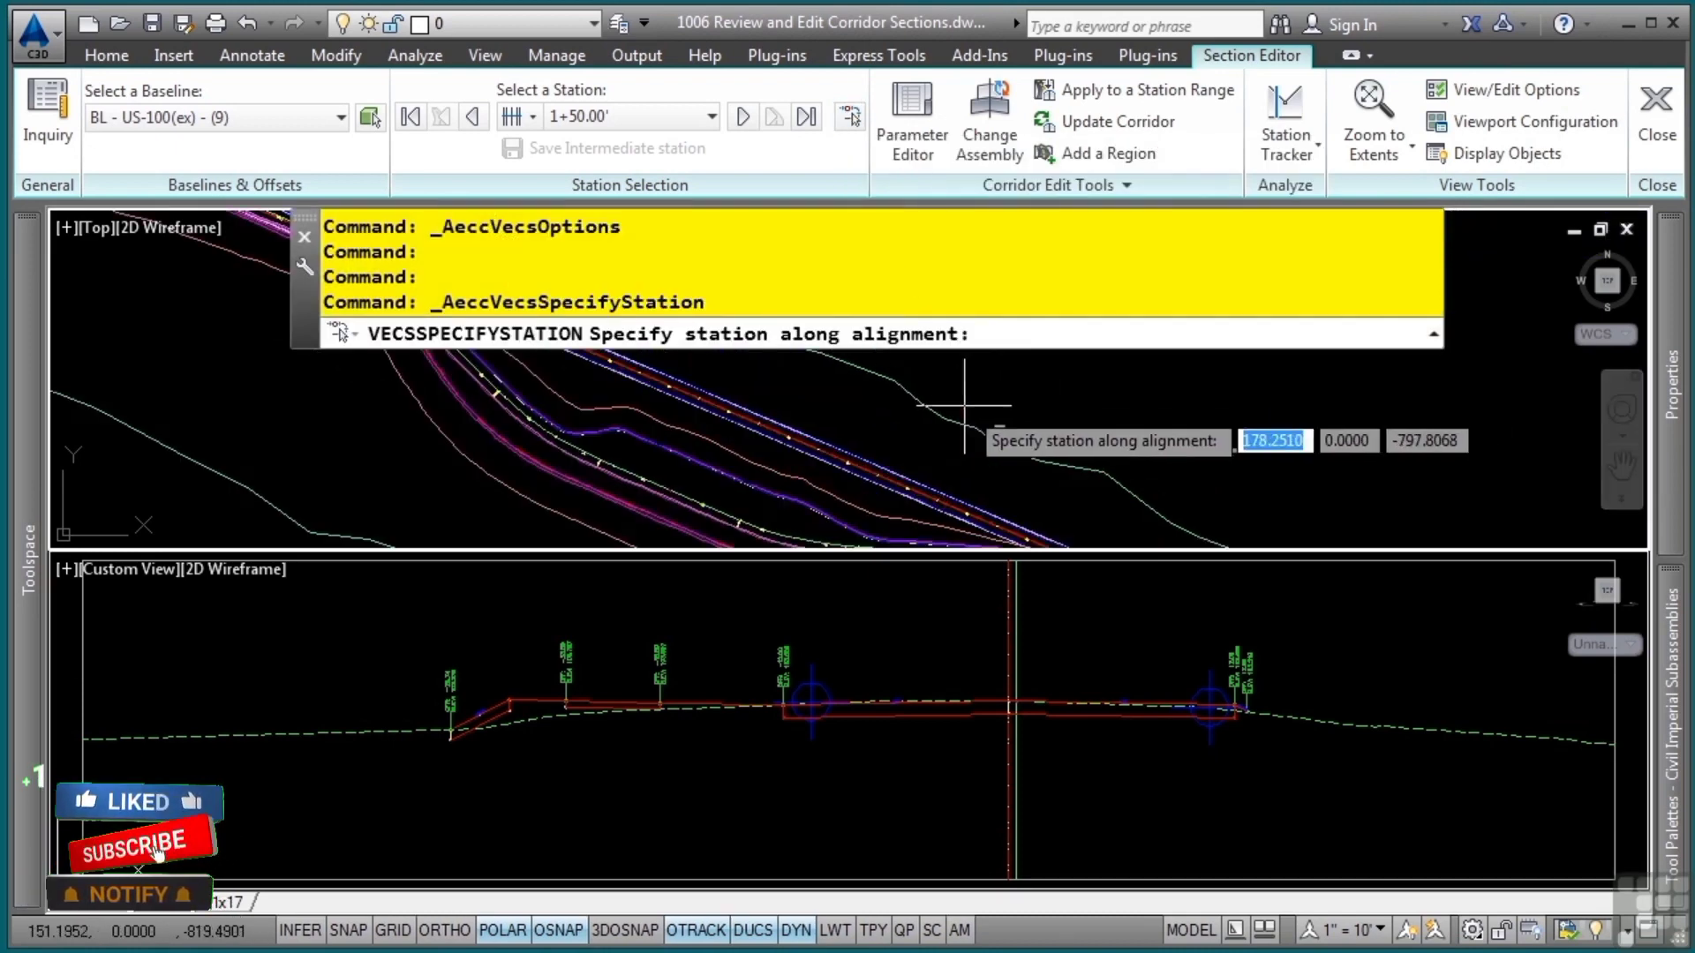
{"action": "middle_click_drag", "start_coordinate": [928, 509], "coordinate": [1156, 440]}
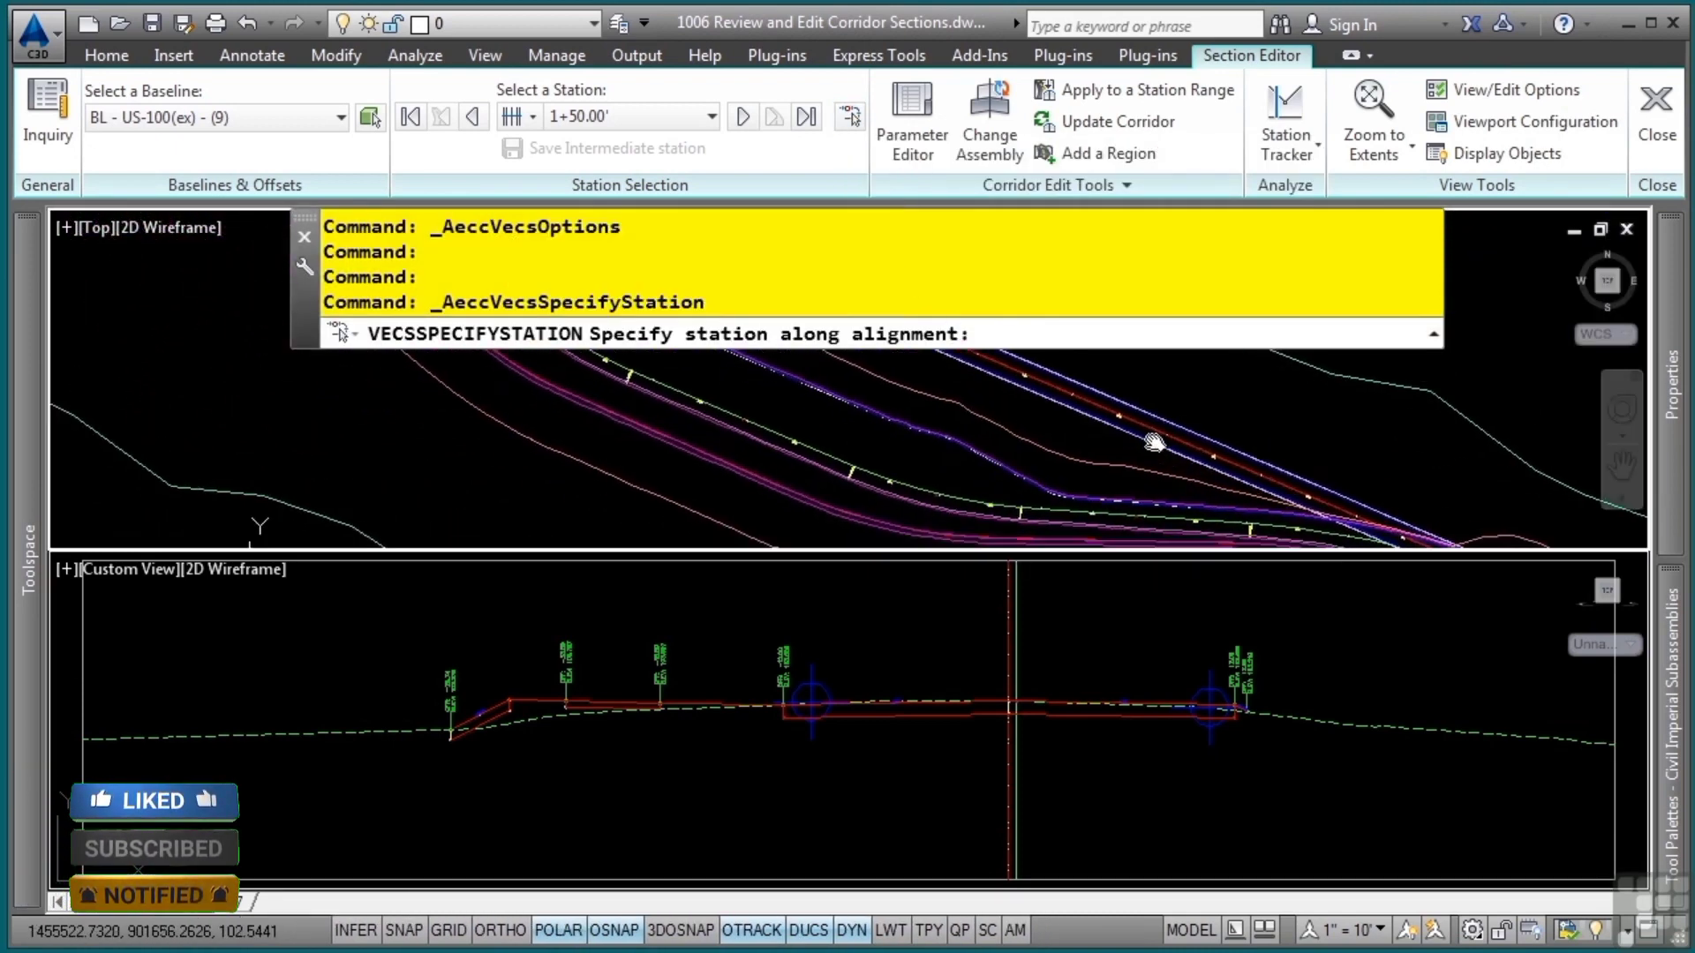
{"action": "left_click", "coordinate": [1037, 380]}
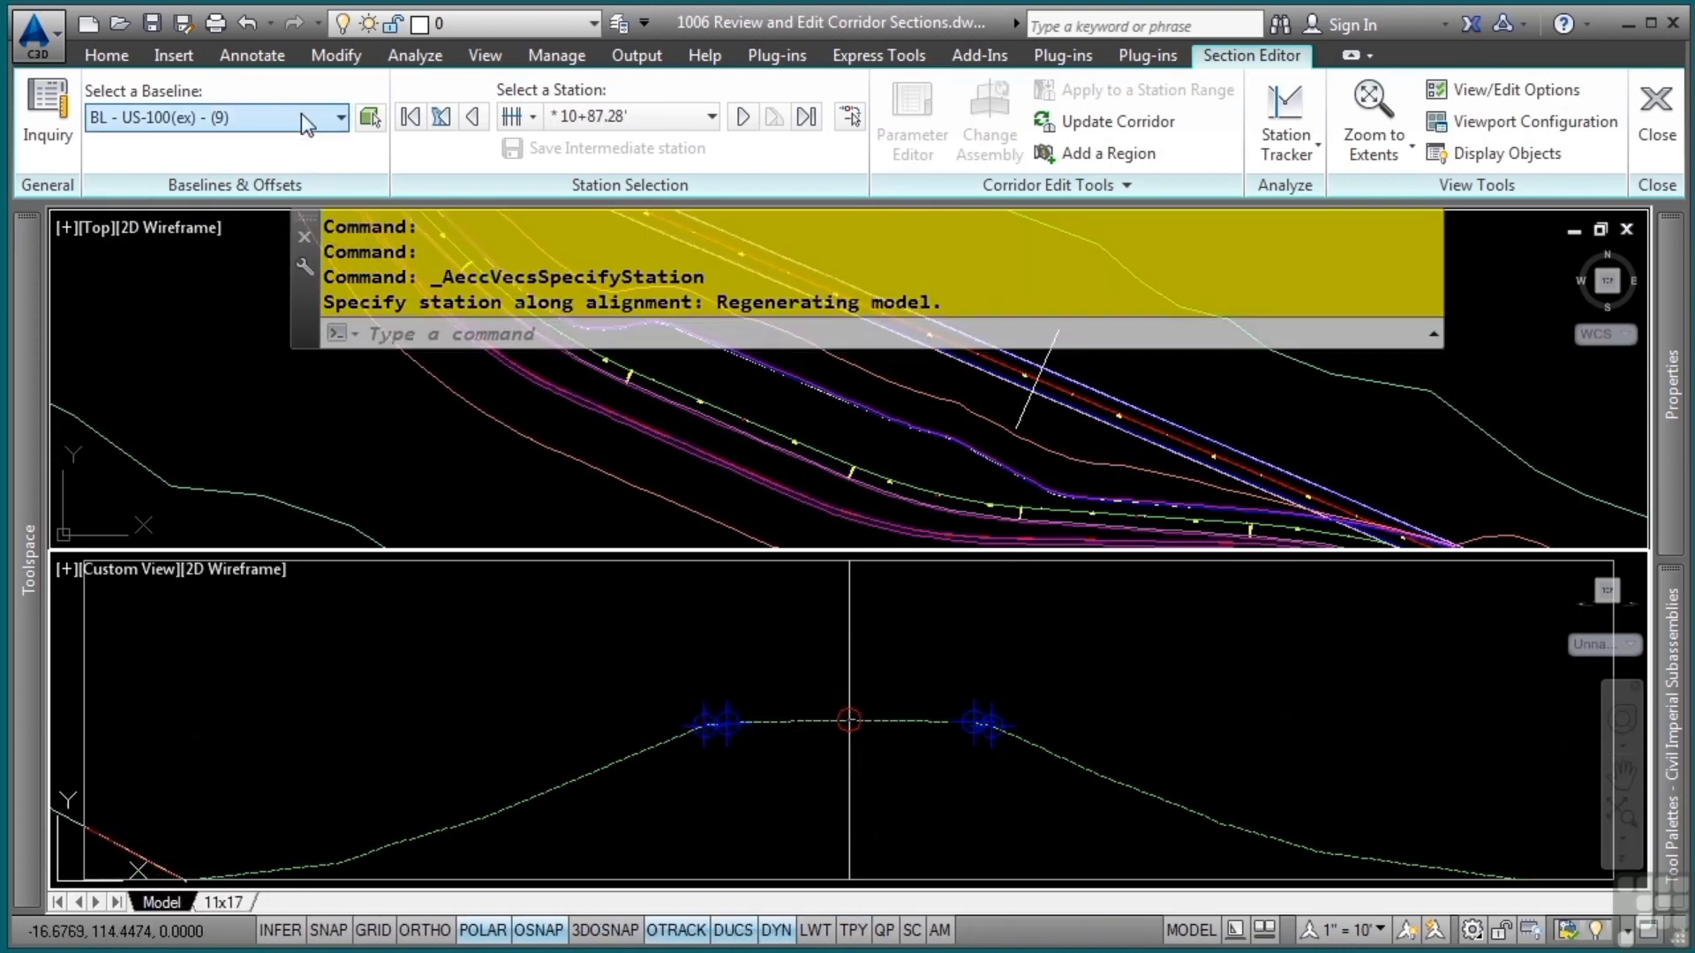
Switch the baseline to BL - Bypass 1, pick station 11+33.79 in plan and save it as an intermediate station
{"action": "left_click", "coordinate": [298, 116]}
{"action": "left_click", "coordinate": [266, 146]}
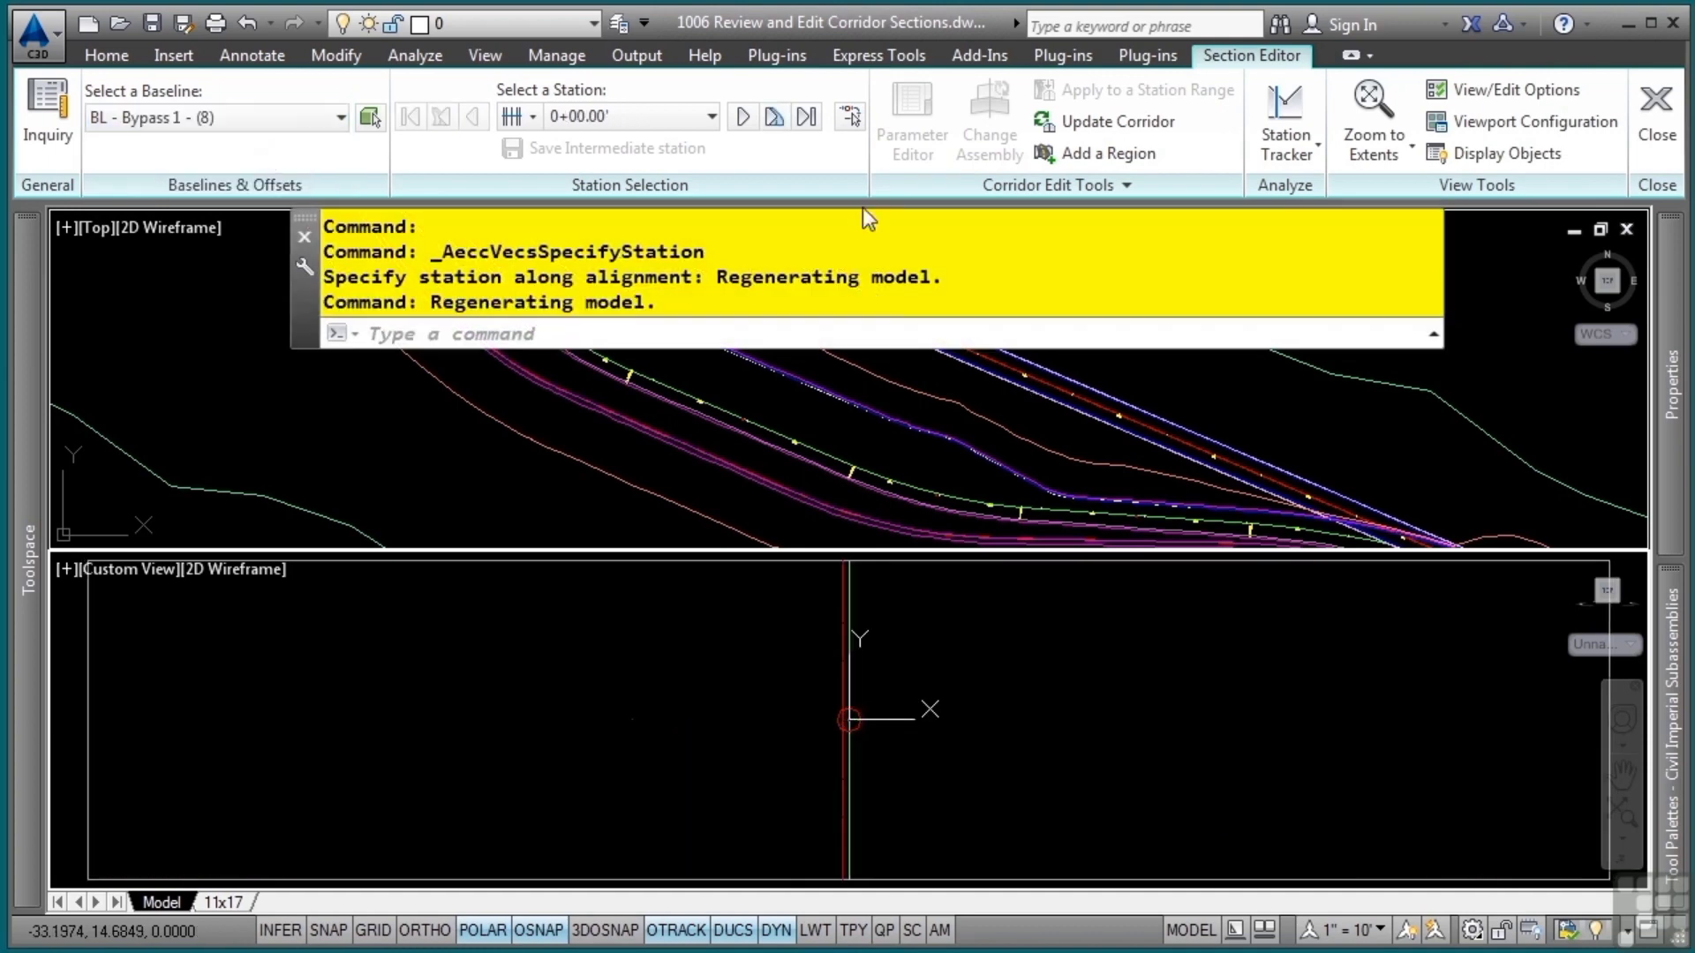
{"action": "left_click", "coordinate": [849, 116]}
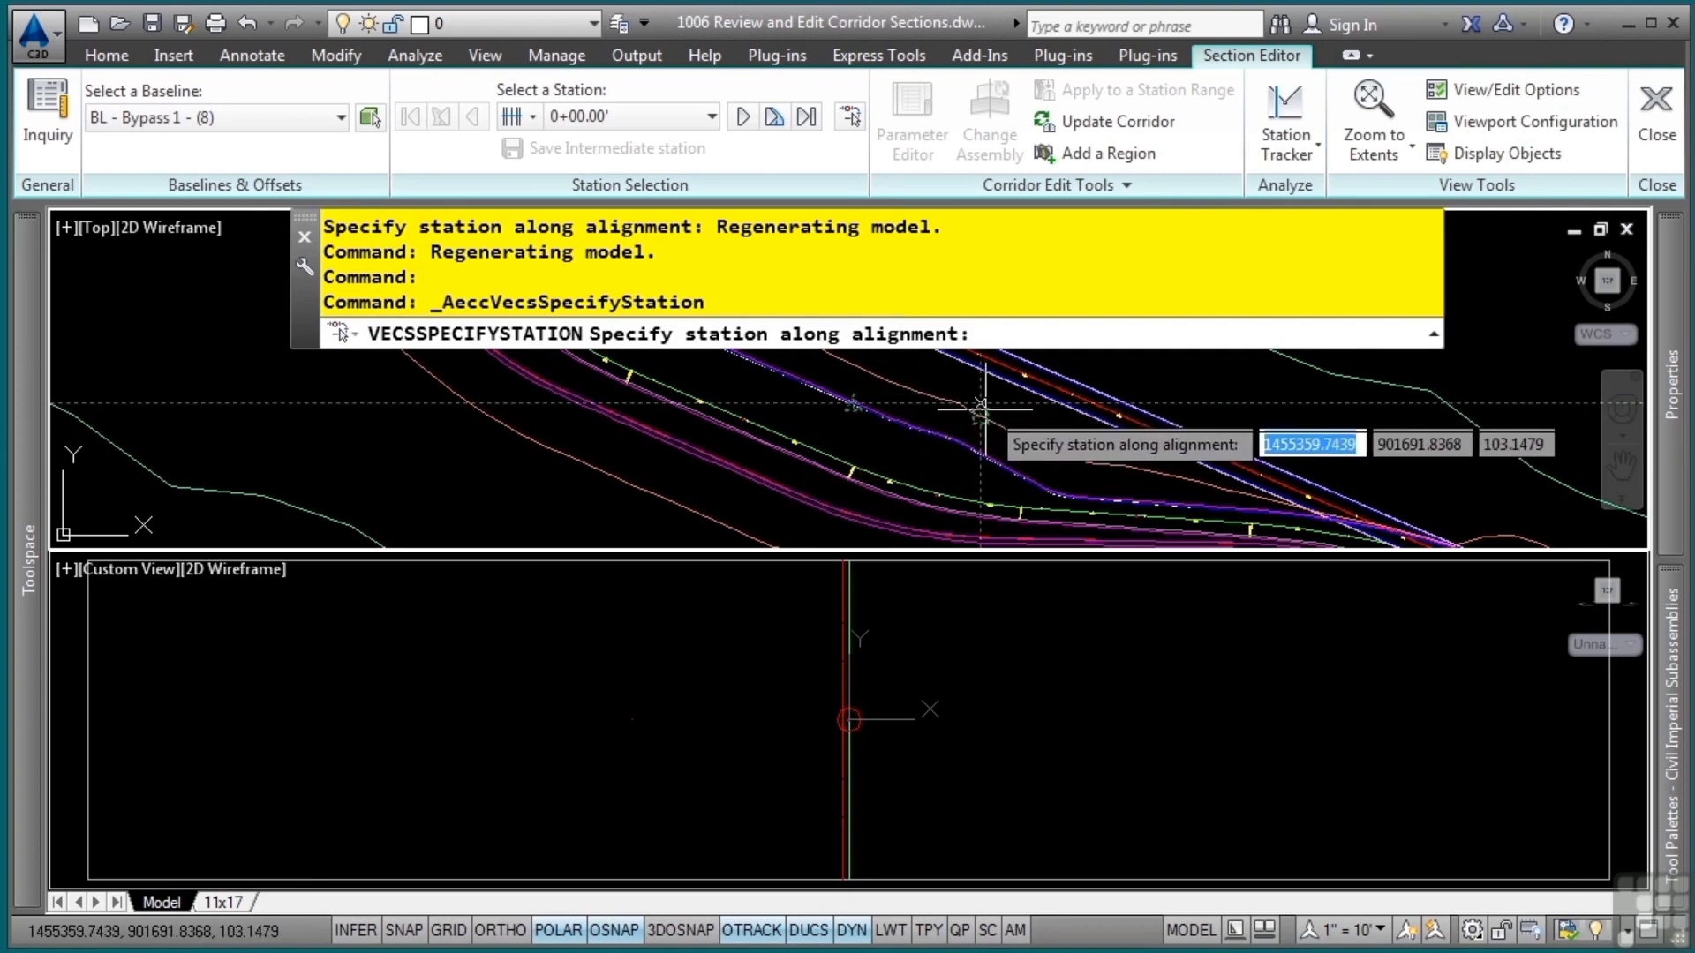
{"action": "scroll", "coordinate": [989, 447], "scroll_direction": "up", "scroll_amount": 4}
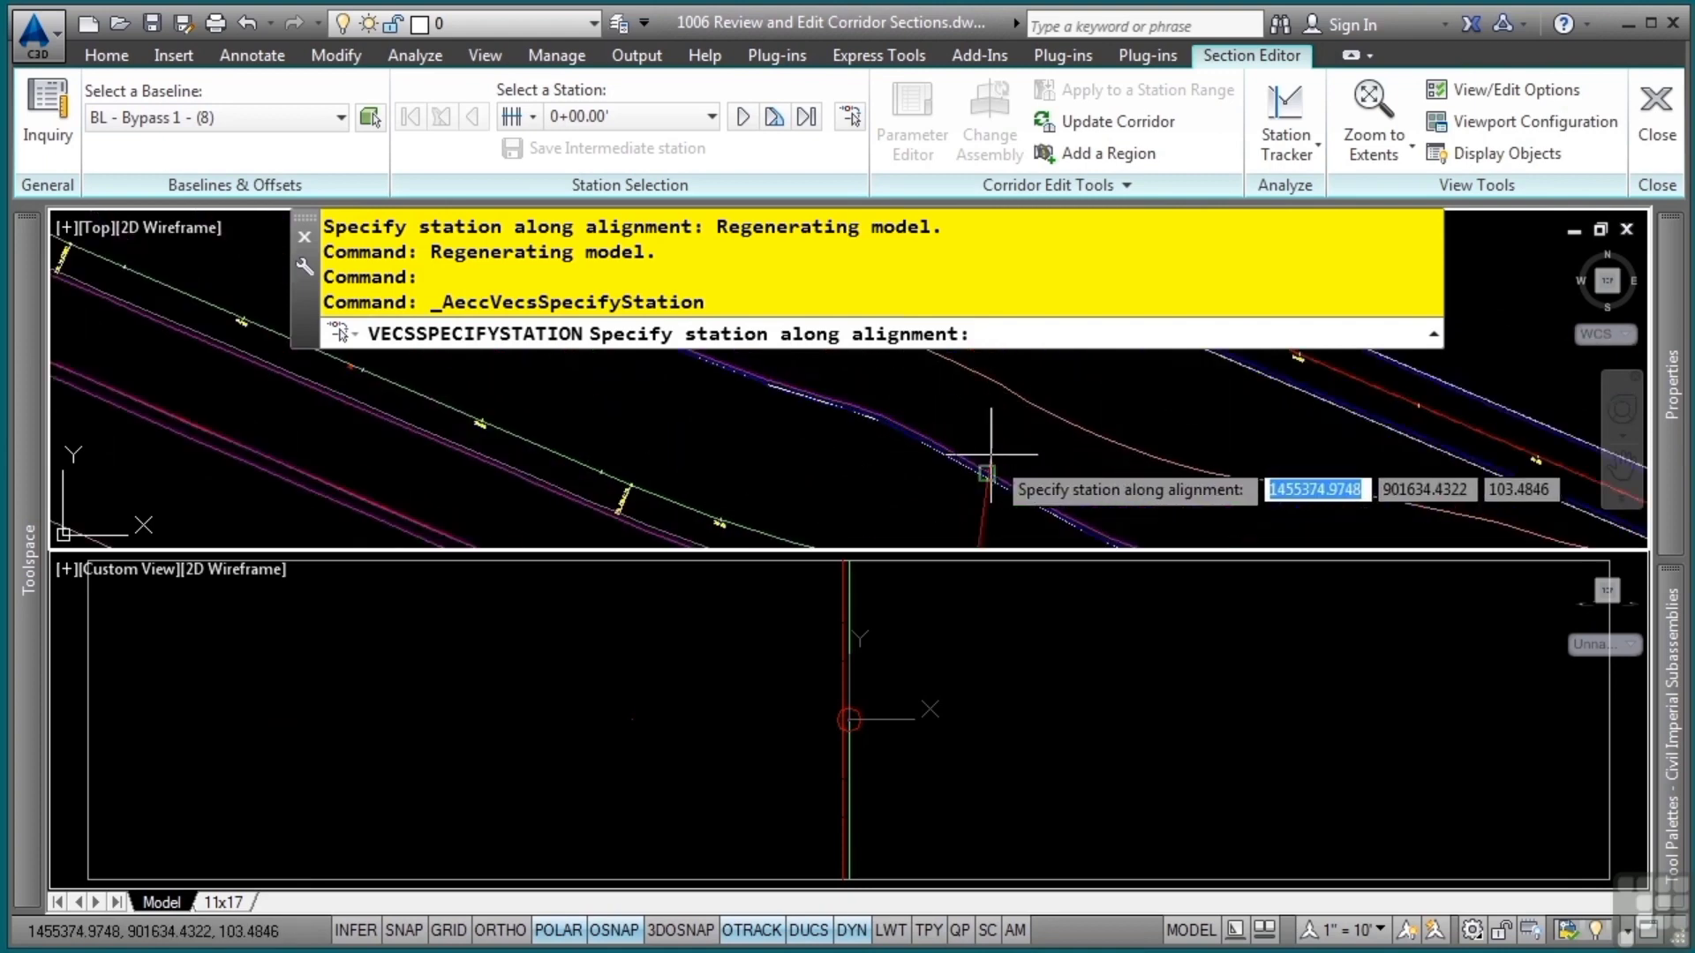
{"action": "left_click", "coordinate": [921, 391]}
{"action": "left_click", "coordinate": [920, 401]}
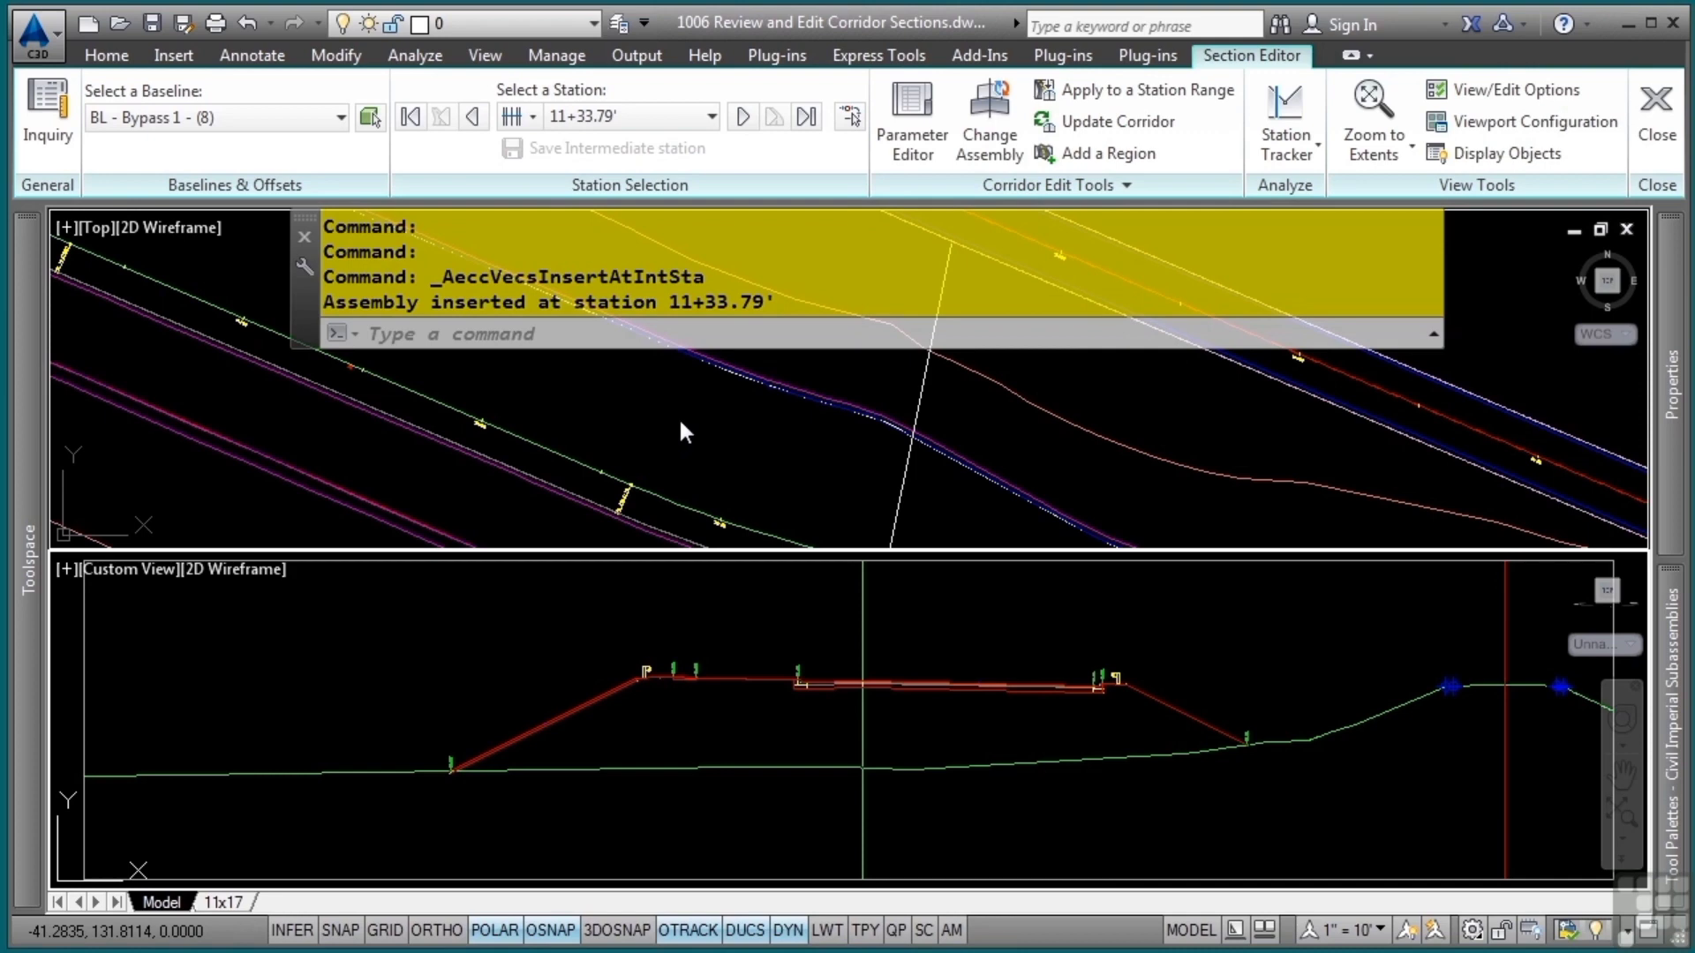
Step forward through the Bypass 1 corridor sections to station 12+00.00
{"action": "left_click", "coordinate": [742, 122]}
{"action": "left_click", "coordinate": [741, 119]}
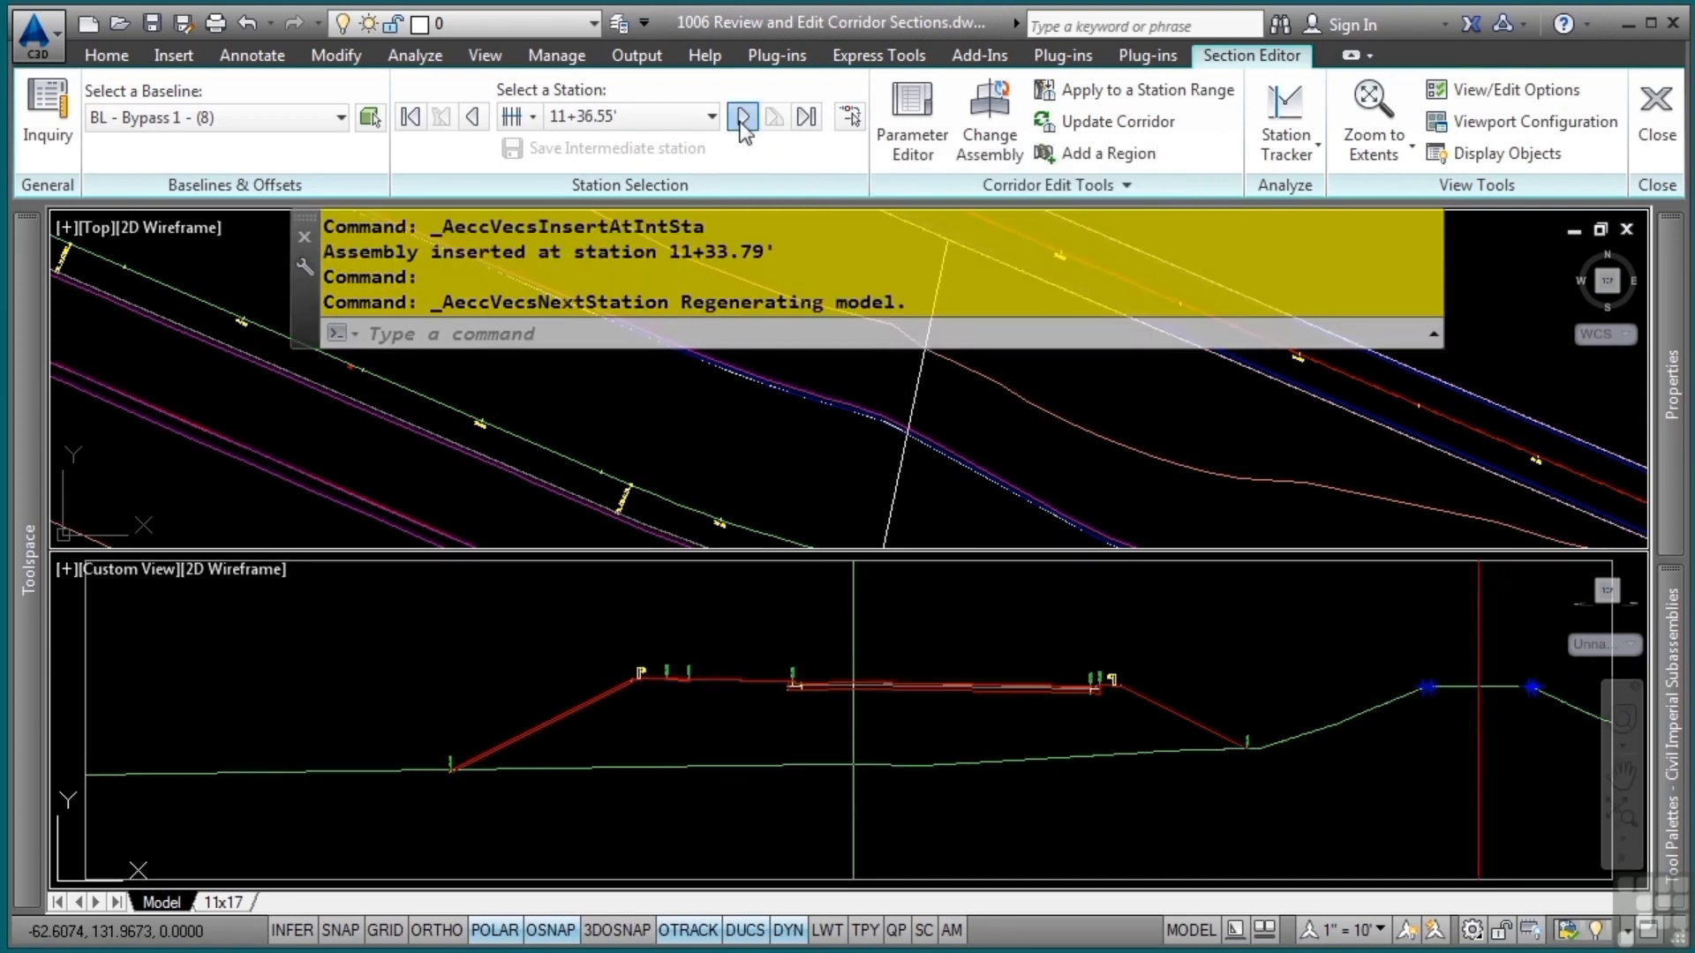
{"action": "left_click", "coordinate": [741, 119]}
{"action": "left_click", "coordinate": [742, 120]}
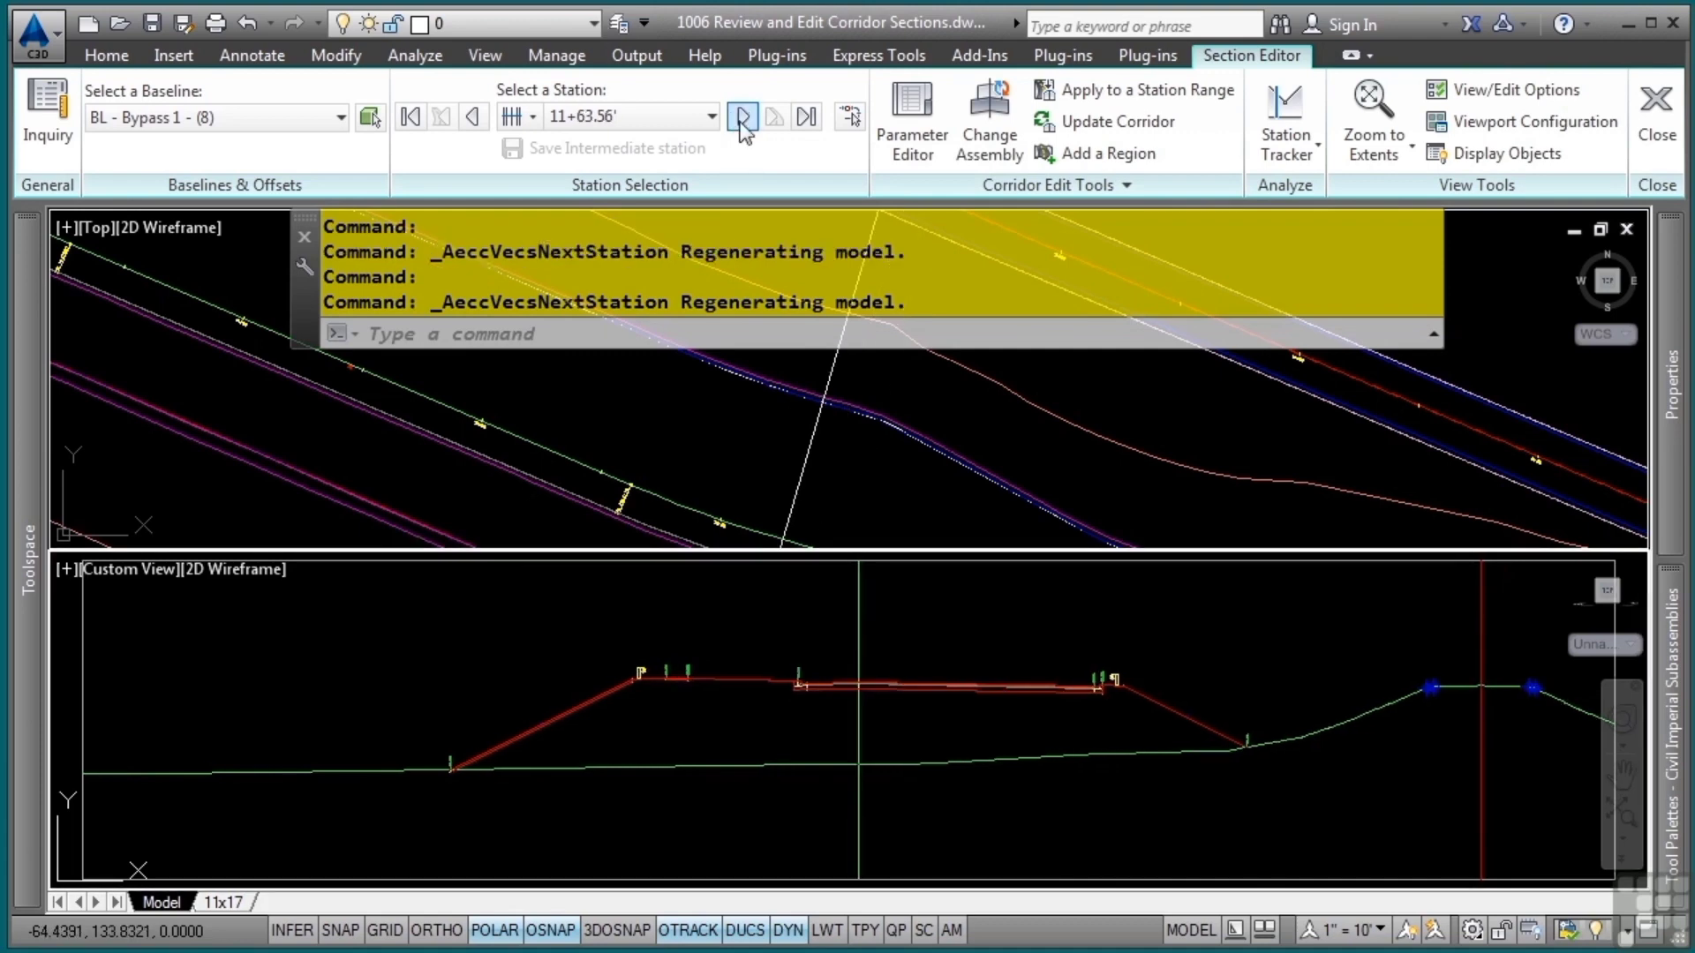
{"action": "left_click", "coordinate": [741, 120]}
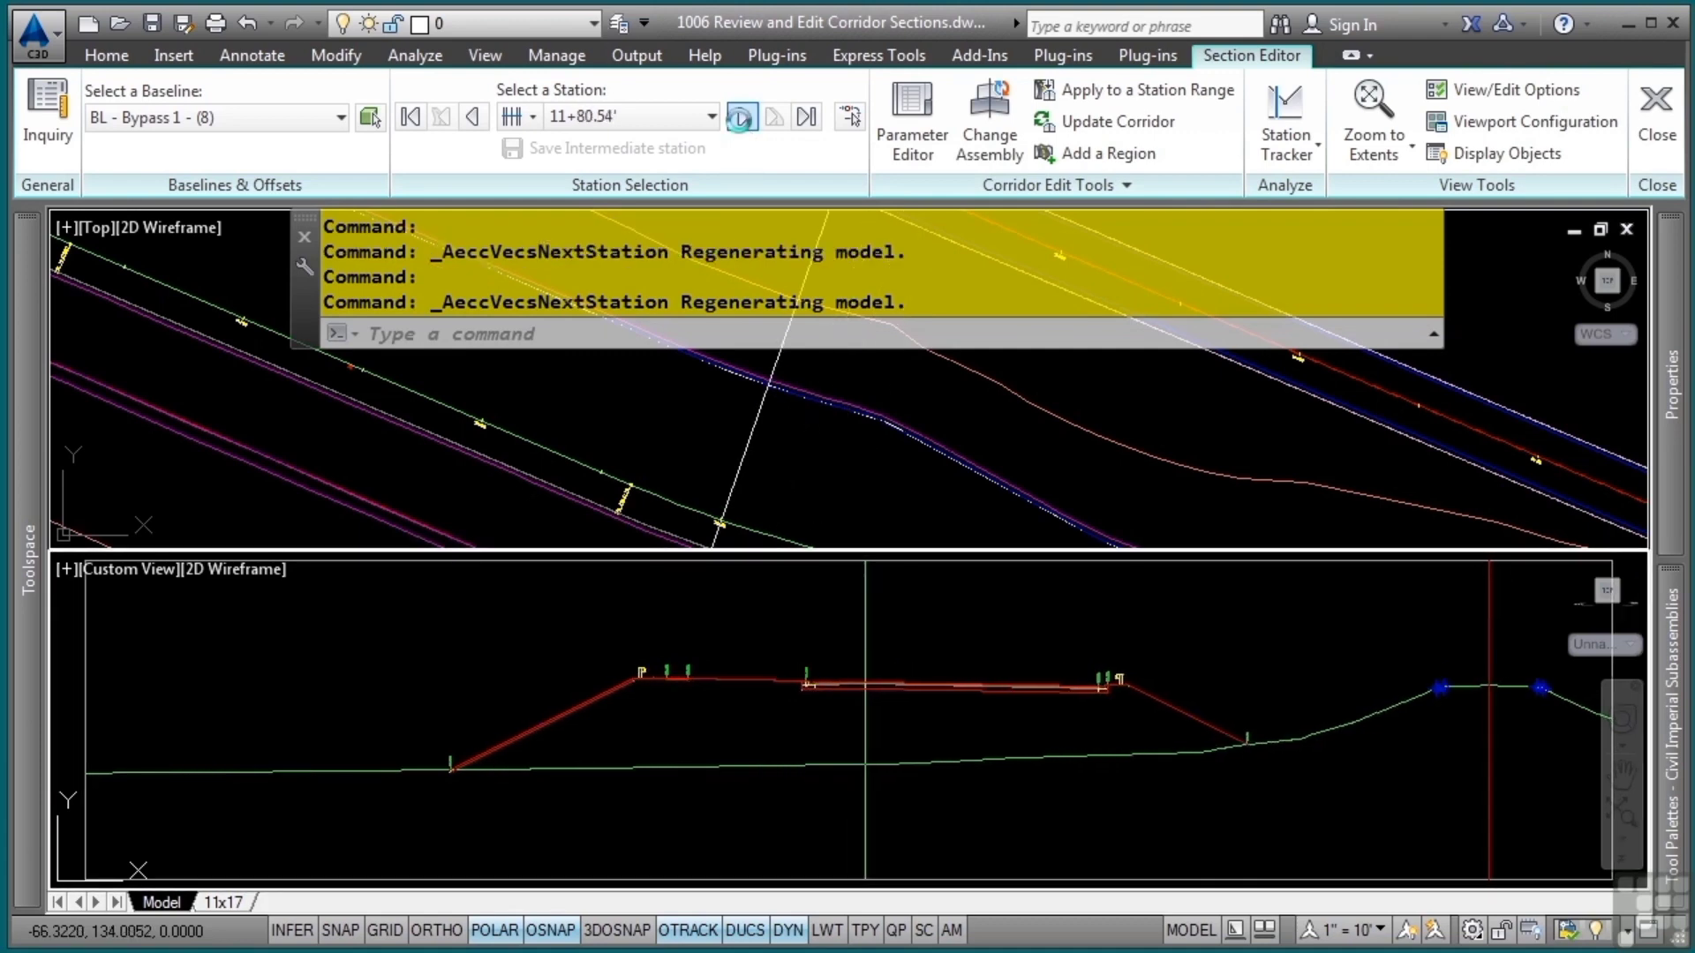
{"action": "left_click", "coordinate": [741, 120]}
Examine the section line and the surrounding corridor lines in plan around station 12+00.00
{"action": "middle_click_drag", "start_coordinate": [571, 384], "coordinate": [817, 477]}
{"action": "left_click", "coordinate": [816, 477]}
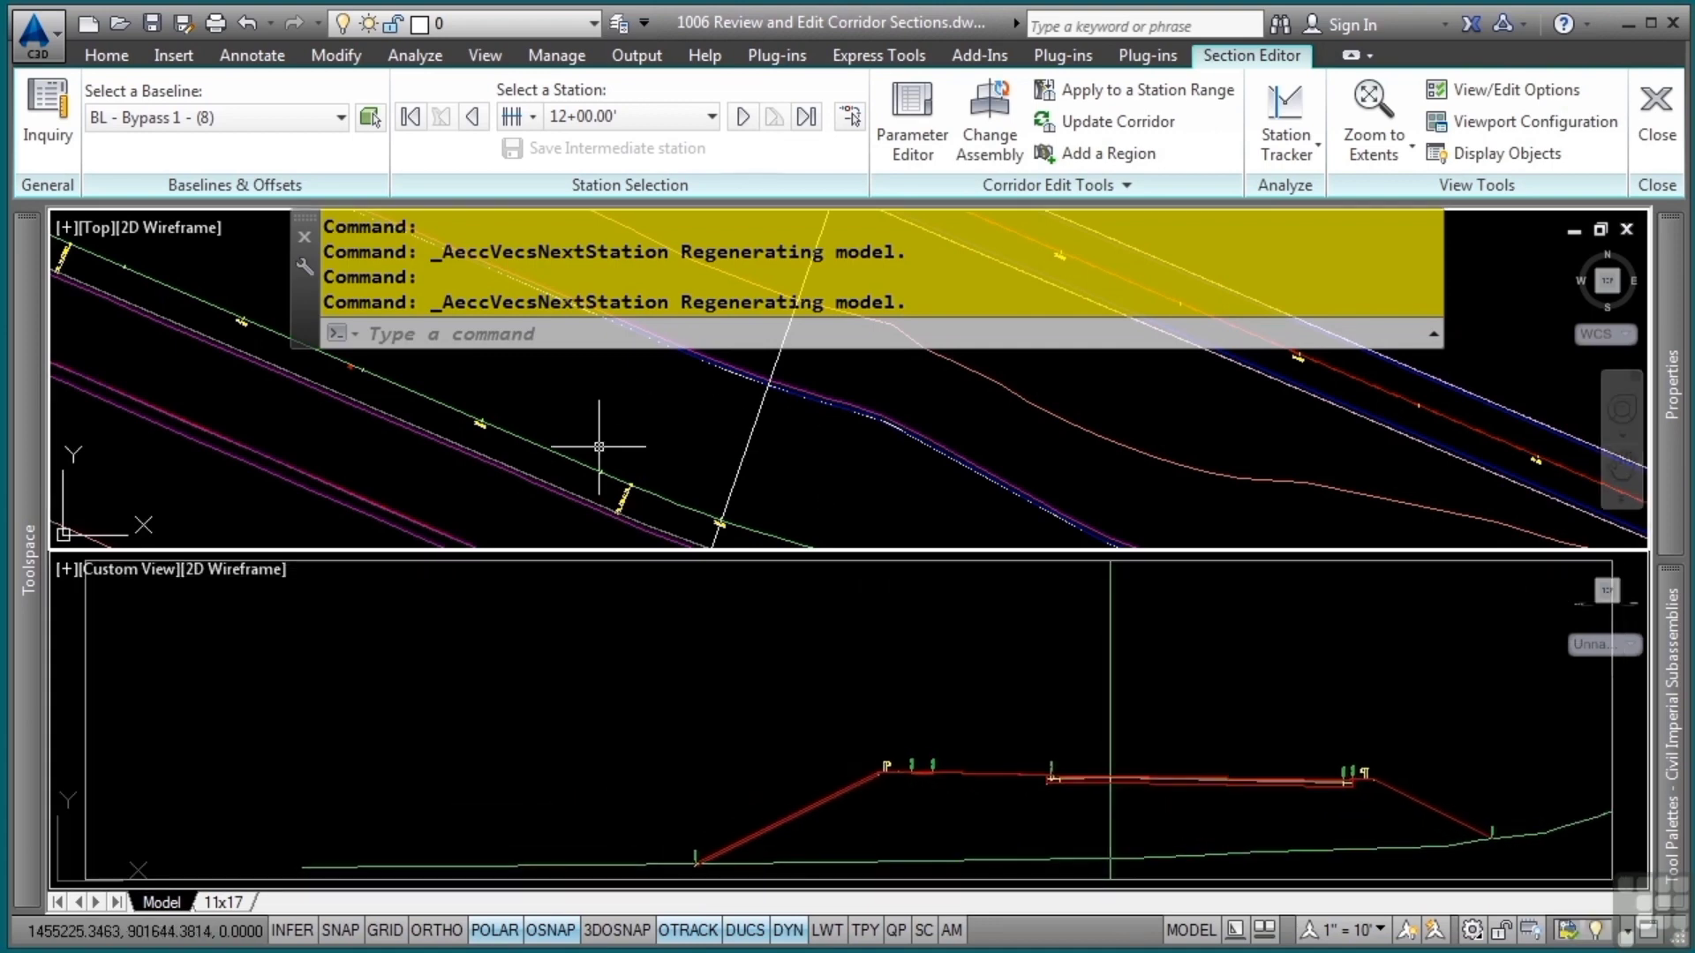
{"action": "middle_click_drag", "start_coordinate": [598, 446], "coordinate": [995, 530]}
{"action": "middle_click_drag", "start_coordinate": [843, 428], "coordinate": [954, 558]}
{"action": "middle_click_drag", "start_coordinate": [813, 439], "coordinate": [761, 404]}
{"action": "middle_click_drag", "start_coordinate": [904, 504], "coordinate": [743, 425]}
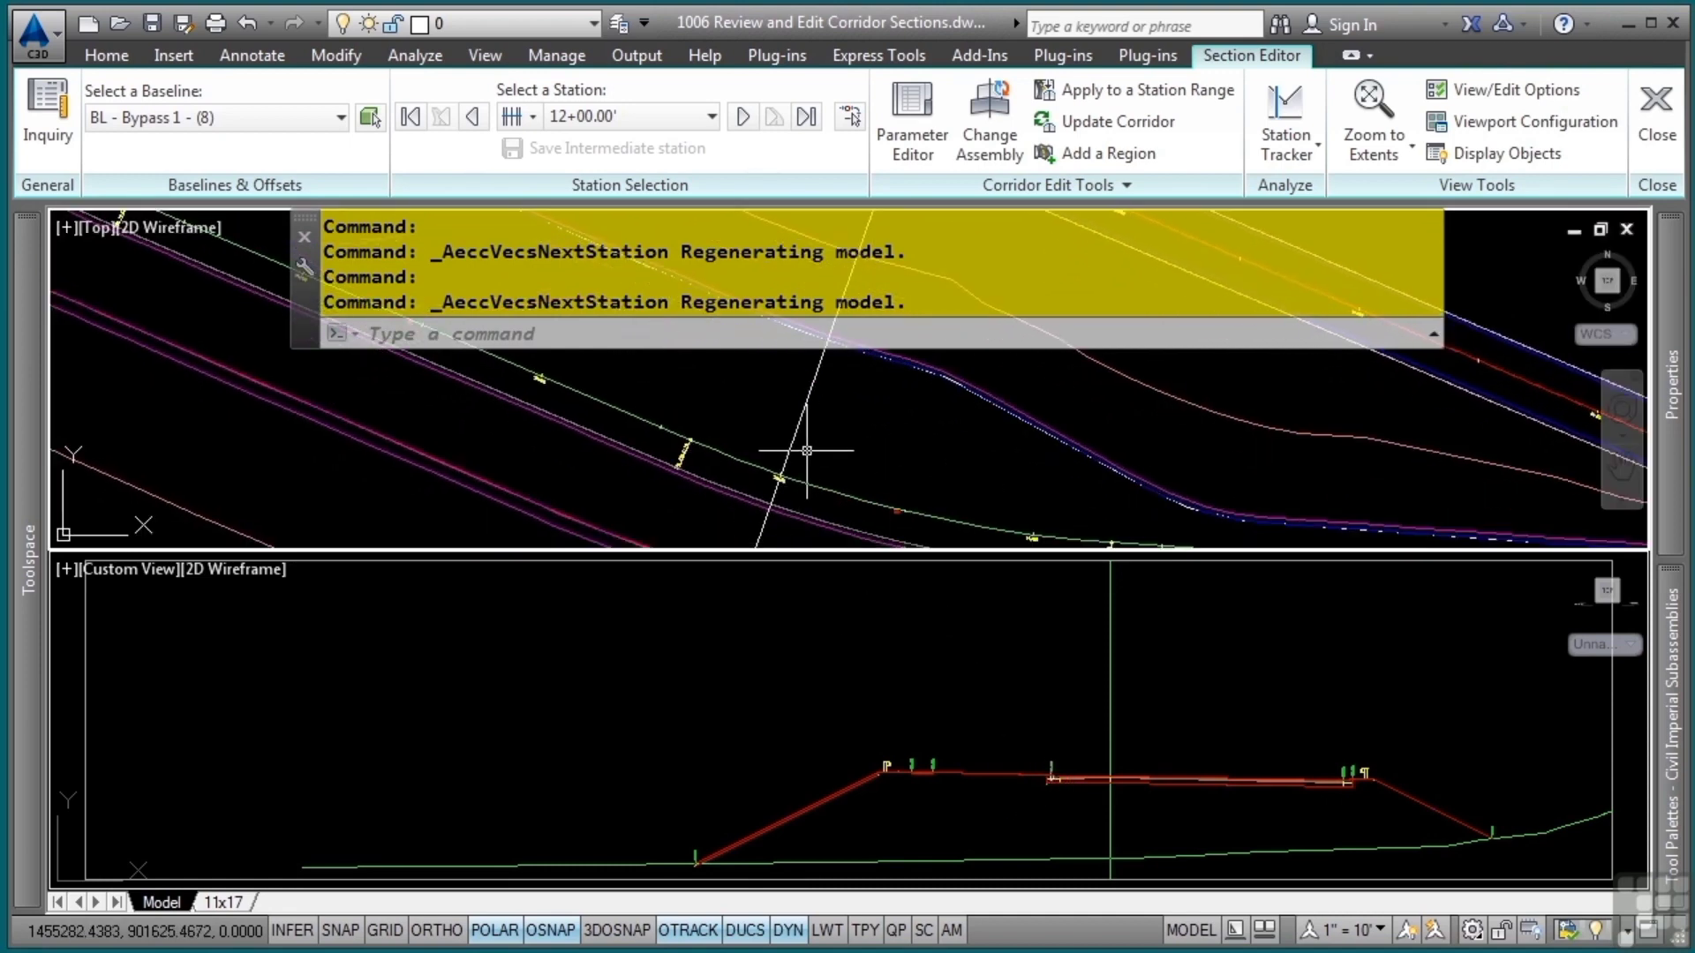
{"action": "middle_click_drag", "start_coordinate": [794, 454], "coordinate": [971, 515]}
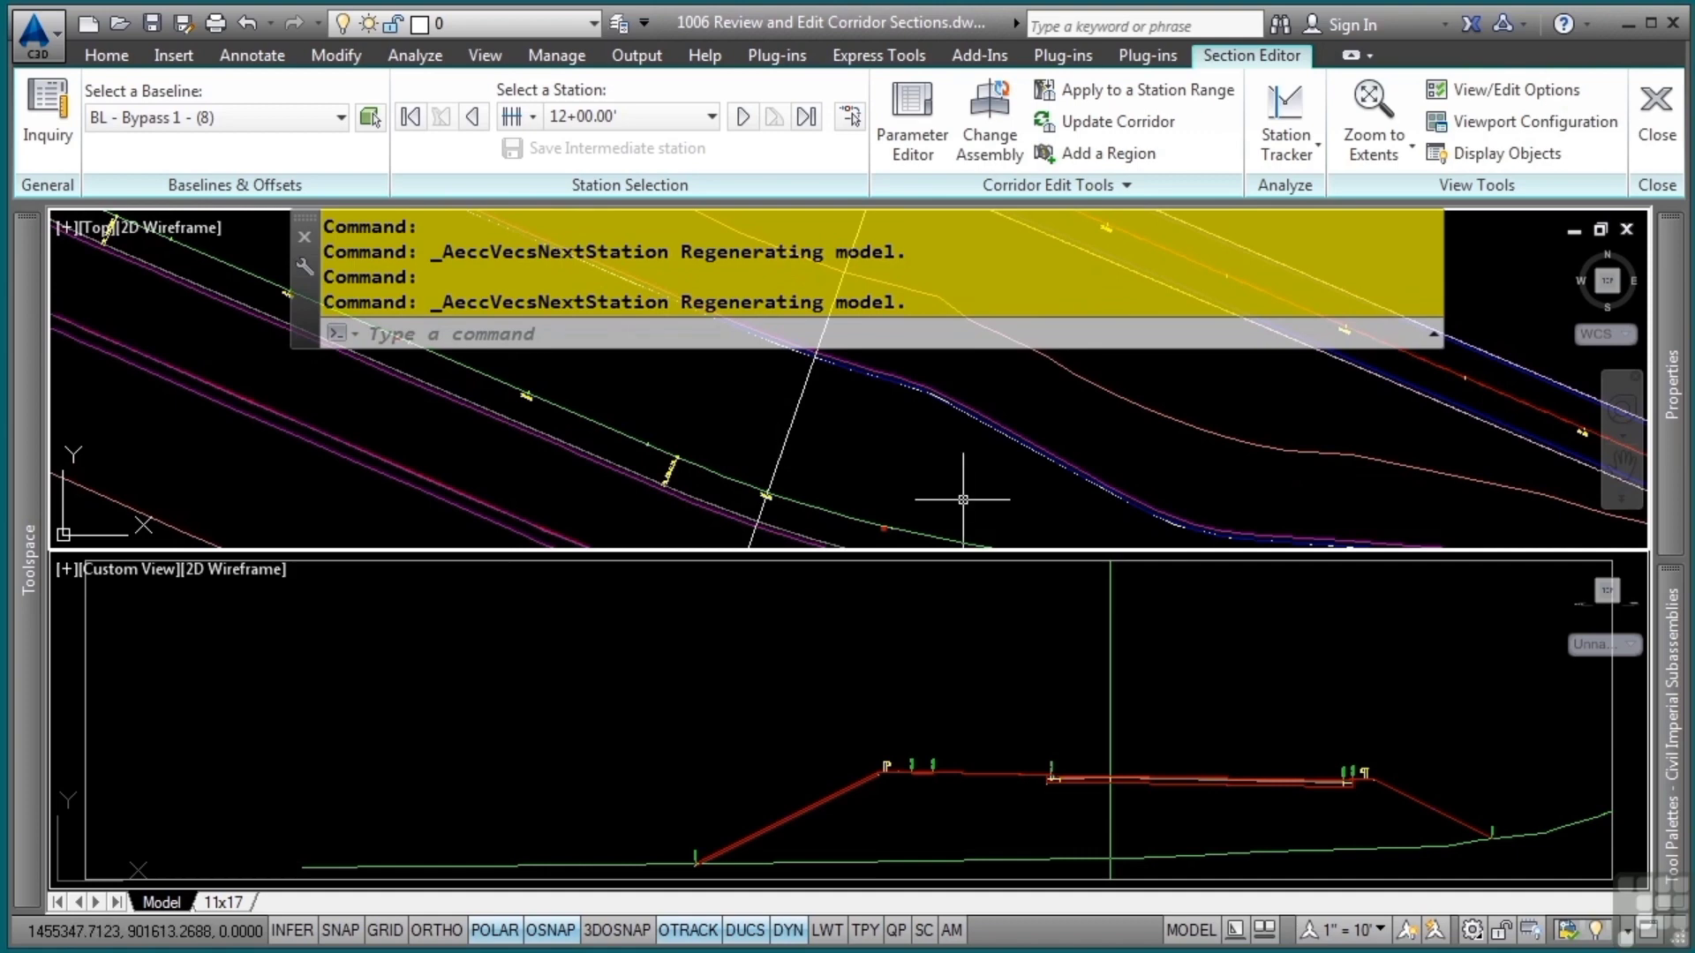
{"action": "middle_click_drag", "start_coordinate": [962, 501], "coordinate": [846, 451]}
{"action": "middle_click_drag", "start_coordinate": [651, 401], "coordinate": [956, 525]}
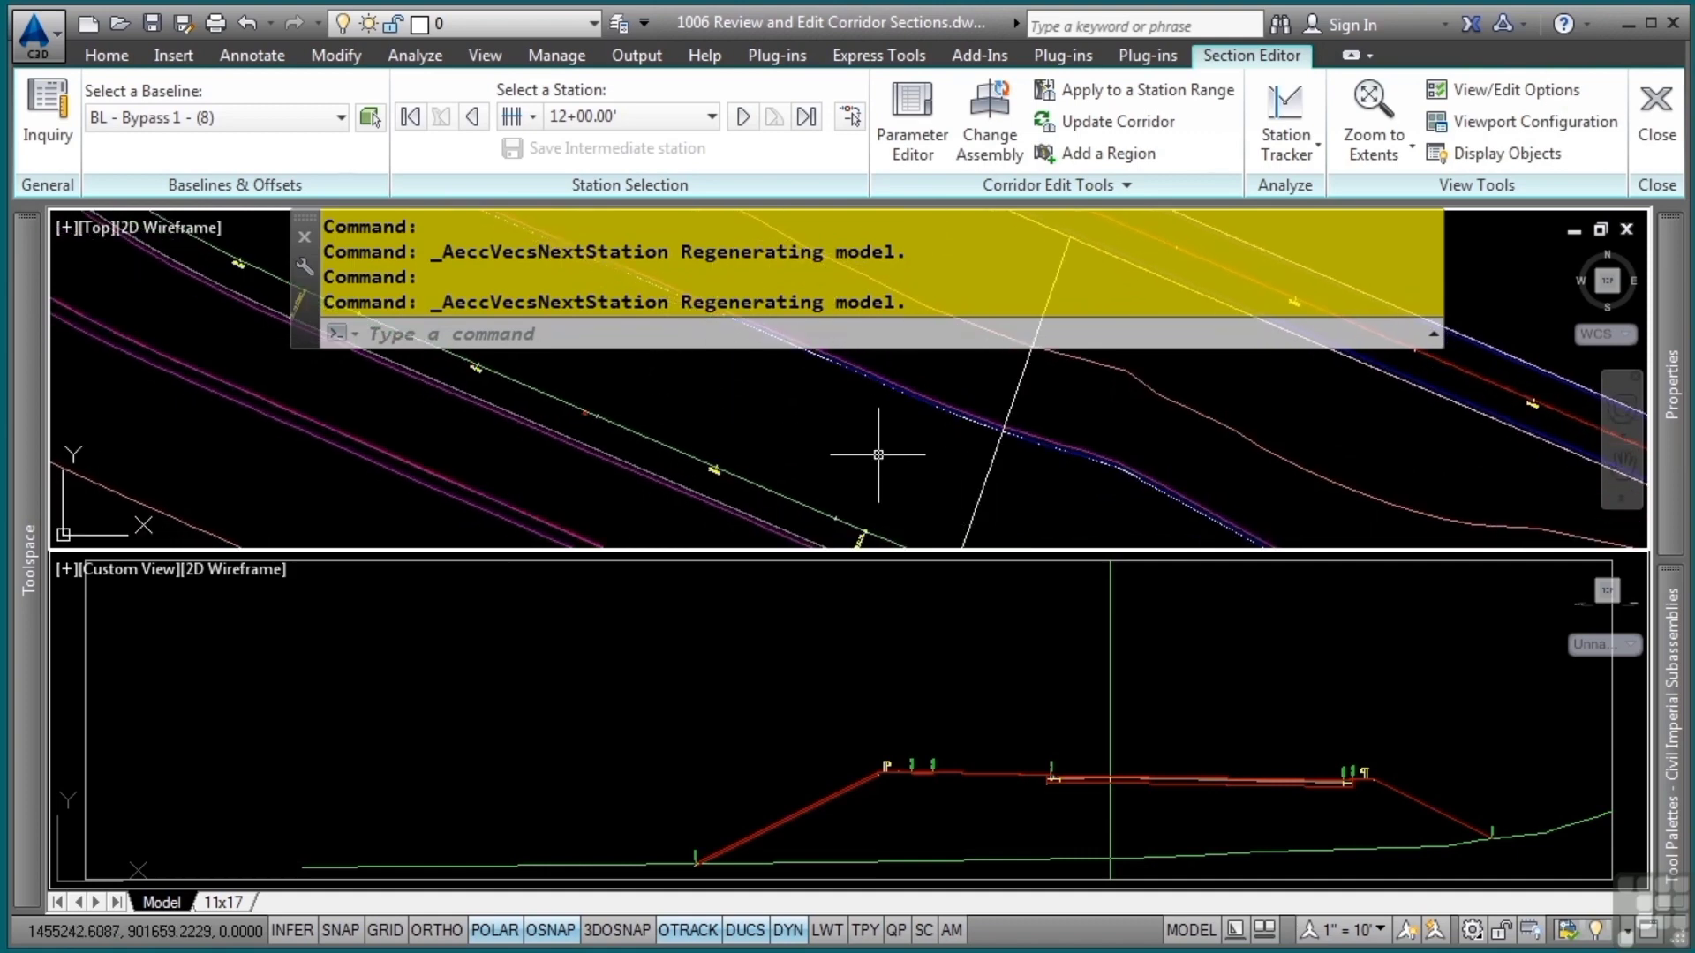
{"action": "middle_click_drag", "start_coordinate": [889, 454], "coordinate": [921, 418]}
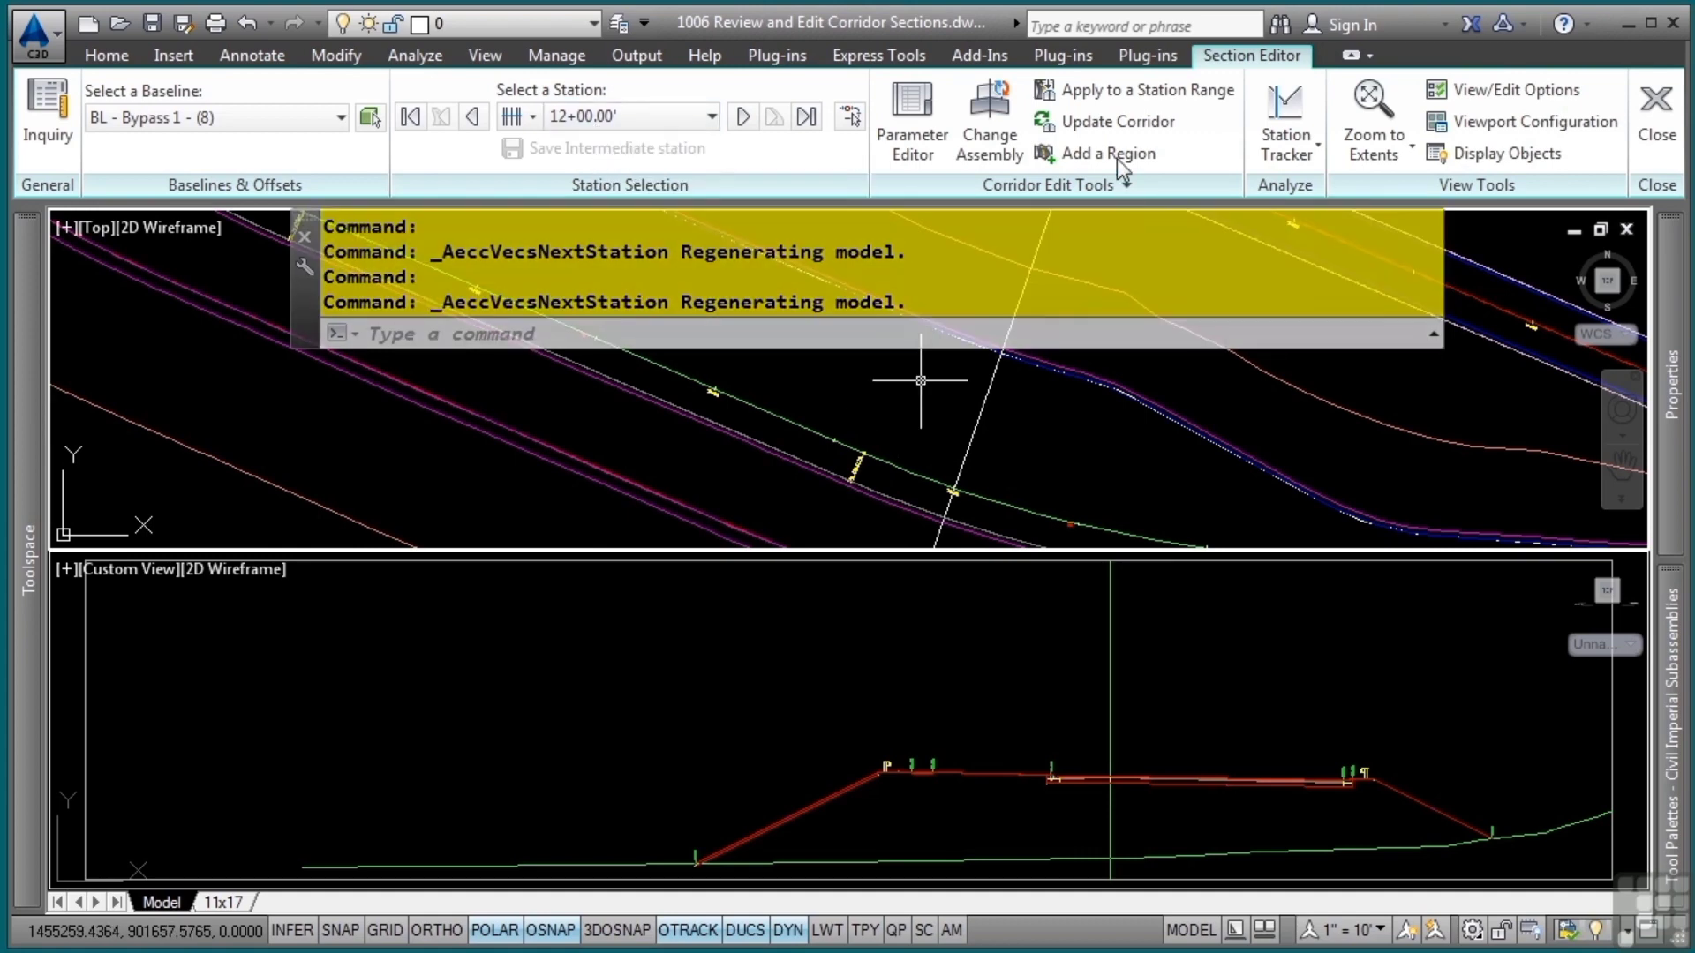
Open the corridor parameters for station 12+00.00 and collapse the Right group and the Left group's individual subassemblies
{"action": "left_click", "coordinate": [916, 106]}
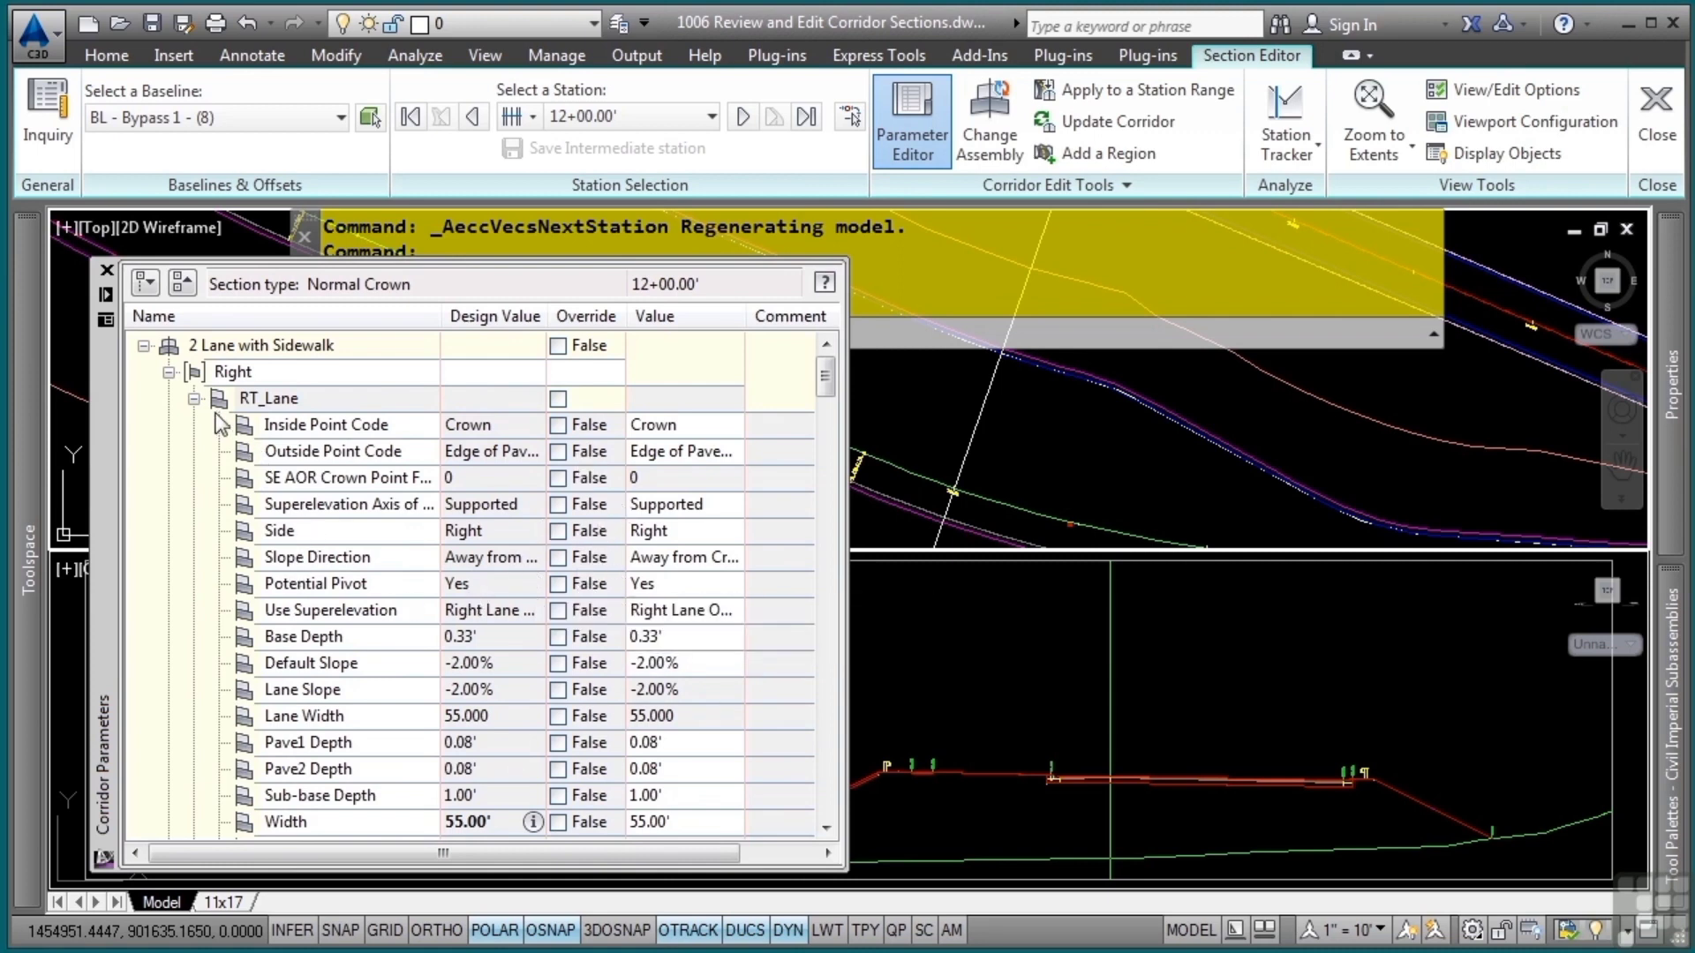
{"action": "left_click", "coordinate": [170, 371]}
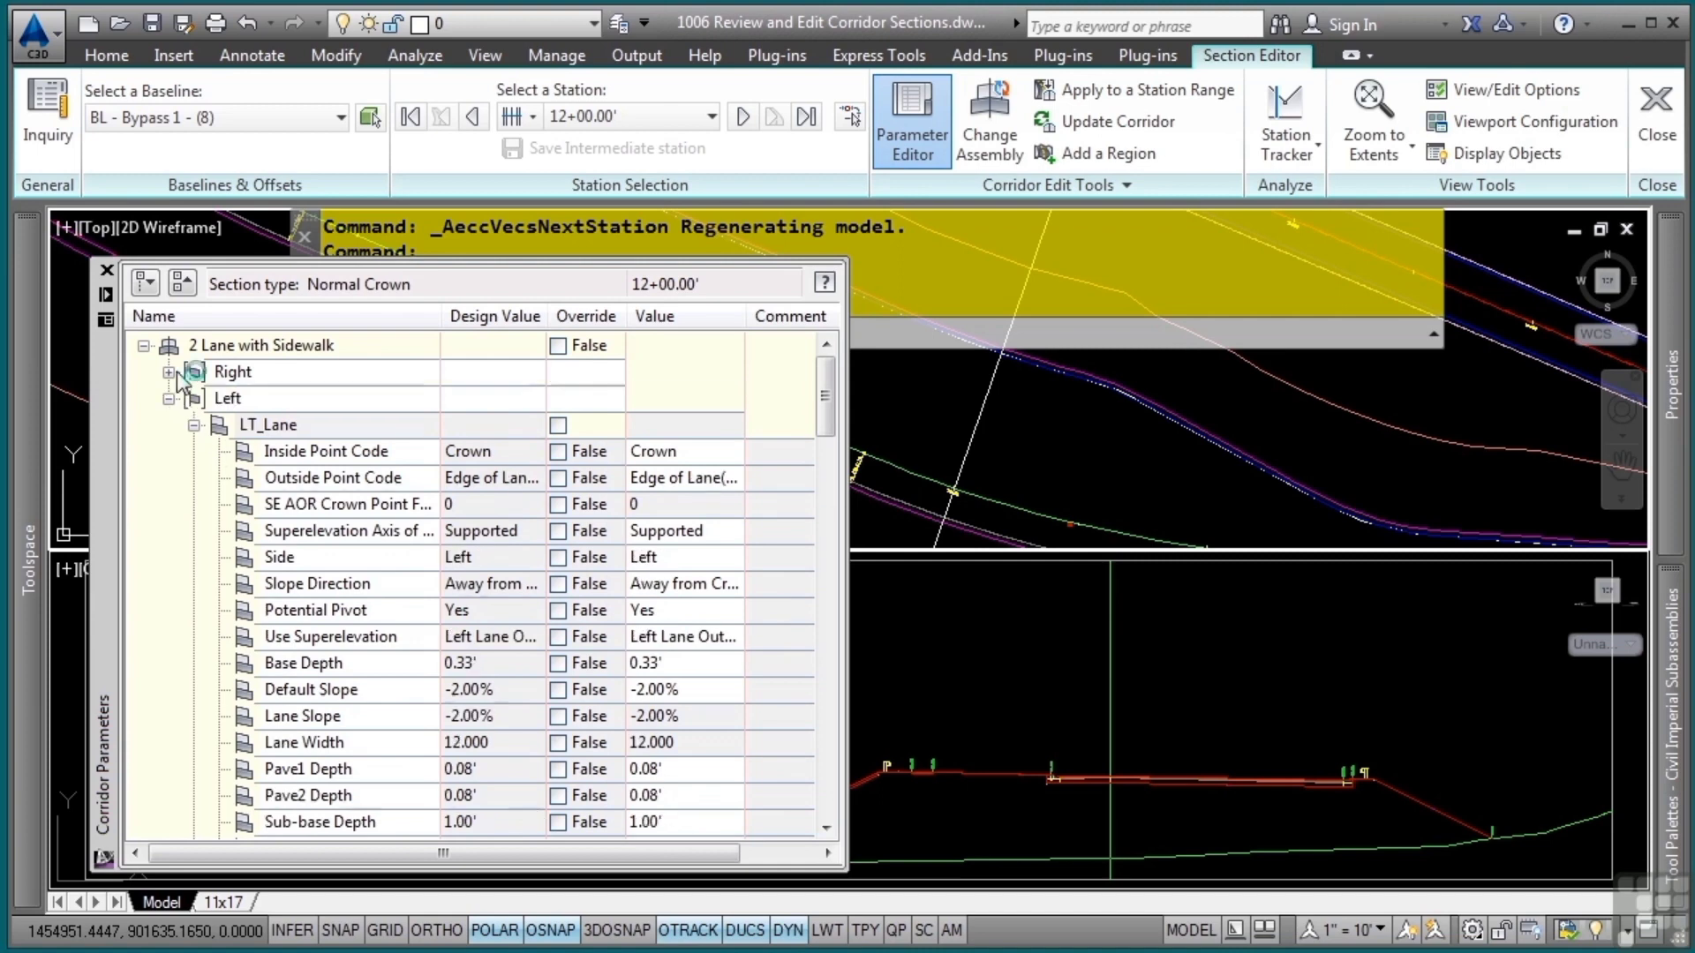
{"action": "left_click", "coordinate": [193, 425]}
{"action": "left_click", "coordinate": [193, 452]}
{"action": "left_click", "coordinate": [194, 478]}
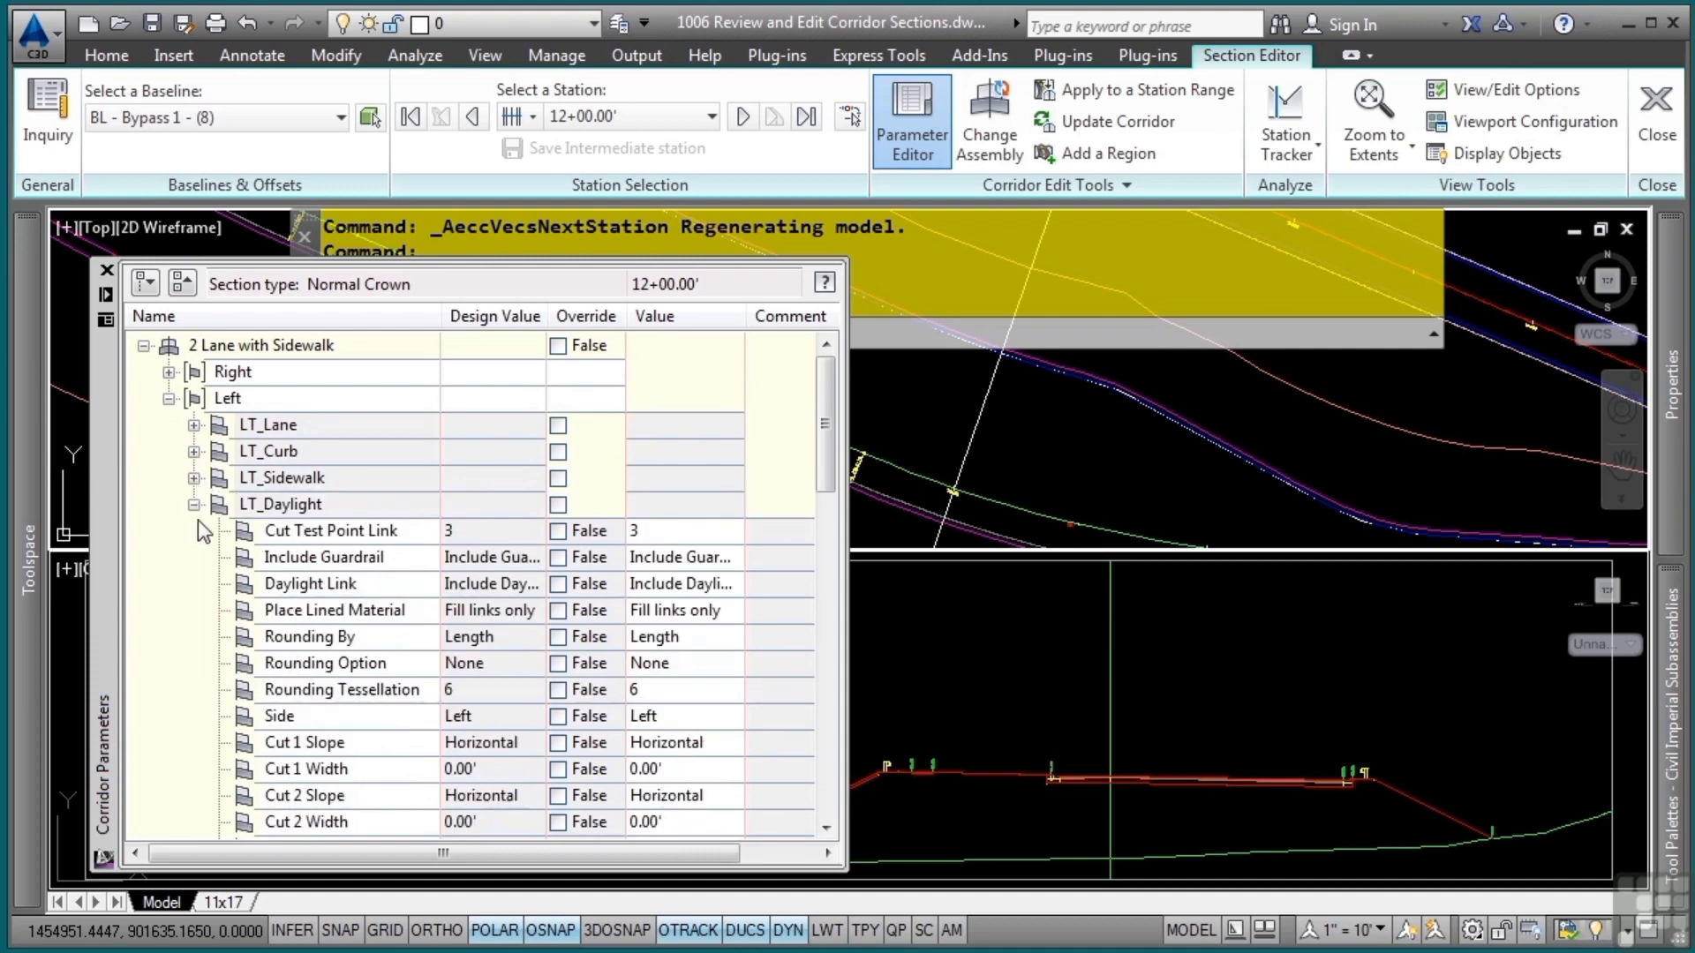
{"action": "left_click", "coordinate": [194, 504]}
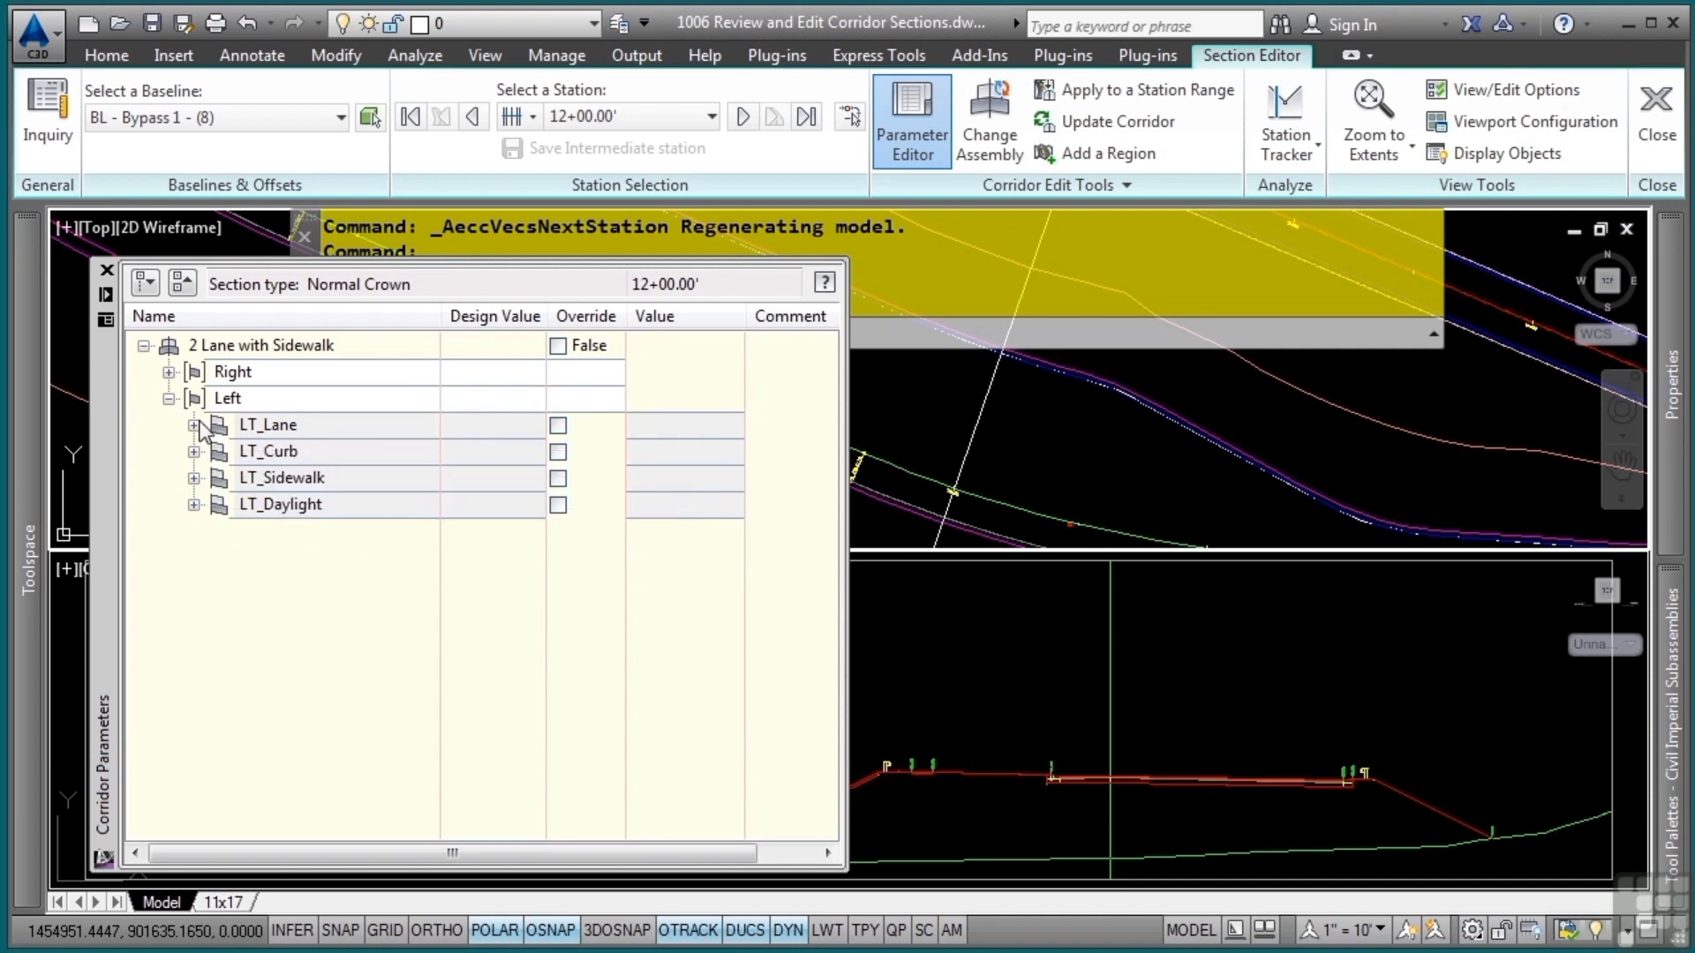
Override the Default Slope of the LT_Lane subassembly with 2.00% at station 12+00.00
{"action": "left_click", "coordinate": [193, 426]}
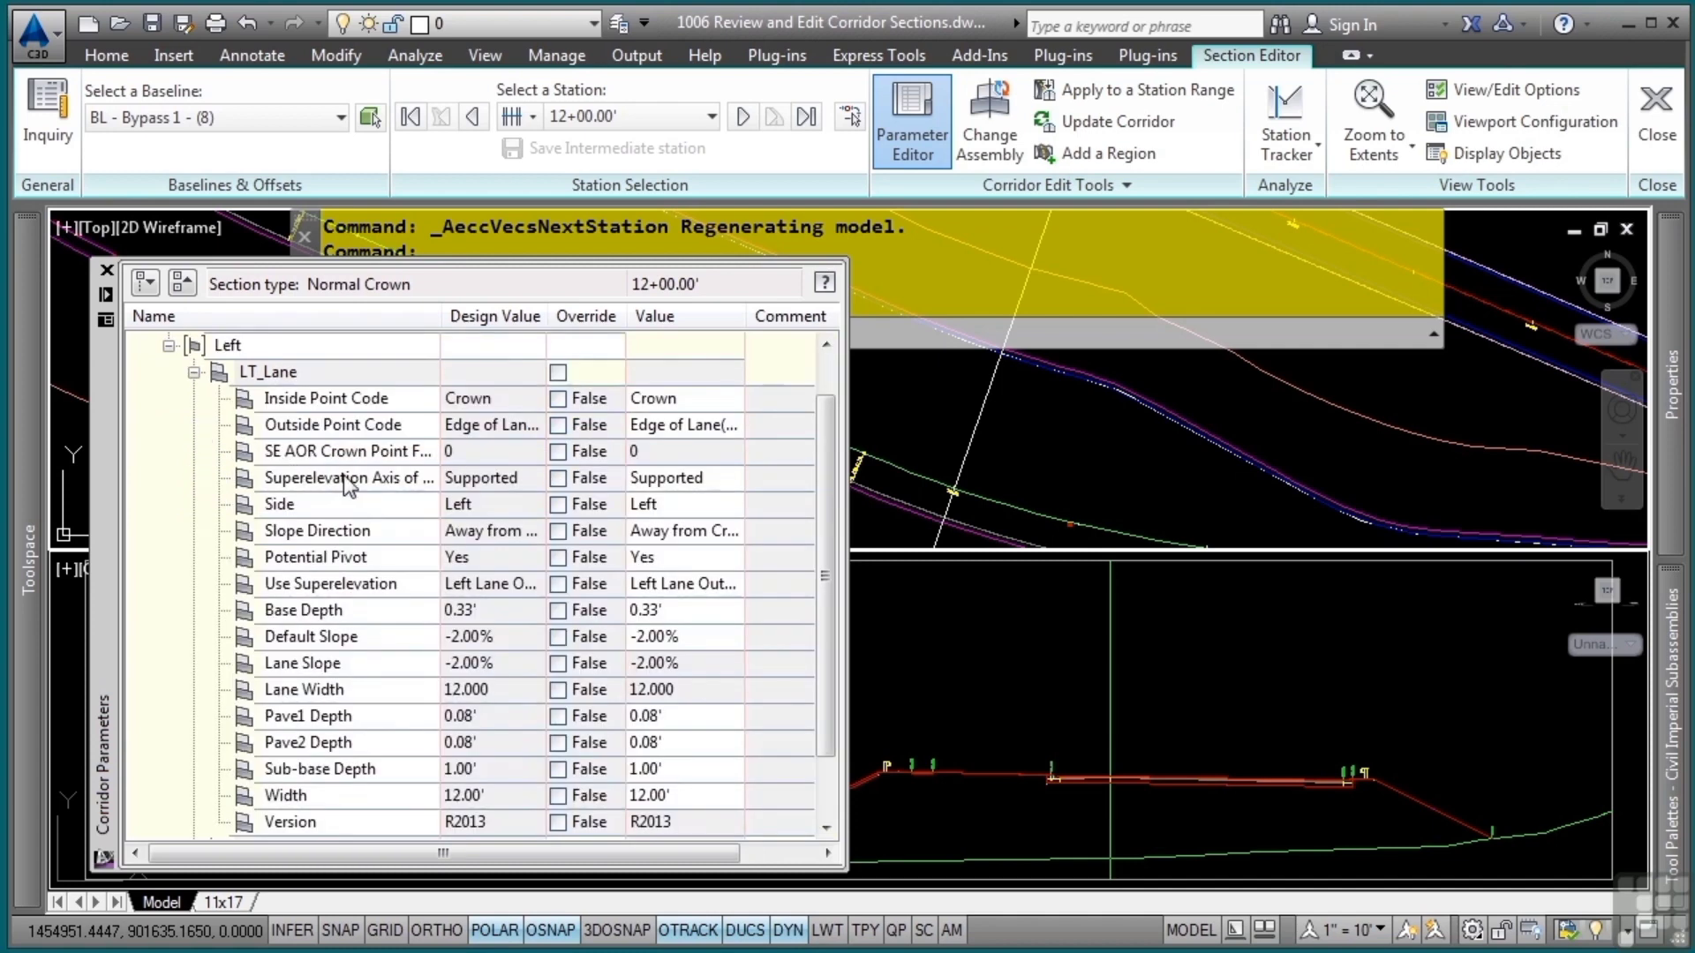
{"action": "scroll", "coordinate": [347, 484], "scroll_direction": "down", "scroll_amount": 1}
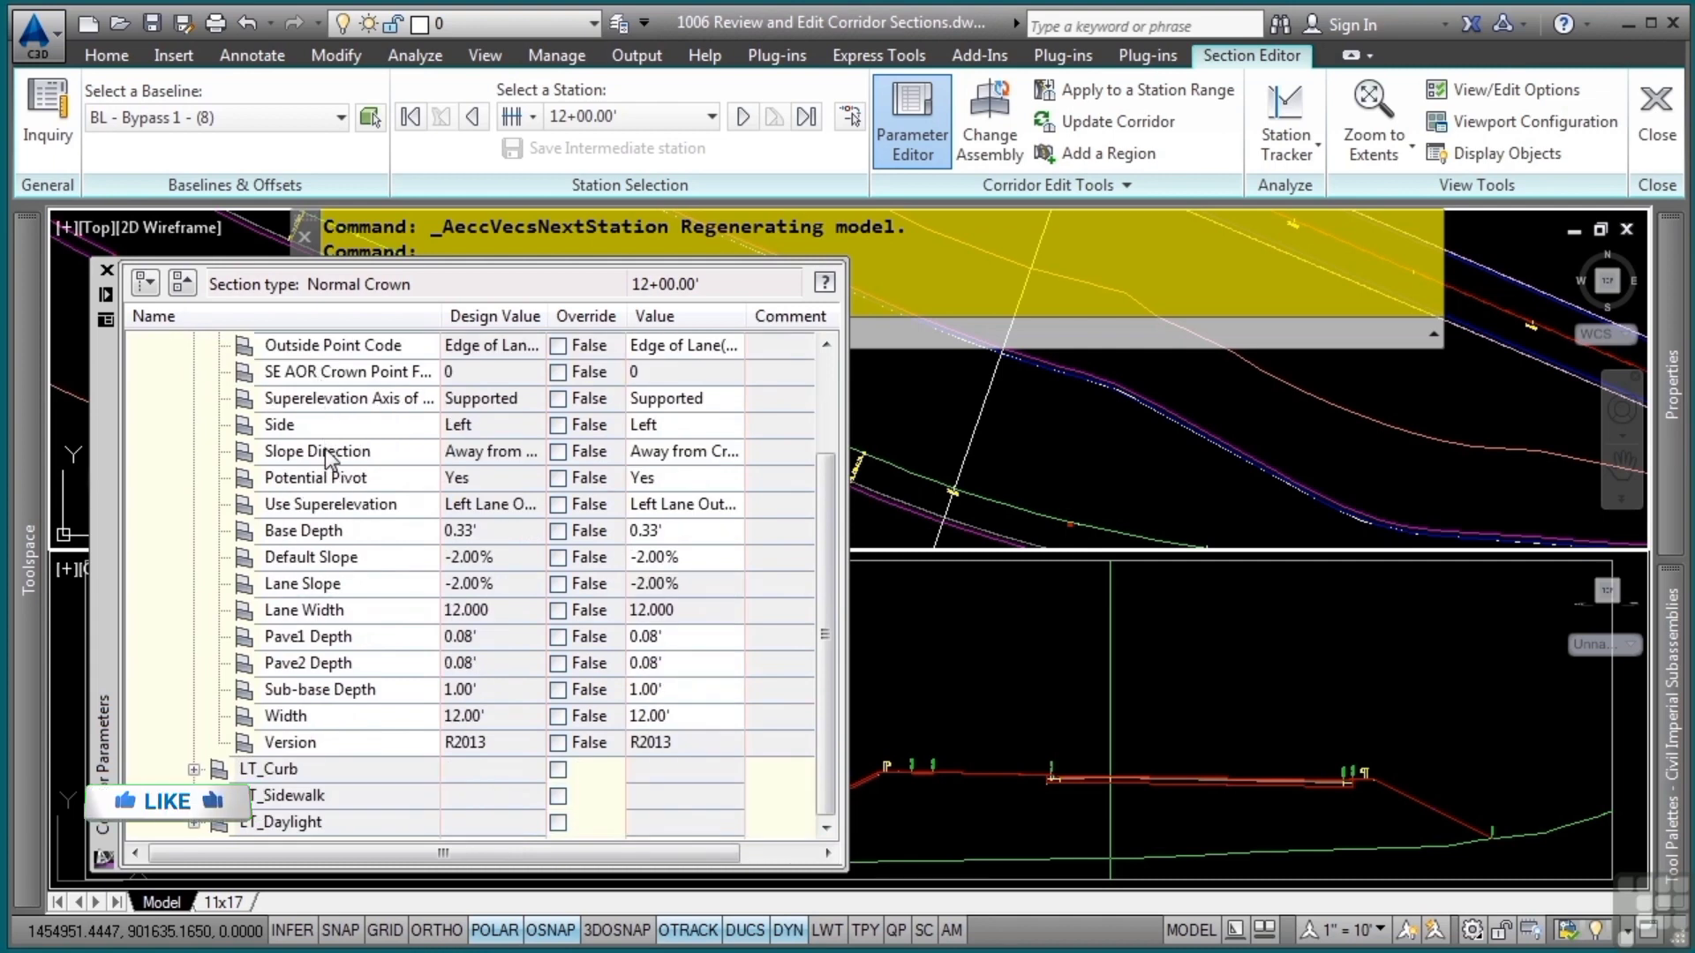
{"action": "left_click", "coordinate": [336, 557]}
{"action": "left_click", "coordinate": [689, 557]}
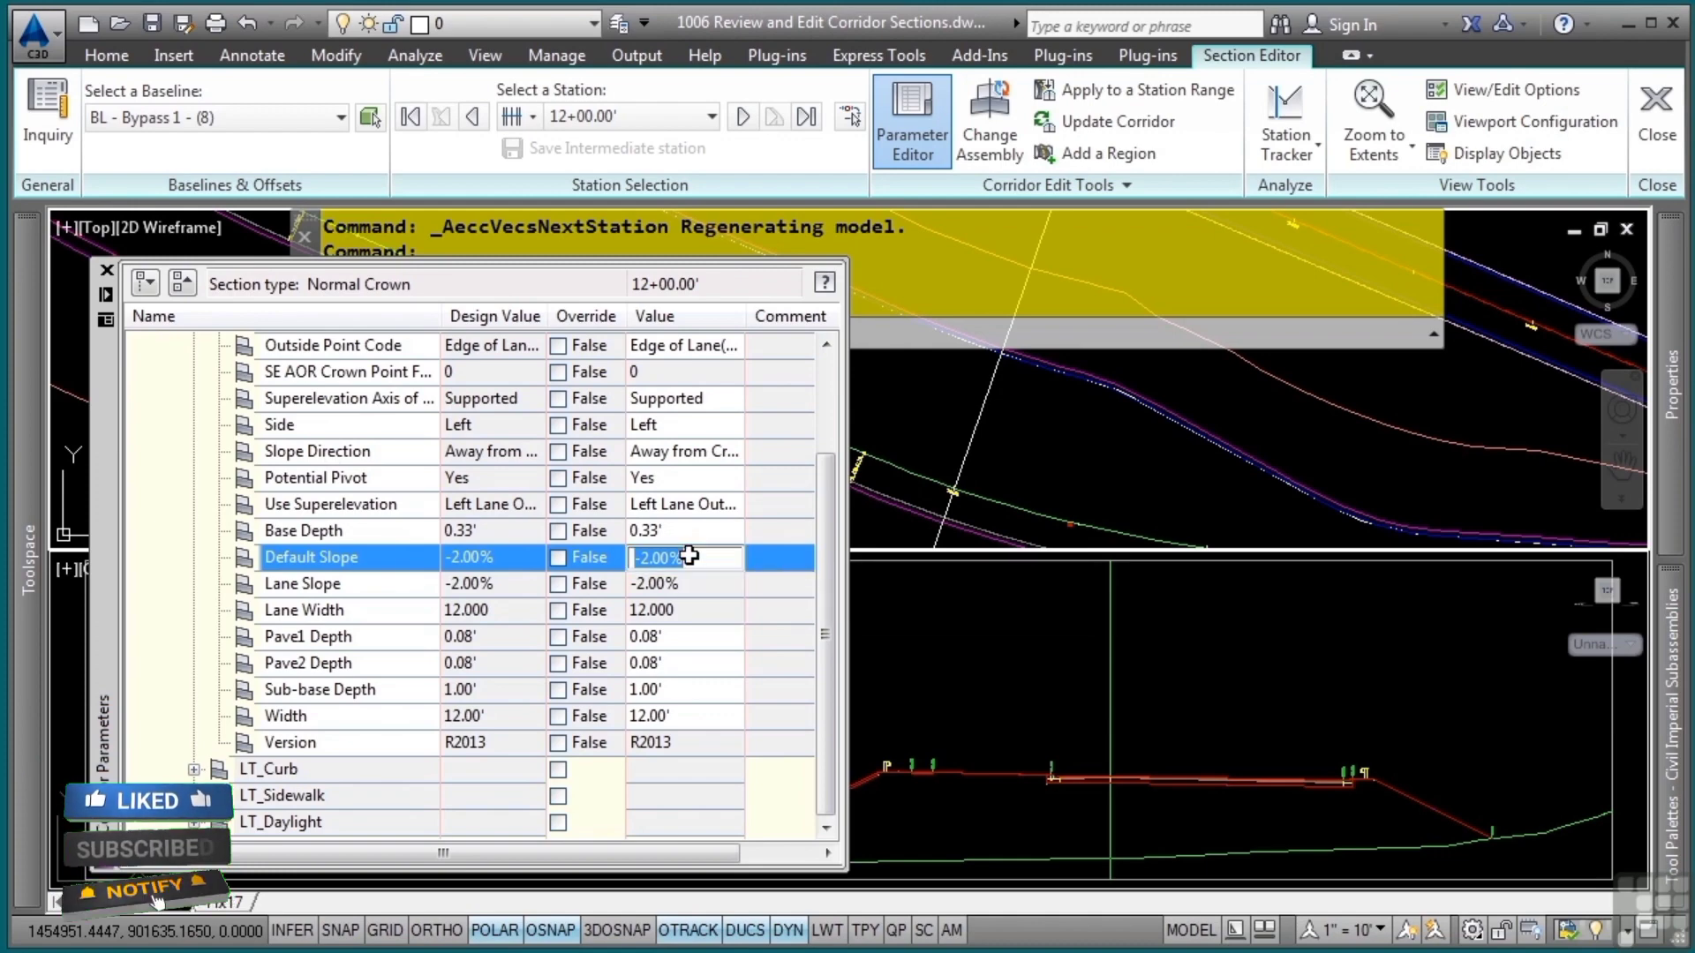
{"action": "type", "text": "2"}
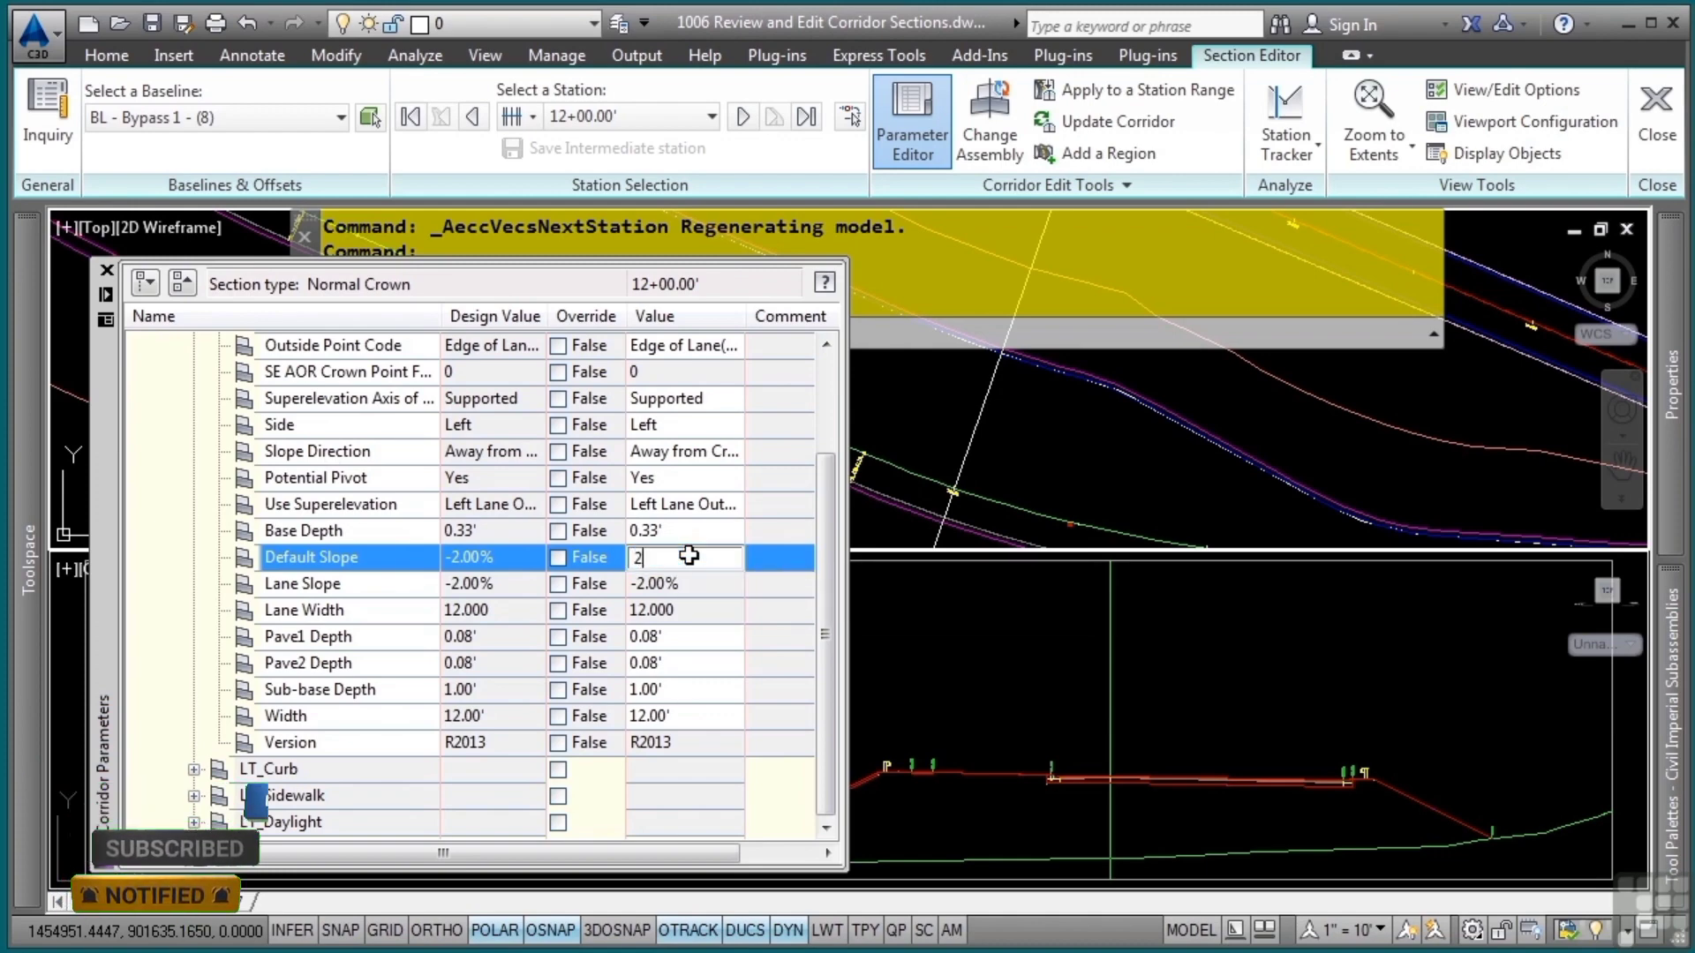
{"action": "key", "text": "Return"}
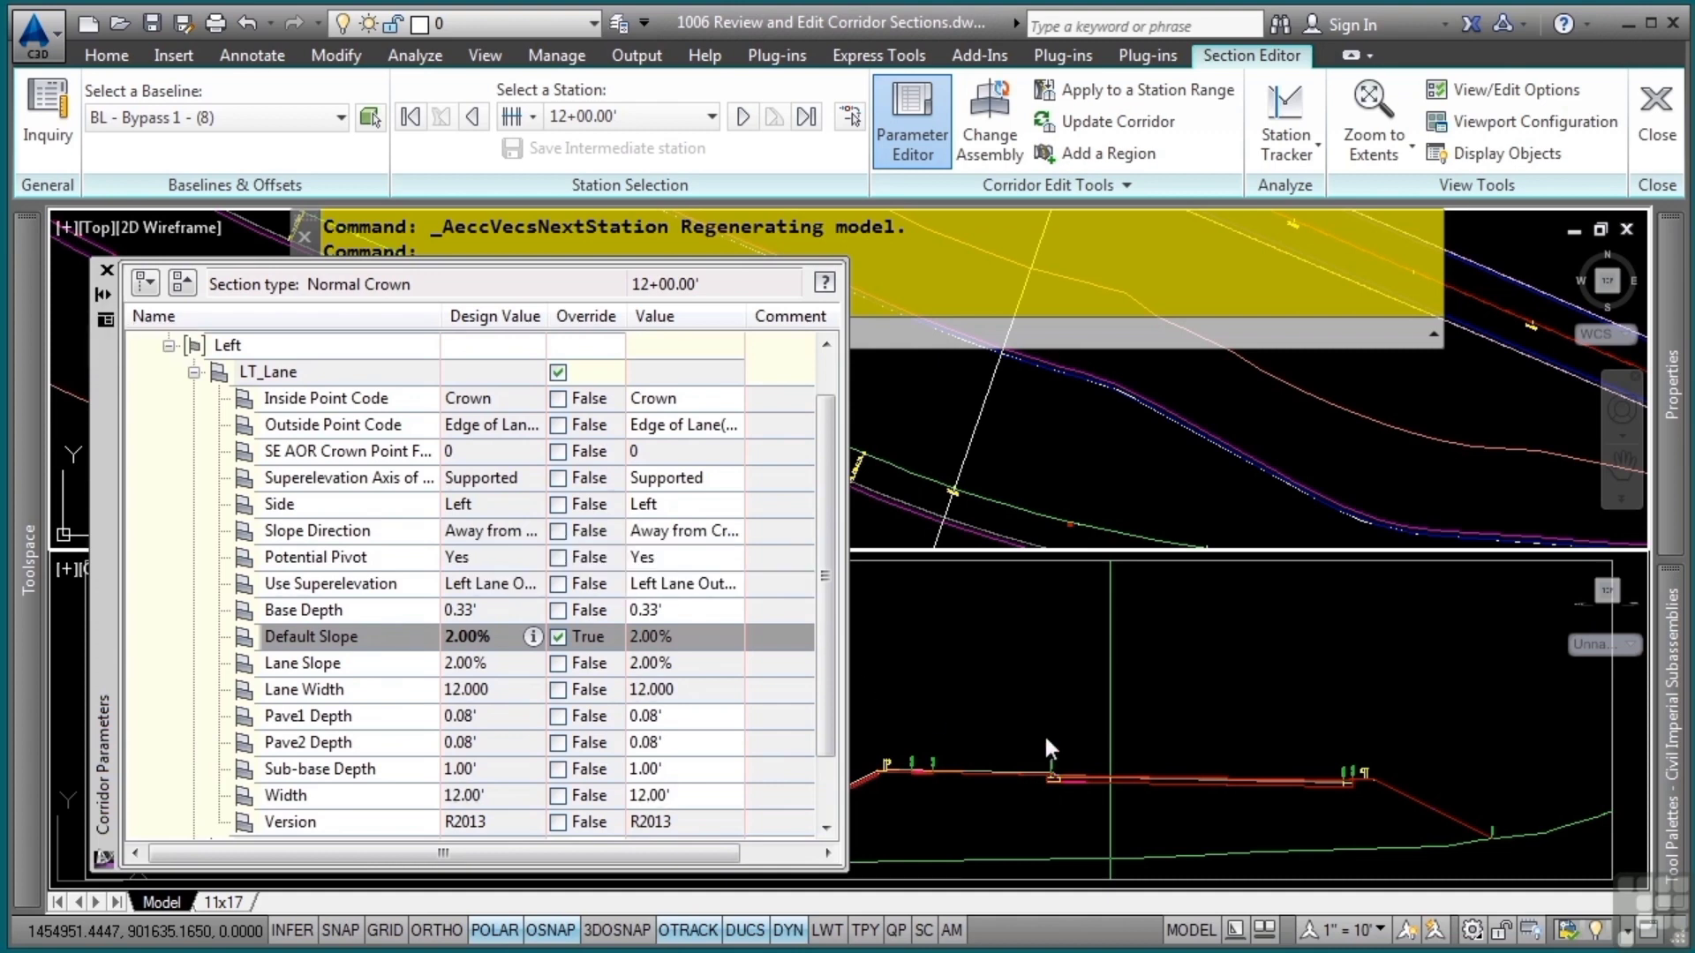
Inspect the left lane edge and curb in the section at station 12+00.00
{"action": "left_click", "coordinate": [1012, 740]}
{"action": "scroll", "coordinate": [1121, 748], "scroll_direction": "up", "scroll_amount": 5}
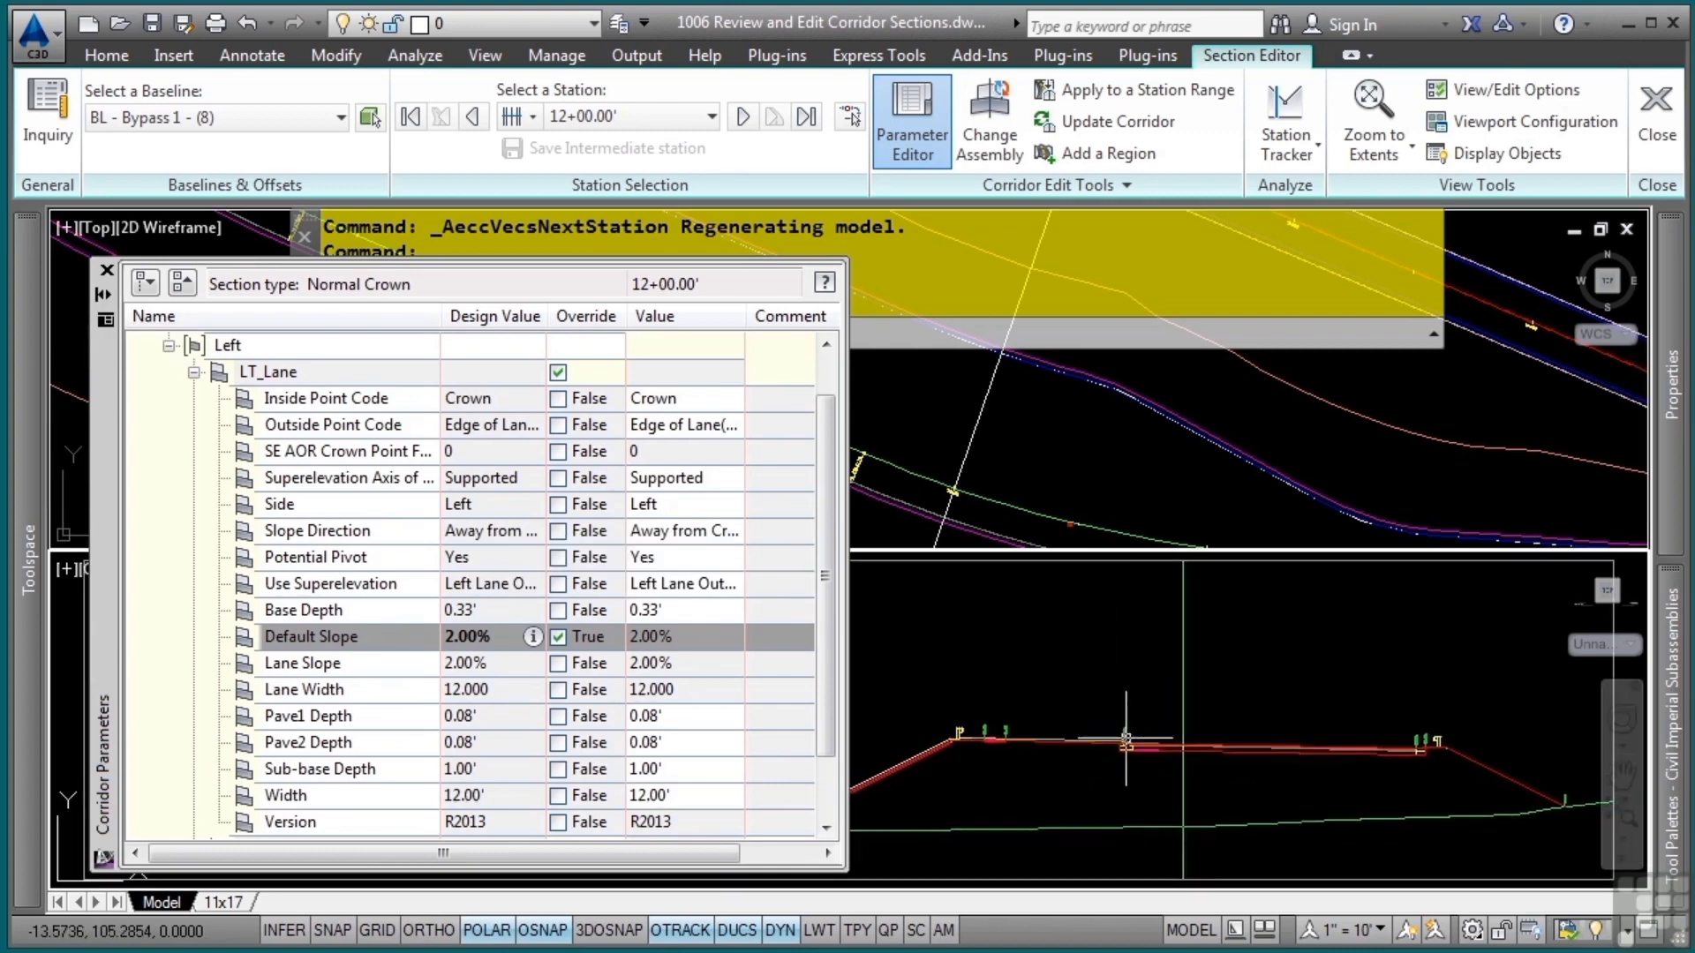
{"action": "scroll", "coordinate": [1121, 748], "scroll_direction": "up", "scroll_amount": 2}
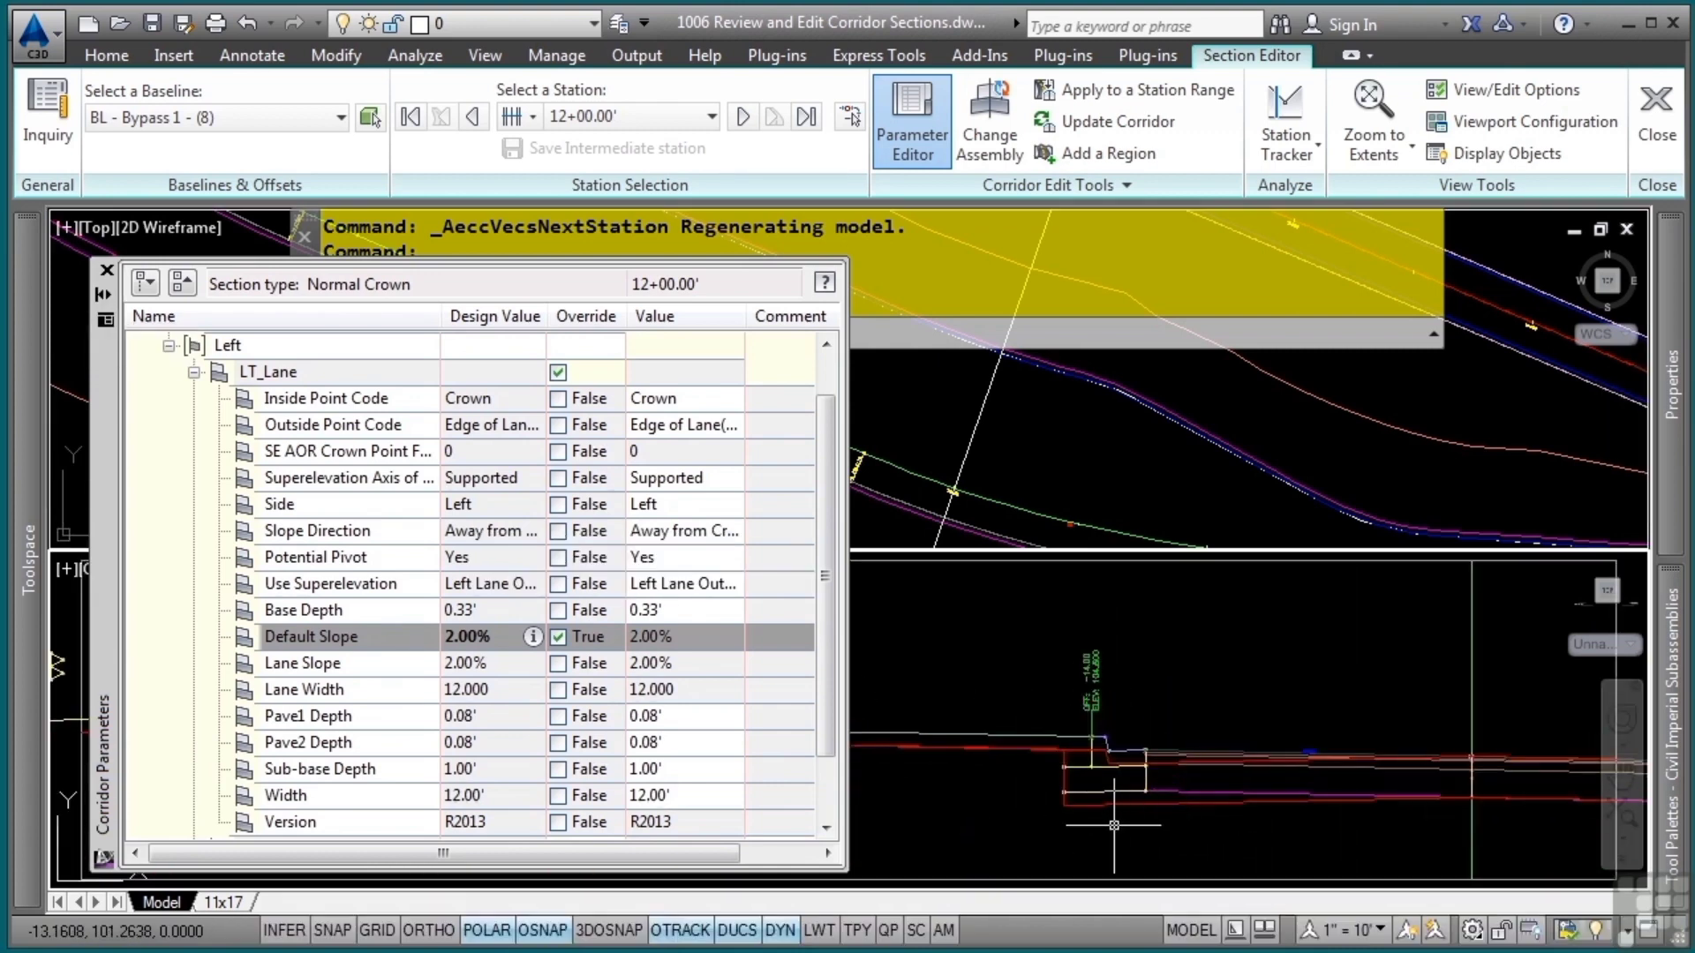
{"action": "mouse_move", "coordinate": [1114, 825]}
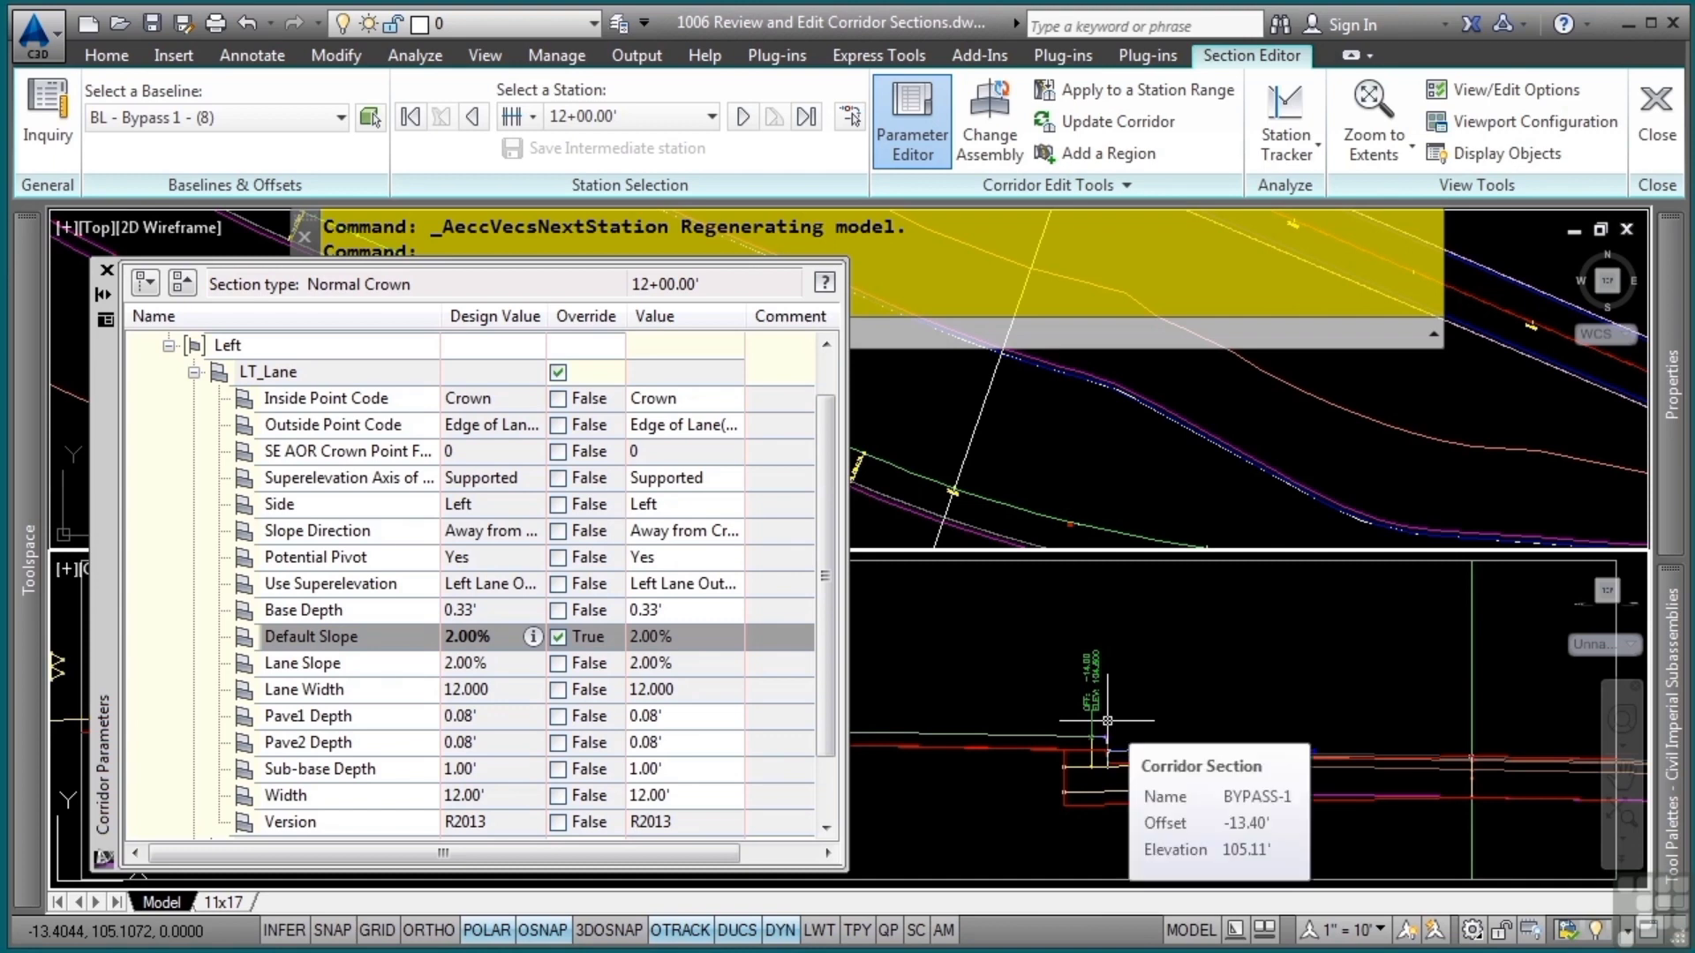
{"action": "mouse_move", "coordinate": [1108, 720]}
{"action": "scroll", "coordinate": [1112, 724], "scroll_direction": "down", "scroll_amount": 4}
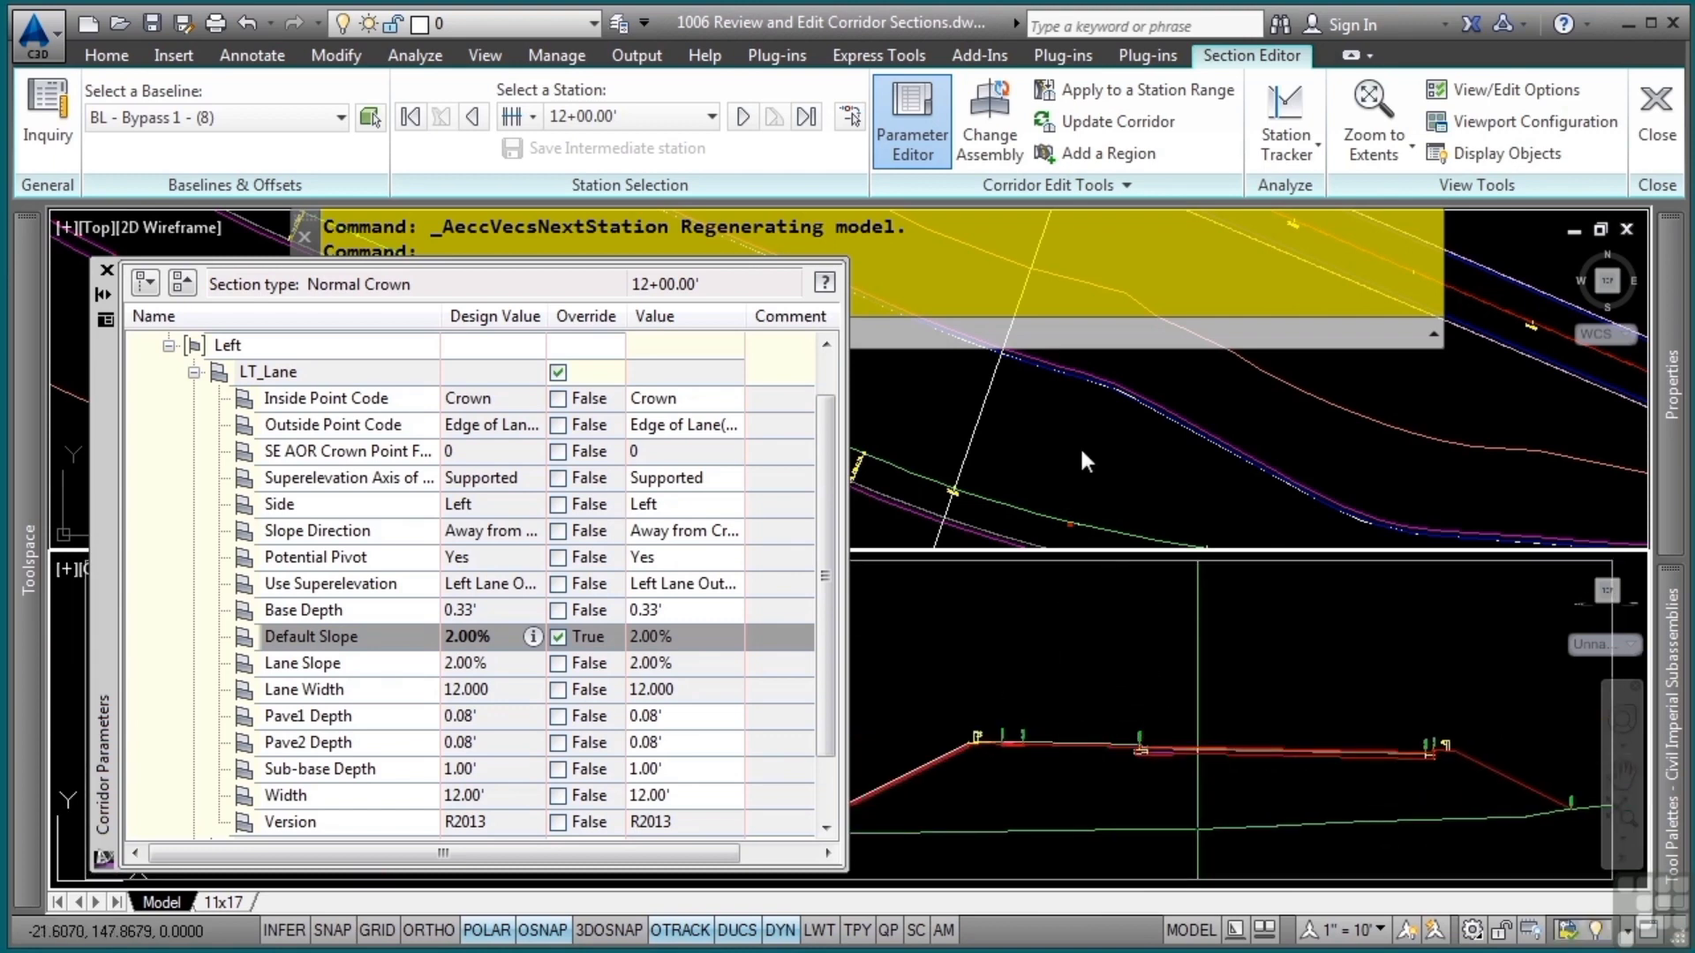
Apply the LT_Lane slope override to a station range from 12+00.00 to an end station picked along the corridor in plan
{"action": "left_click", "coordinate": [1079, 91]}
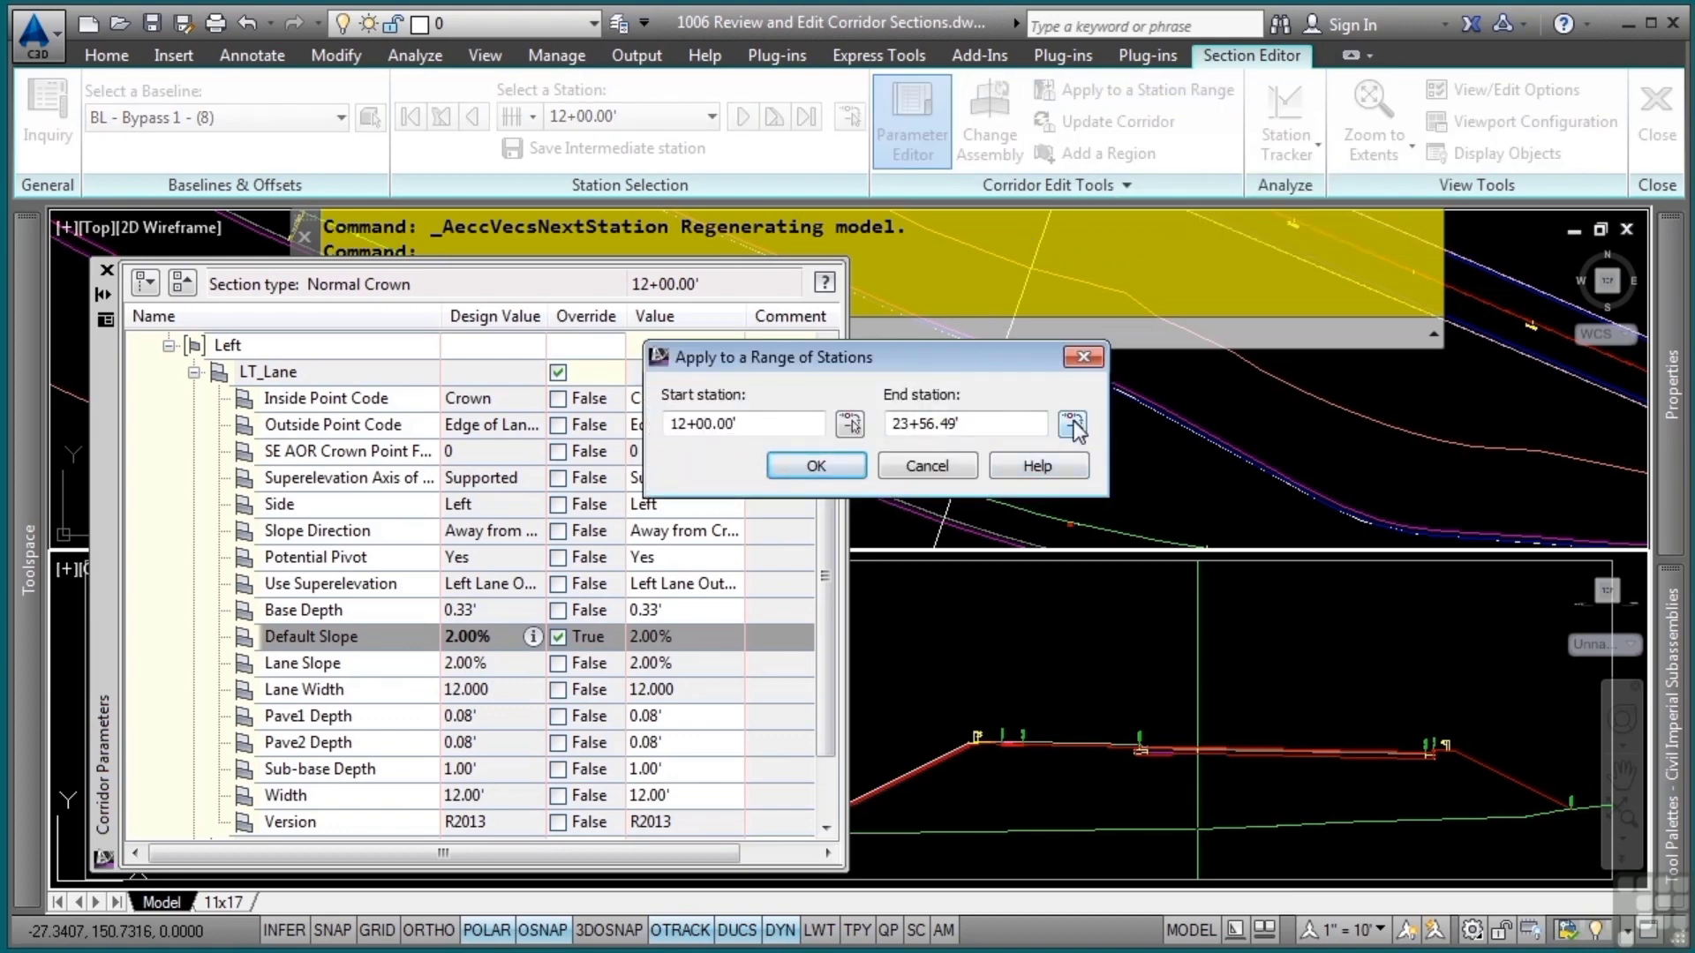
{"action": "left_click", "coordinate": [1072, 425]}
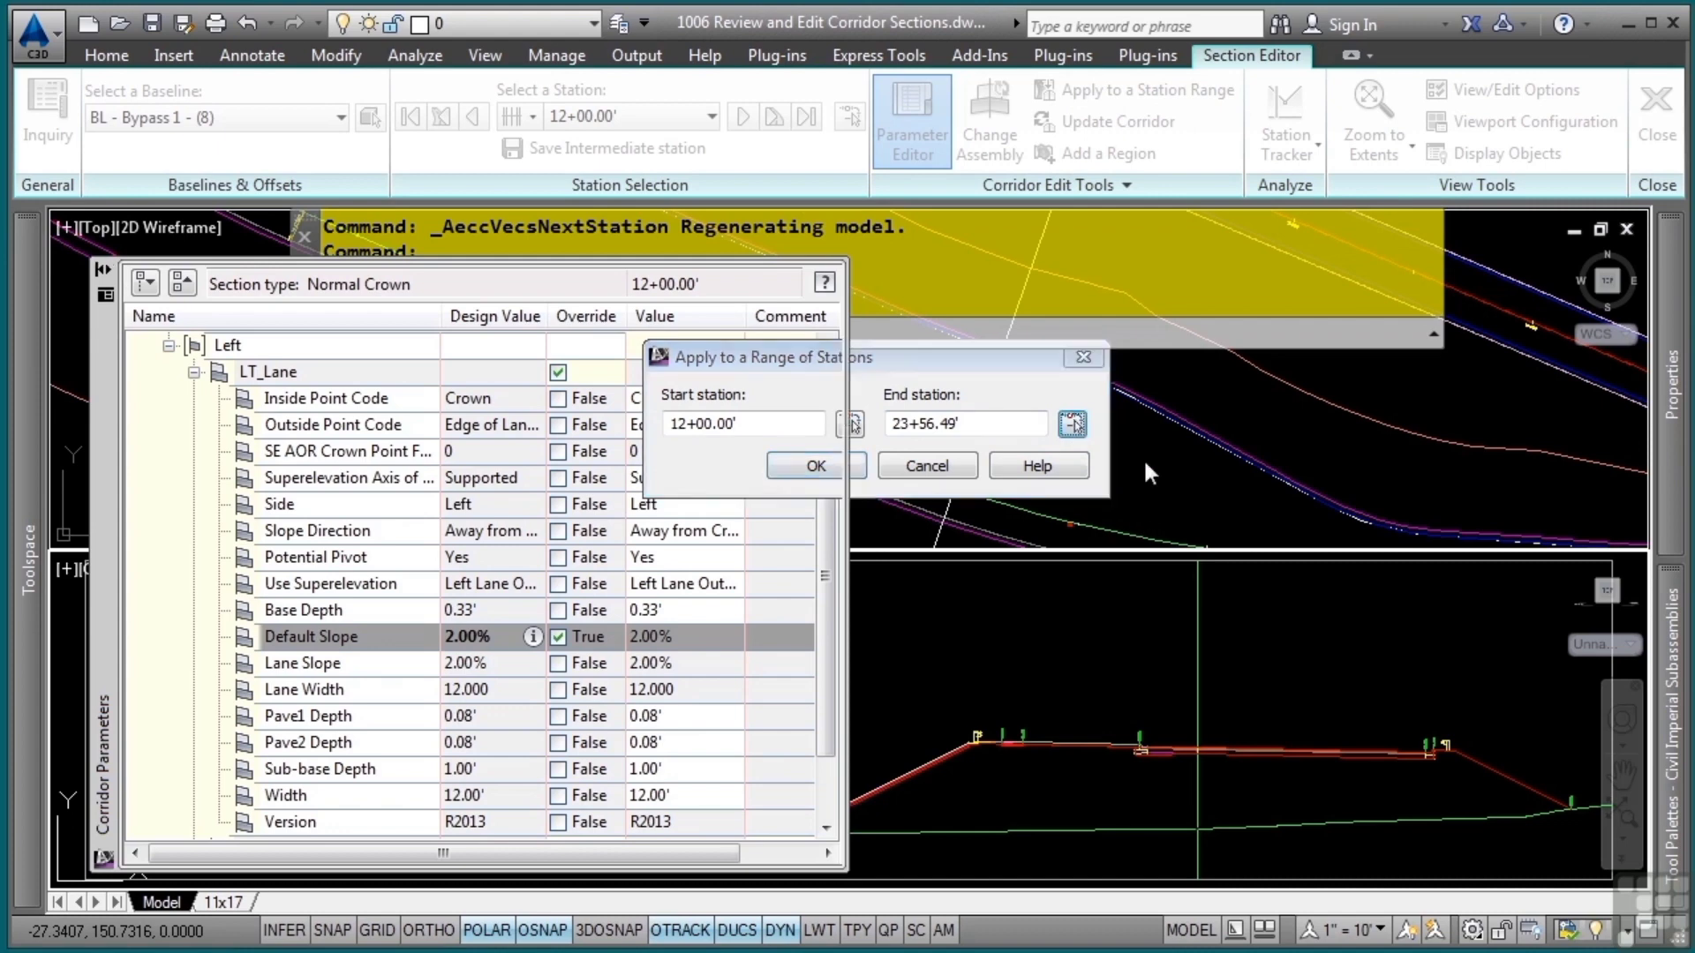
{"action": "scroll", "coordinate": [1044, 428], "scroll_direction": "down", "scroll_amount": 4}
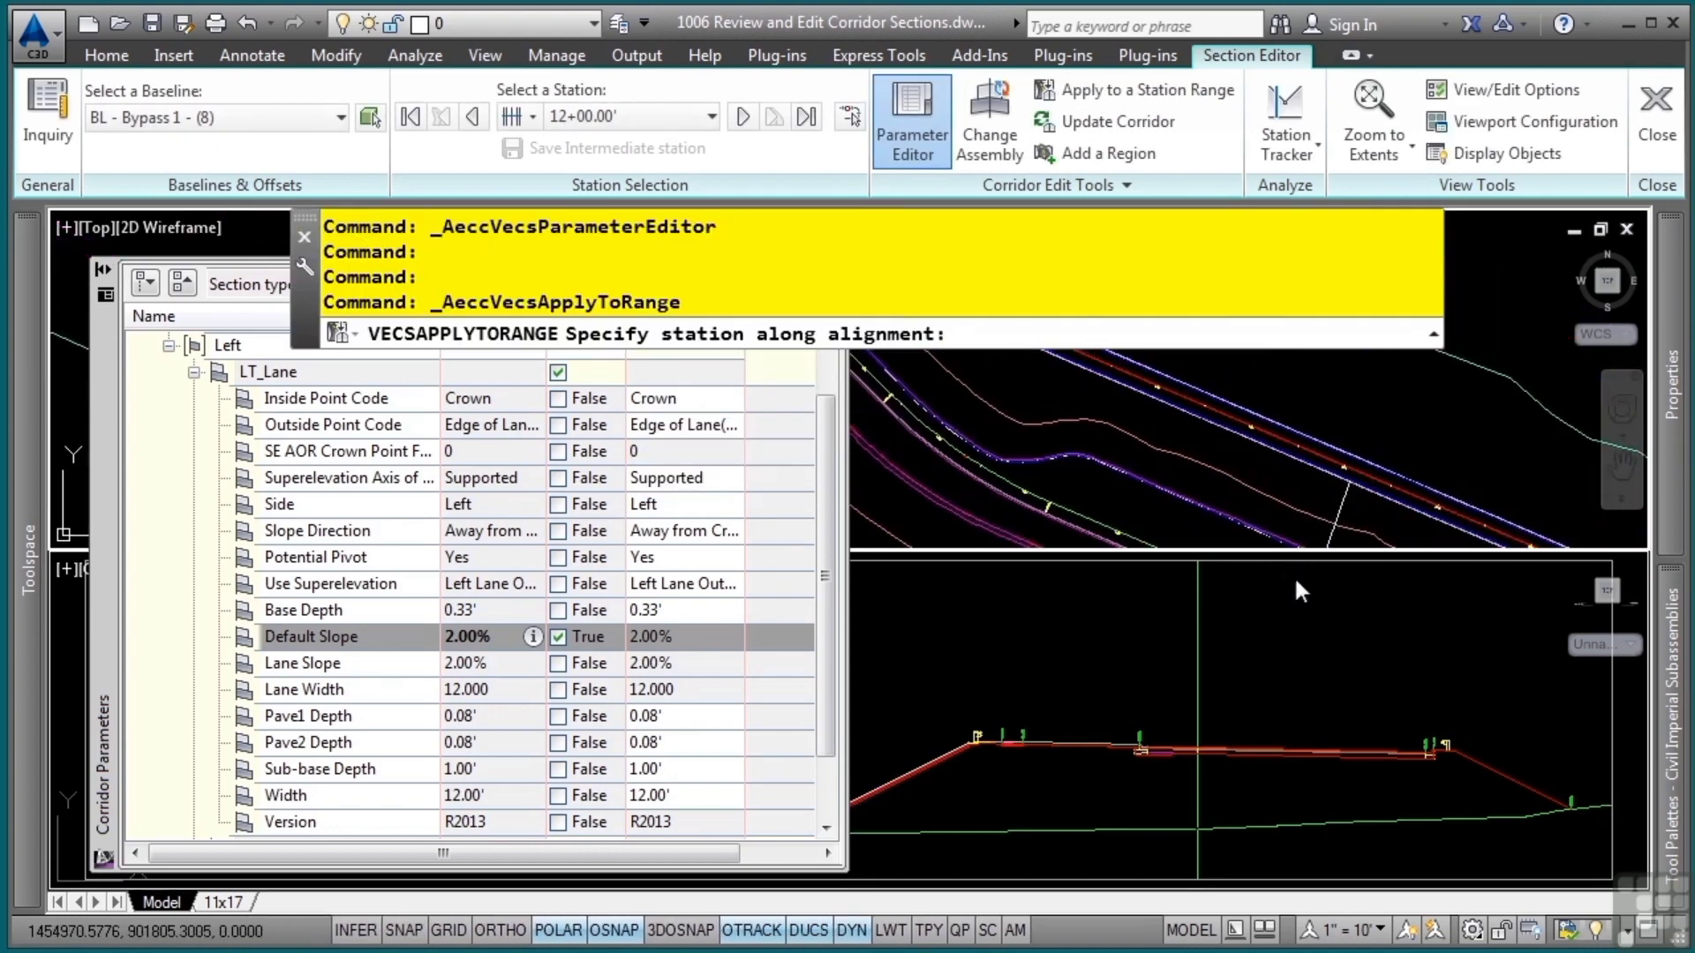
{"action": "scroll", "coordinate": [1089, 481], "scroll_direction": "up", "scroll_amount": 3}
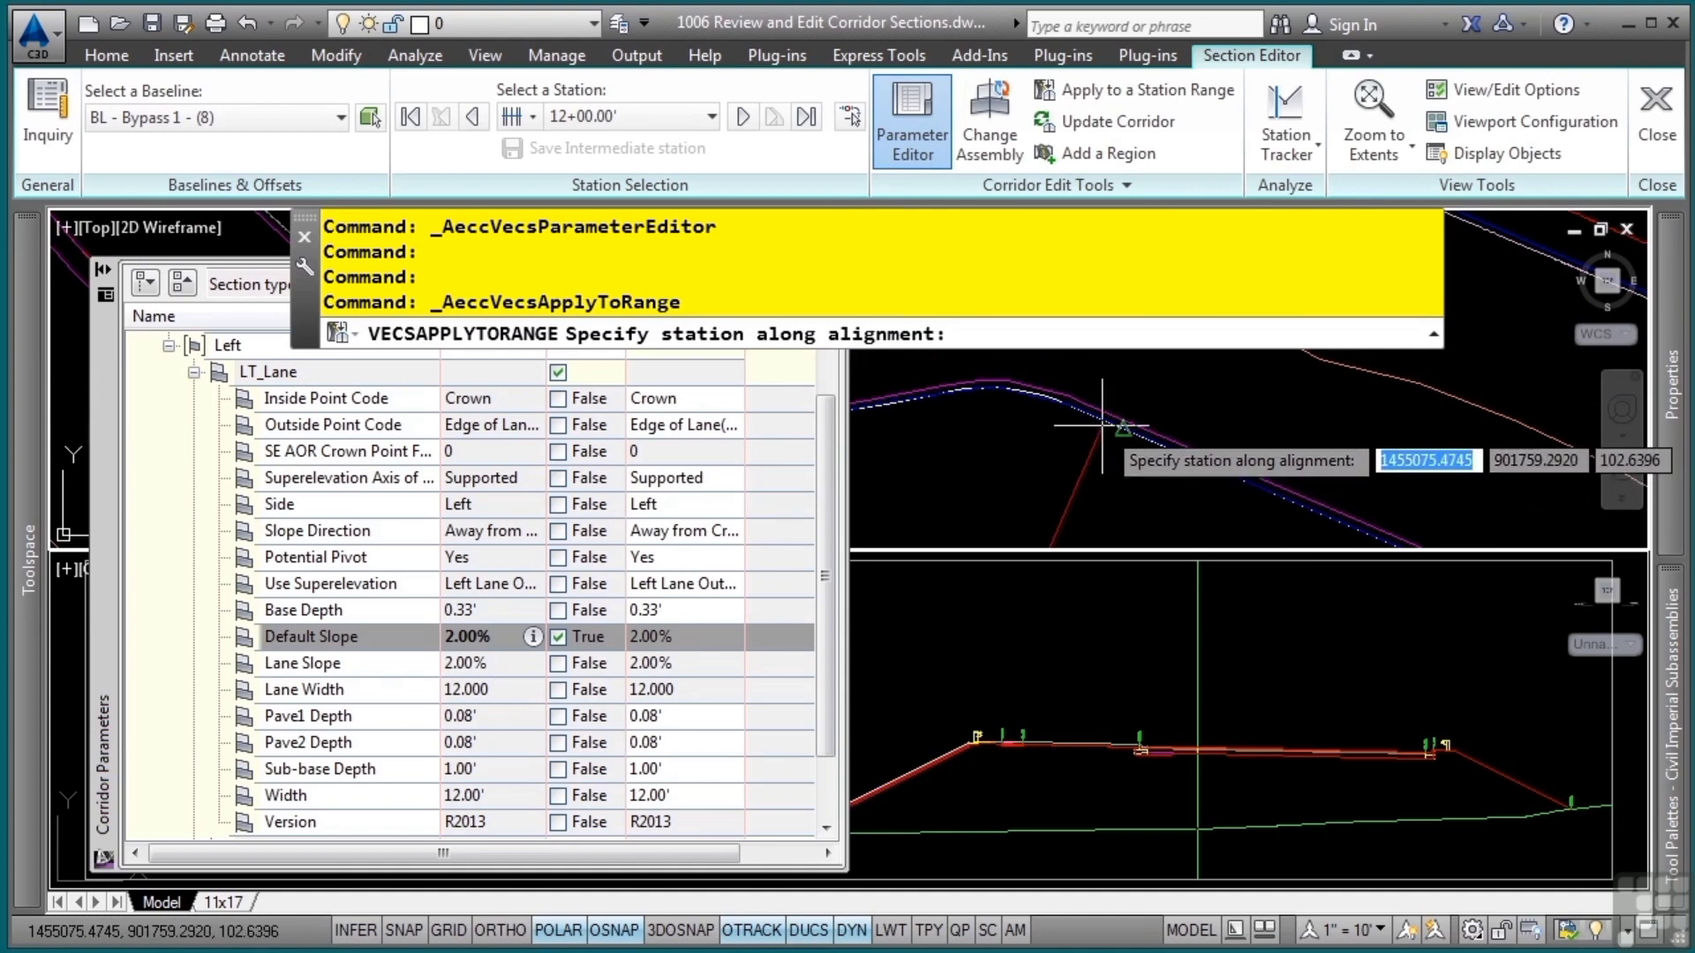
{"action": "left_click", "coordinate": [1101, 426]}
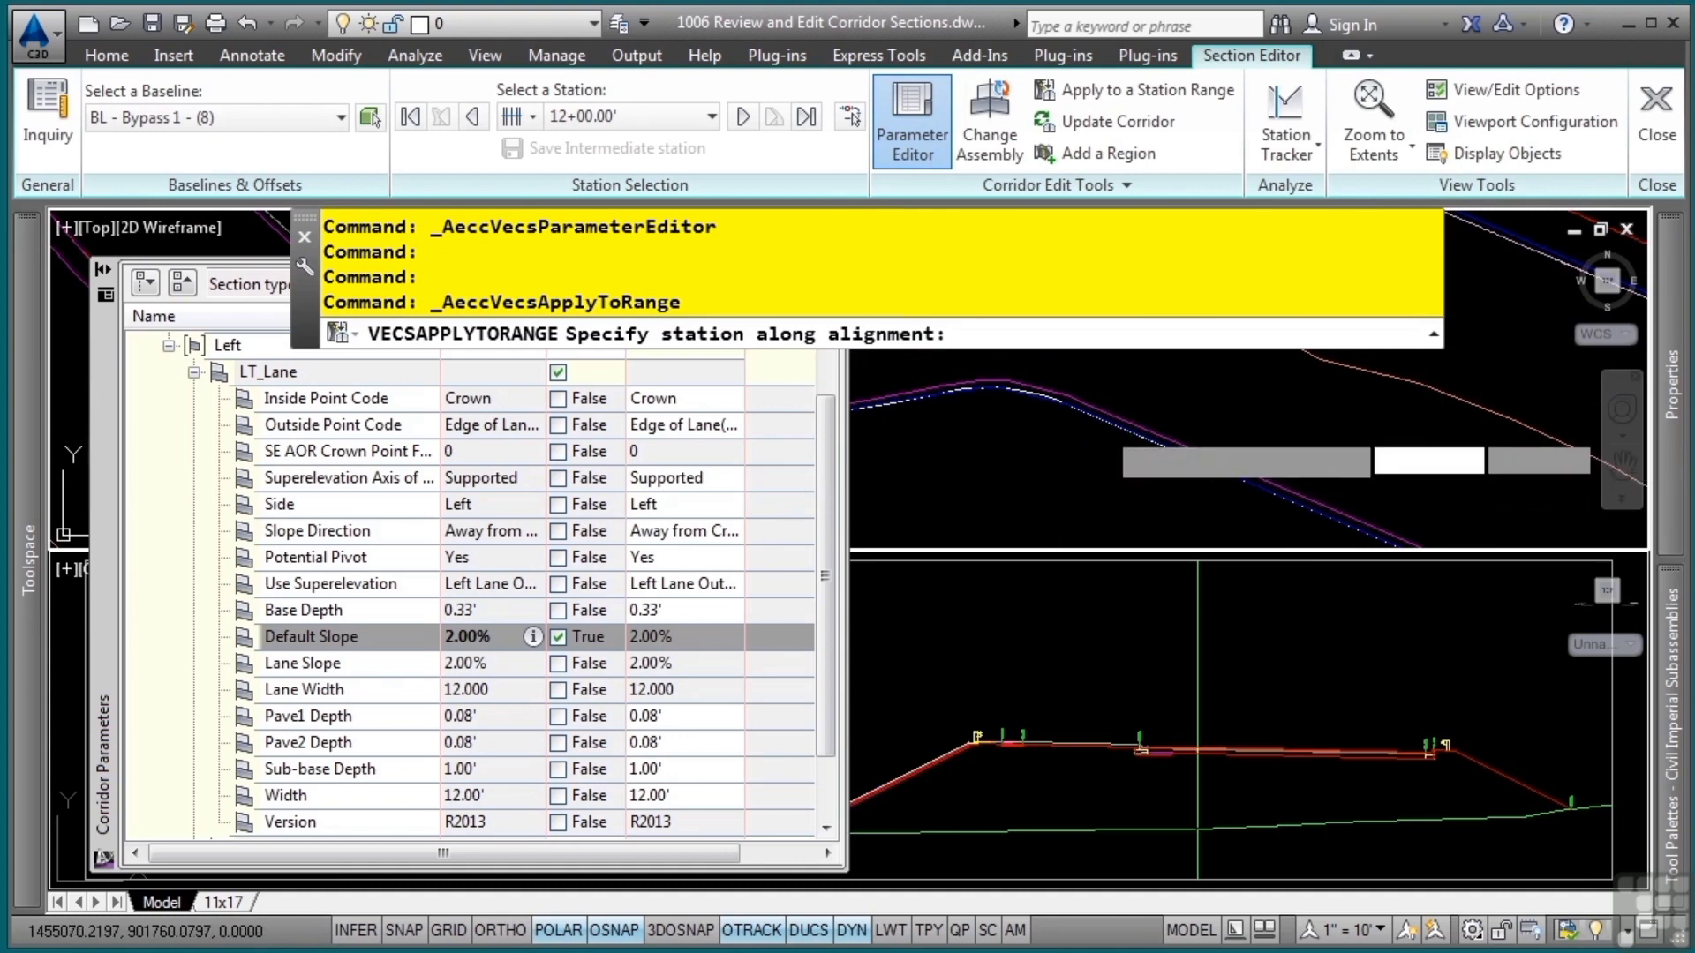
{"action": "left_click", "coordinate": [838, 468]}
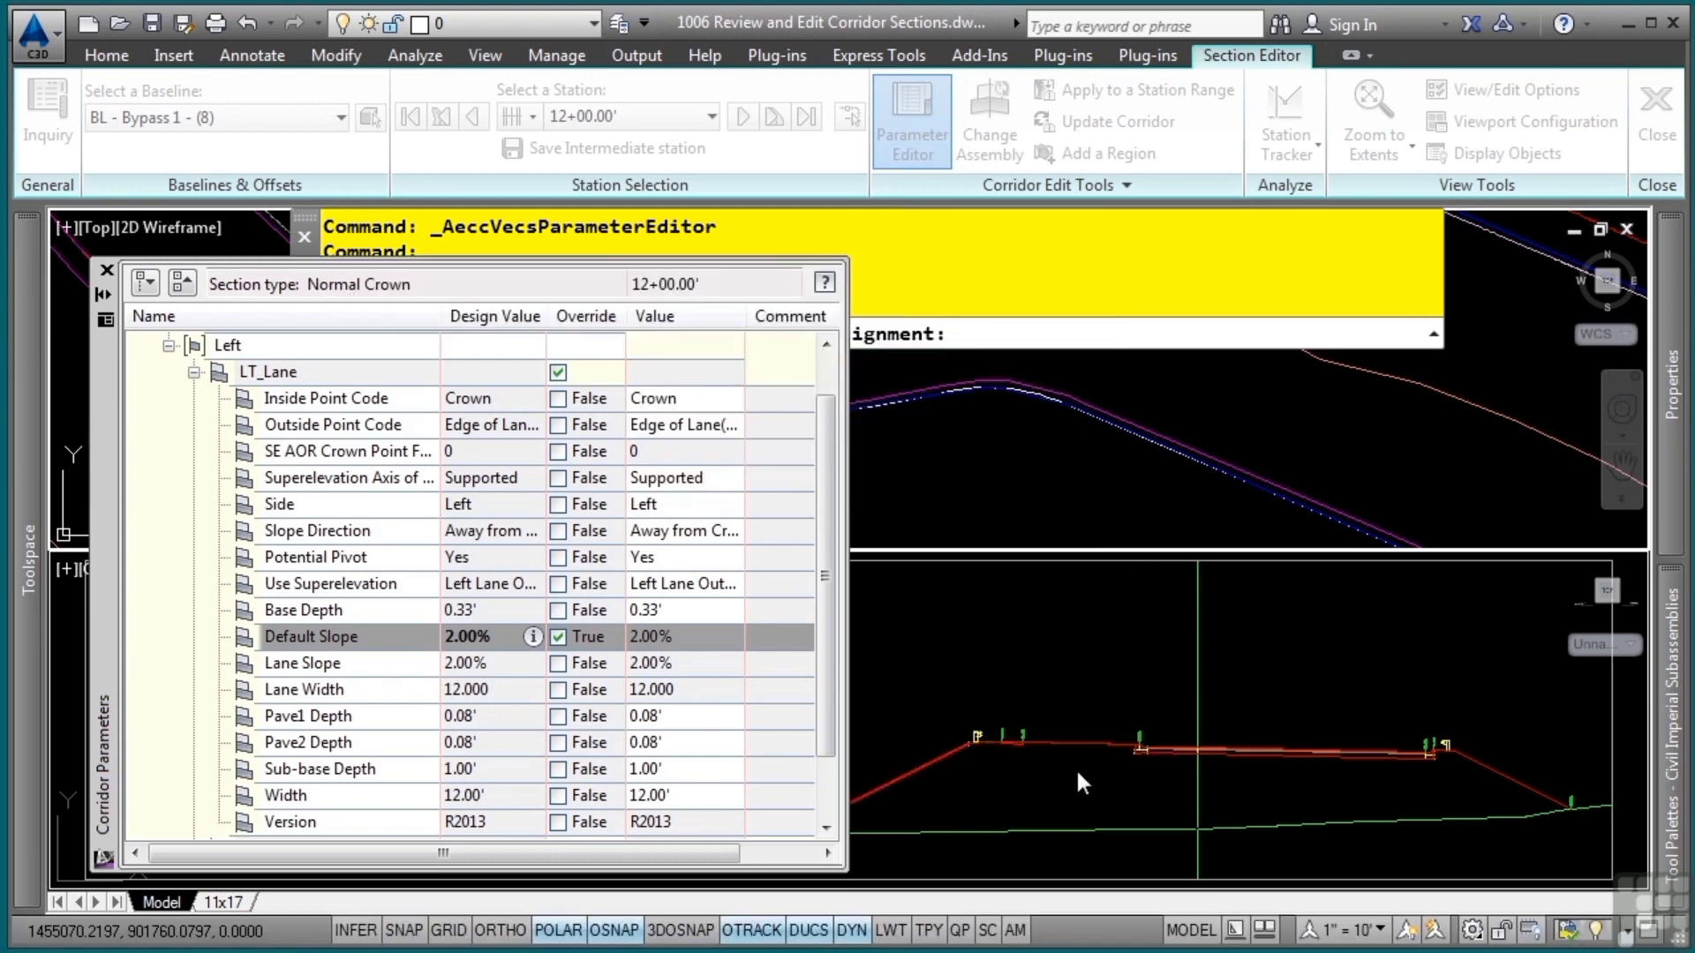
Examine the left lane slope, pavement layers and curb in the section at station 12+00.00
{"action": "left_click", "coordinate": [1130, 771]}
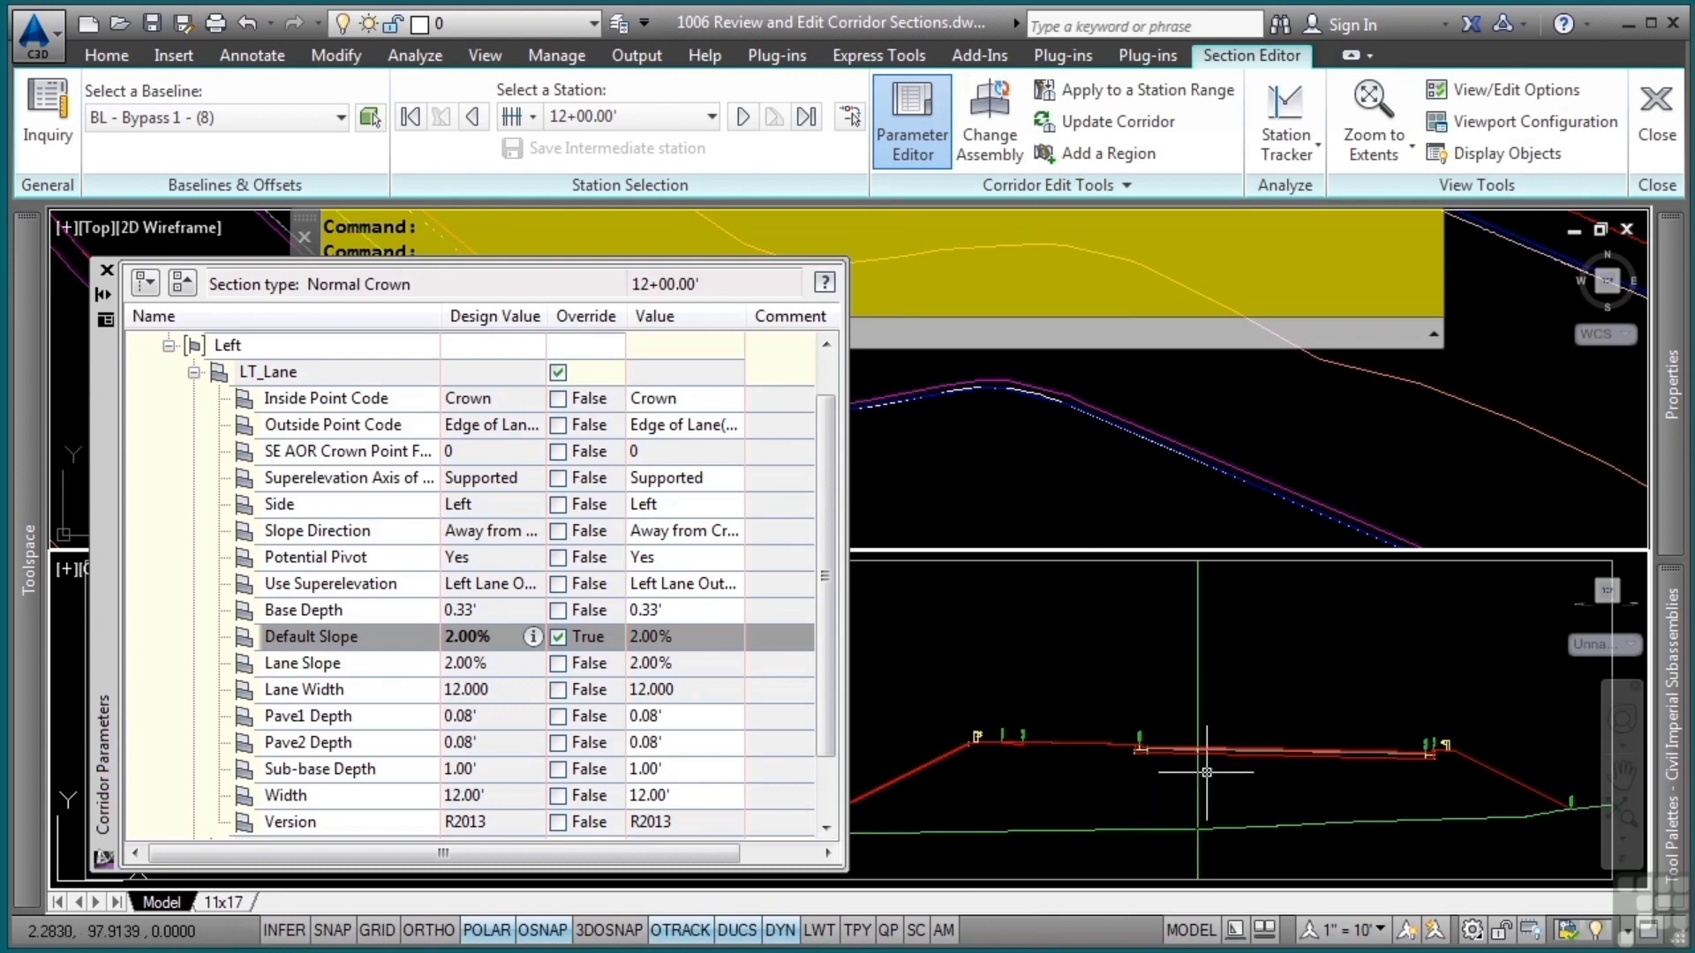
{"action": "scroll", "coordinate": [1206, 773], "scroll_direction": "up", "scroll_amount": 5}
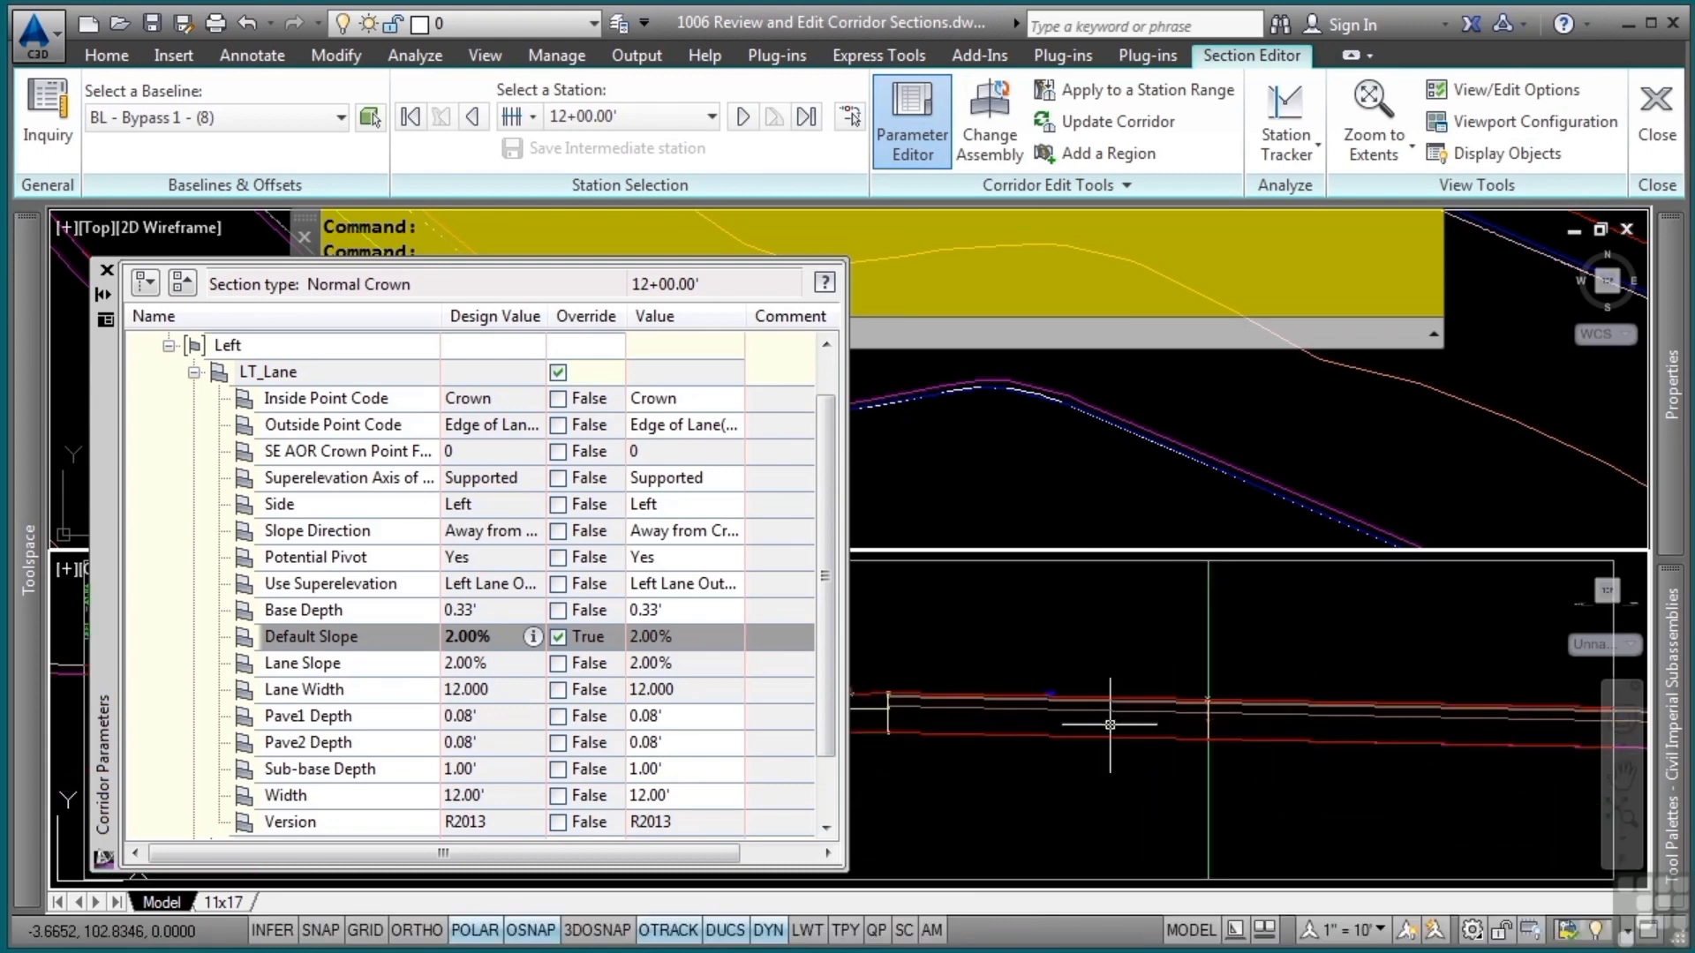
{"action": "scroll", "coordinate": [1064, 718], "scroll_direction": "up", "scroll_amount": 5}
{"action": "middle_click_drag", "start_coordinate": [1057, 719], "coordinate": [1130, 814]}
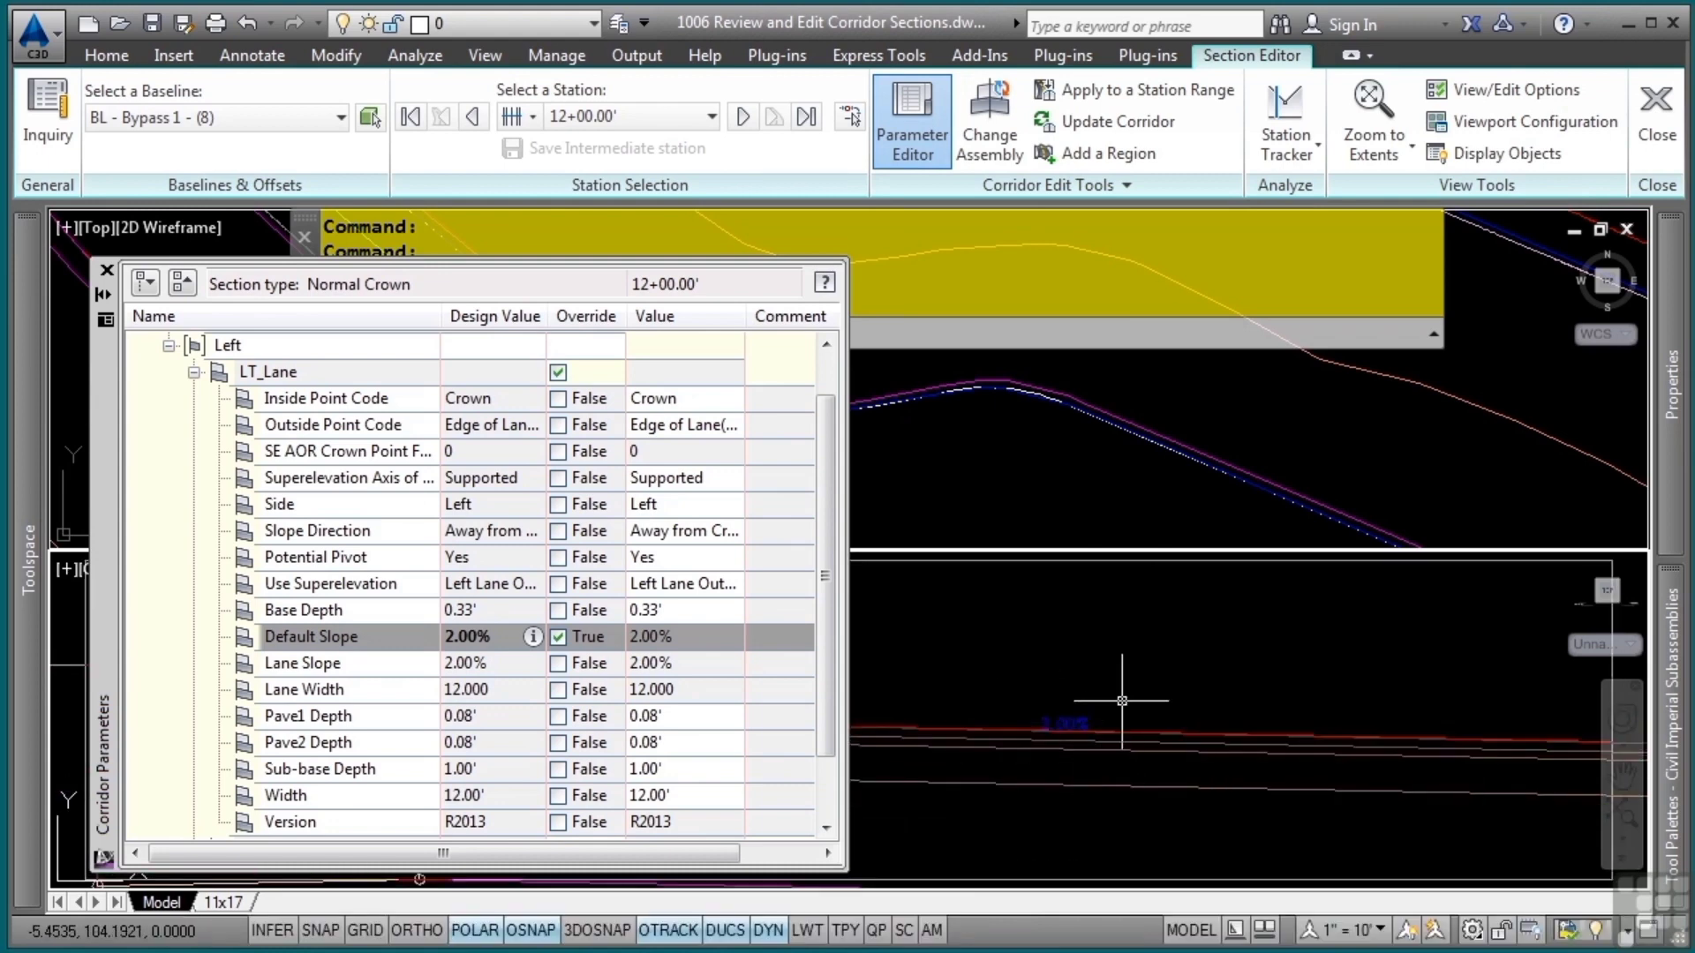
{"action": "scroll", "coordinate": [1120, 734], "scroll_direction": "down", "scroll_amount": 7}
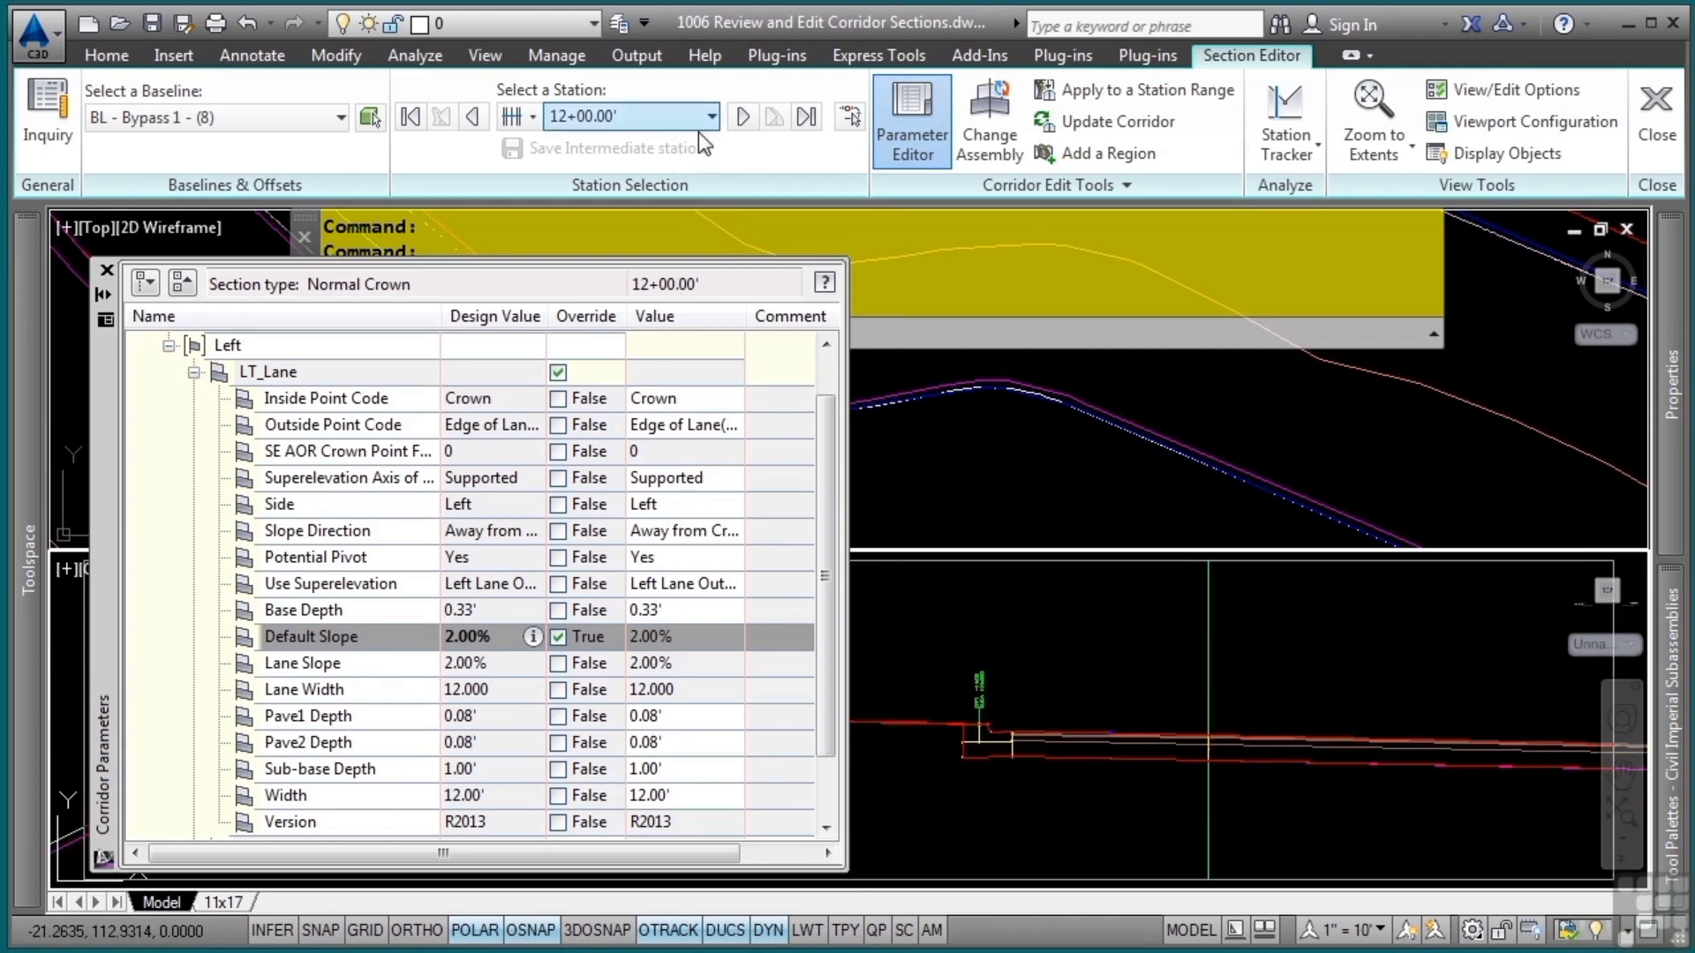
Advance to the section at station 12+00.38 and fix the view on the left curb with Zoom to an Offset and Elevation
{"action": "left_click", "coordinate": [746, 116]}
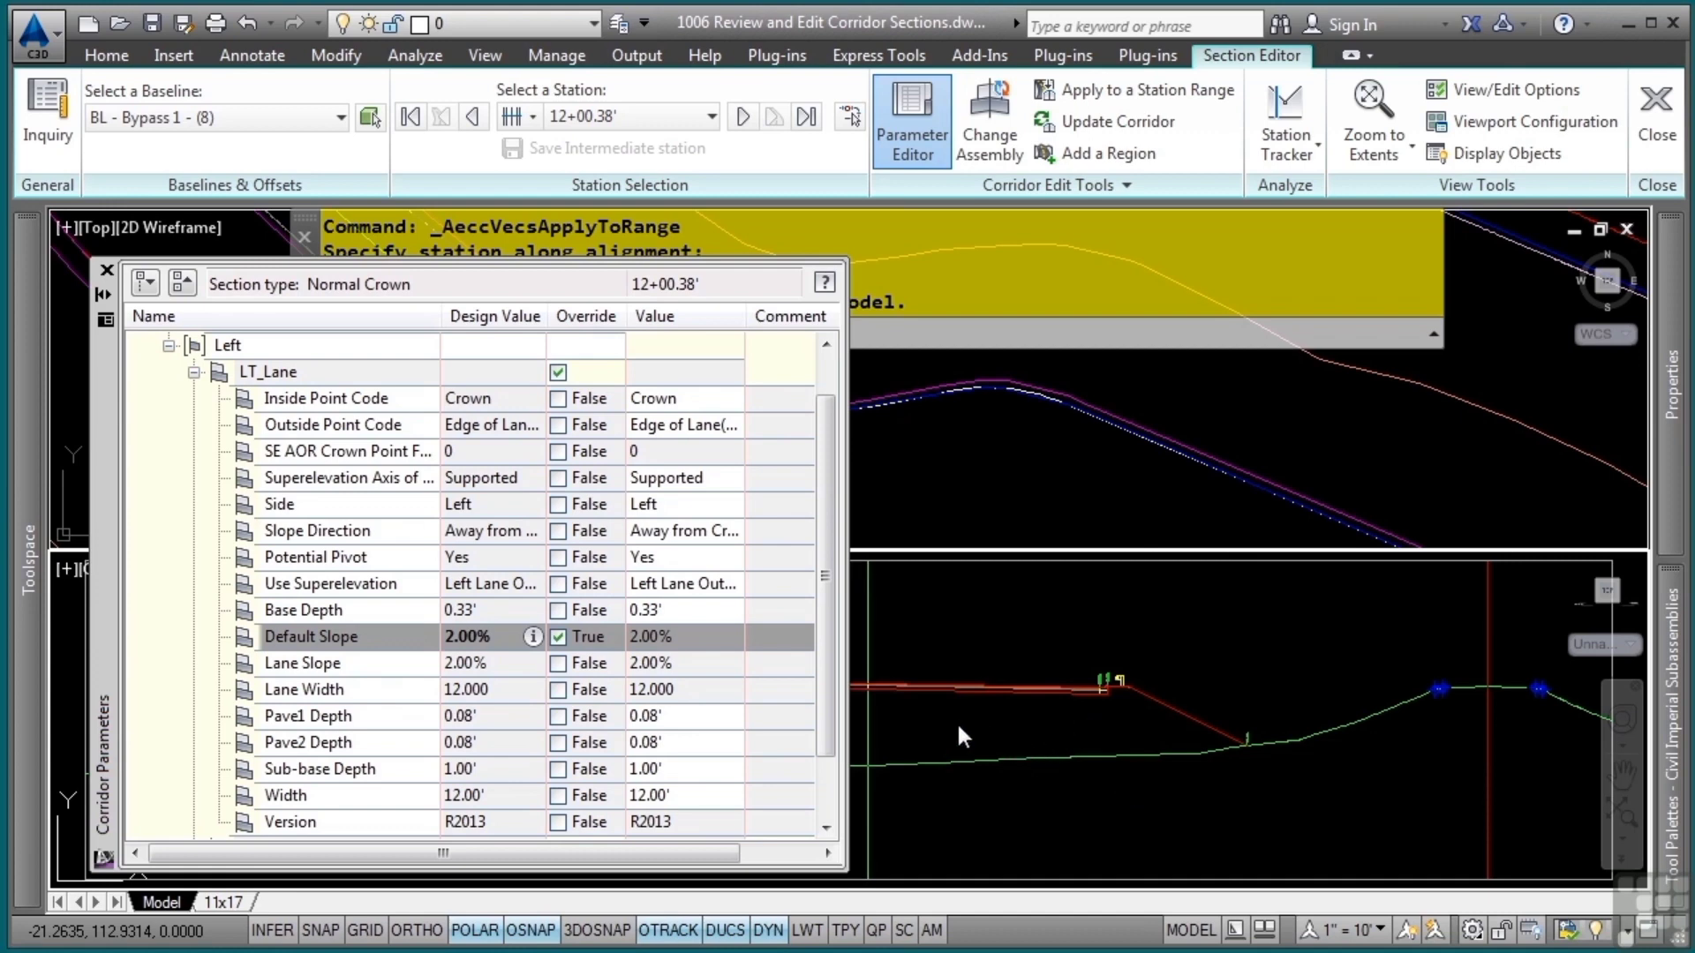
{"action": "middle_click_drag", "start_coordinate": [956, 722], "coordinate": [1311, 782]}
{"action": "scroll", "coordinate": [1248, 776], "scroll_direction": "up", "scroll_amount": 3}
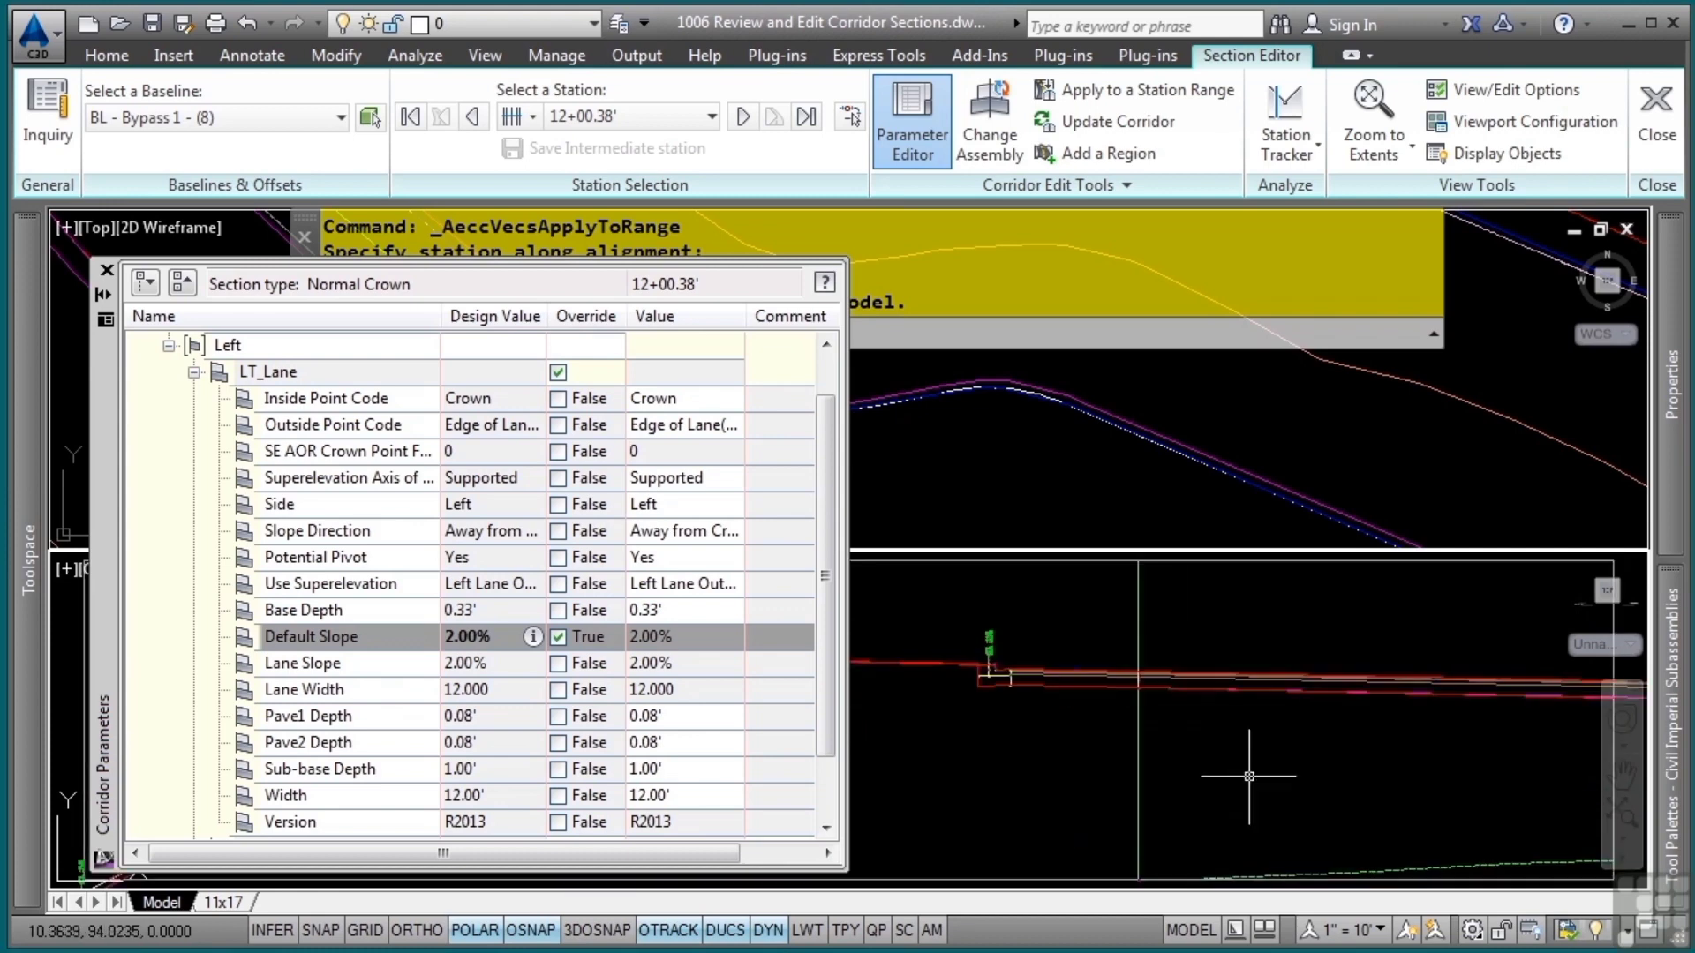
{"action": "middle_click_drag", "start_coordinate": [1171, 755], "coordinate": [1263, 780]}
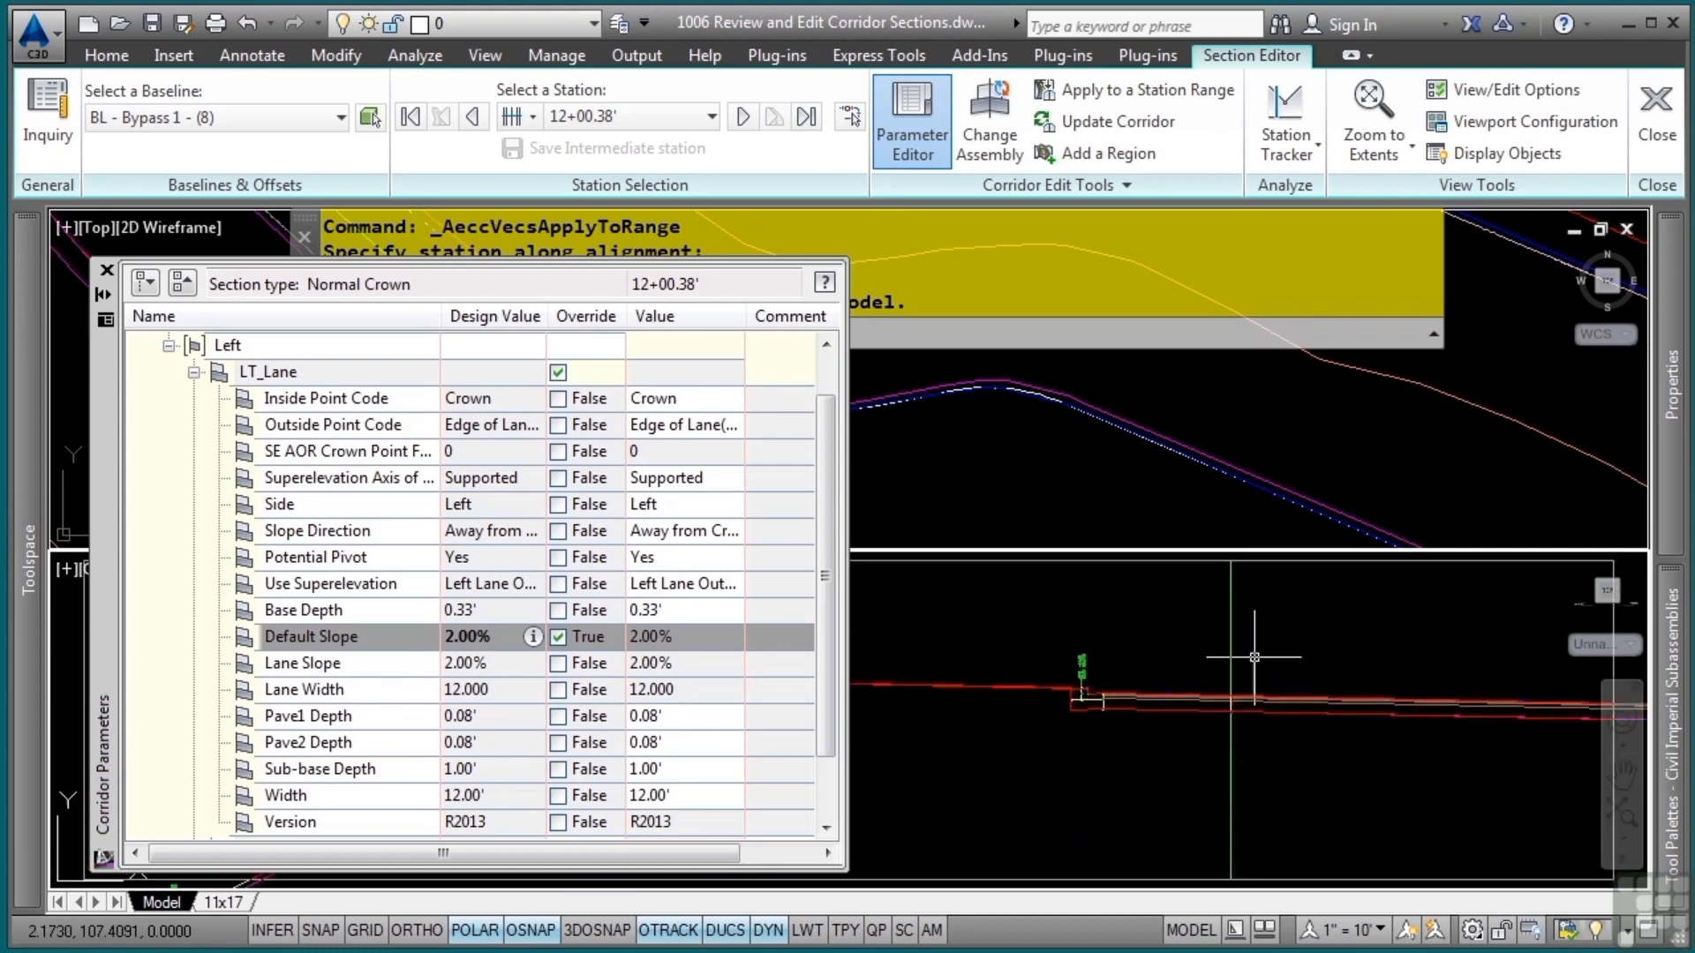
{"action": "left_click", "coordinate": [1370, 154]}
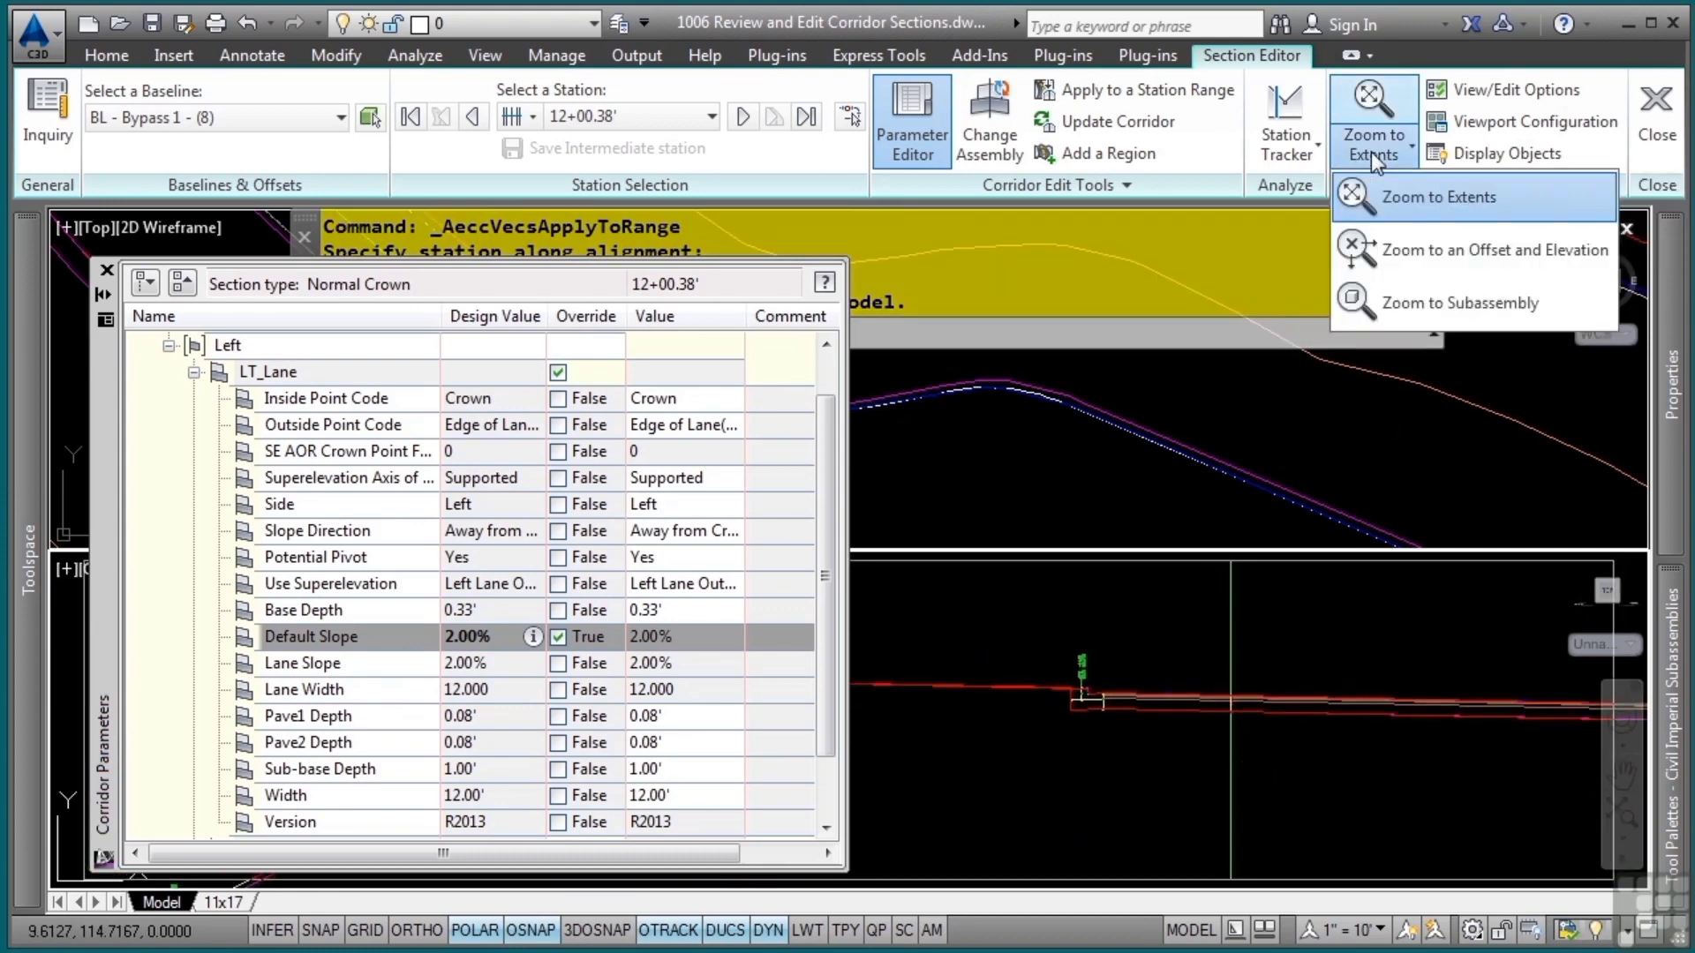
{"action": "left_click", "coordinate": [1412, 250]}
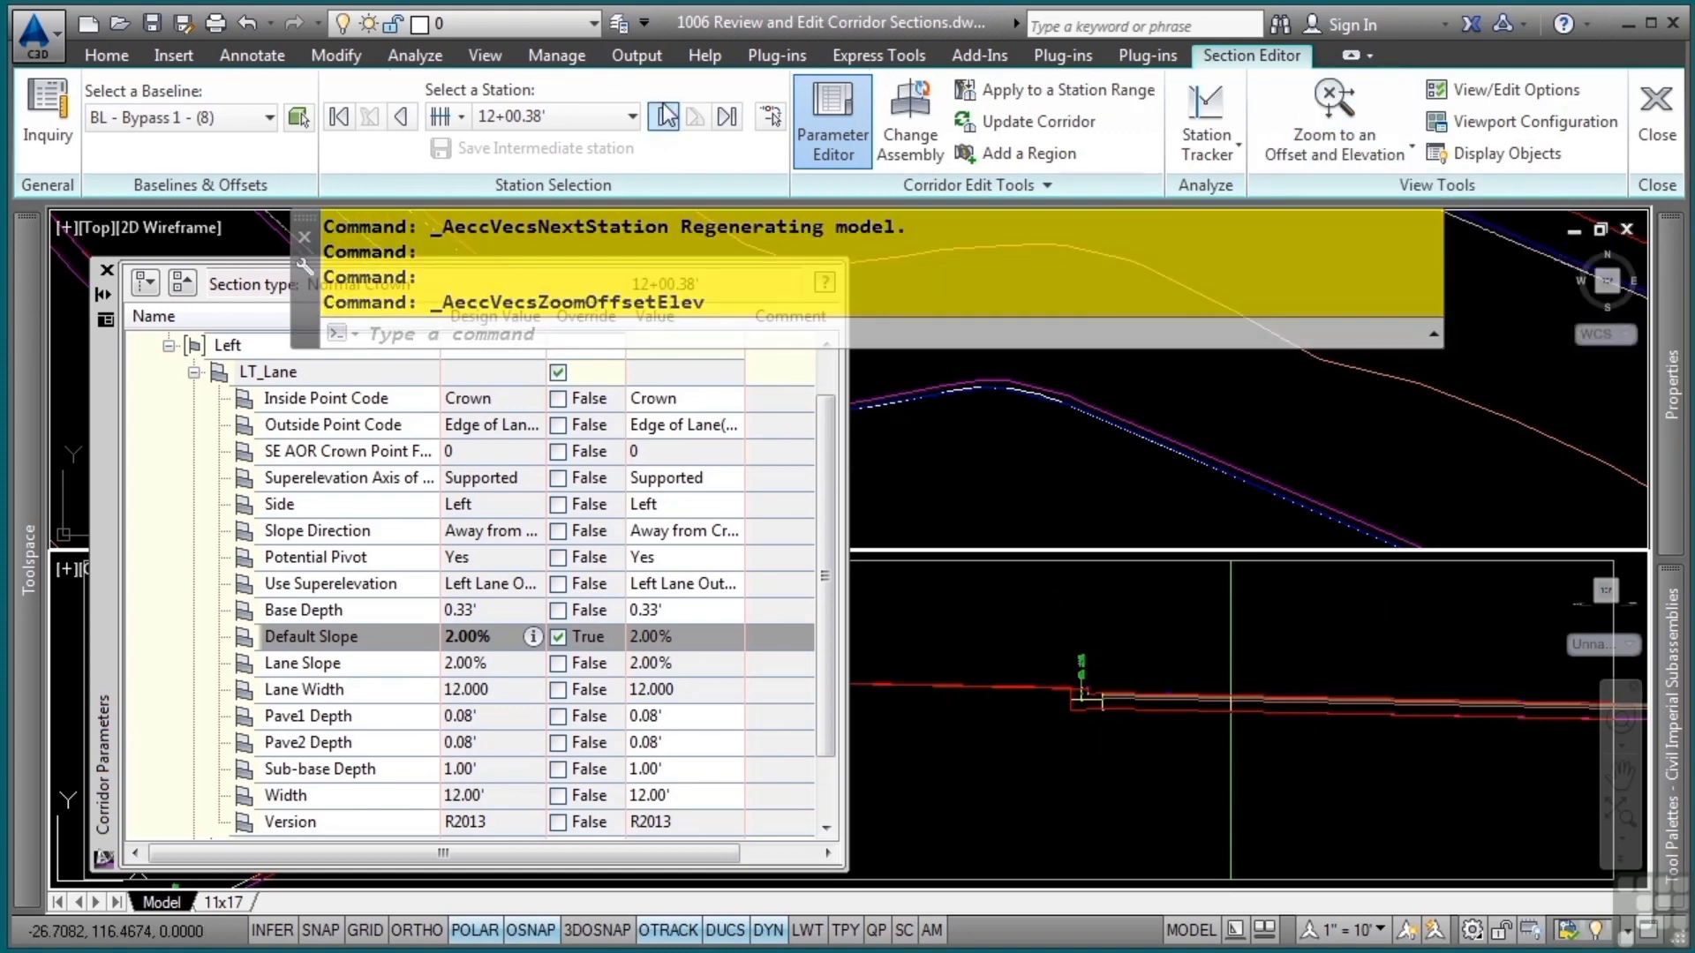
Advance the section through stations 12+25.00 and 12+37.19, and close the Section Editor
{"action": "left_click", "coordinate": [661, 118]}
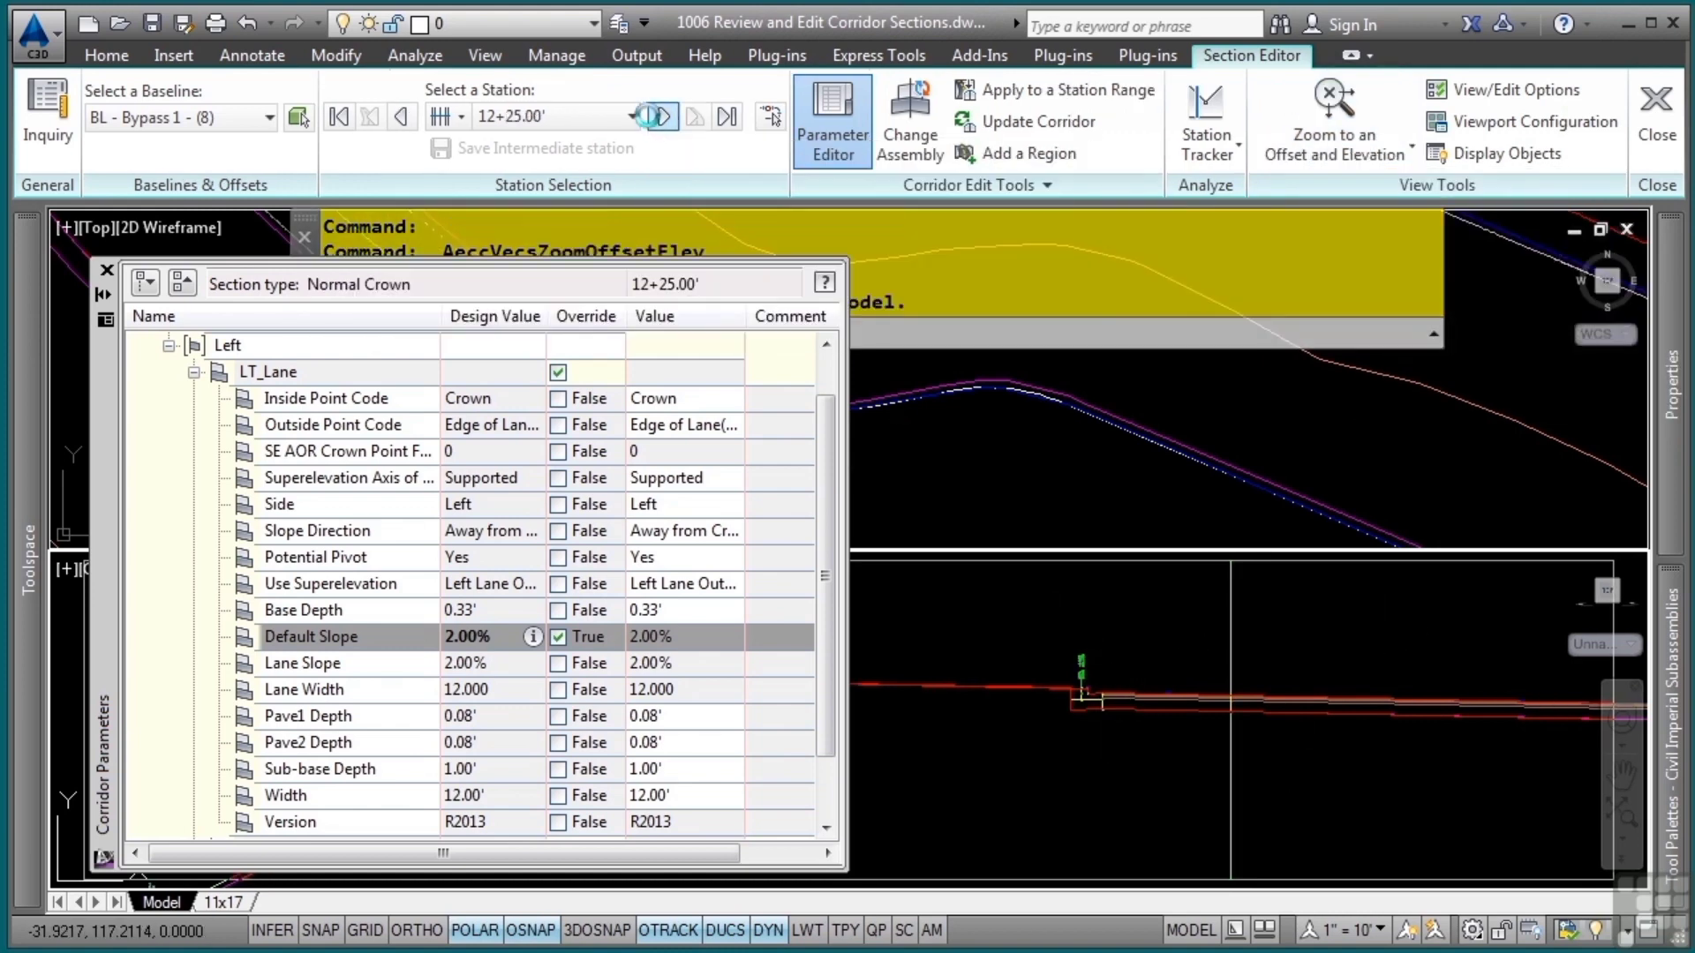
{"action": "left_click", "coordinate": [661, 118]}
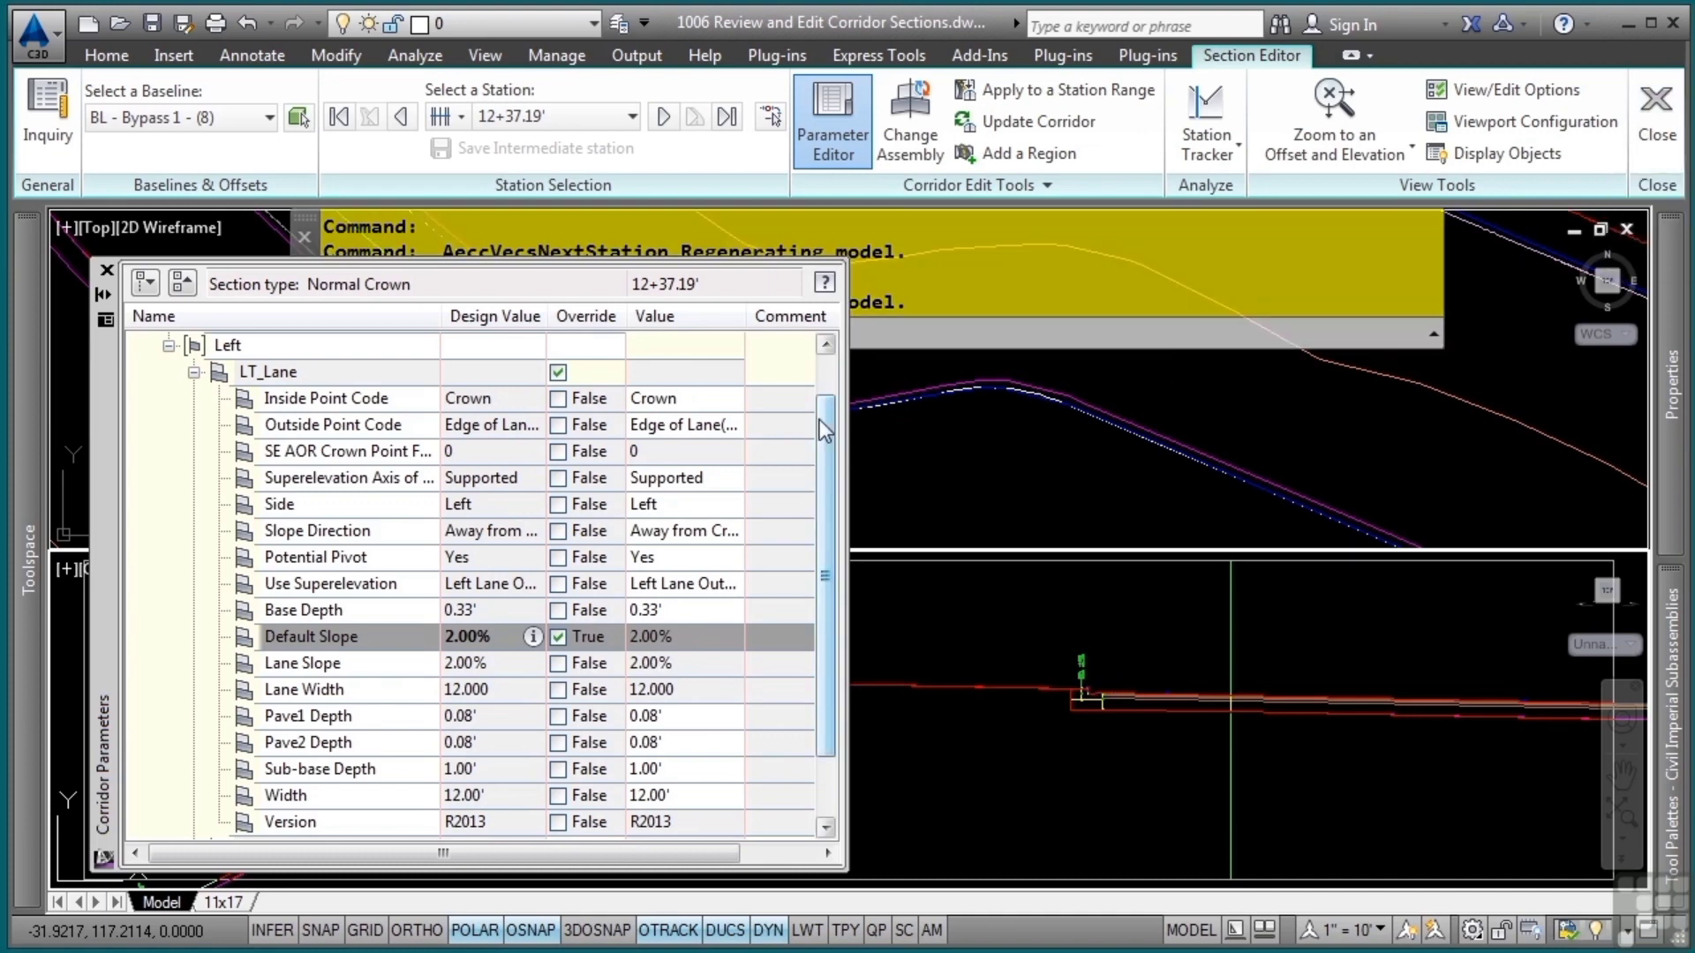
{"action": "left_click", "coordinate": [1657, 154]}
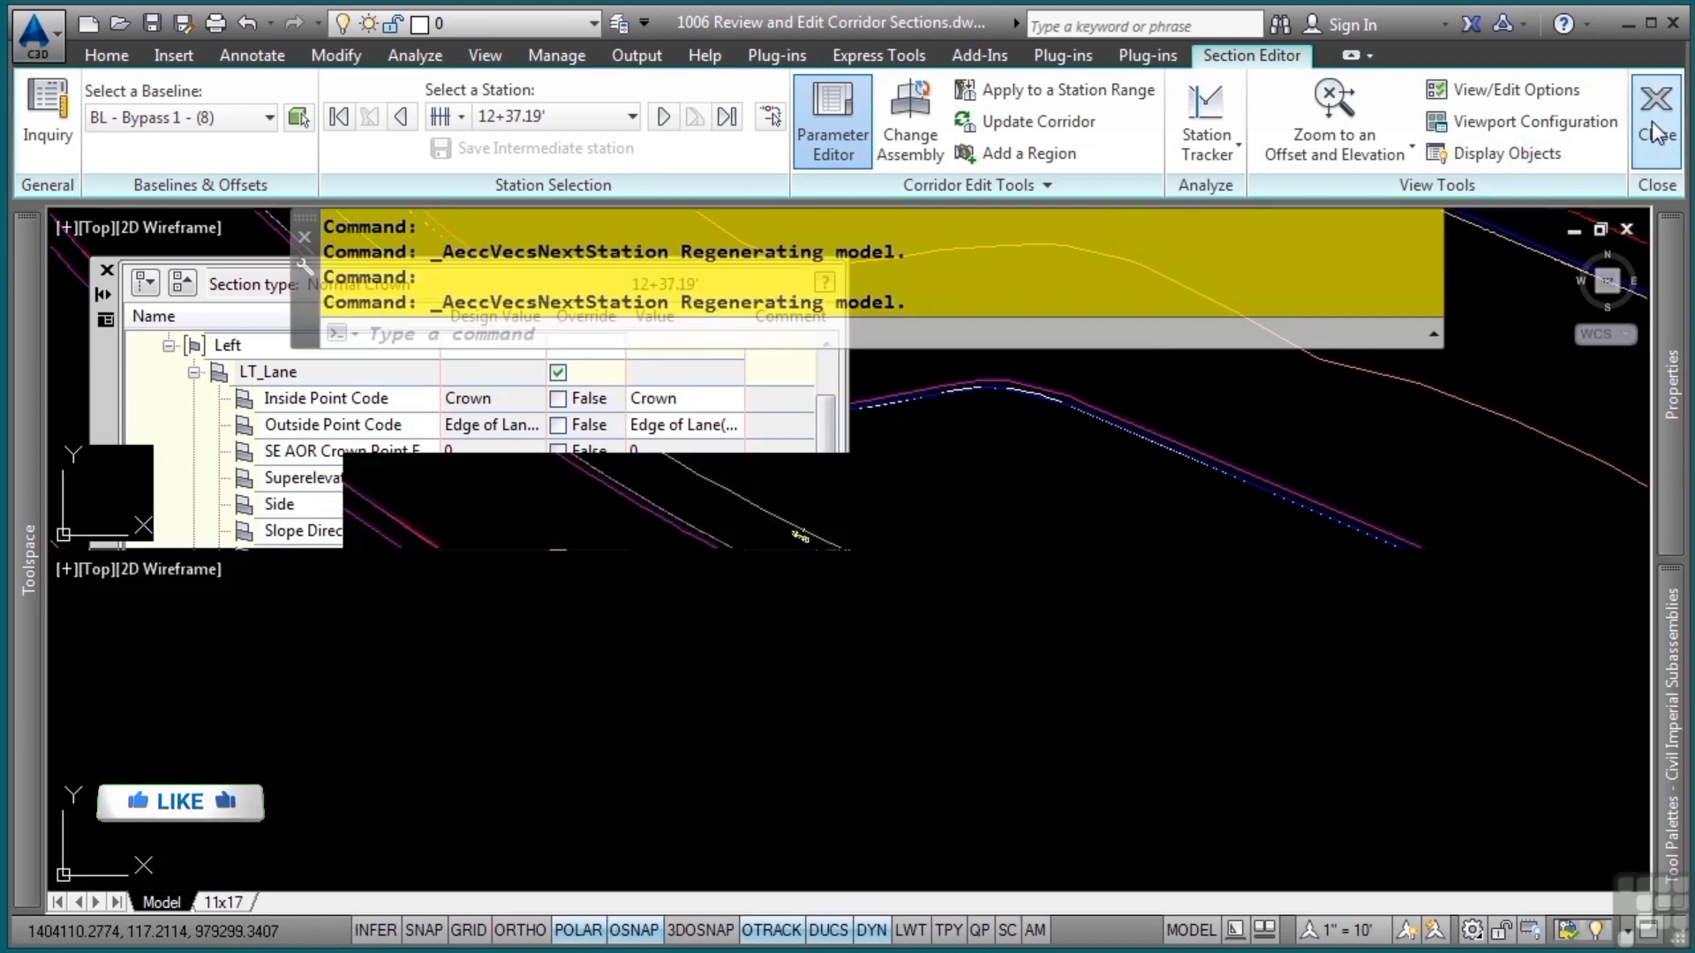
{"action": "middle_click_drag", "start_coordinate": [368, 512], "coordinate": [908, 681]}
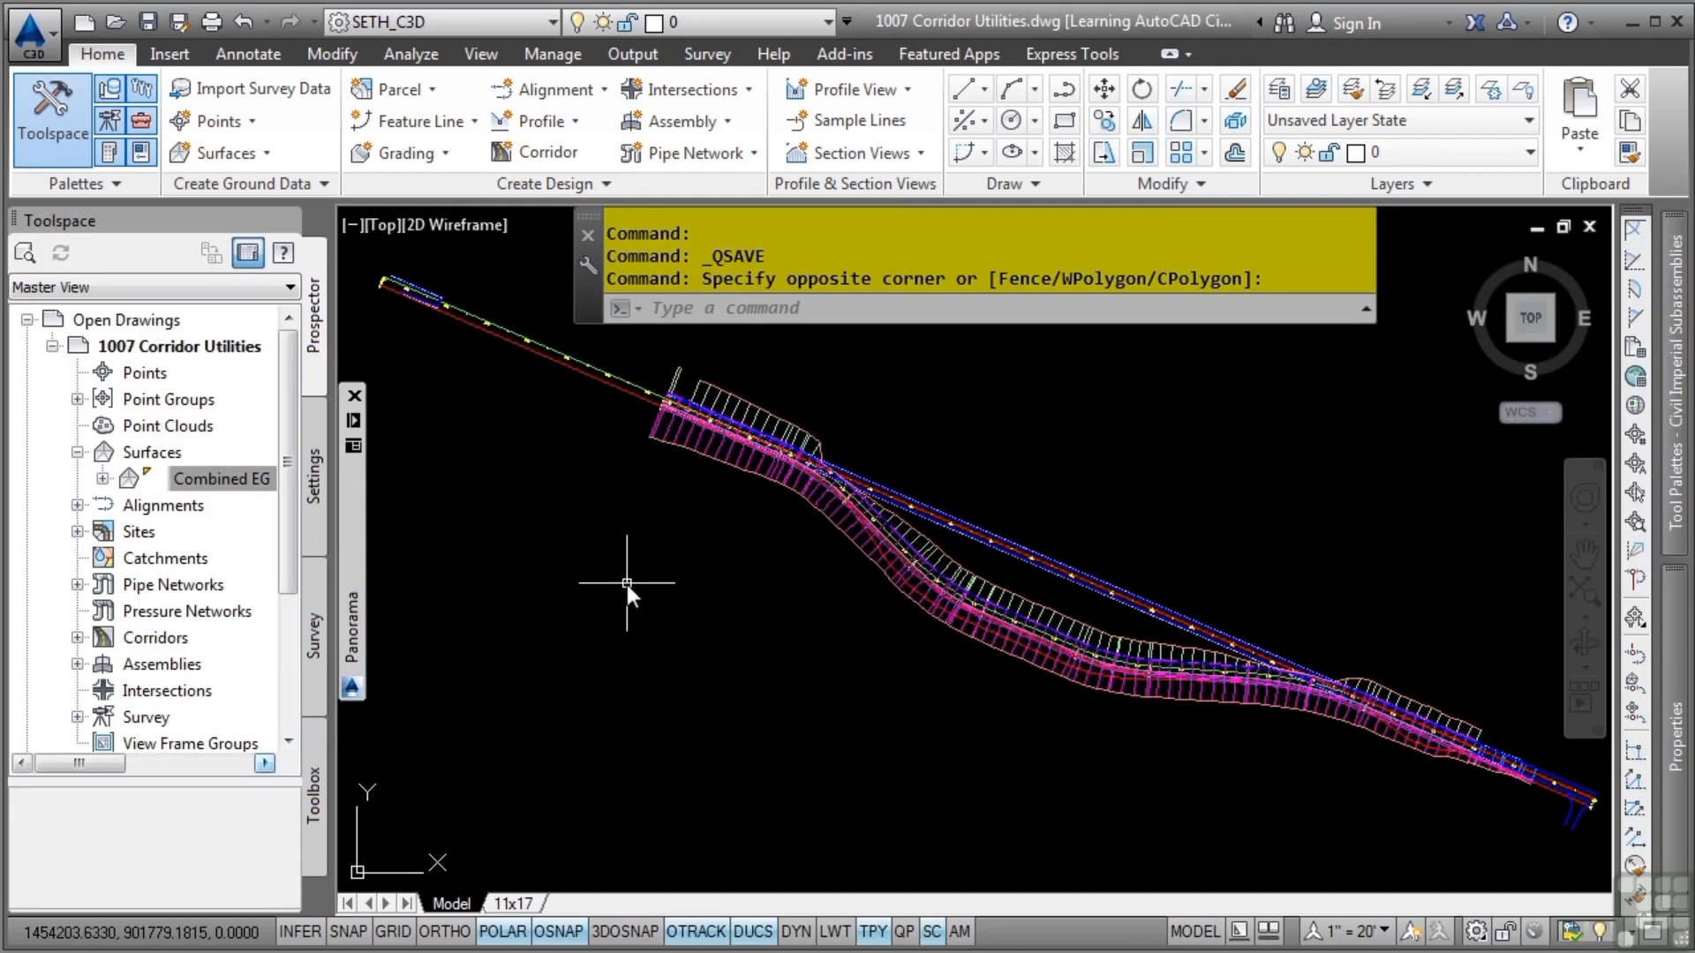
Start the Extract Corridor Solids utility from the Corridor Solids group of the toolbox's Miscellaneous Utilities
{"action": "left_click", "coordinate": [315, 794]}
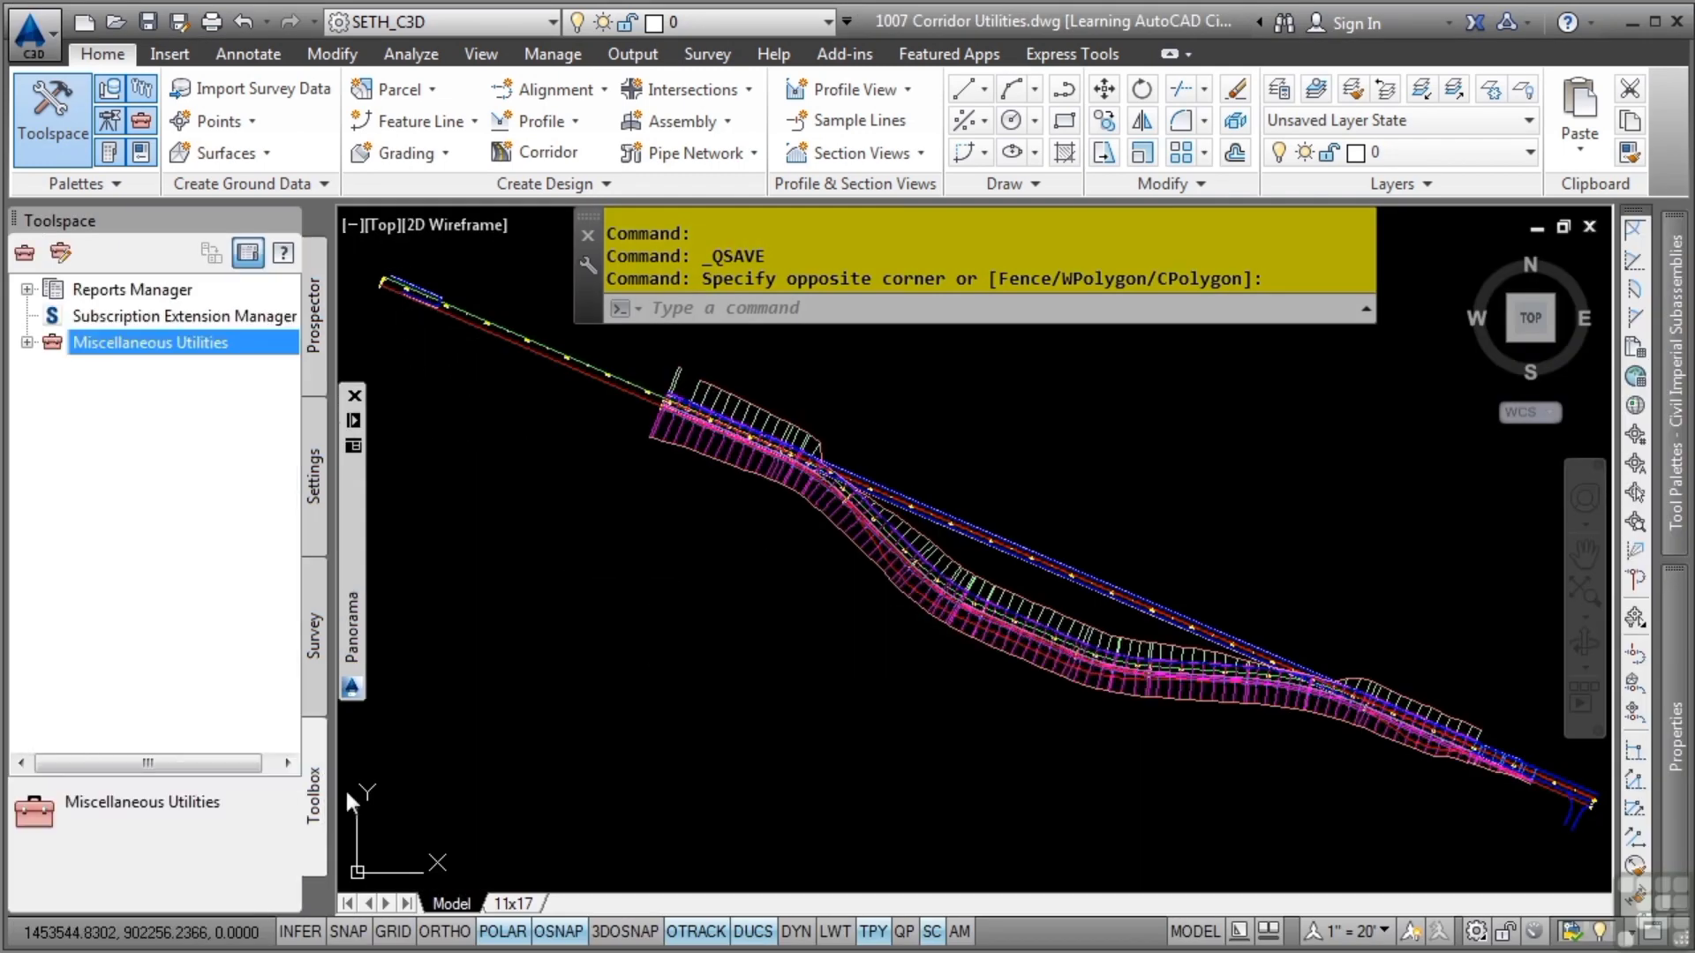
{"action": "left_click", "coordinate": [27, 343]}
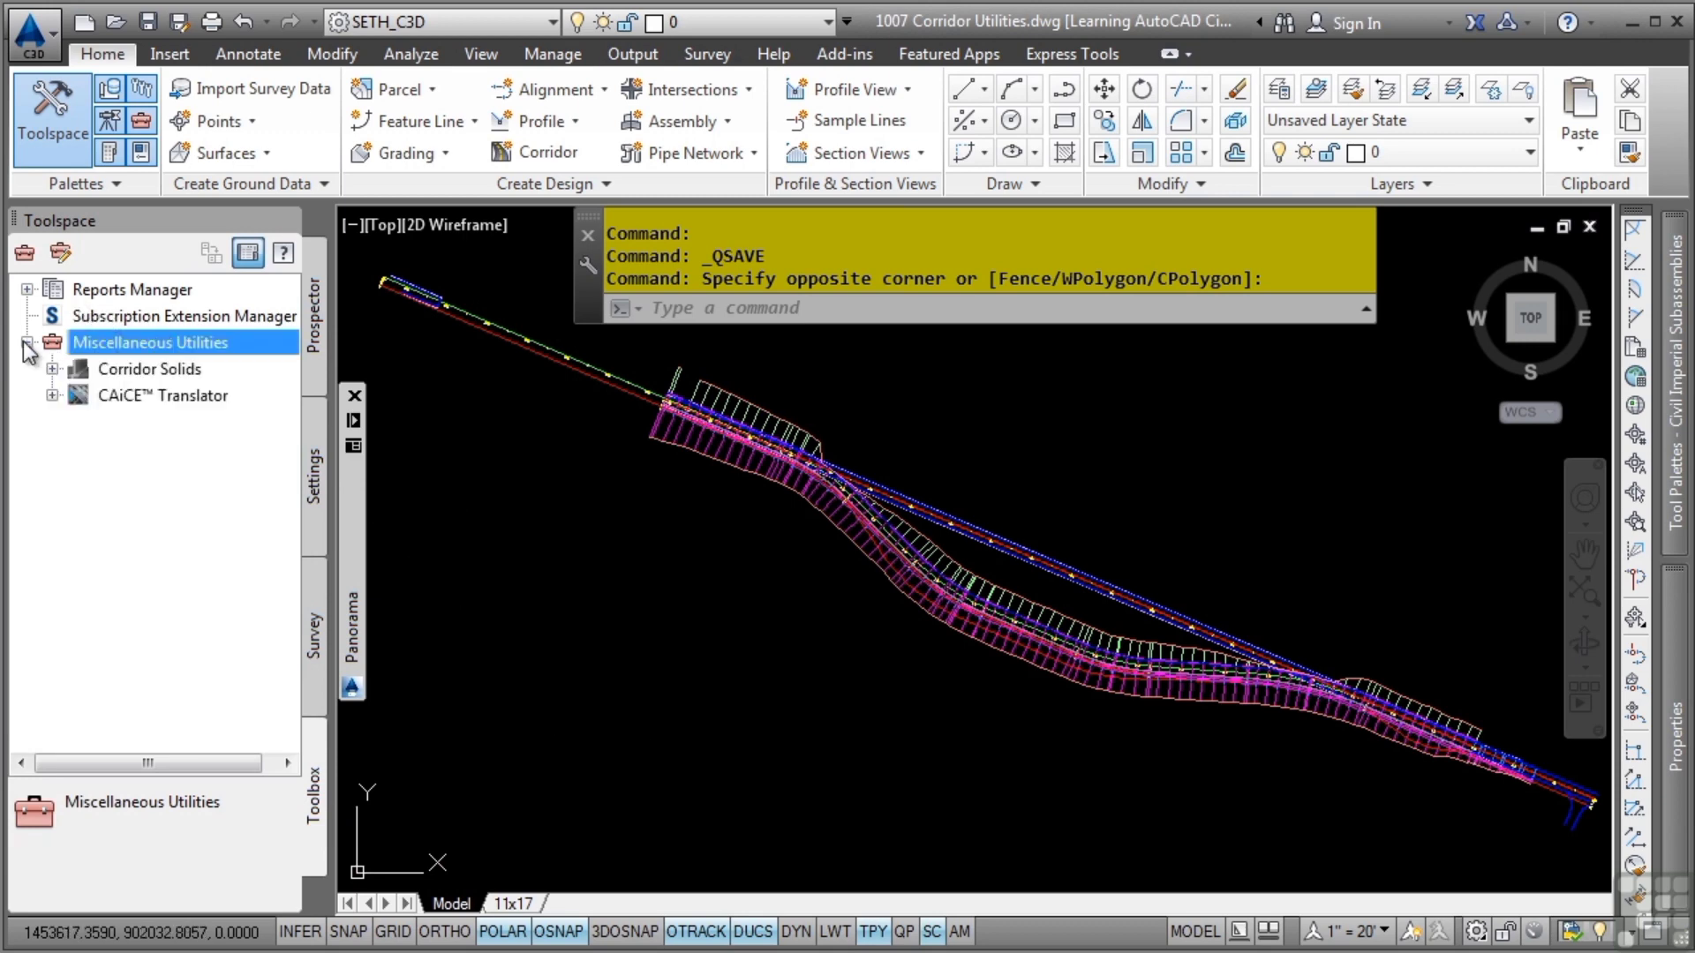
{"action": "left_click", "coordinate": [52, 368]}
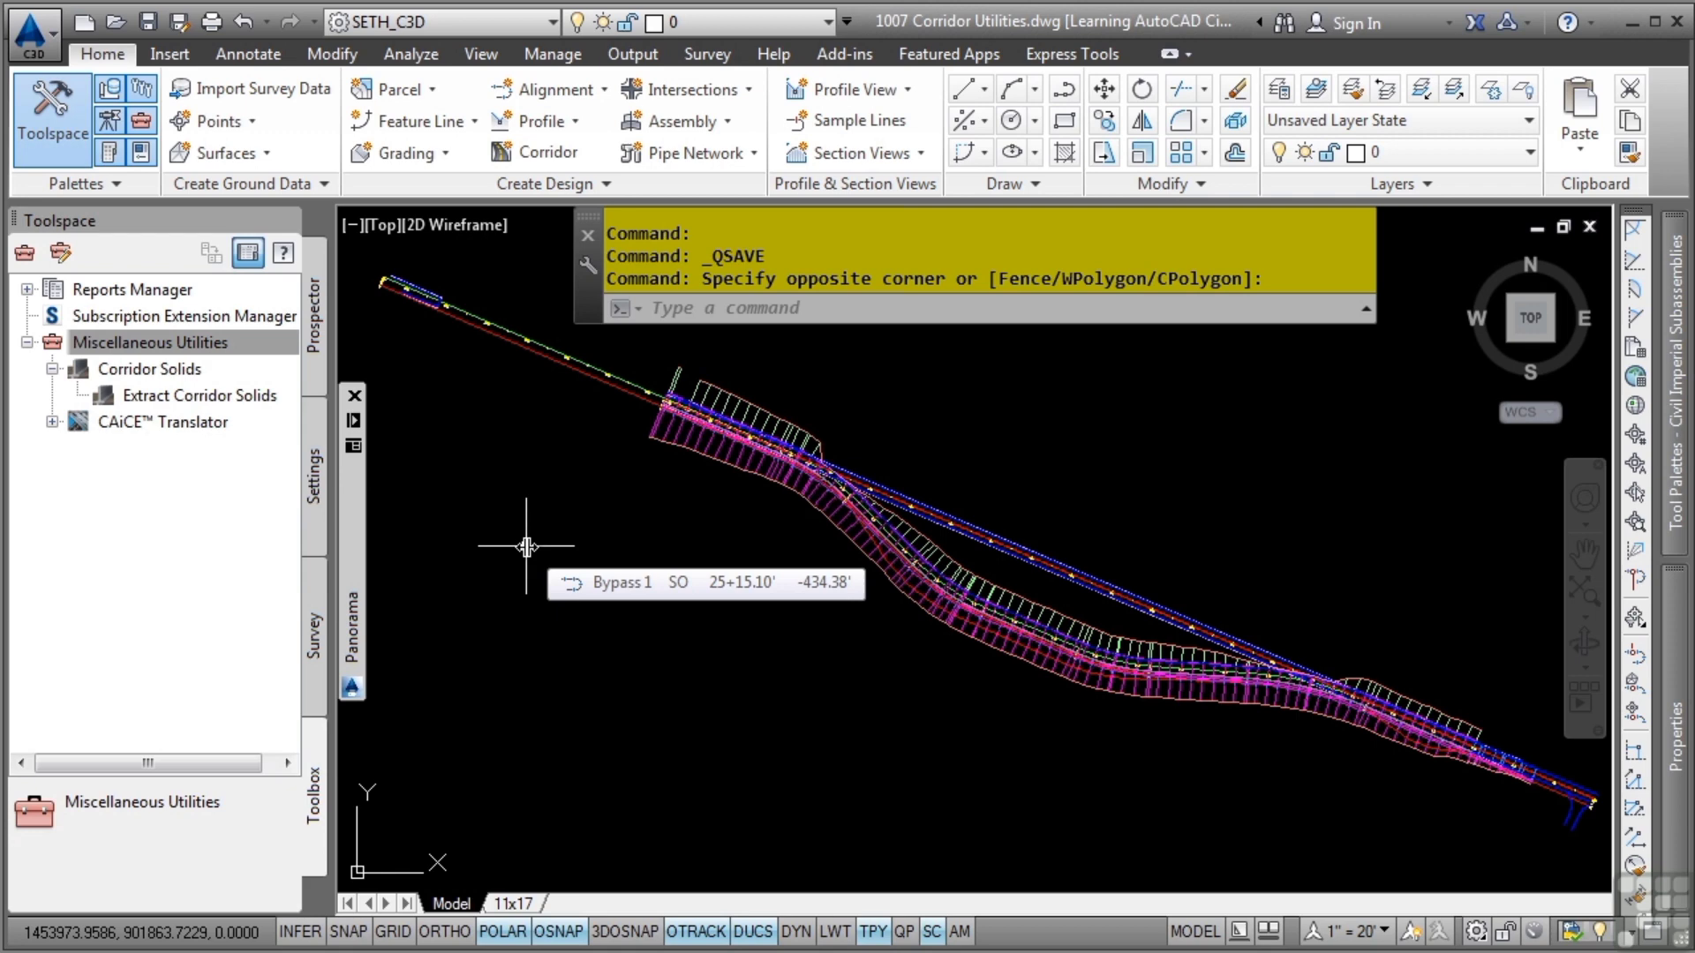
{"action": "double_click", "coordinate": [183, 395]}
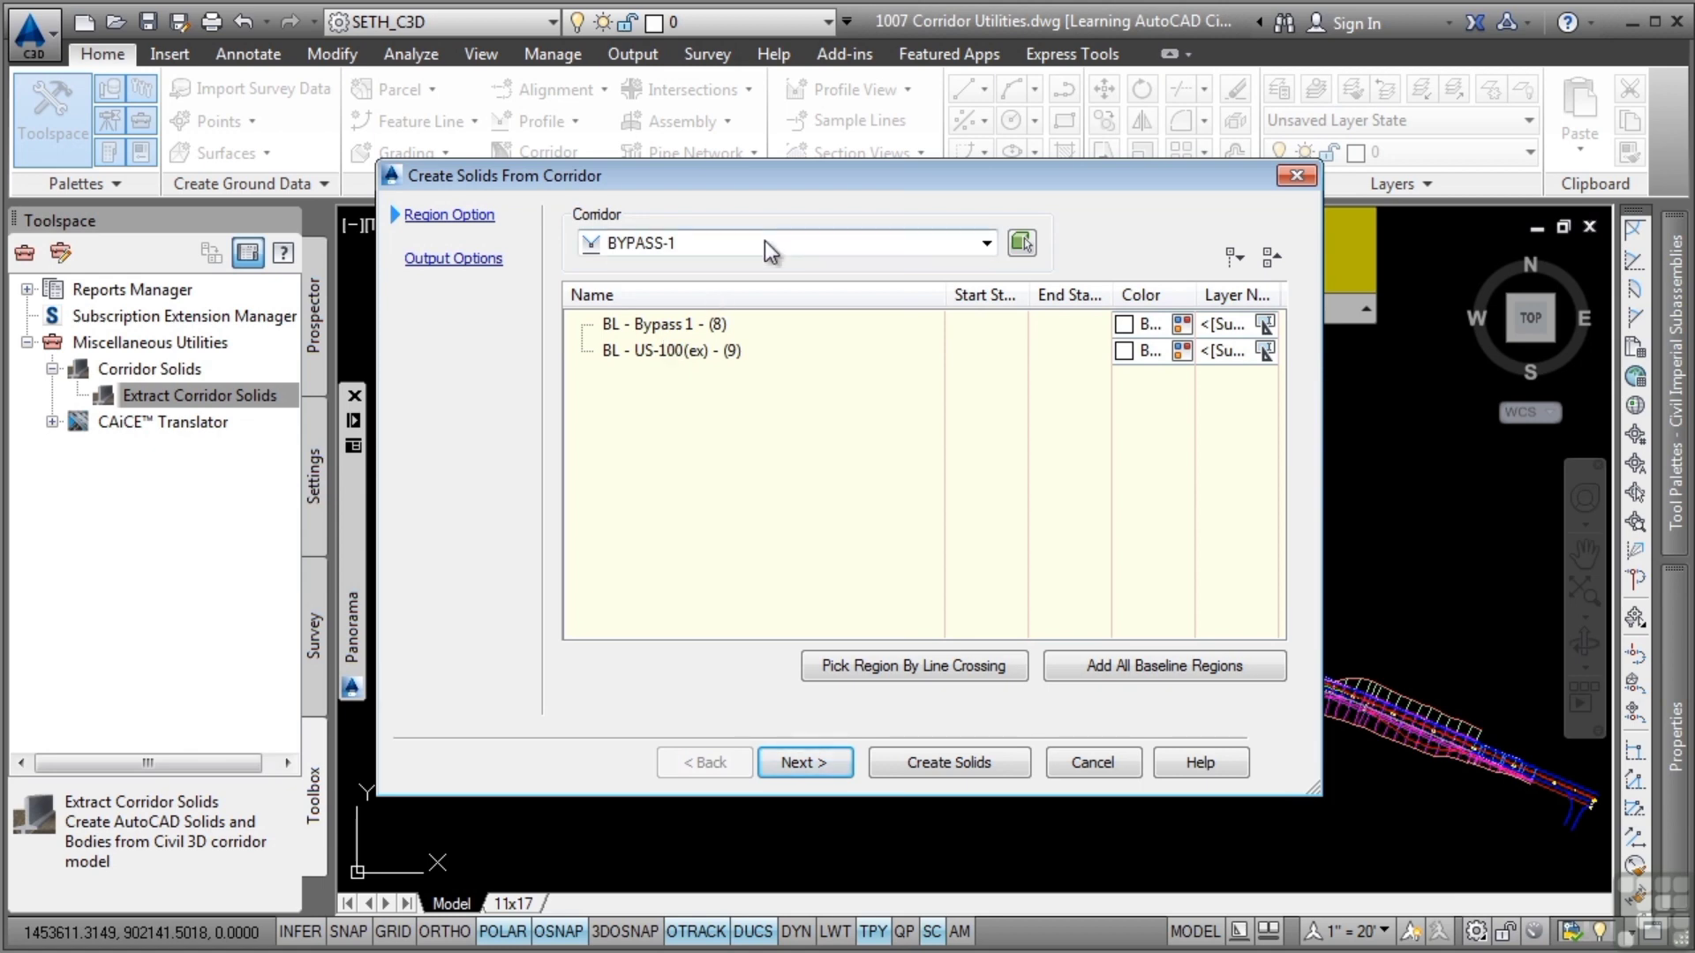
Add a solids region to baseline BL - Bypass 1 - (8) of the BYPASS-1 corridor from station 3+00.00 to 23+56.49
{"action": "left_click", "coordinate": [676, 326]}
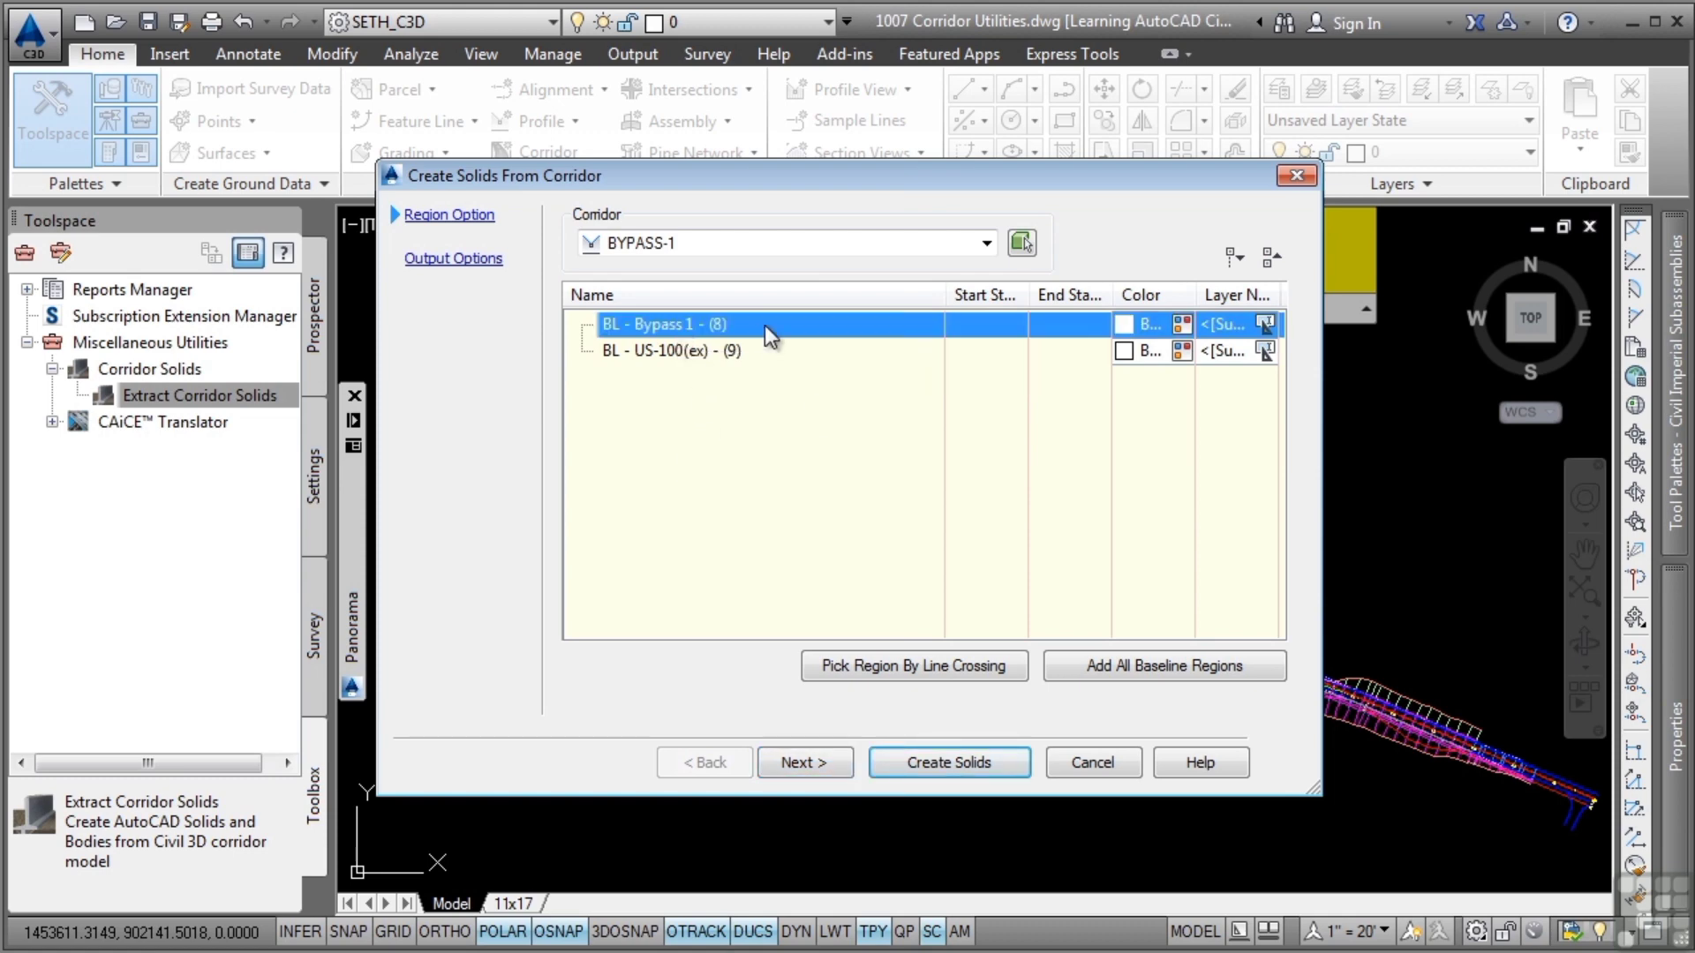
{"action": "right_click", "coordinate": [675, 320]}
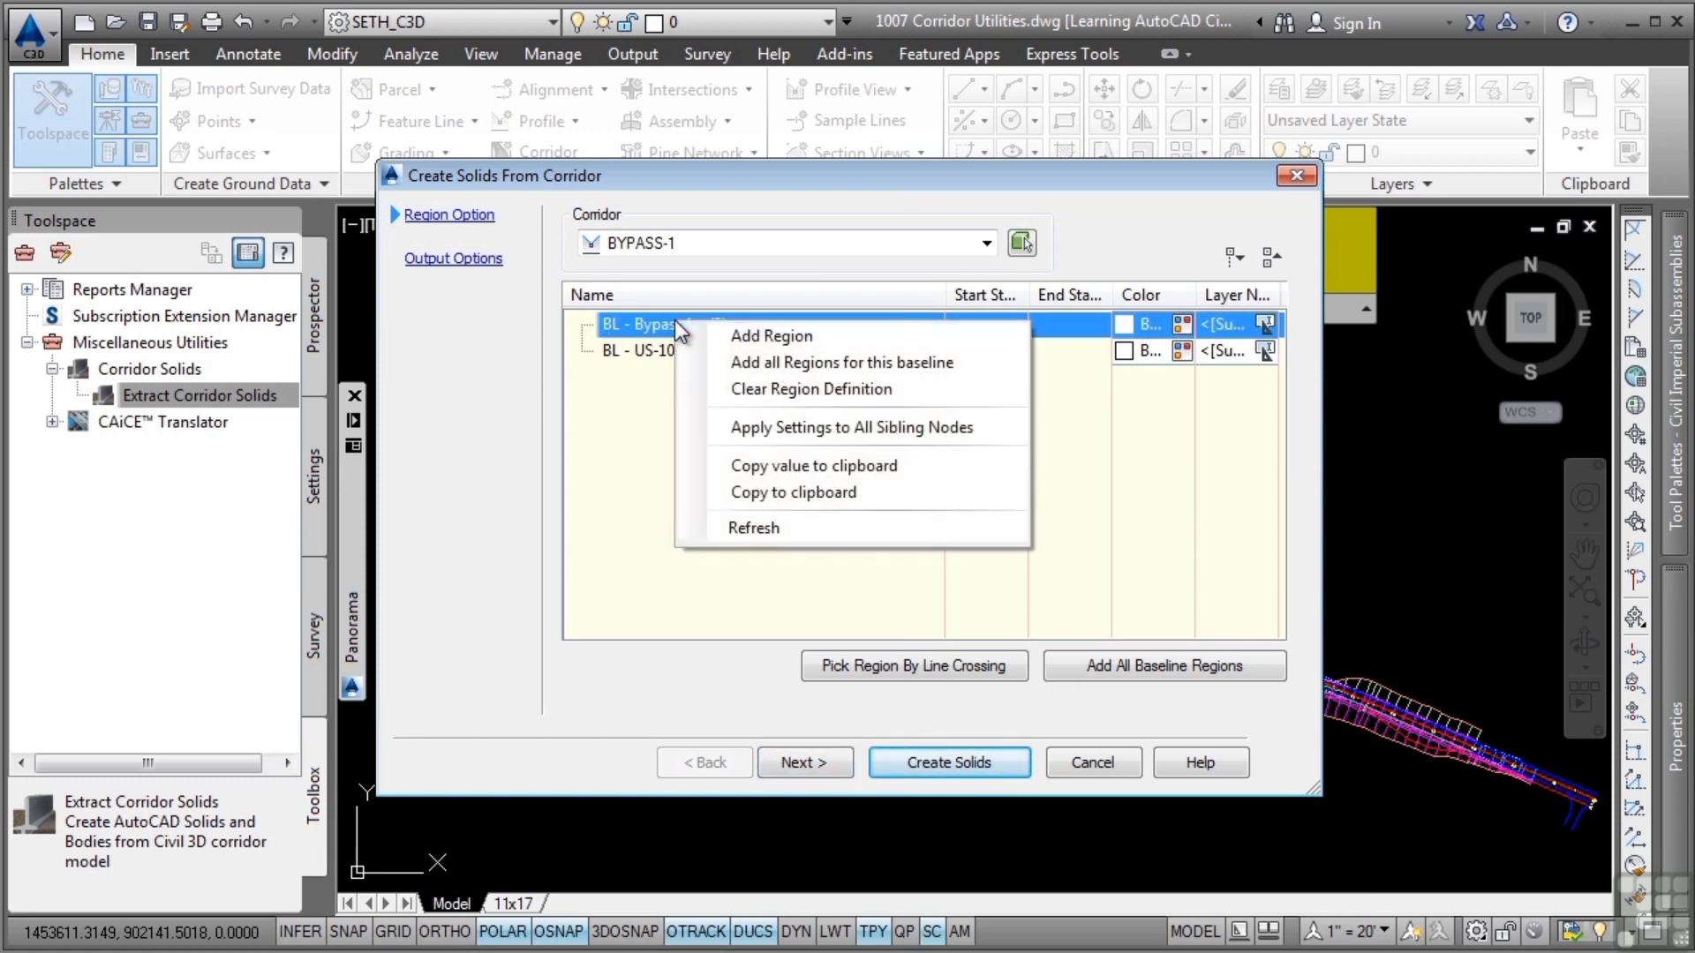
{"action": "left_click", "coordinate": [778, 343]}
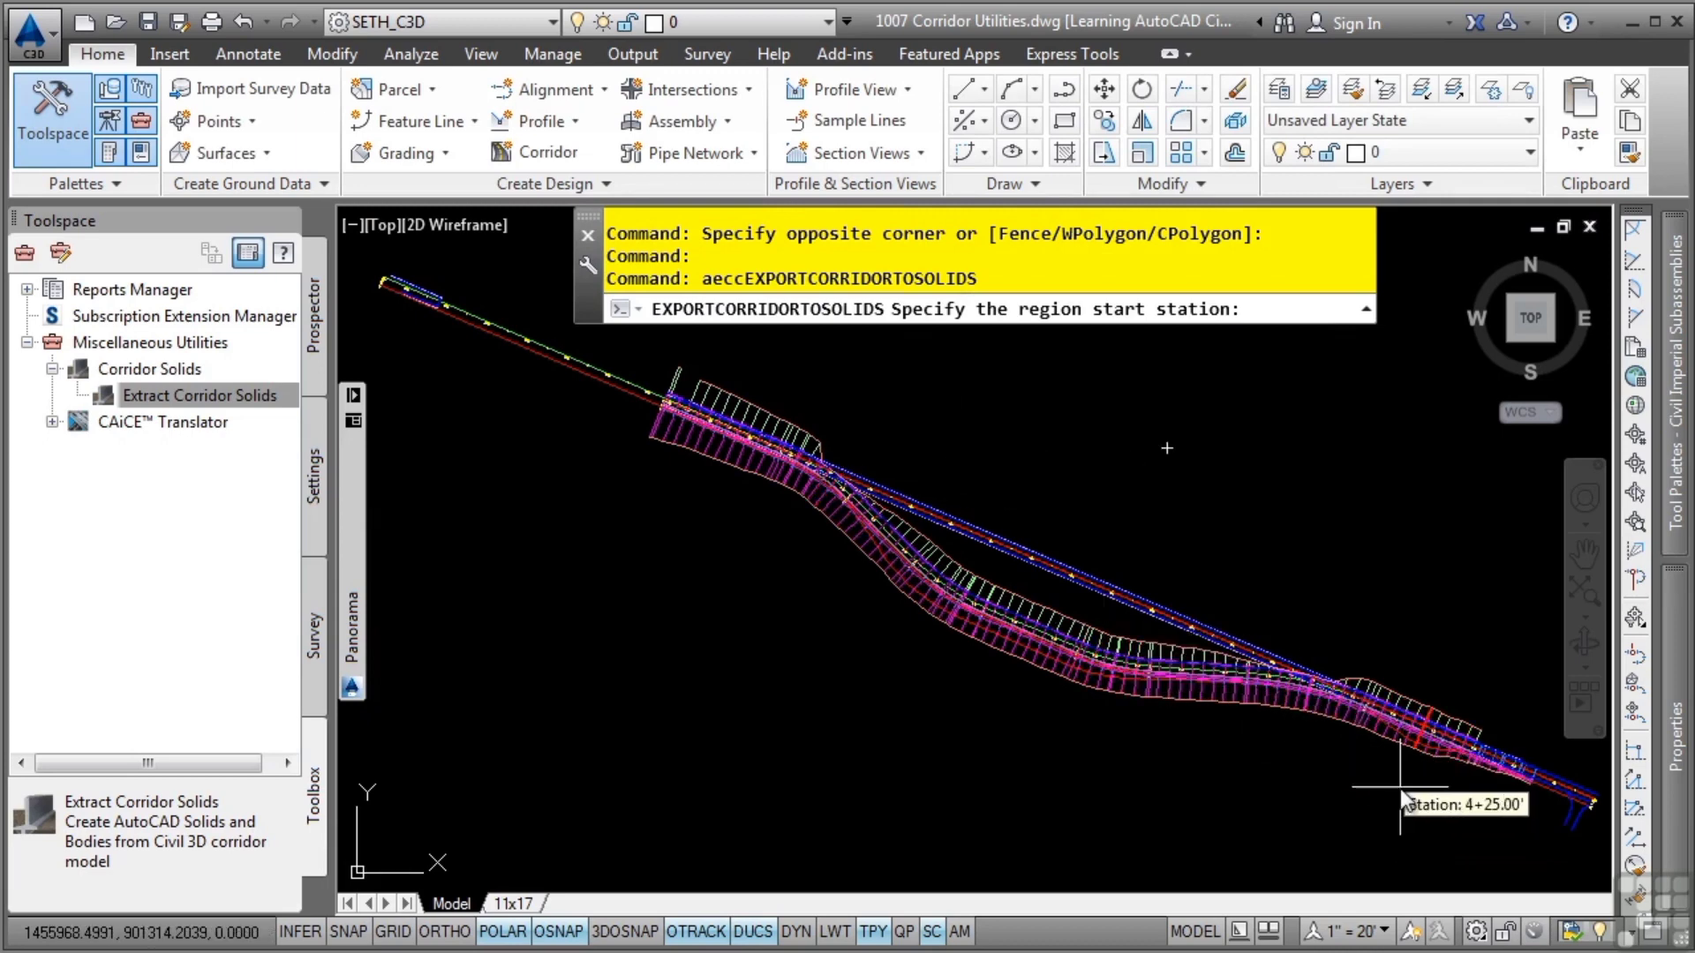
{"action": "left_click", "coordinate": [1470, 827]}
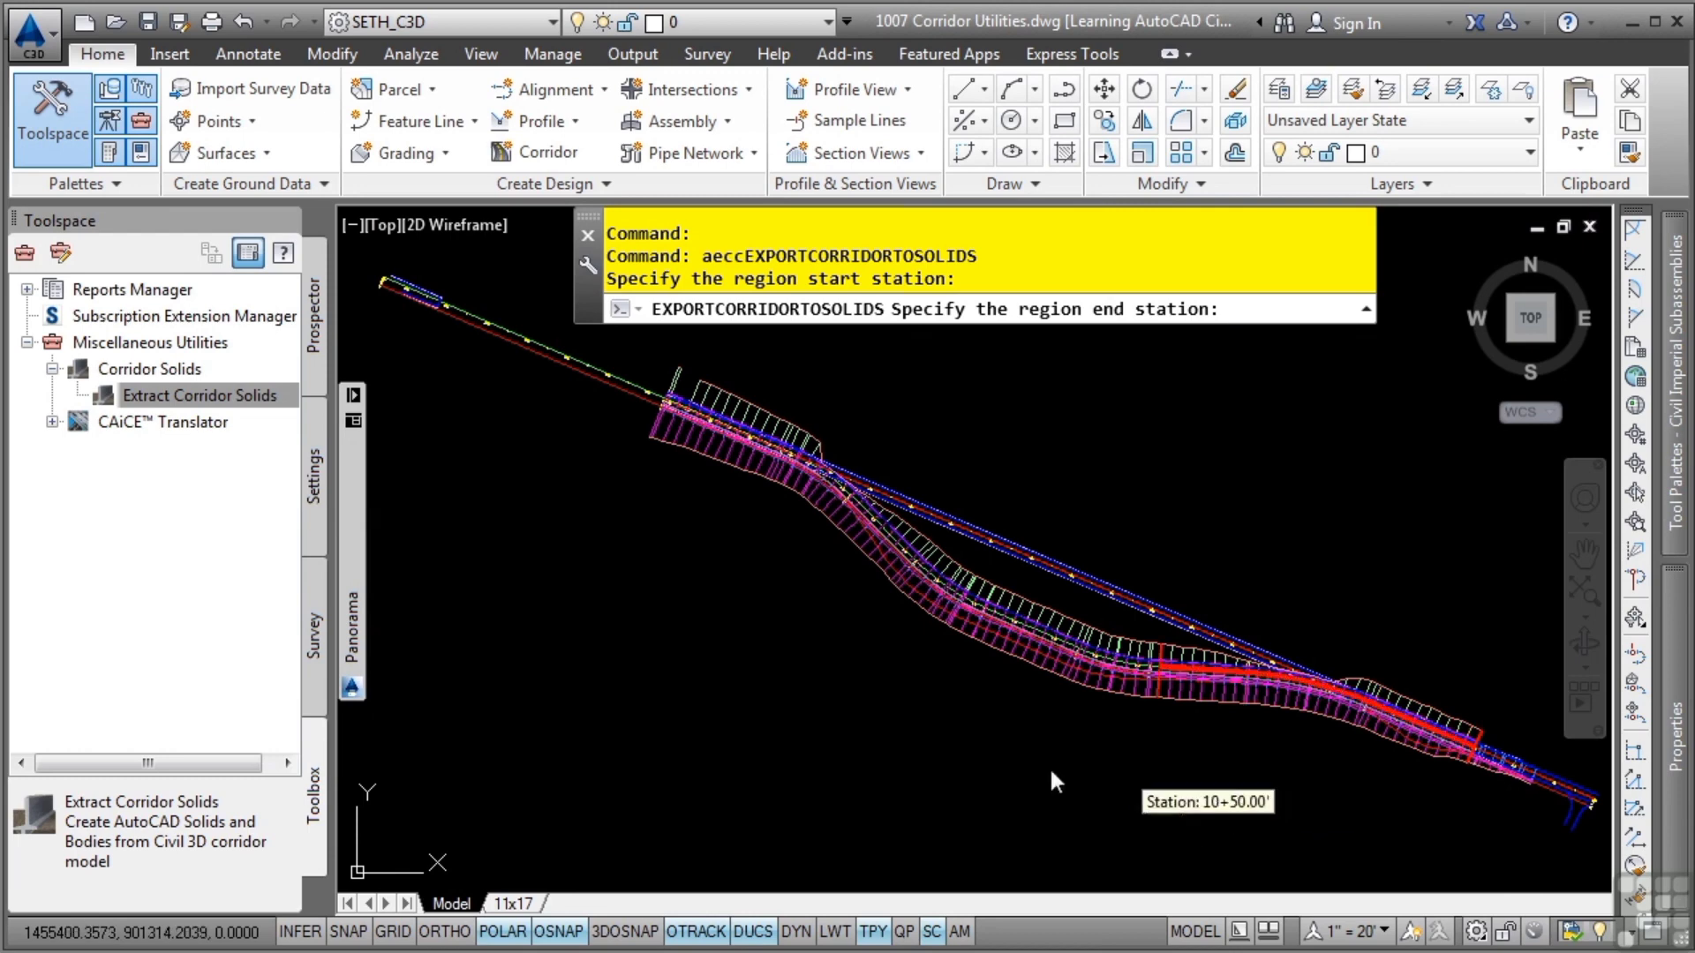
{"action": "left_click", "coordinate": [515, 460]}
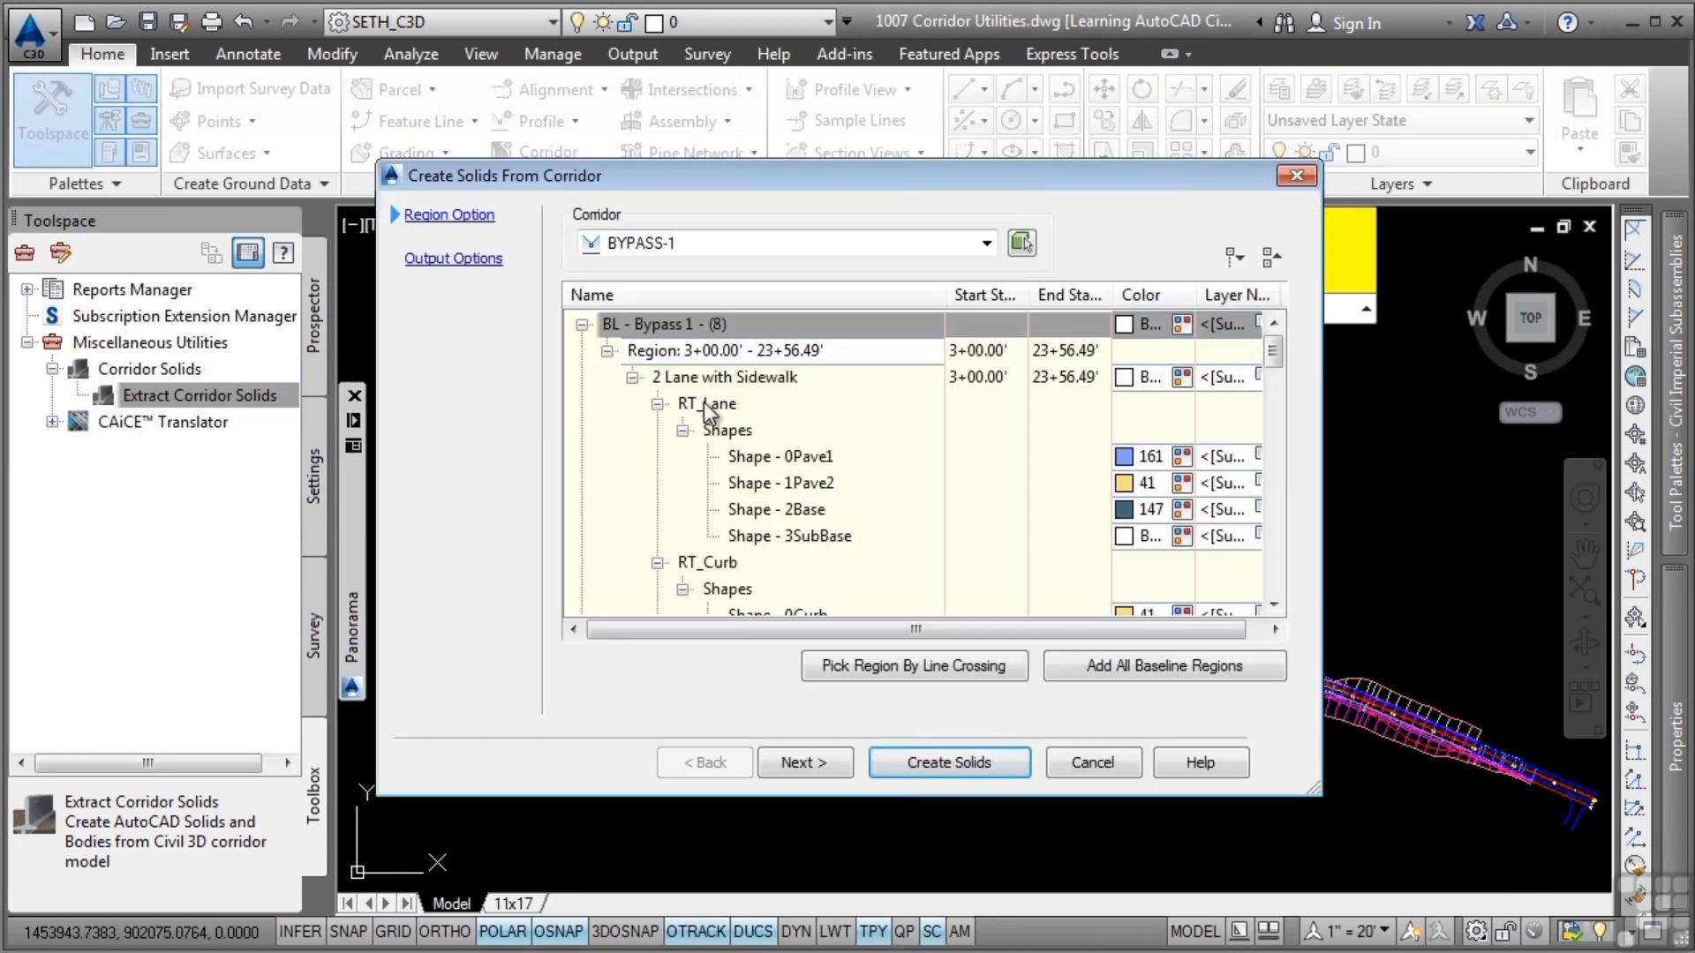
Collapse the subassemblies of the 2 Lane with Sidewalk assembly, and examine the RT_Lane shapes with their colors and layers in a widened dialog
{"action": "left_click", "coordinate": [633, 380]}
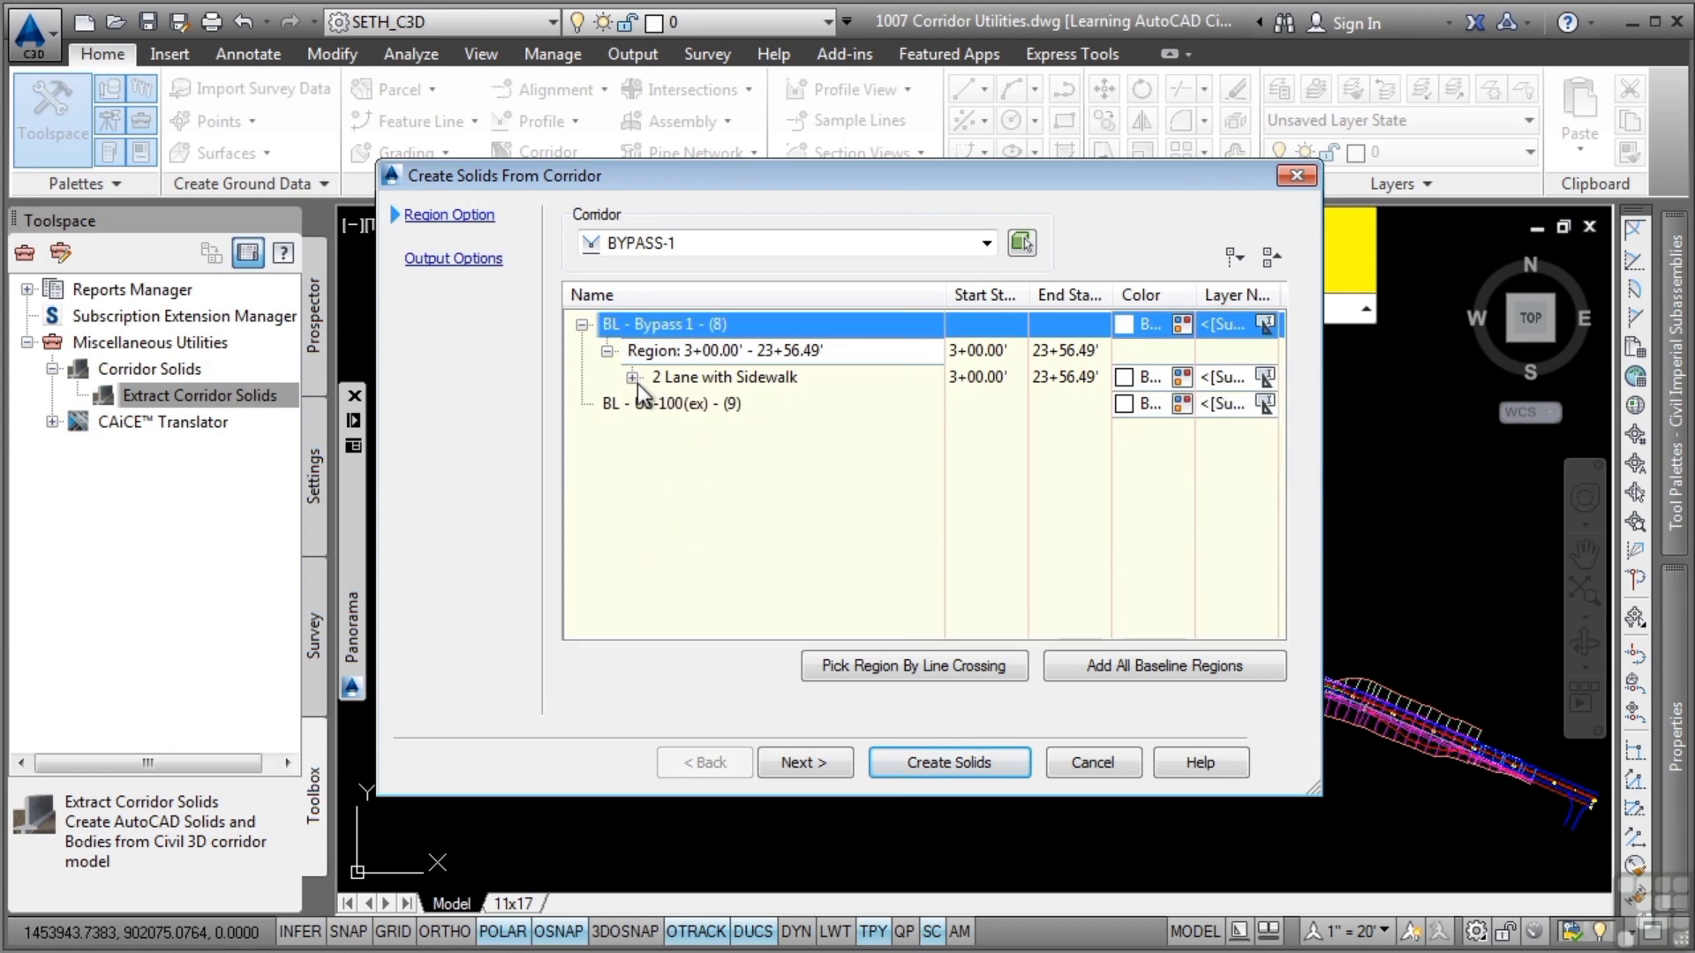
{"action": "left_click", "coordinate": [633, 379]}
{"action": "left_click", "coordinate": [658, 352]}
{"action": "left_click", "coordinate": [657, 378]}
{"action": "left_click", "coordinate": [657, 405]}
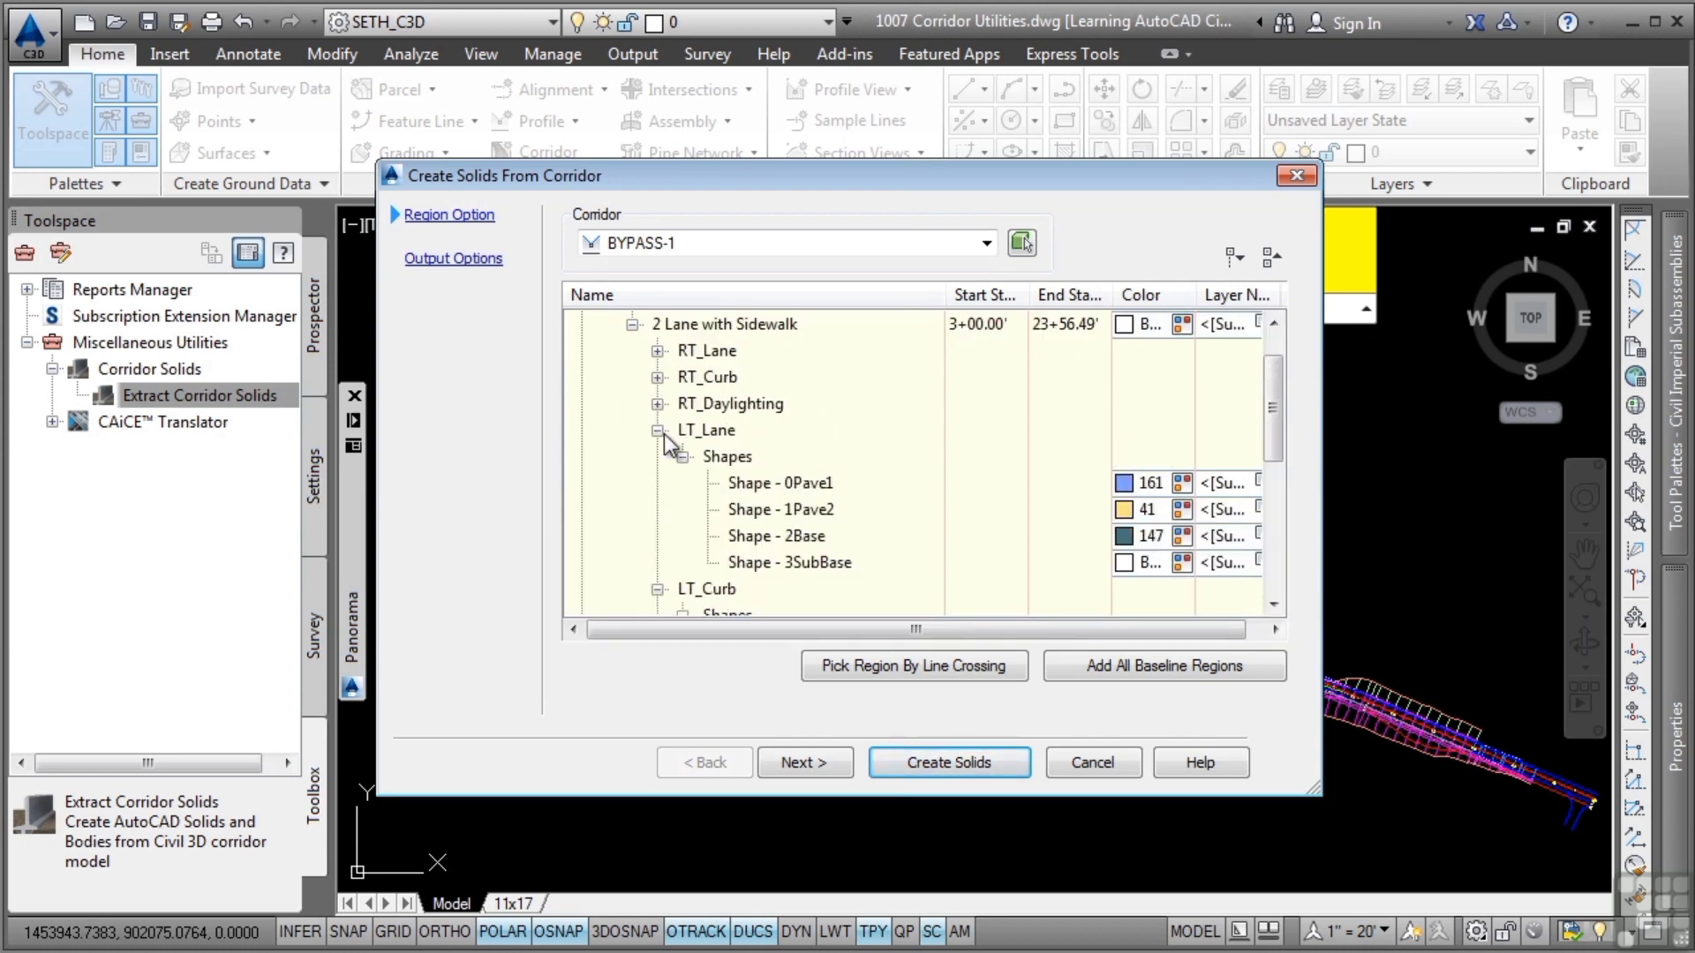
{"action": "left_click", "coordinate": [657, 431]}
{"action": "left_click", "coordinate": [658, 457]}
{"action": "left_click", "coordinate": [657, 484]}
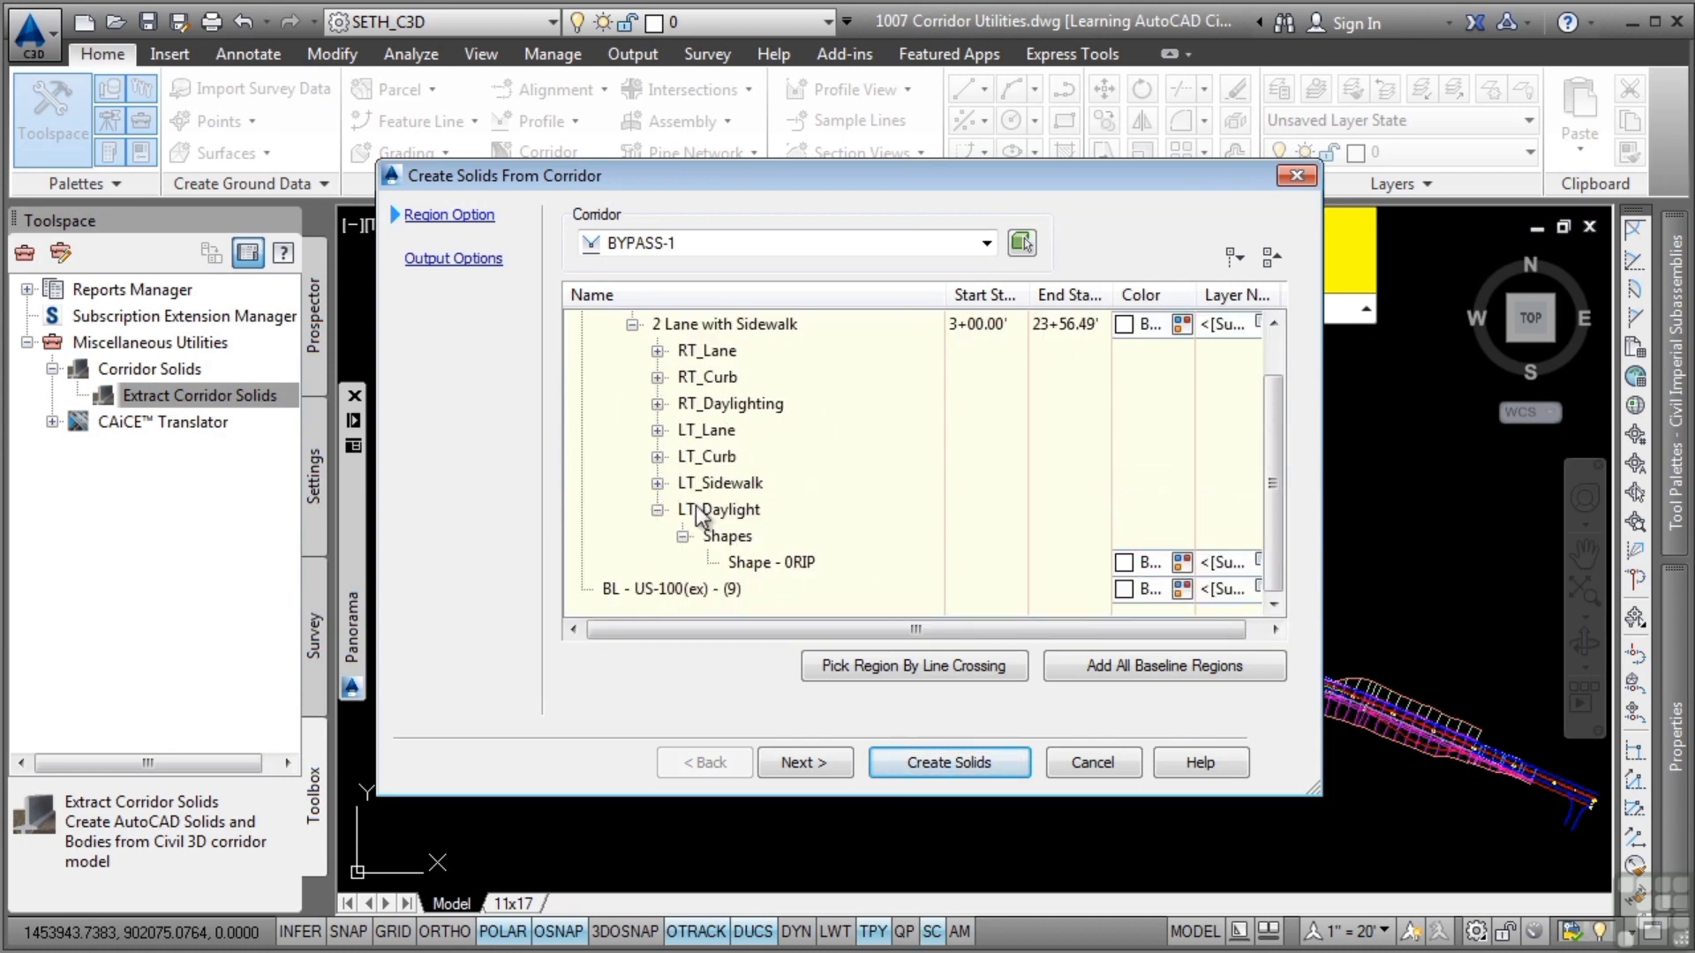
{"action": "left_click", "coordinate": [657, 352]}
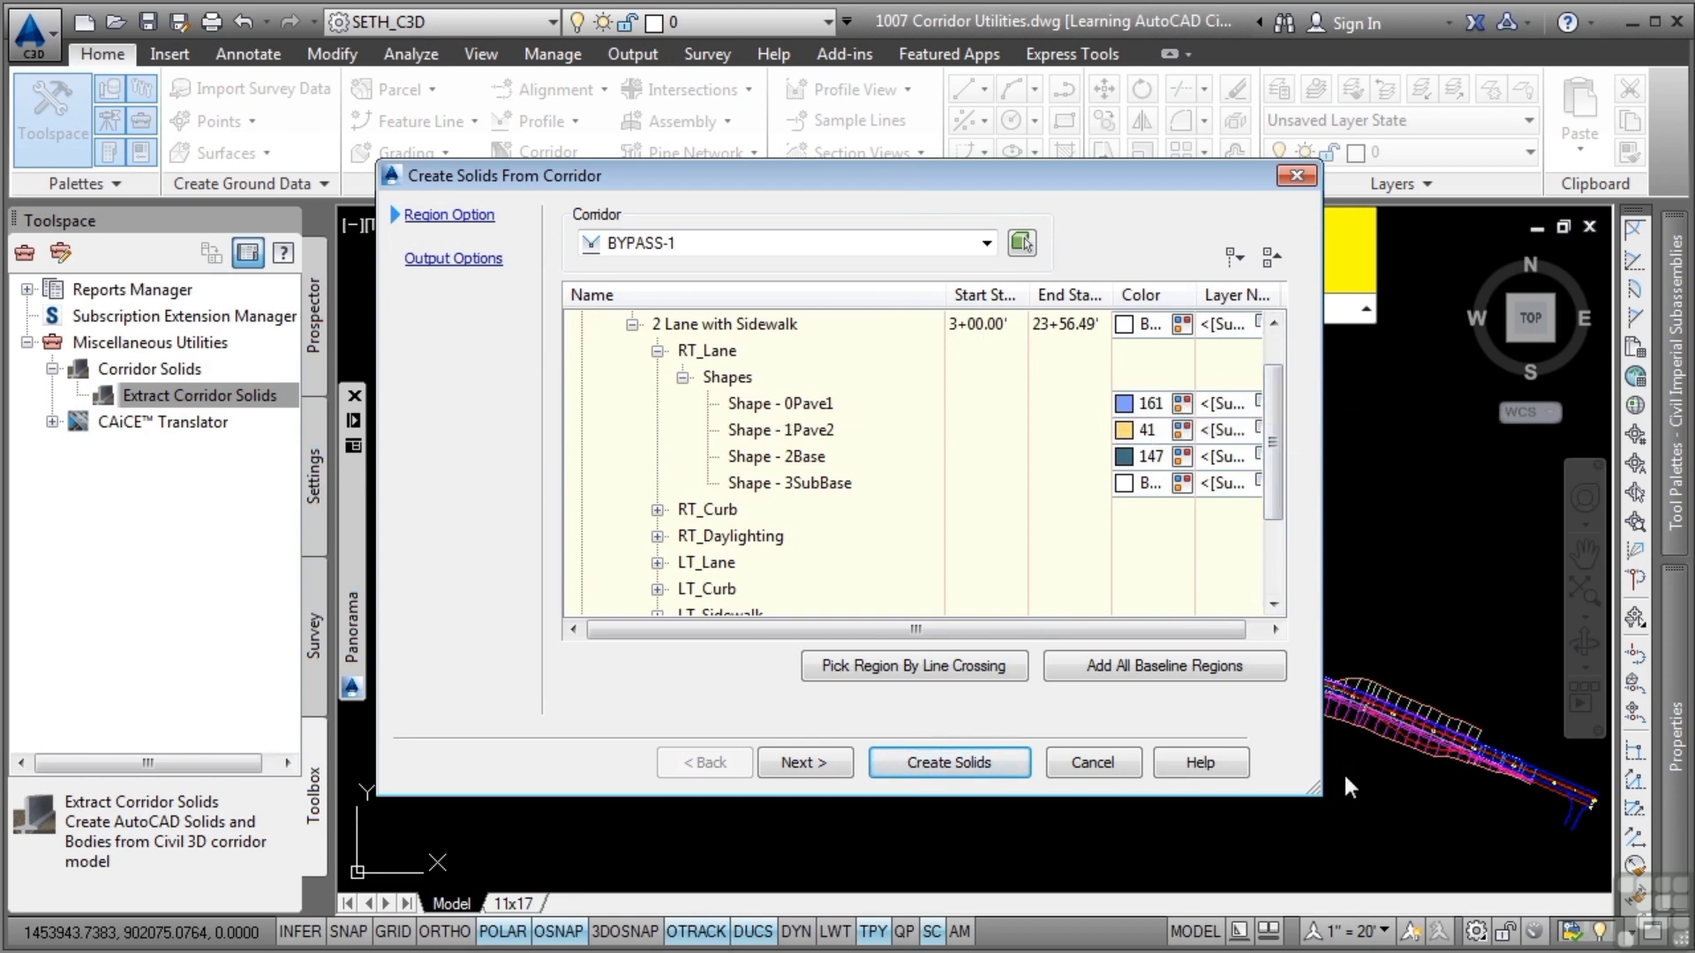
{"action": "left_click_drag", "start_coordinate": [1315, 788], "coordinate": [1536, 801]}
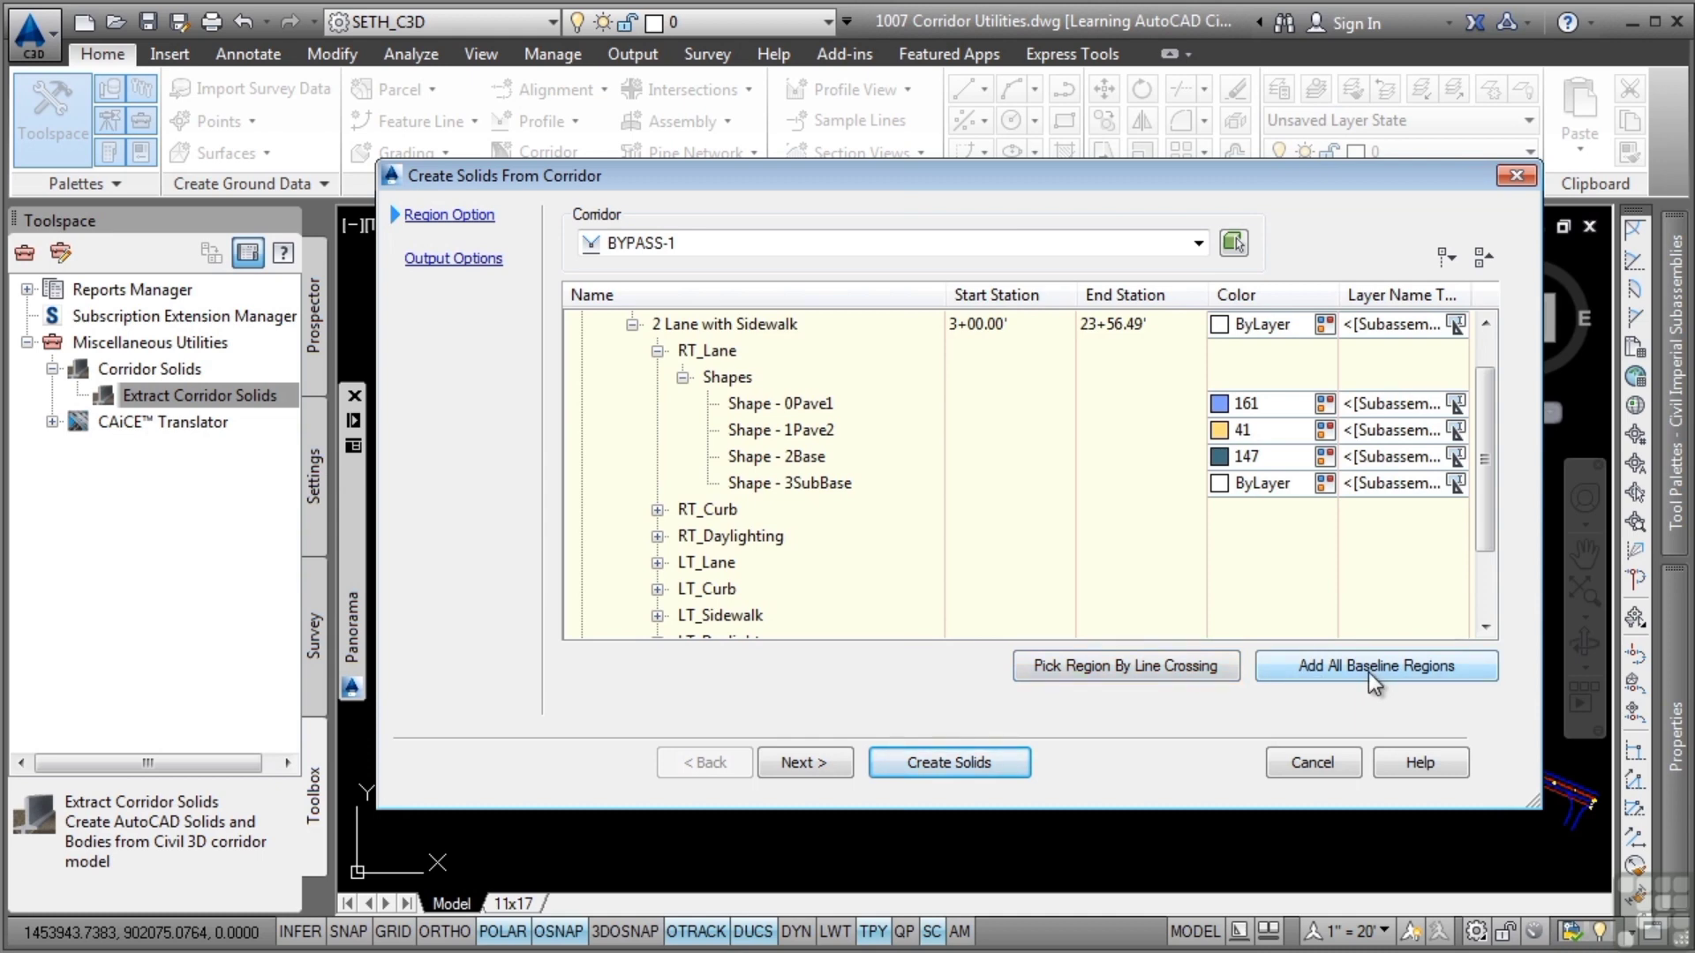
Create the corridor solids as AutoCAD 3D Solids (based on corridor sampling), inserted into the current drawing
{"action": "left_click", "coordinate": [798, 761]}
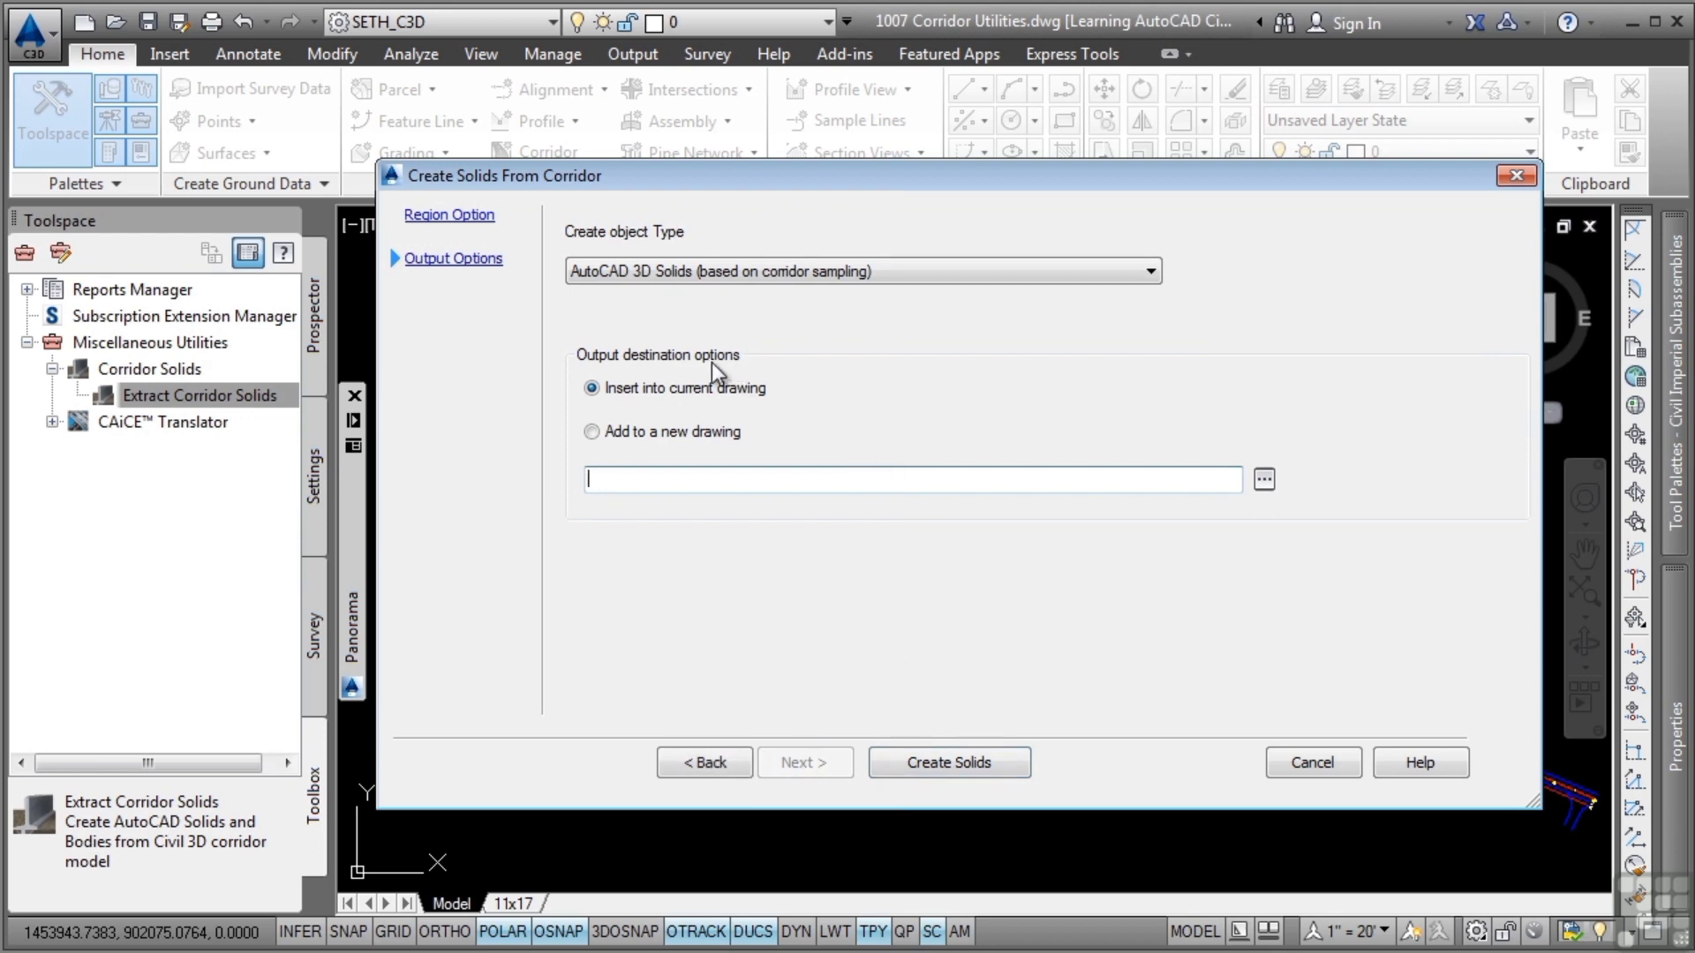
{"action": "left_click", "coordinate": [868, 273]}
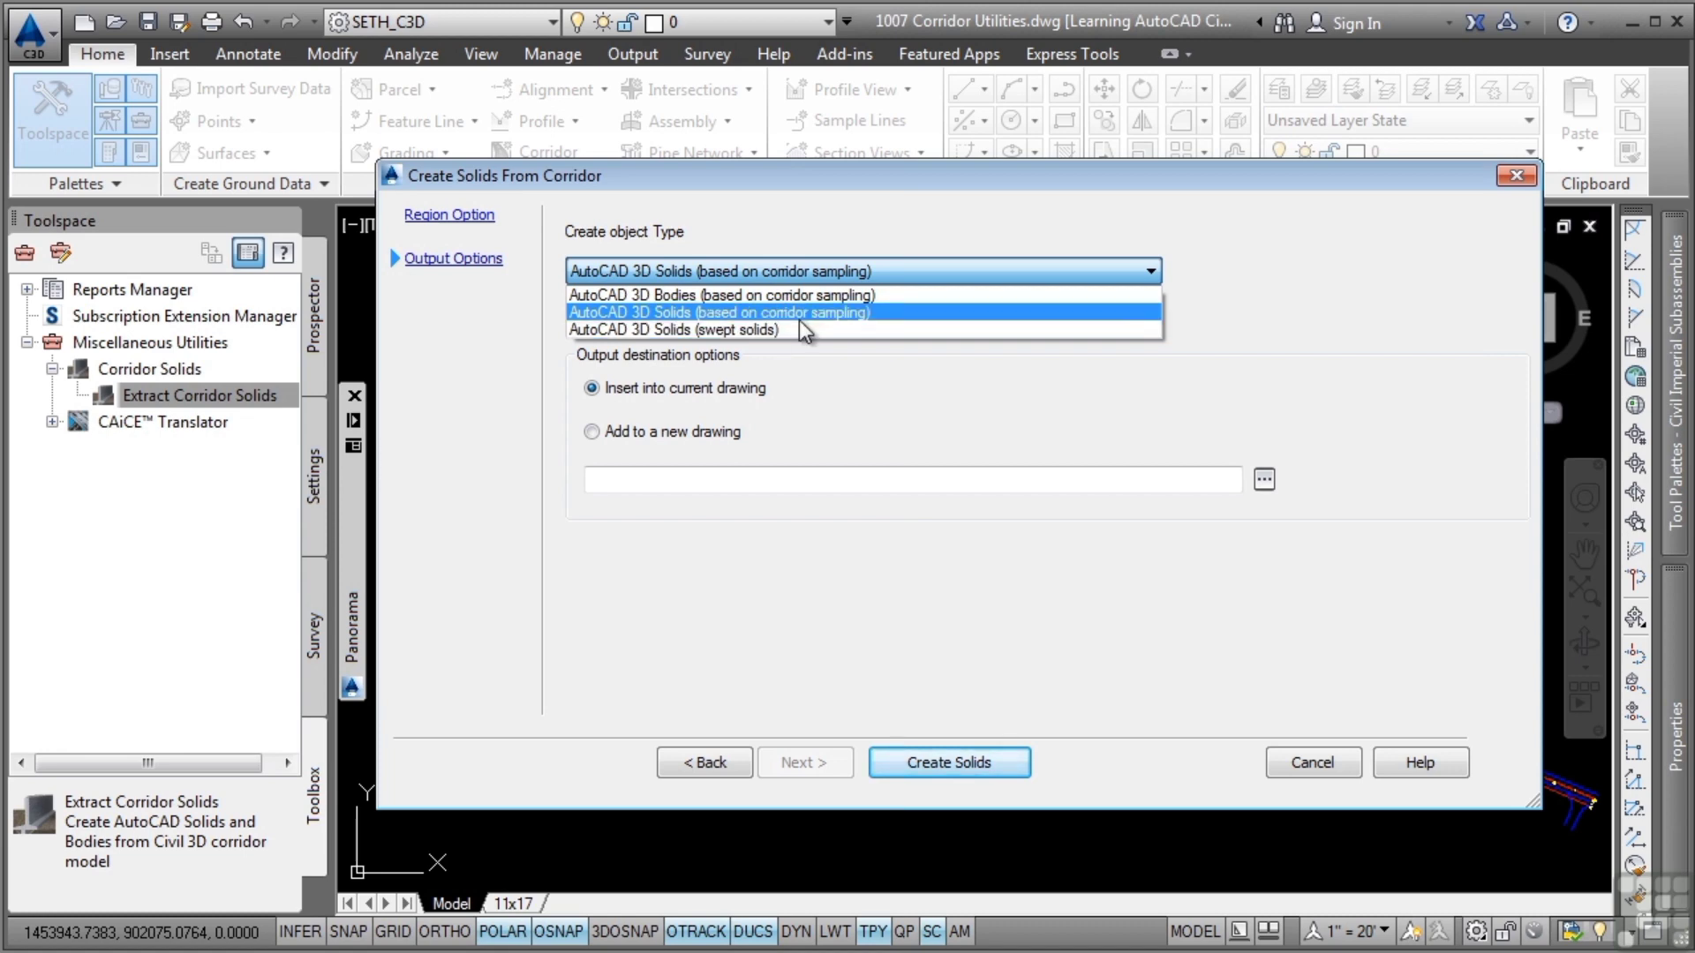
{"action": "left_click", "coordinate": [729, 312]}
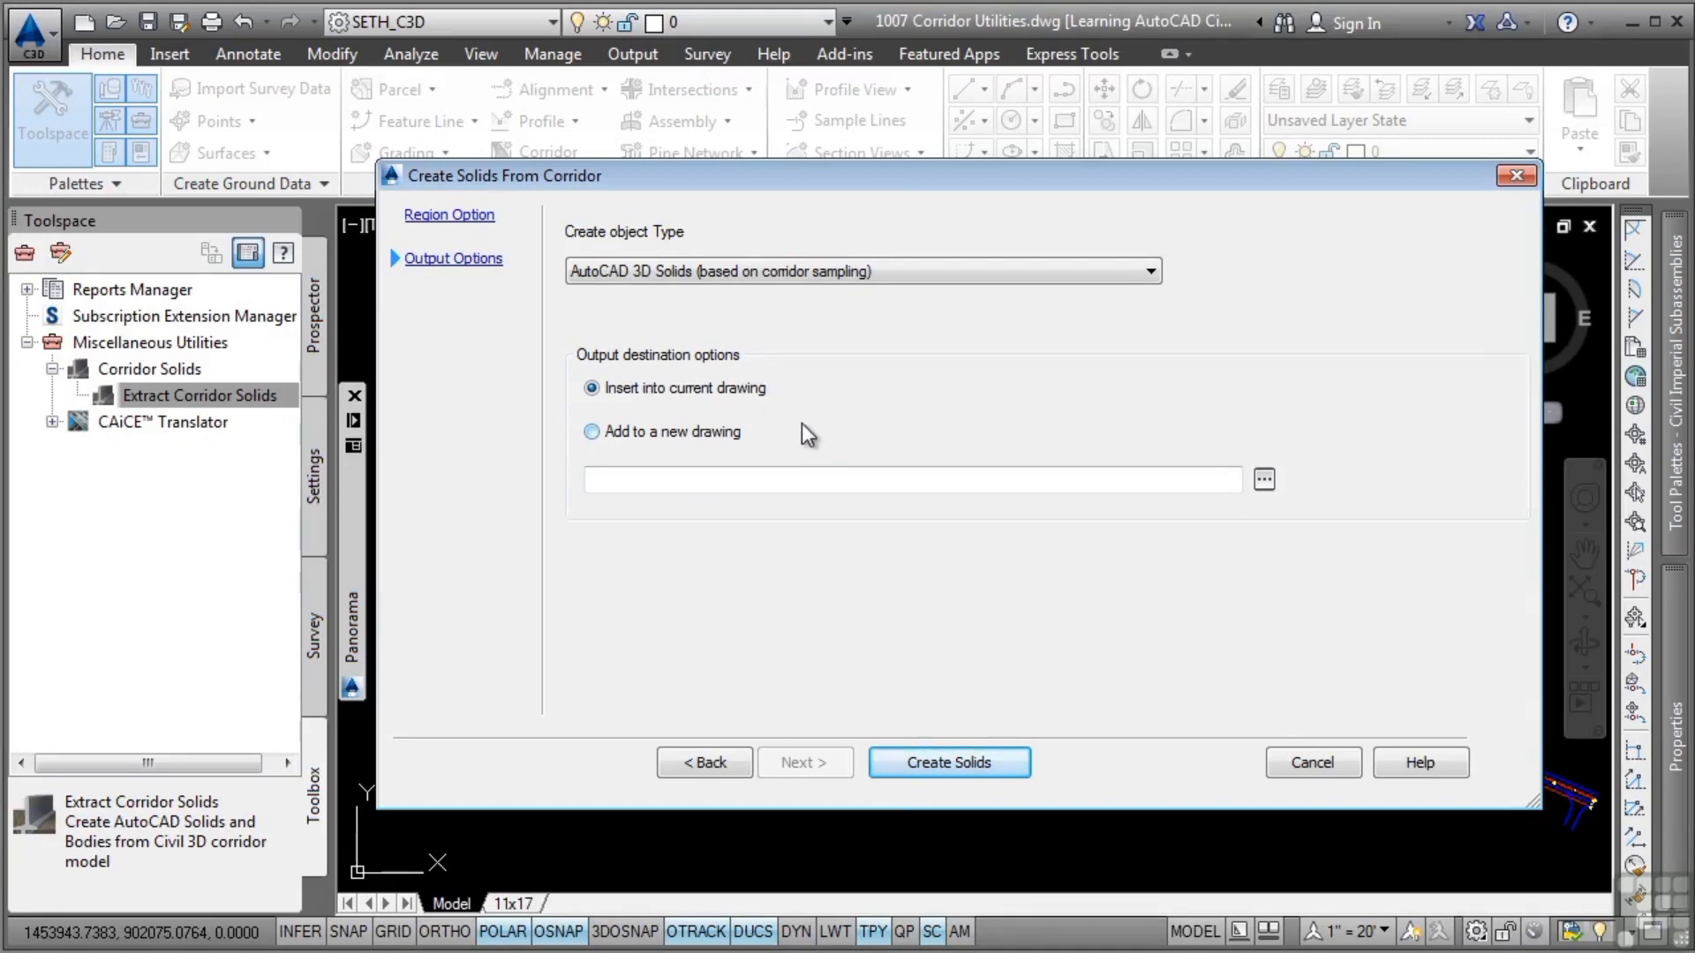
{"action": "left_click", "coordinate": [966, 760]}
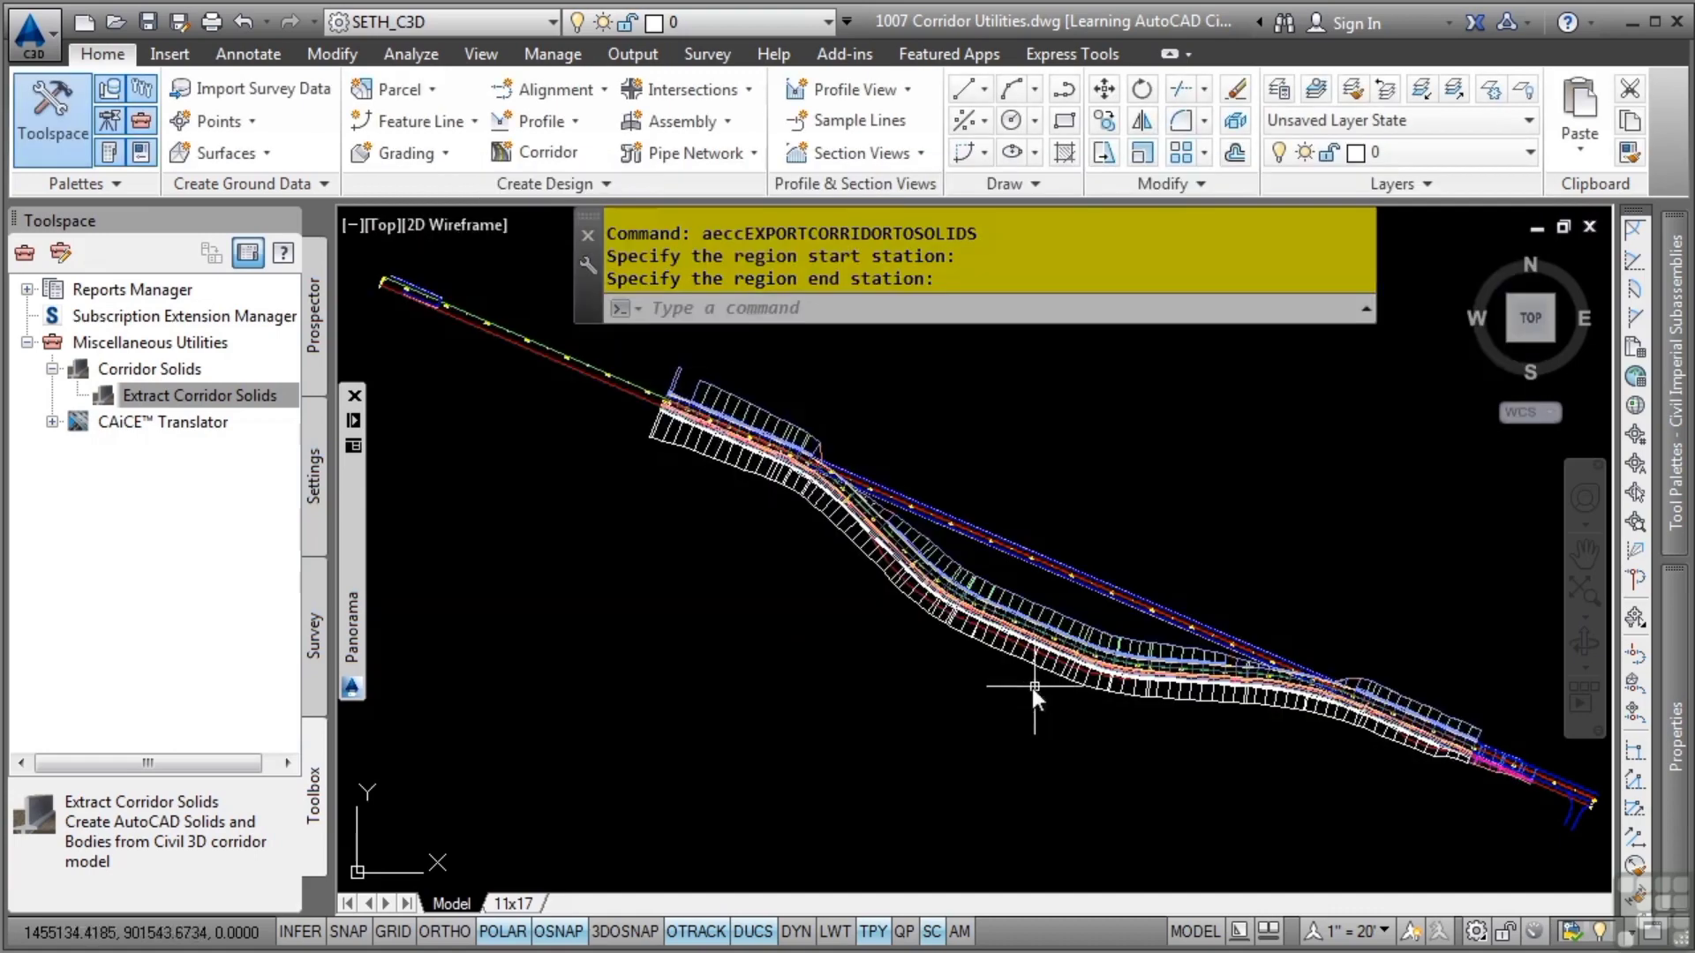
Identify the BYPASS-1 corridor's layer and hide C-ROAD-CORR-BYPASS-1, leaving nothing selected
{"action": "scroll", "coordinate": [1022, 676], "scroll_direction": "up", "scroll_amount": 4}
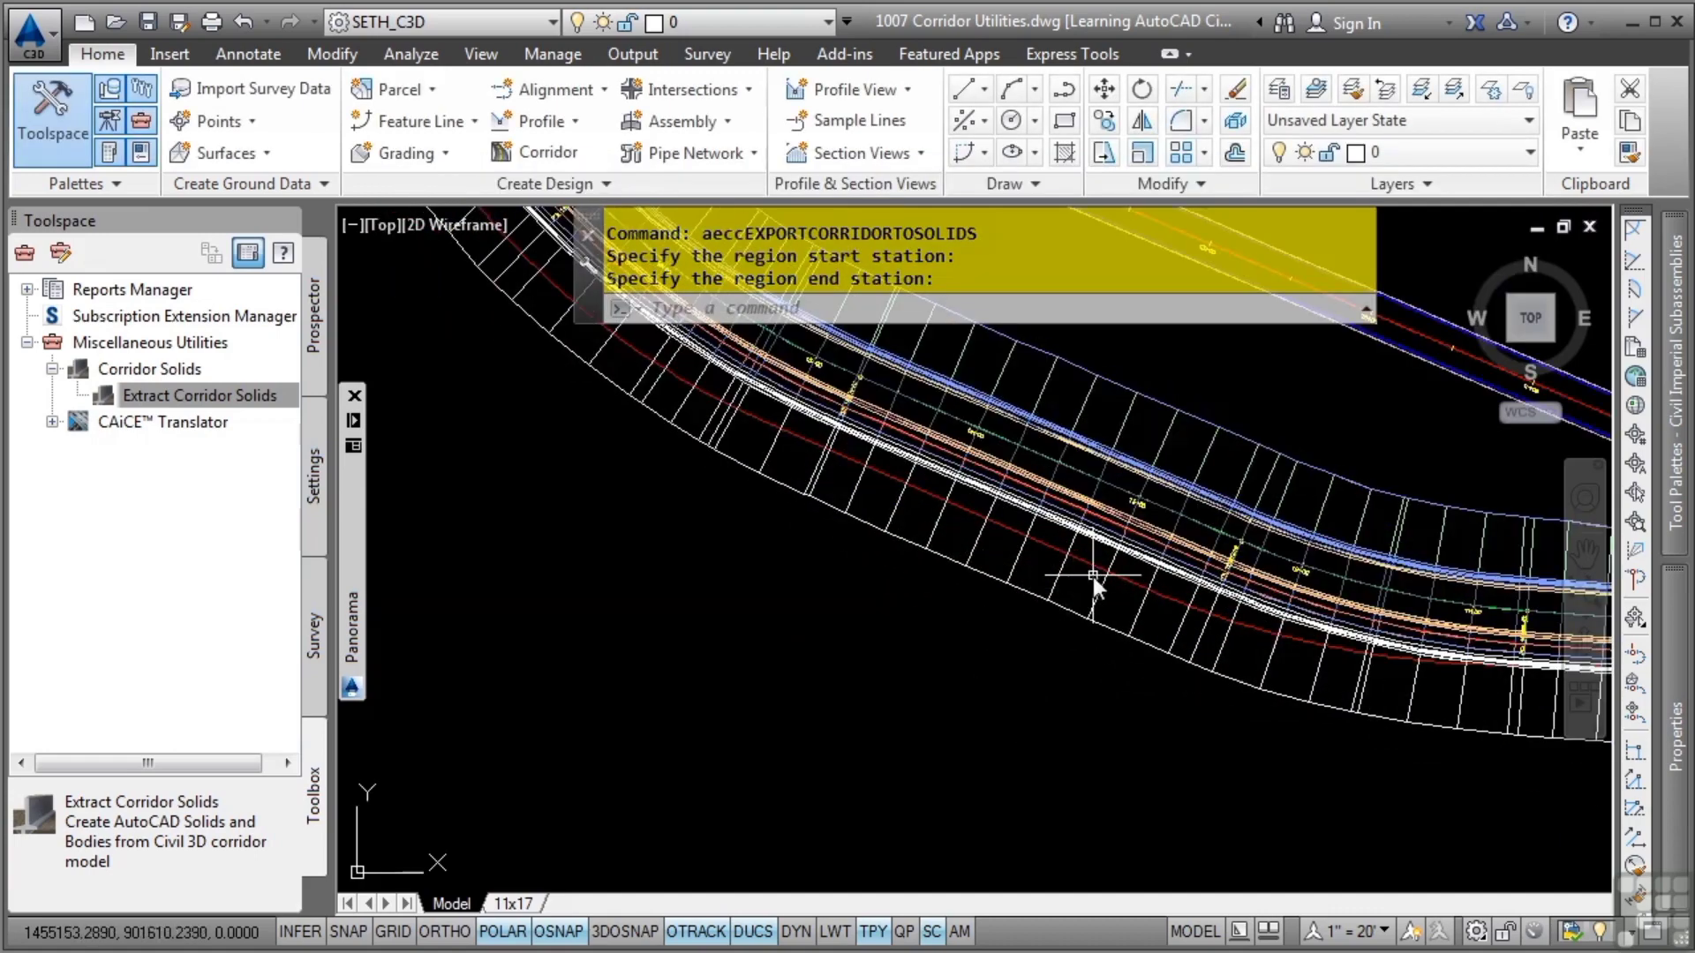
{"action": "left_click", "coordinate": [904, 383]}
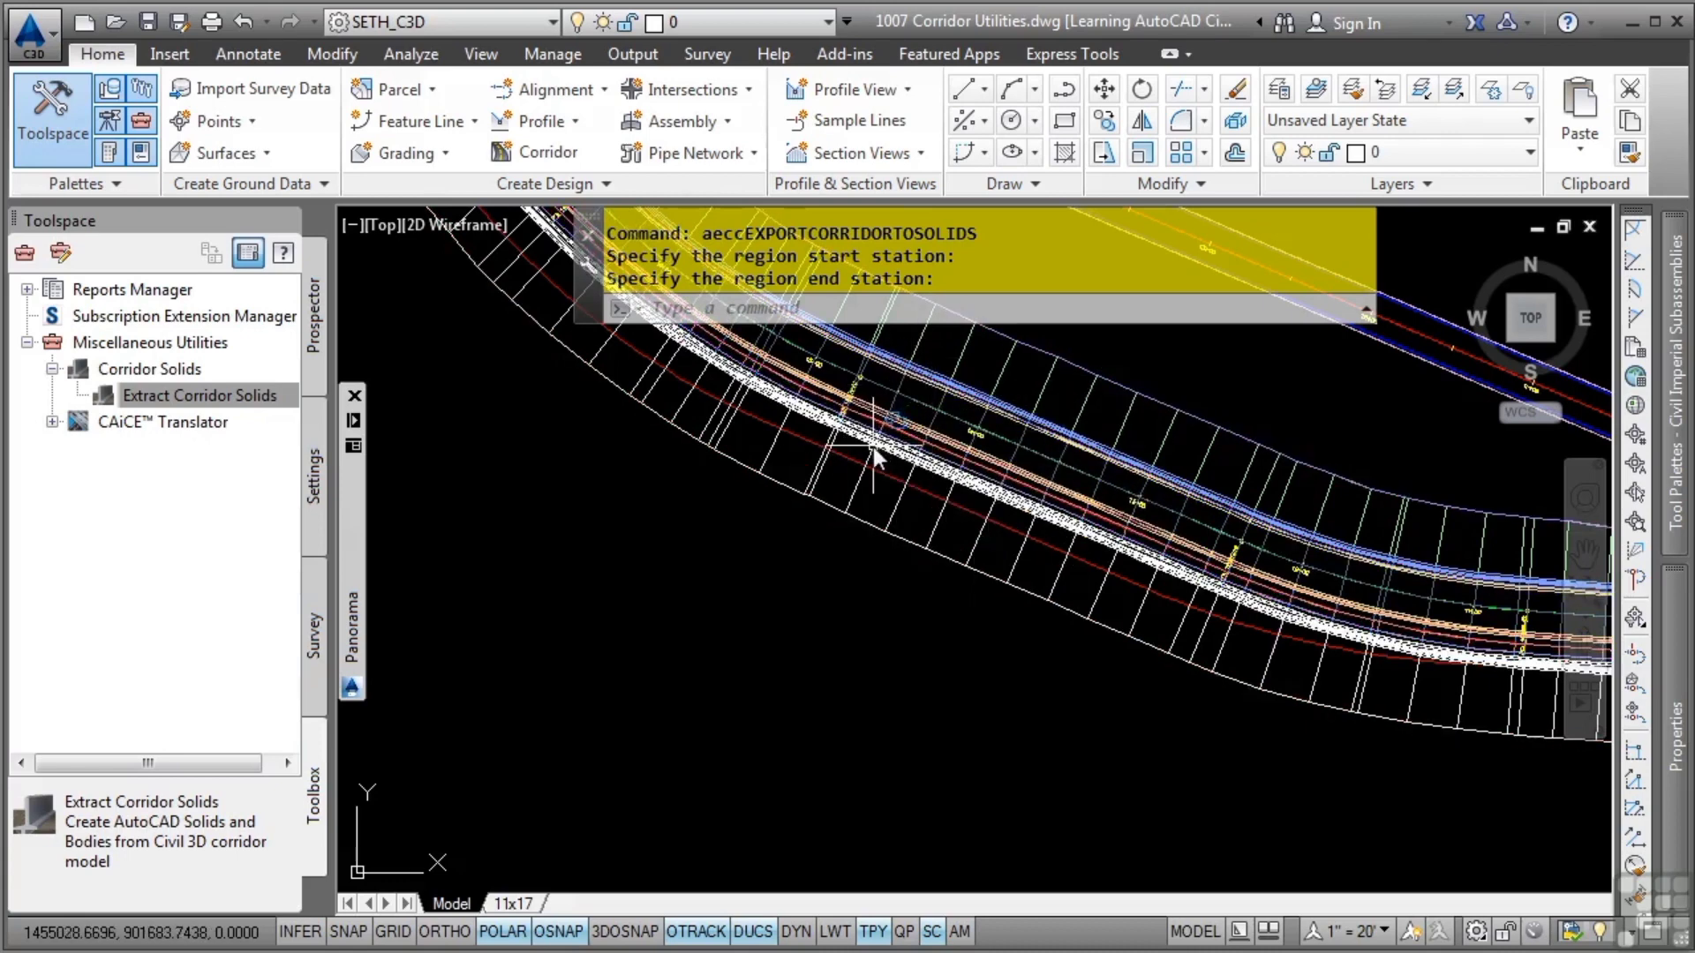
{"action": "left_click", "coordinate": [902, 397]}
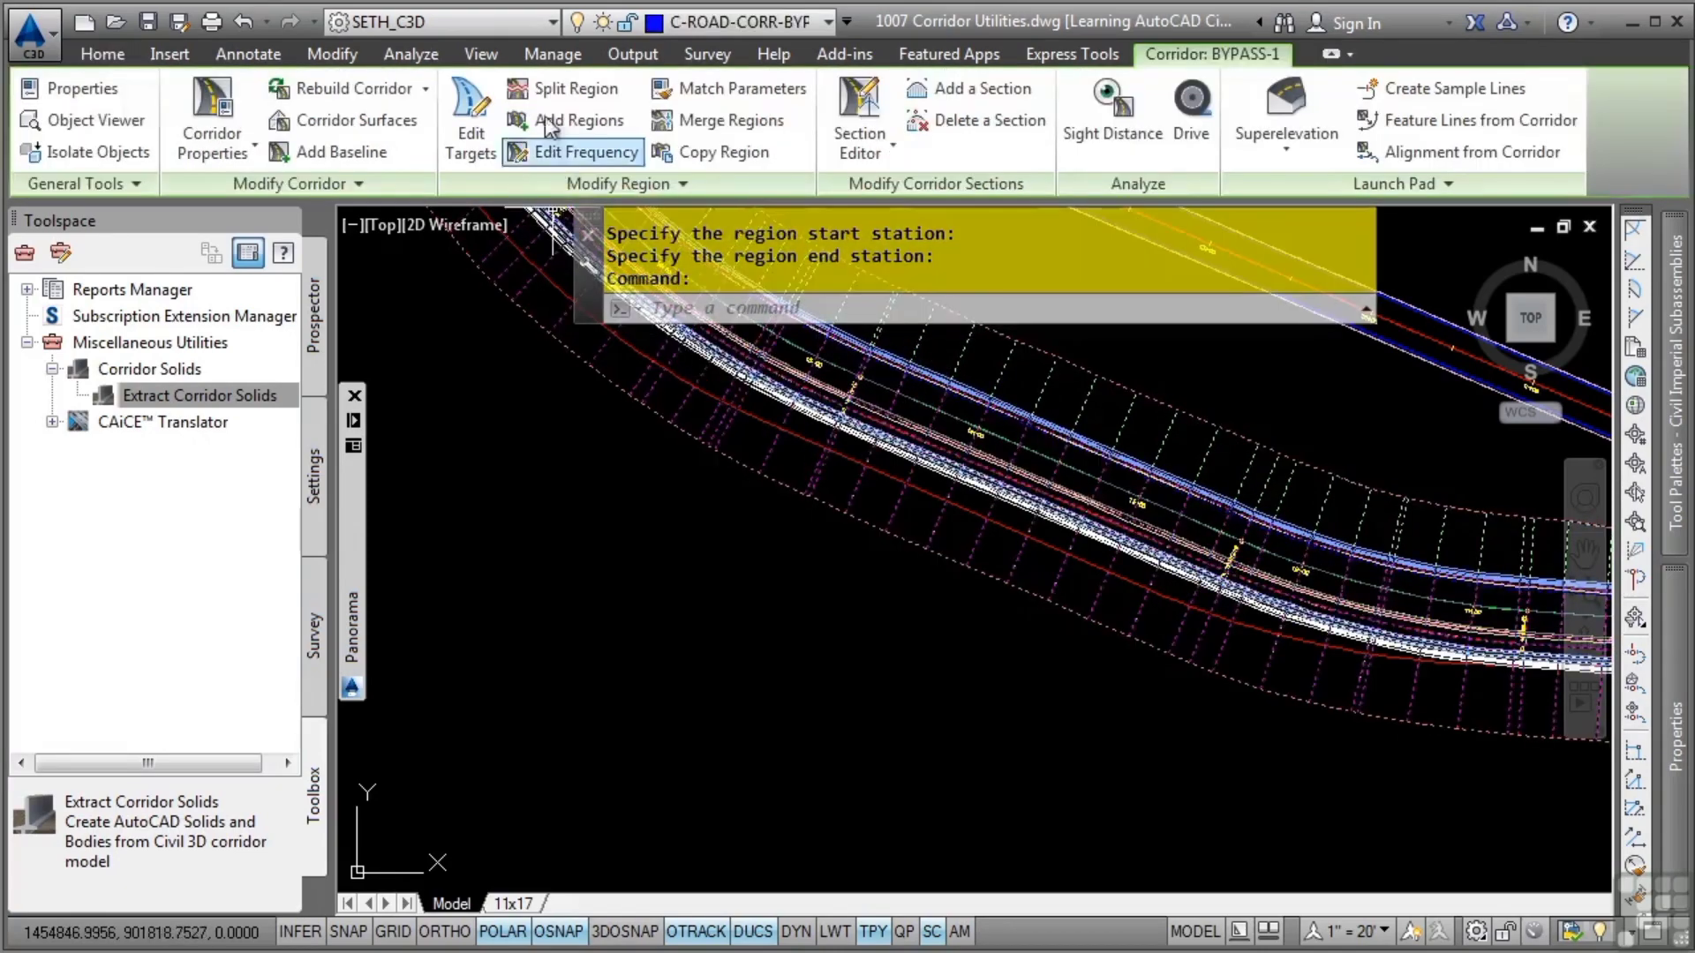
{"action": "left_click", "coordinate": [740, 21]}
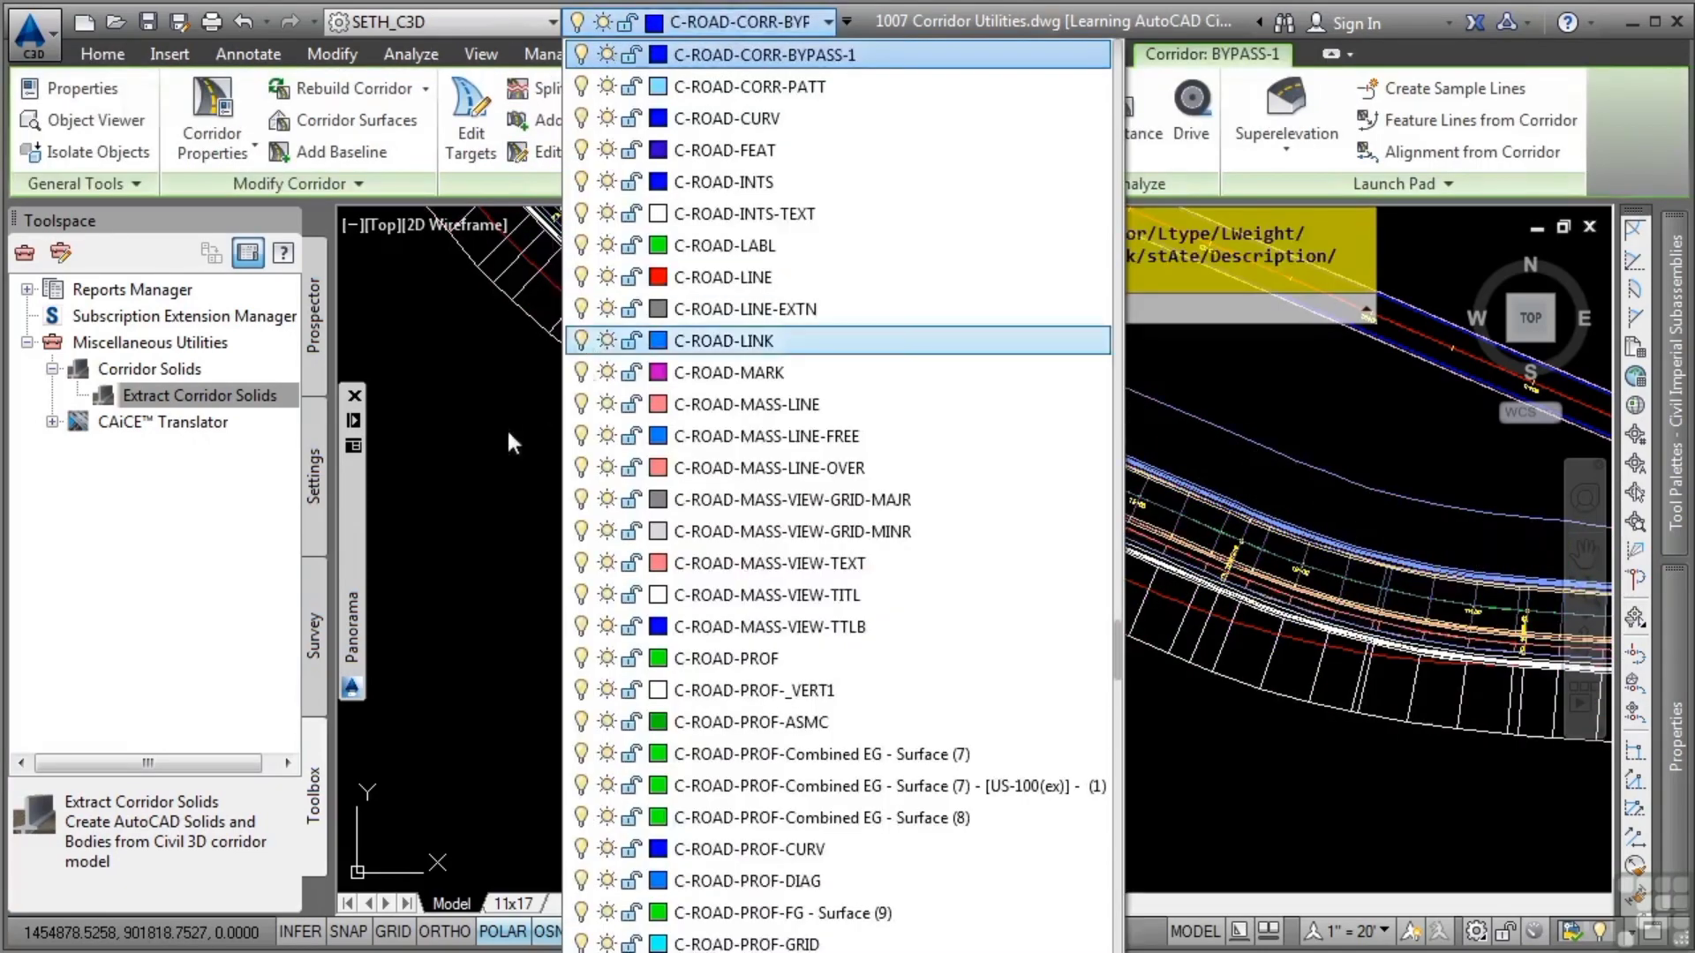
{"action": "key", "text": "Escape"}
{"action": "left_click", "coordinate": [520, 485]}
{"action": "left_click", "coordinate": [837, 536]}
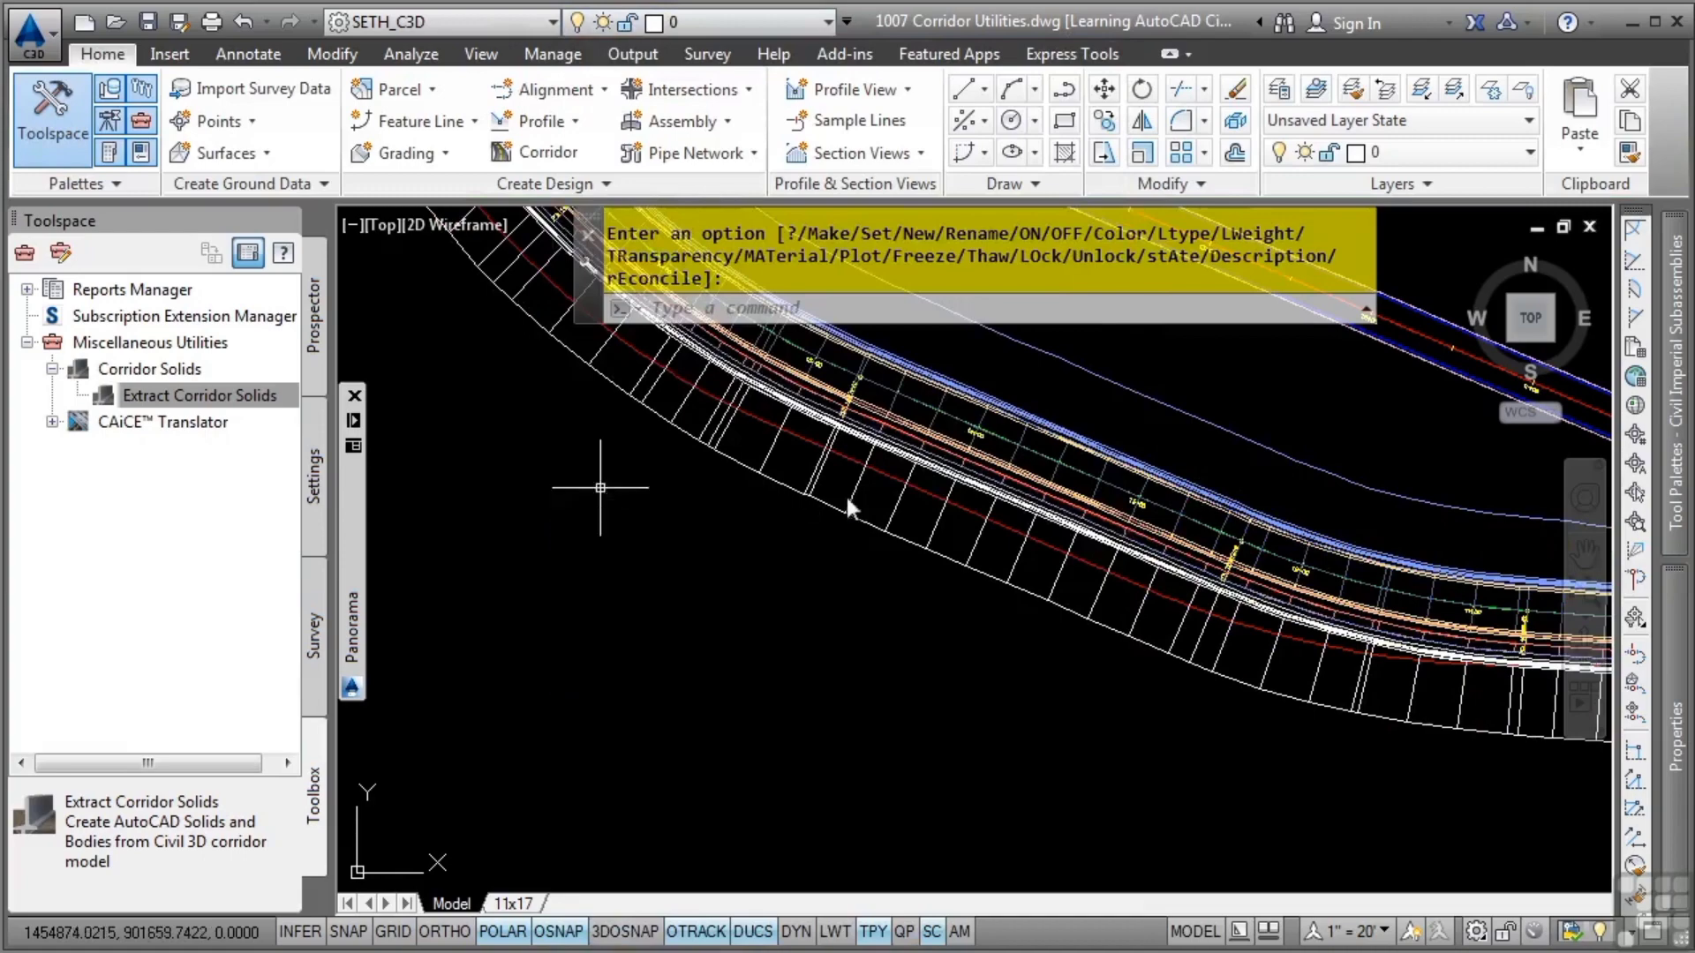
{"action": "key", "text": "Escape"}
{"action": "key", "text": "Escape"}
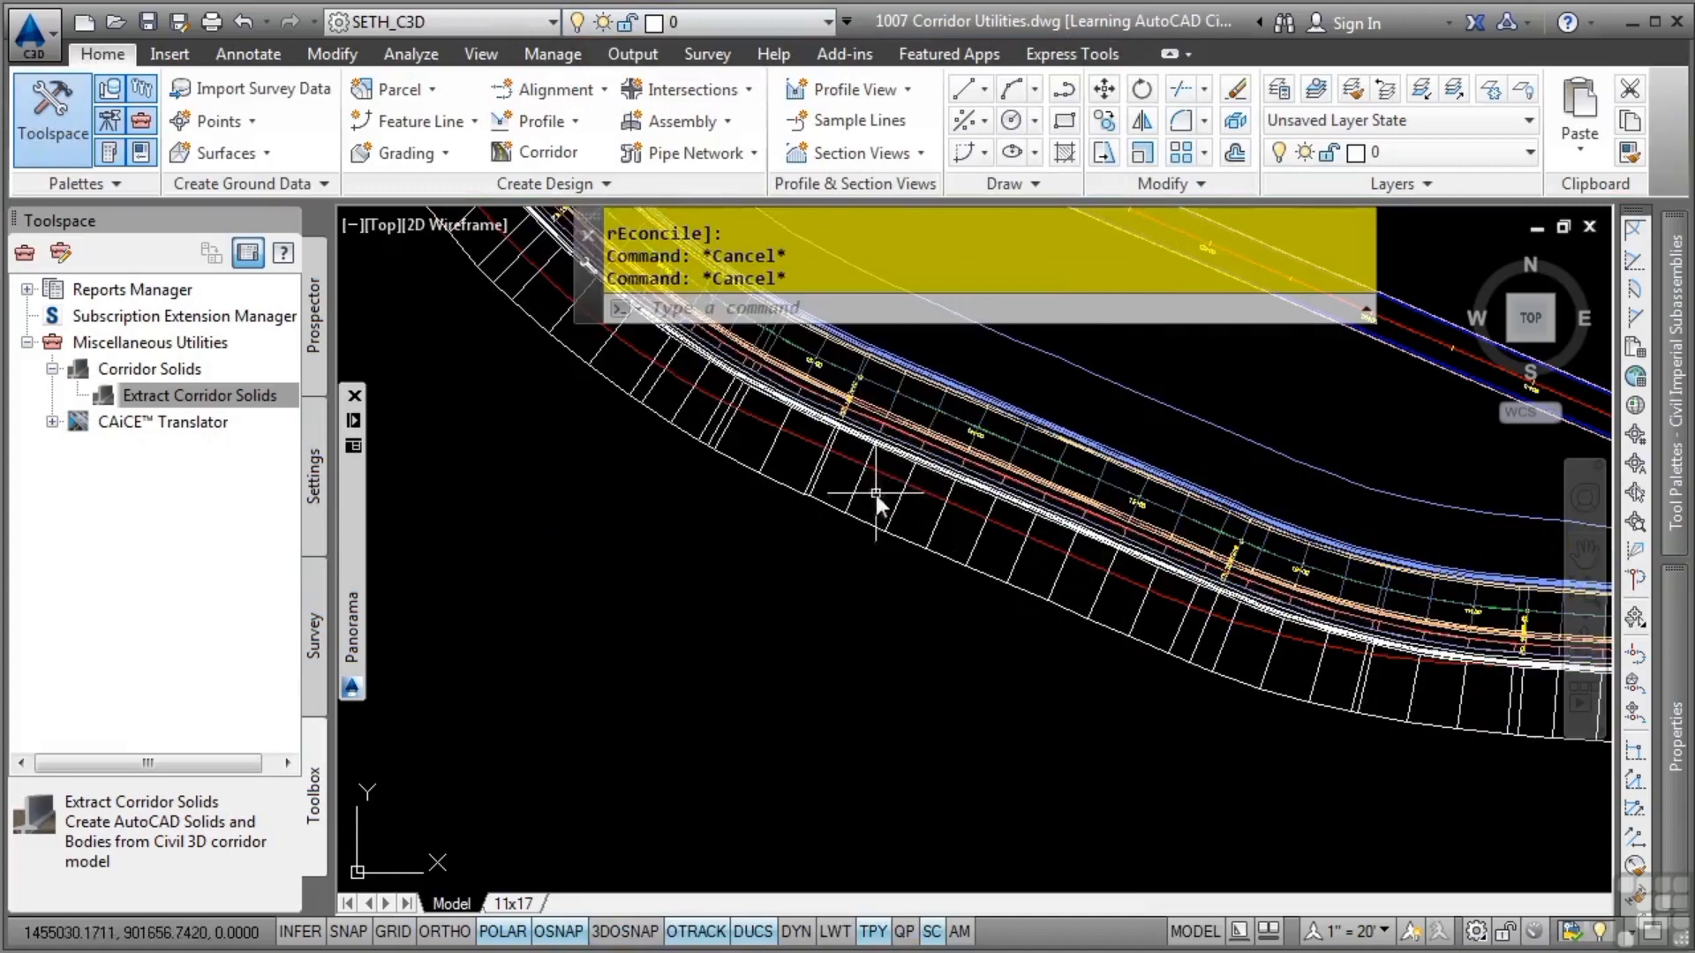
Select the LT_Daylight solid with the adjacent curb, sidewalk and lane solids near station 15+00, and open them in the Object Viewer
{"action": "middle_click_drag", "start_coordinate": [859, 464], "coordinate": [979, 612]}
{"action": "left_click", "coordinate": [825, 600]}
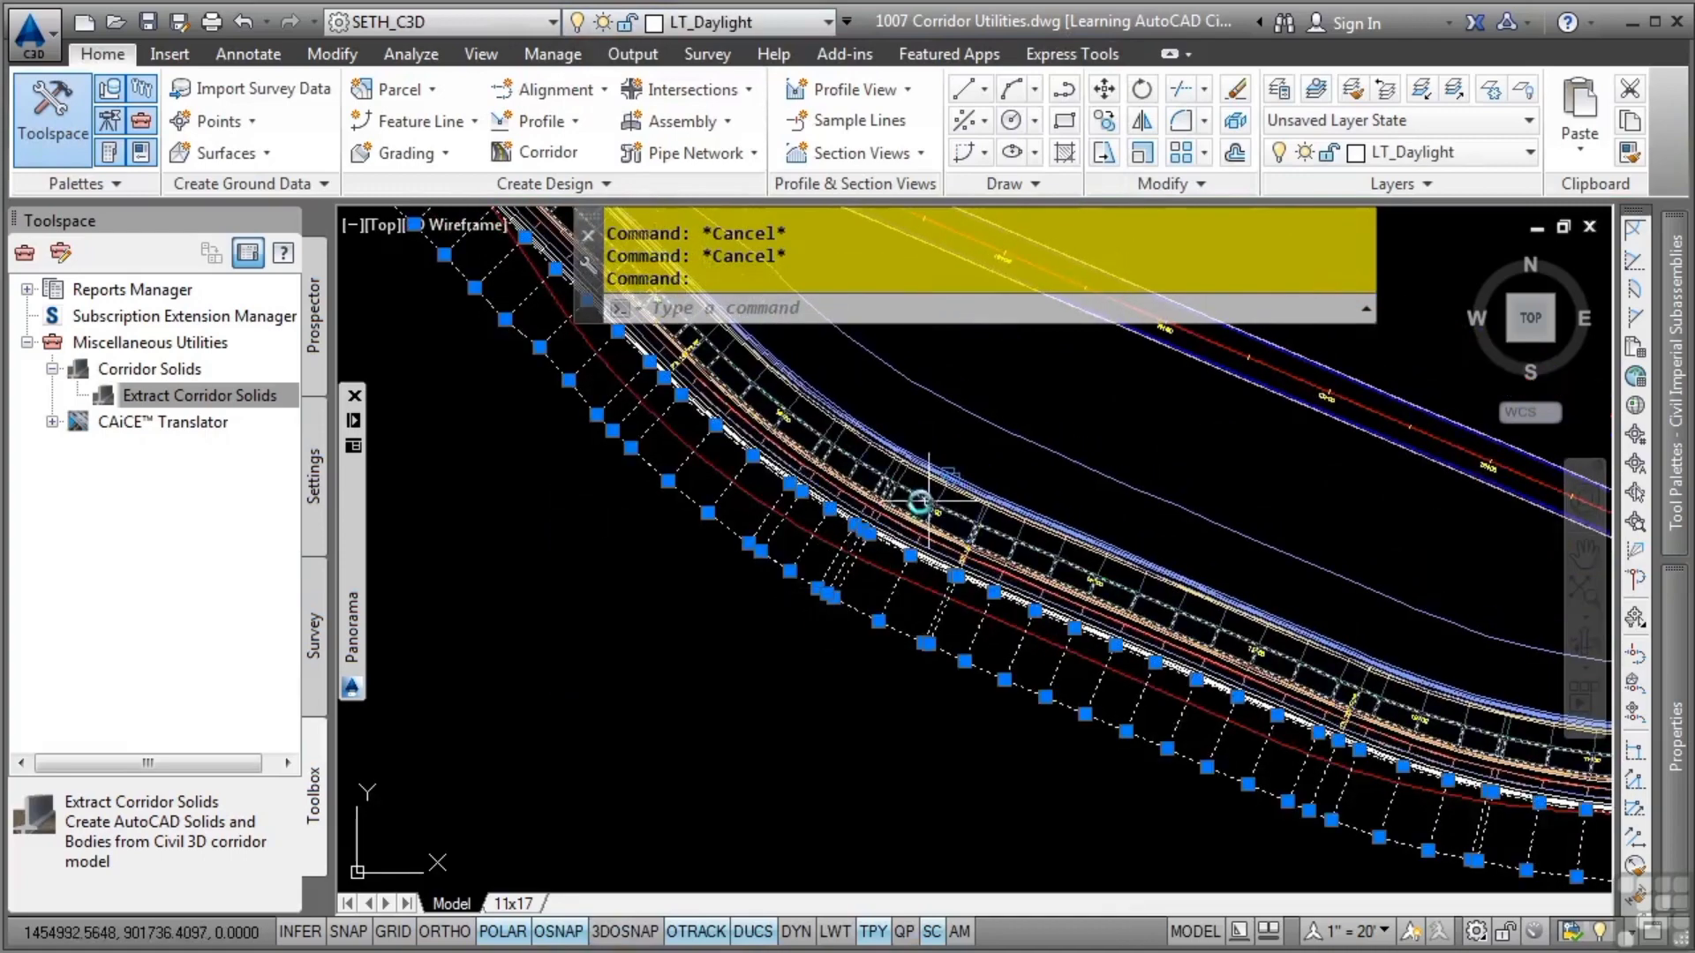
{"action": "scroll", "coordinate": [874, 503], "scroll_direction": "up", "scroll_amount": 4}
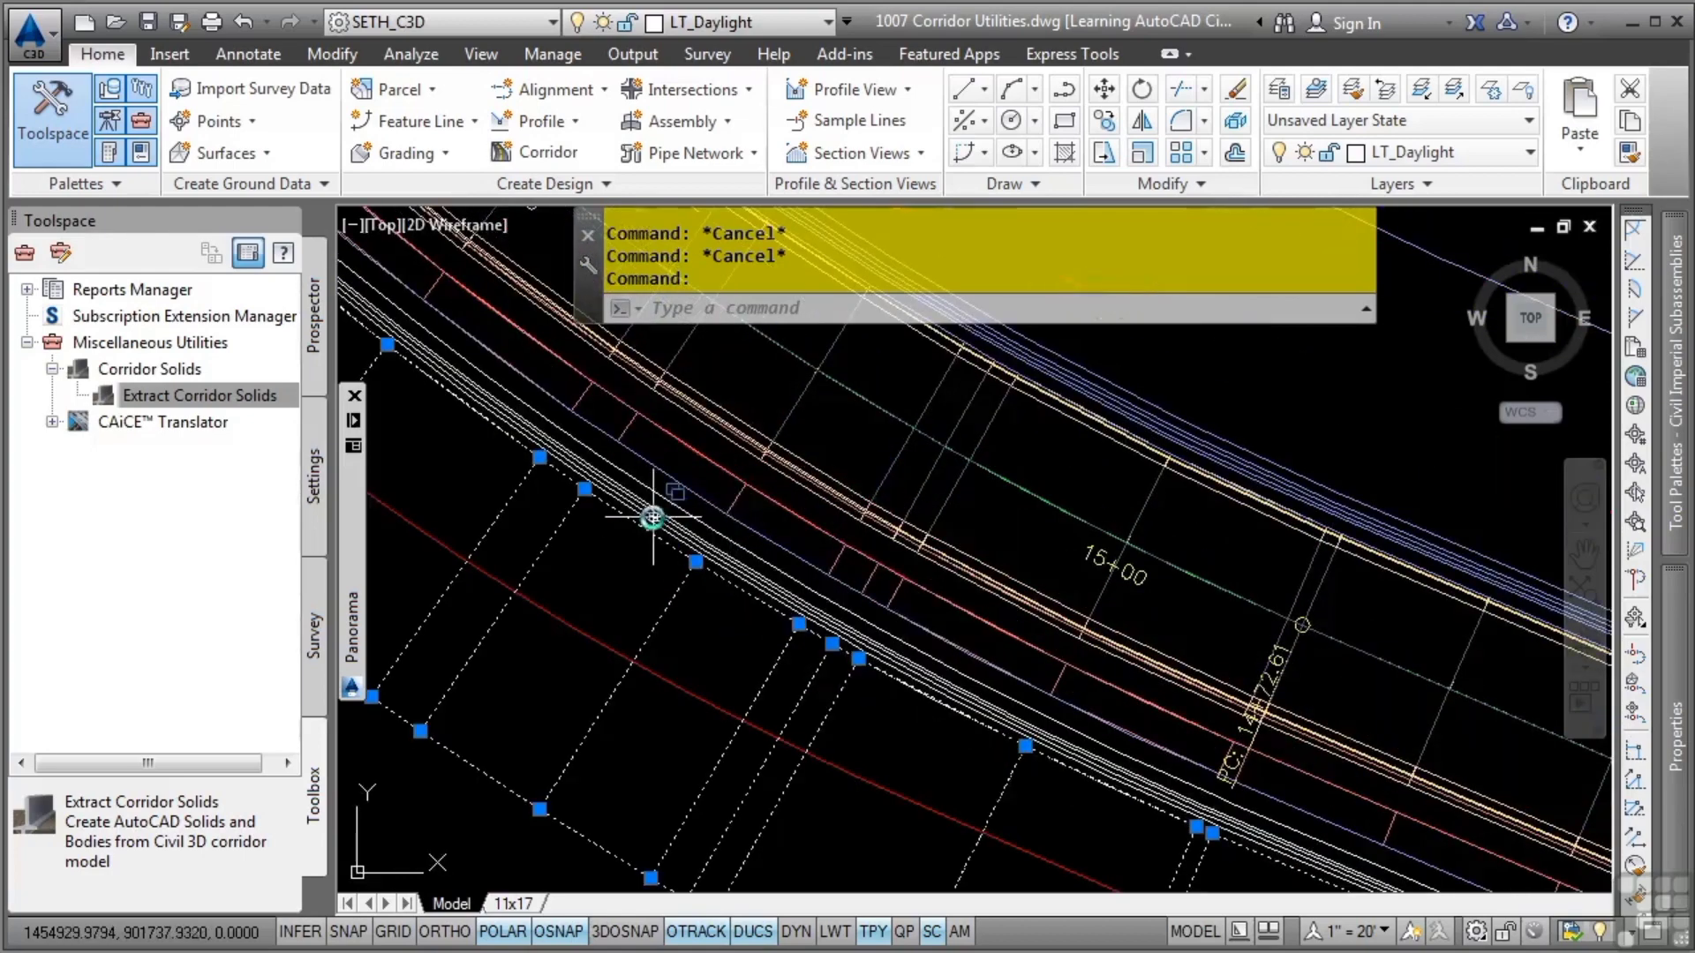
{"action": "left_click", "coordinate": [681, 525]}
{"action": "left_click", "coordinate": [757, 602]}
{"action": "left_click", "coordinate": [733, 441]}
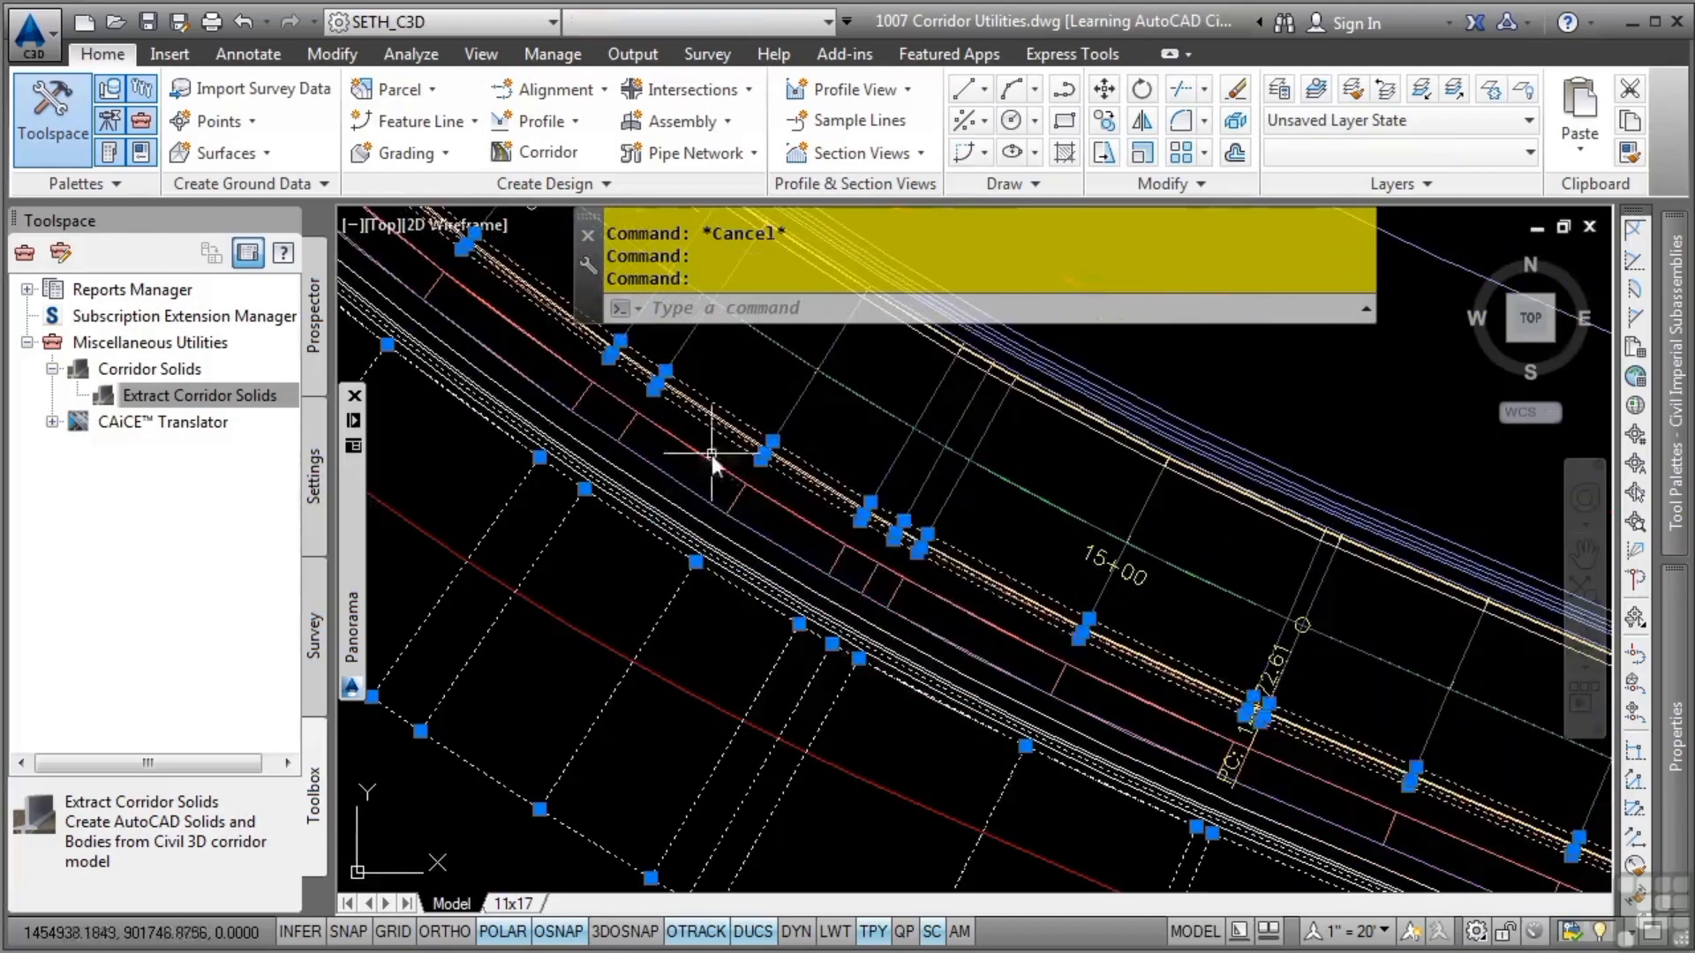
{"action": "left_click", "coordinate": [711, 453]}
{"action": "left_click", "coordinate": [600, 533]}
{"action": "right_click", "coordinate": [645, 589]}
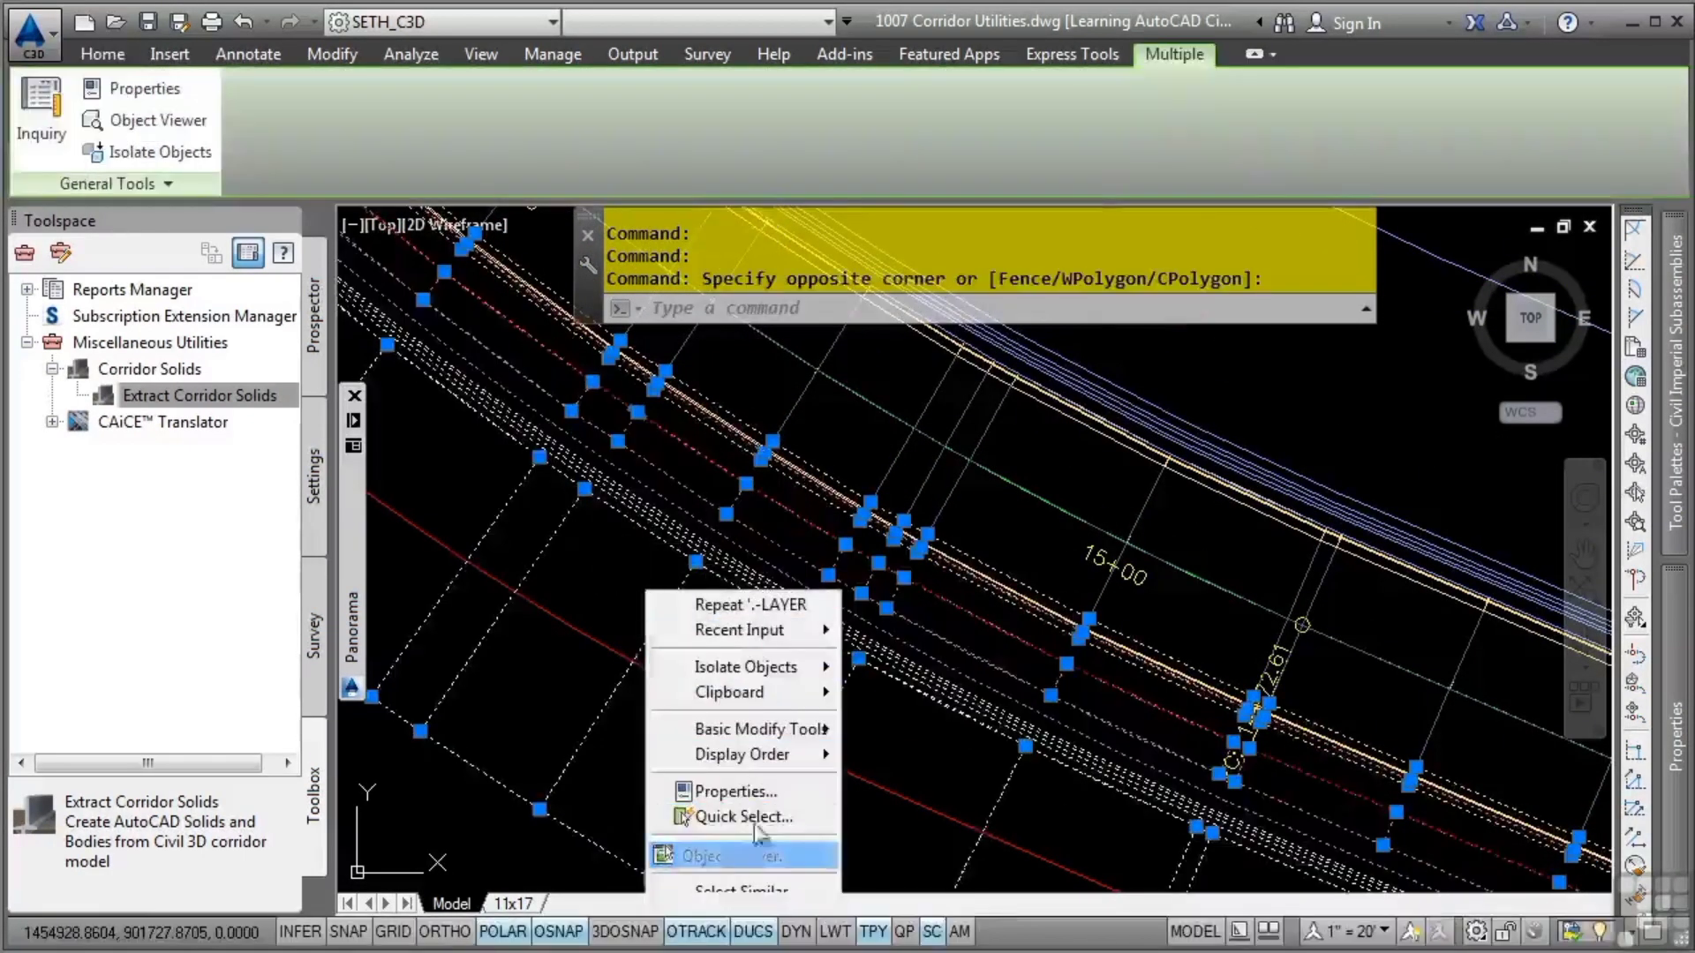
{"action": "left_click", "coordinate": [724, 856]}
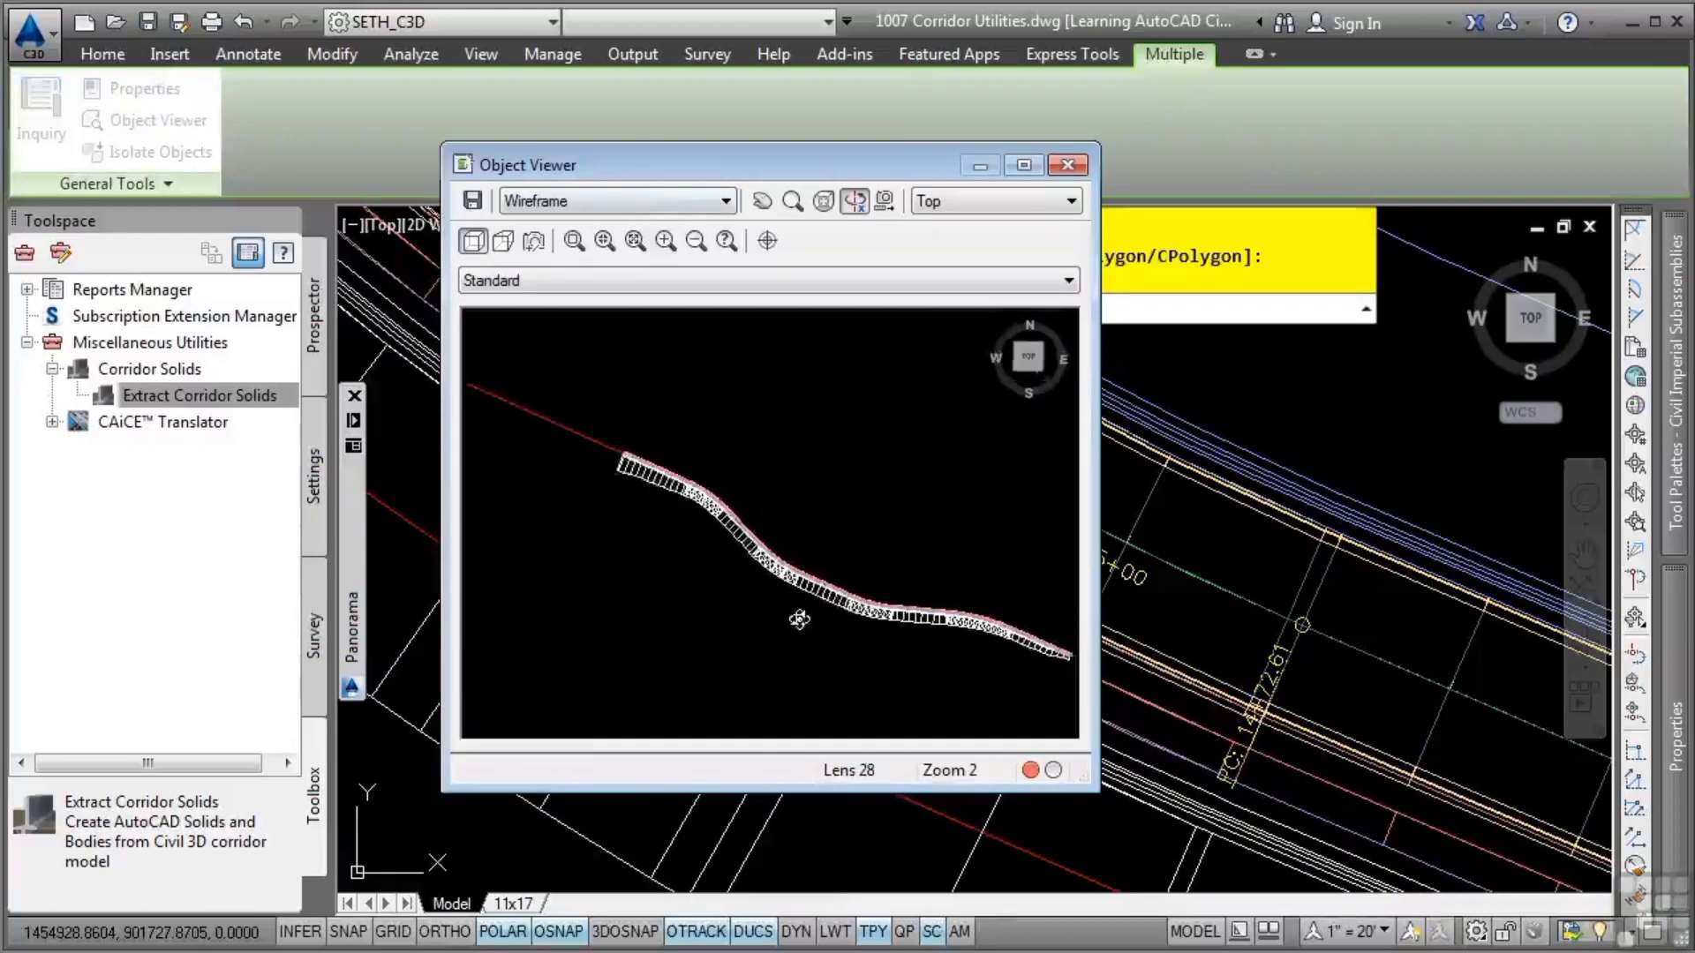
Examine the selected solids up close in a tilted wireframe view, and close the Object Viewer with the selection cleared
{"action": "left_click_drag", "start_coordinate": [798, 620], "coordinate": [785, 551]}
{"action": "left_click", "coordinate": [573, 241]}
{"action": "left_click_drag", "start_coordinate": [783, 551], "coordinate": [698, 547]}
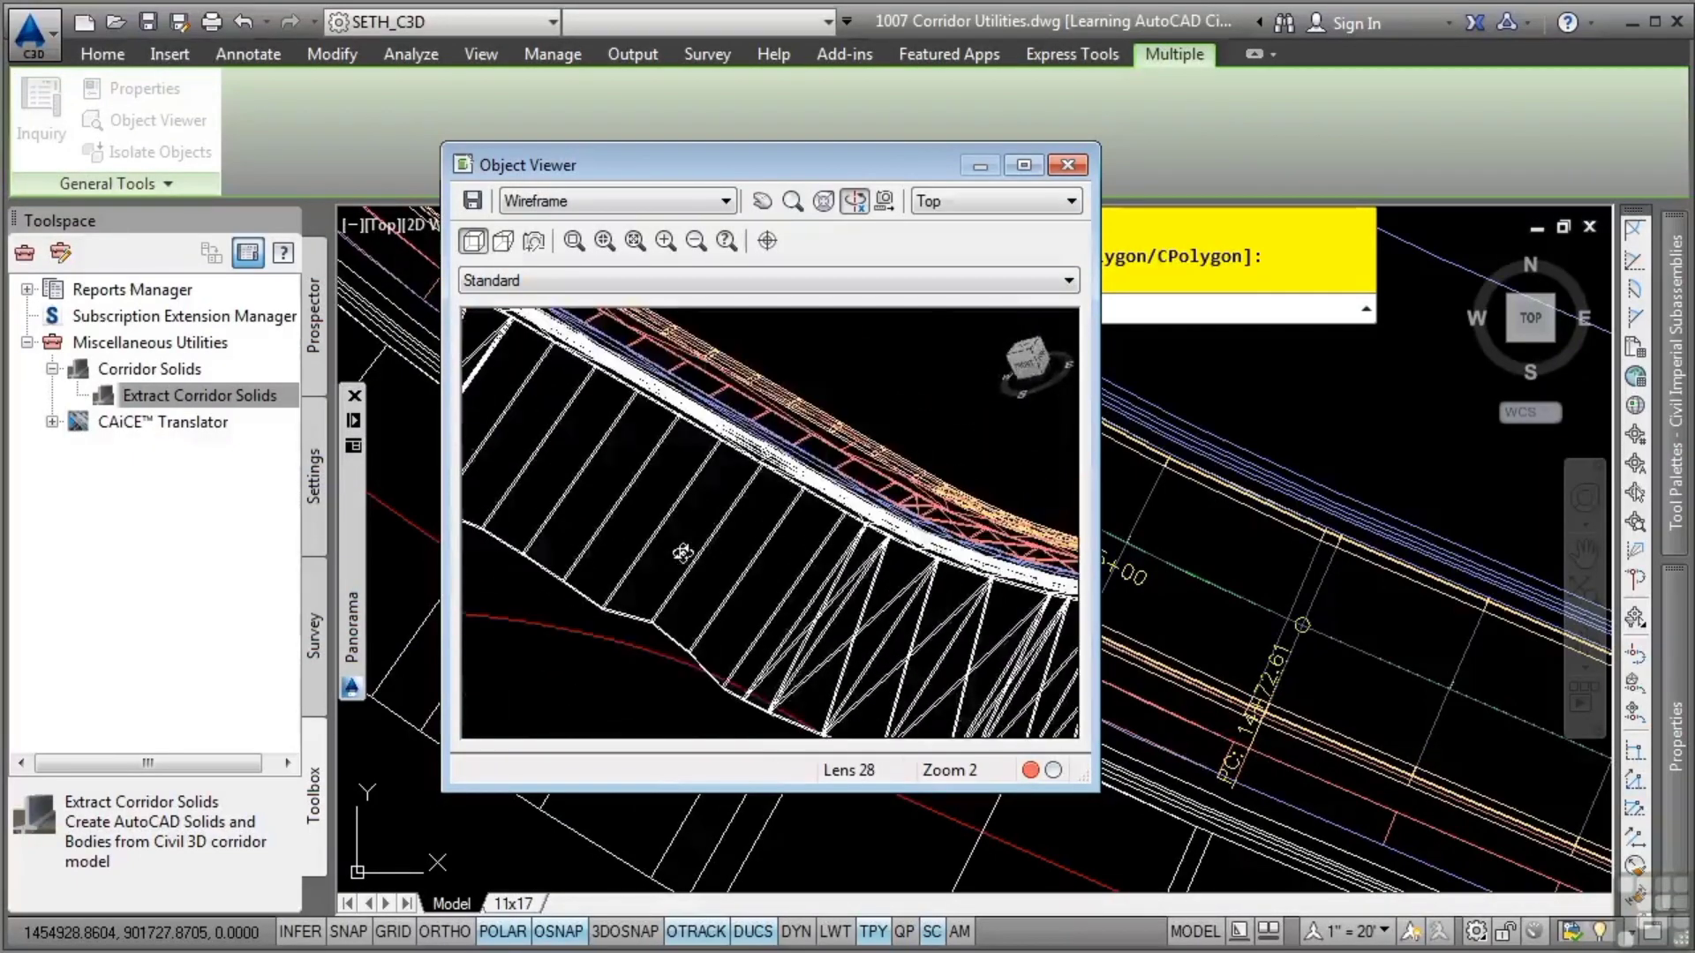
{"action": "key", "text": "Escape"}
{"action": "key", "text": "Escape"}
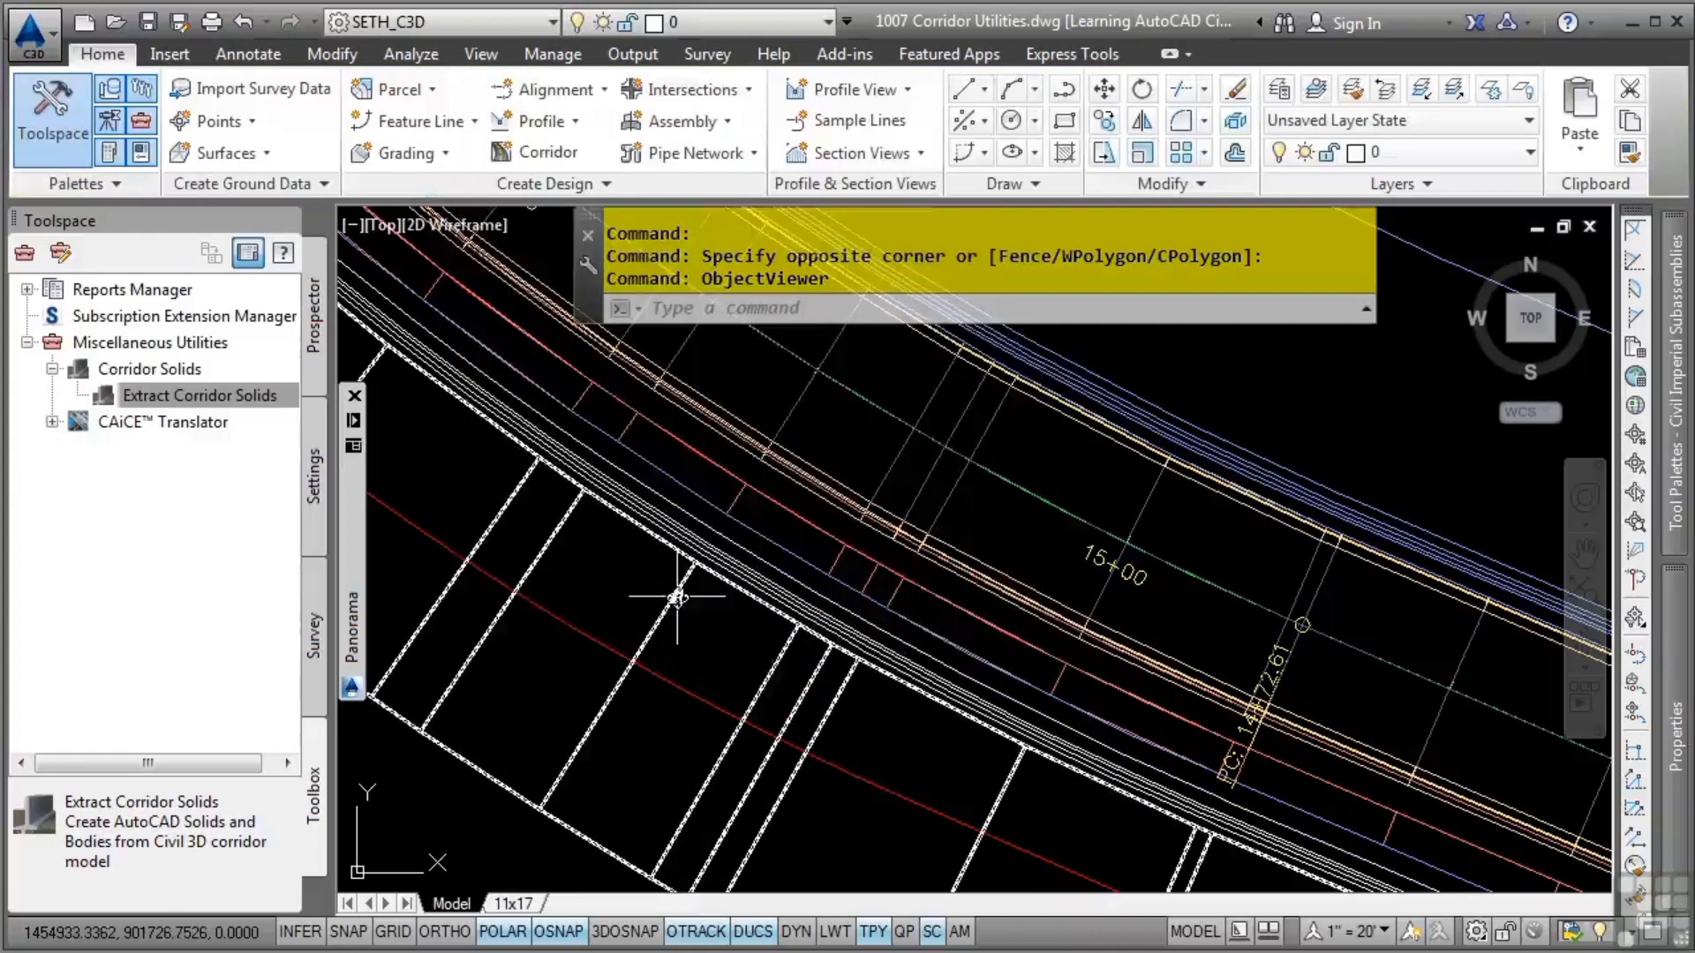
Assign a Sitework.Planting grass material to the LT_Daylight 3D solid in its properties
{"action": "left_click", "coordinate": [677, 597]}
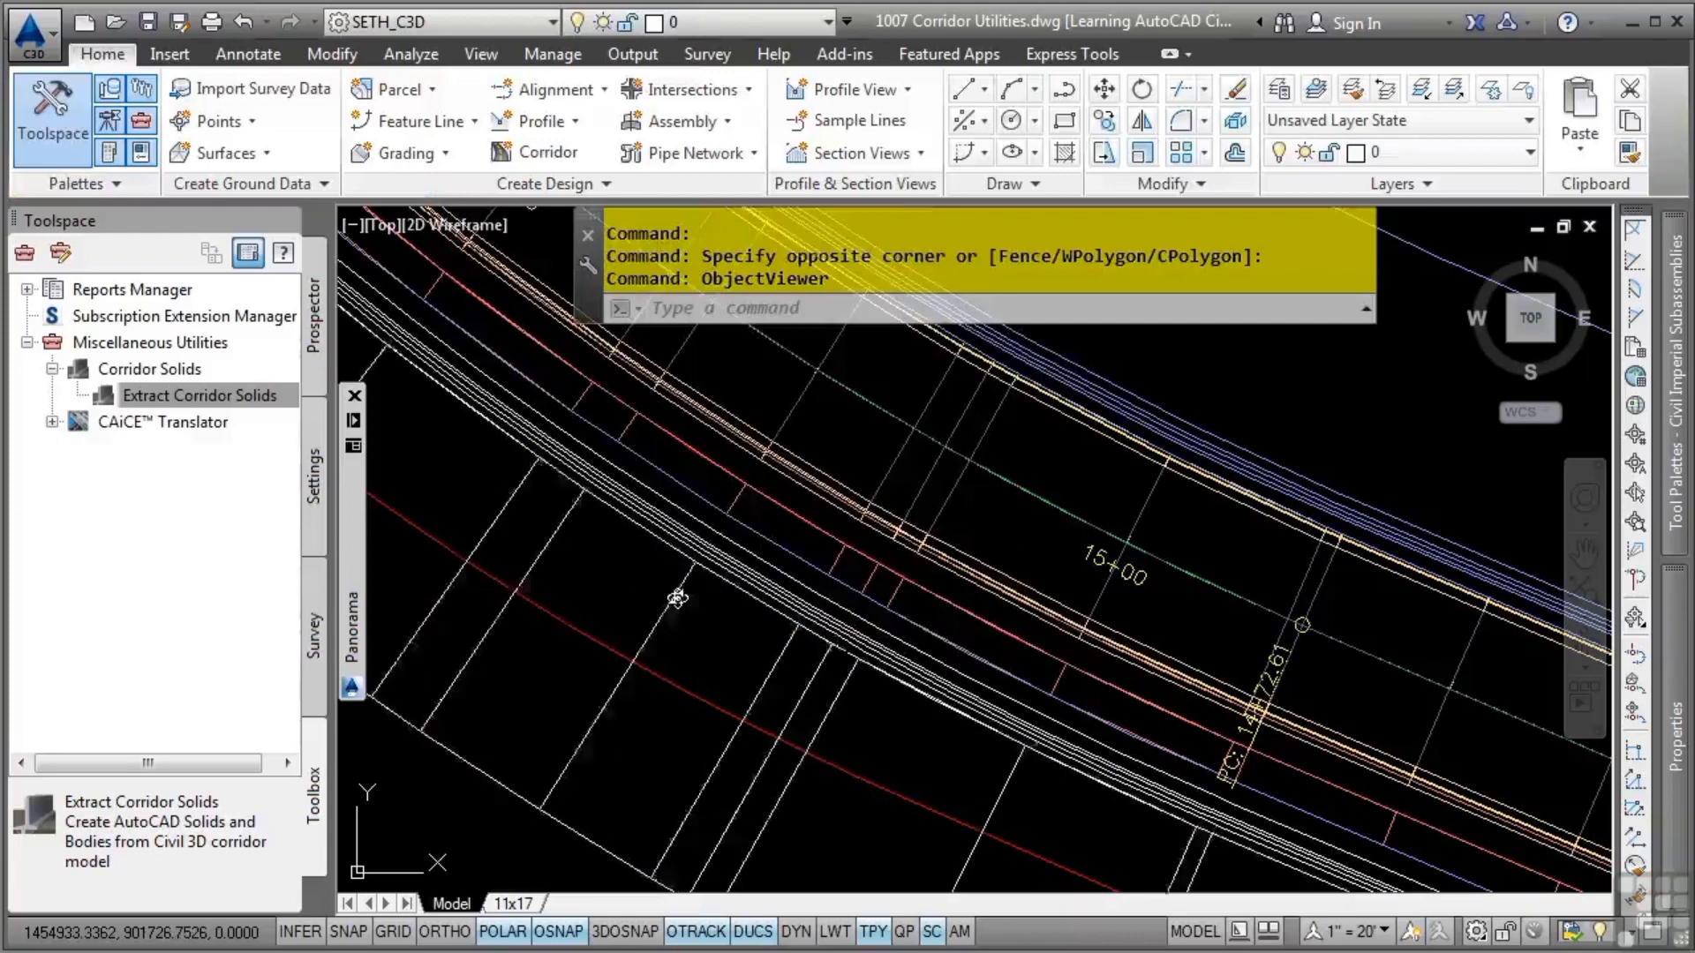
{"action": "scroll", "coordinate": [1165, 692], "scroll_direction": "down", "scroll_amount": 5}
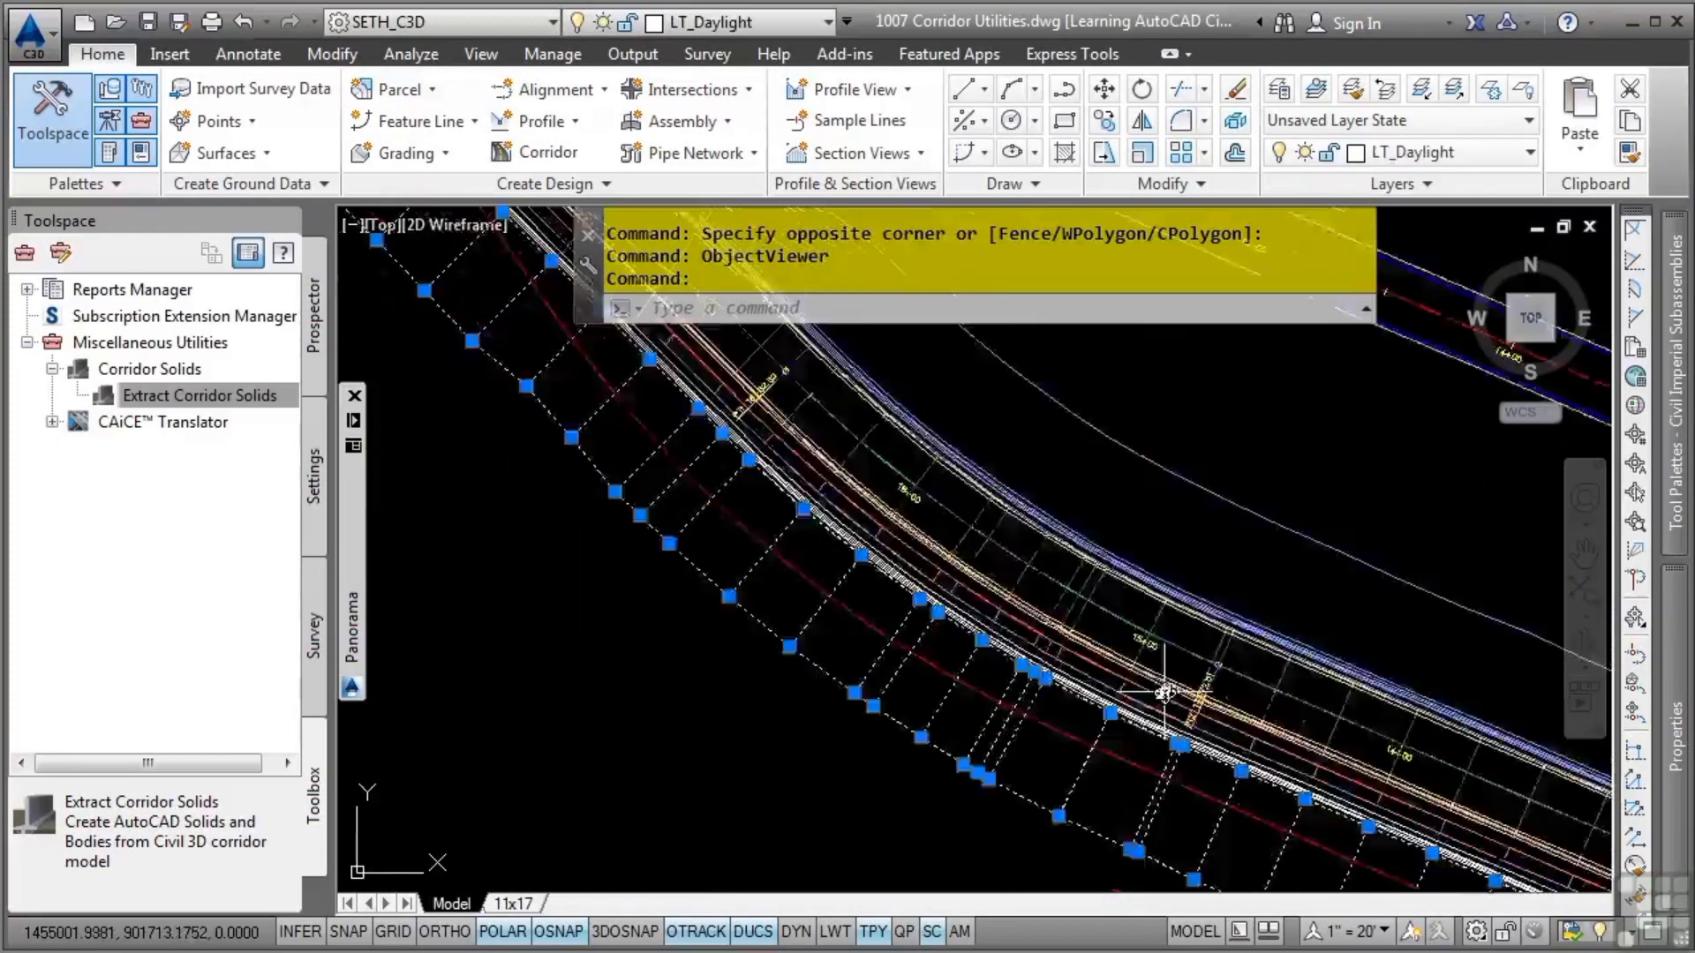
{"action": "middle_click_drag", "start_coordinate": [1200, 679], "coordinate": [780, 534]}
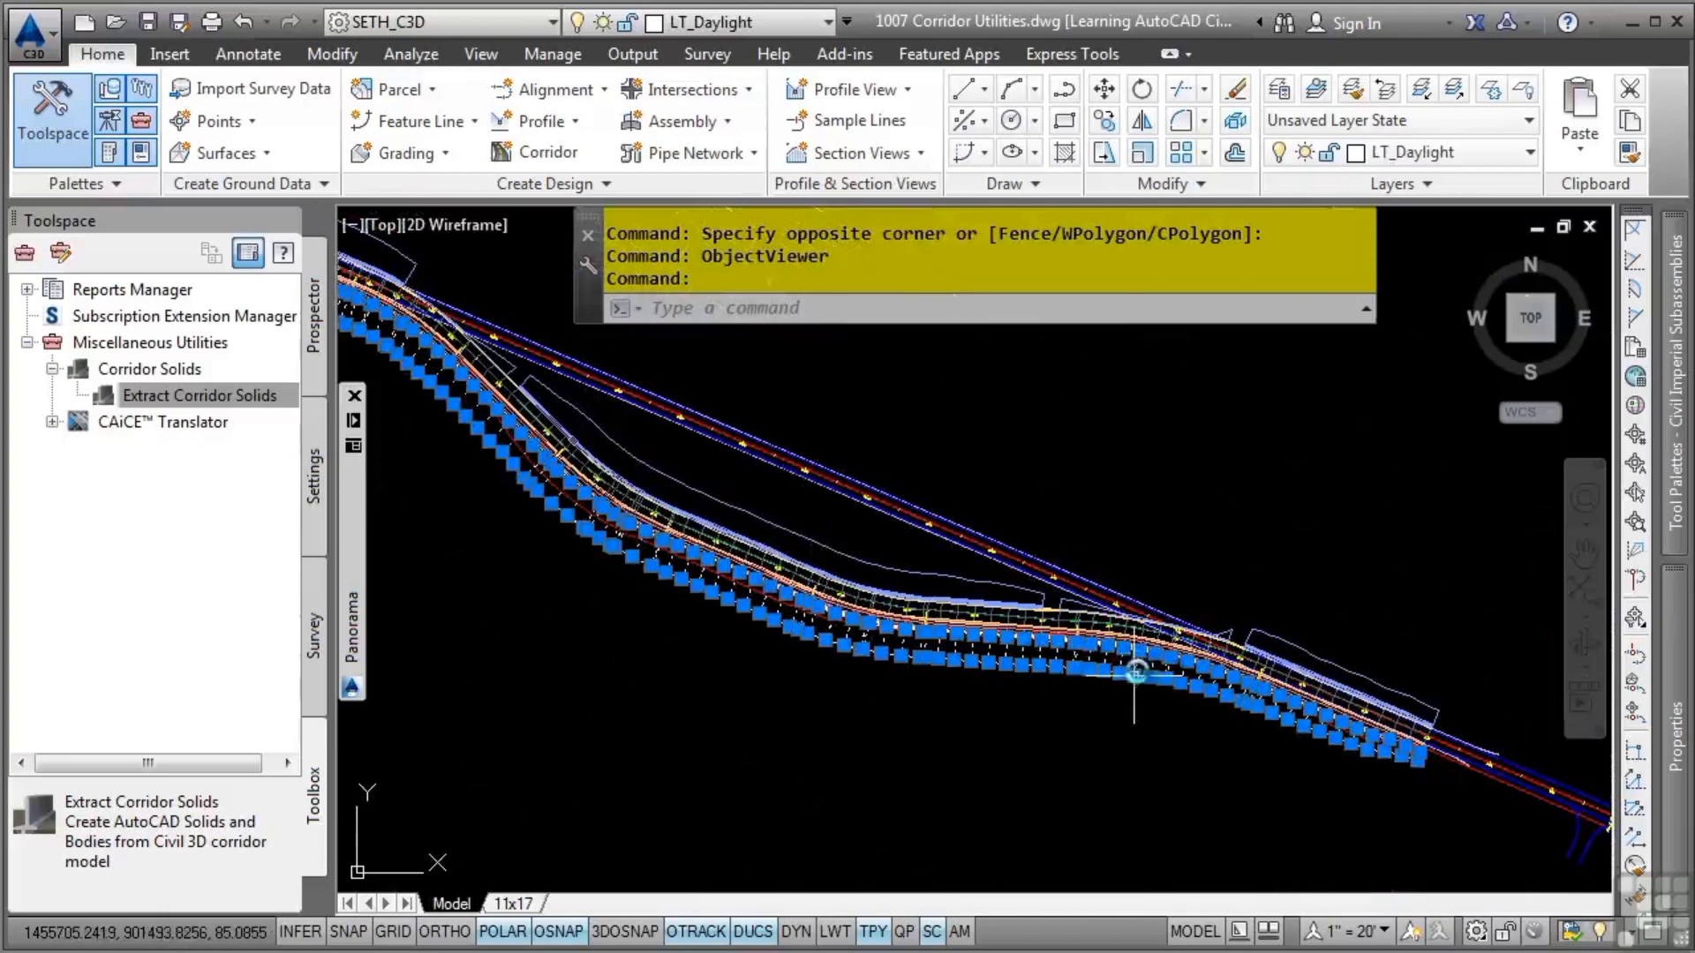
{"action": "mouse_move", "coordinate": [1677, 739]}
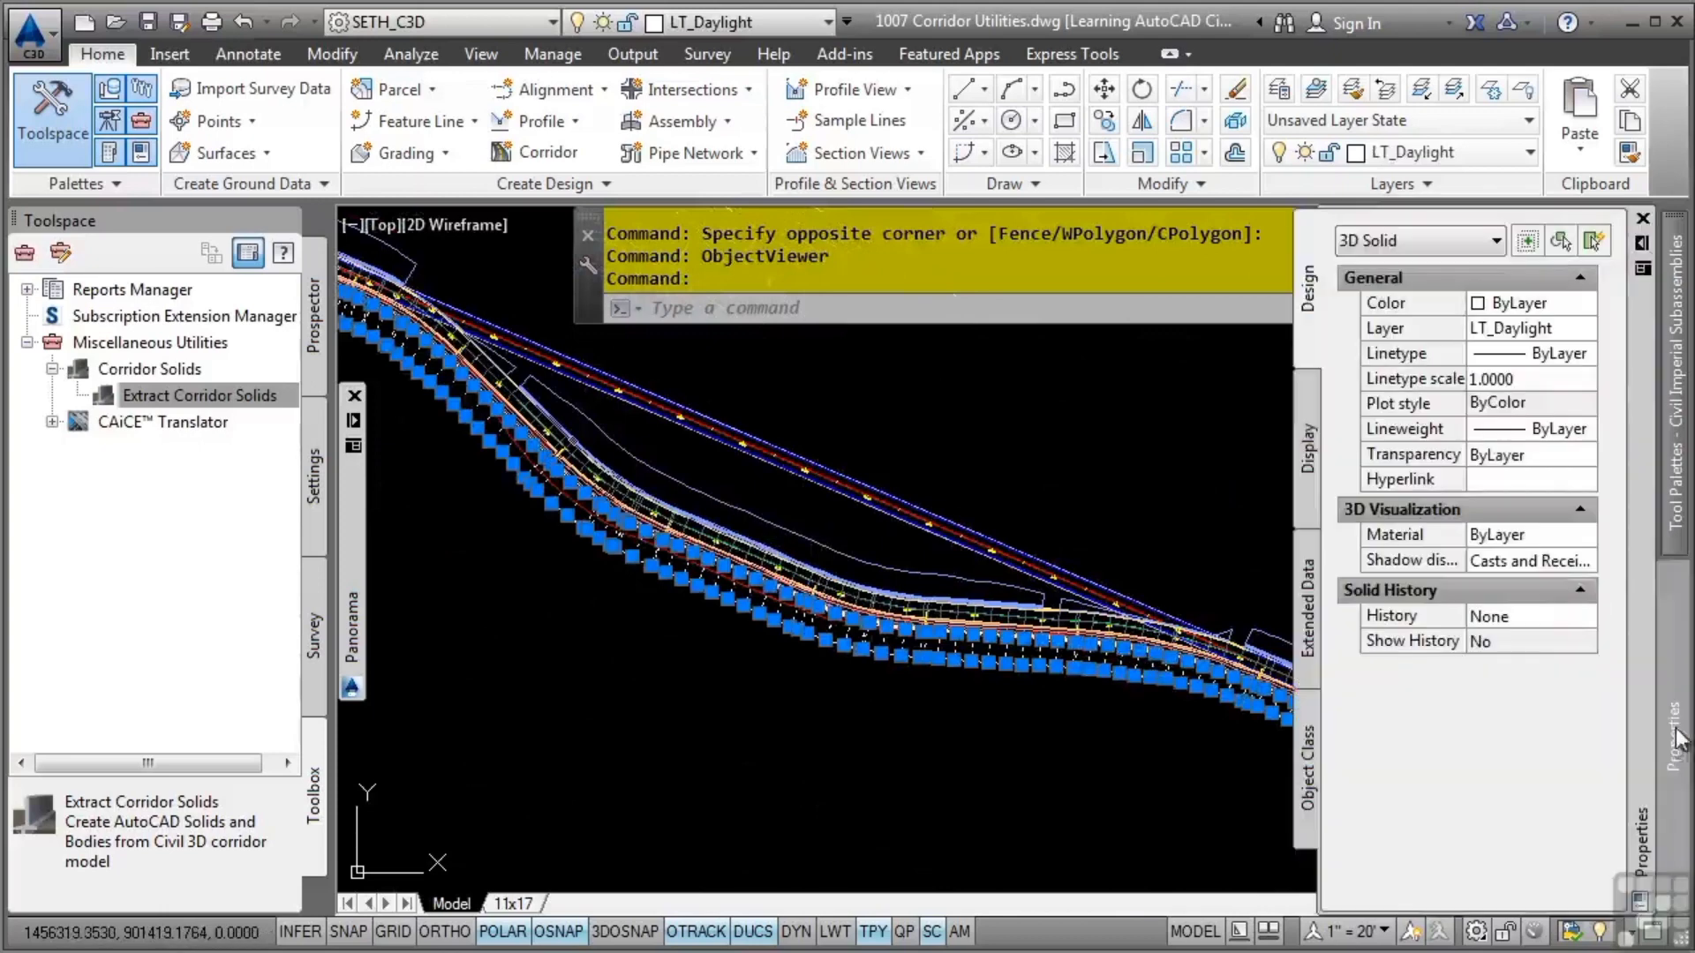
{"action": "left_click", "coordinate": [1536, 534]}
{"action": "left_click", "coordinate": [1588, 535]}
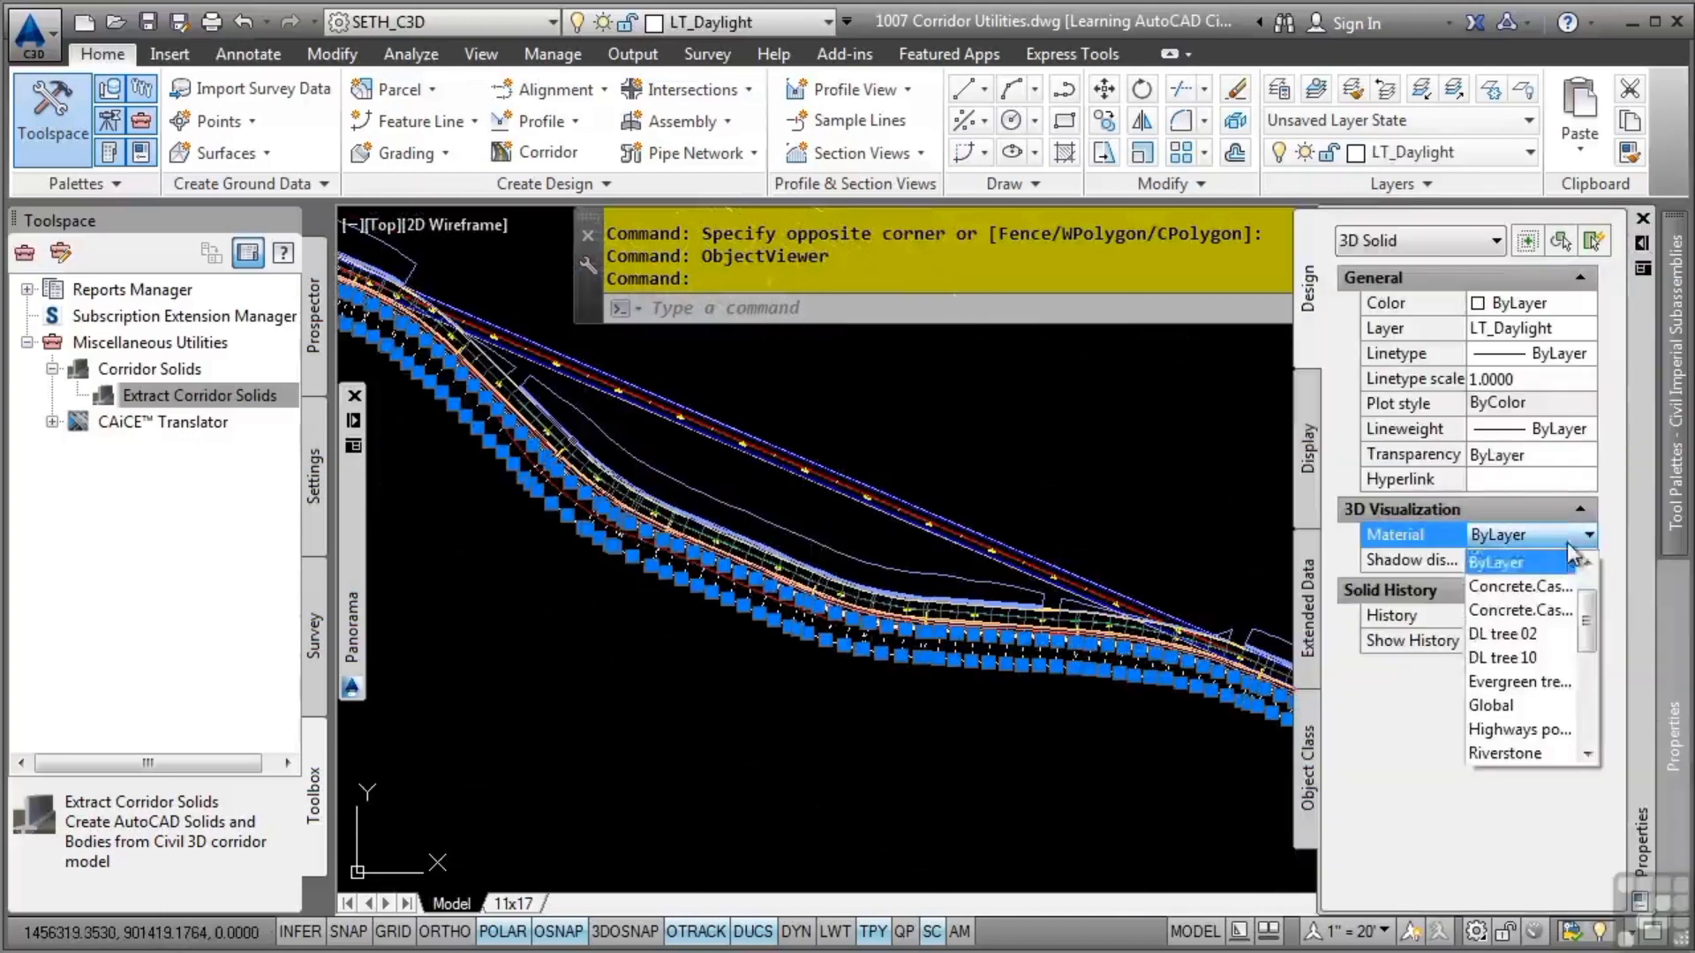
{"action": "scroll", "coordinate": [1585, 676], "scroll_direction": "down", "scroll_amount": 3}
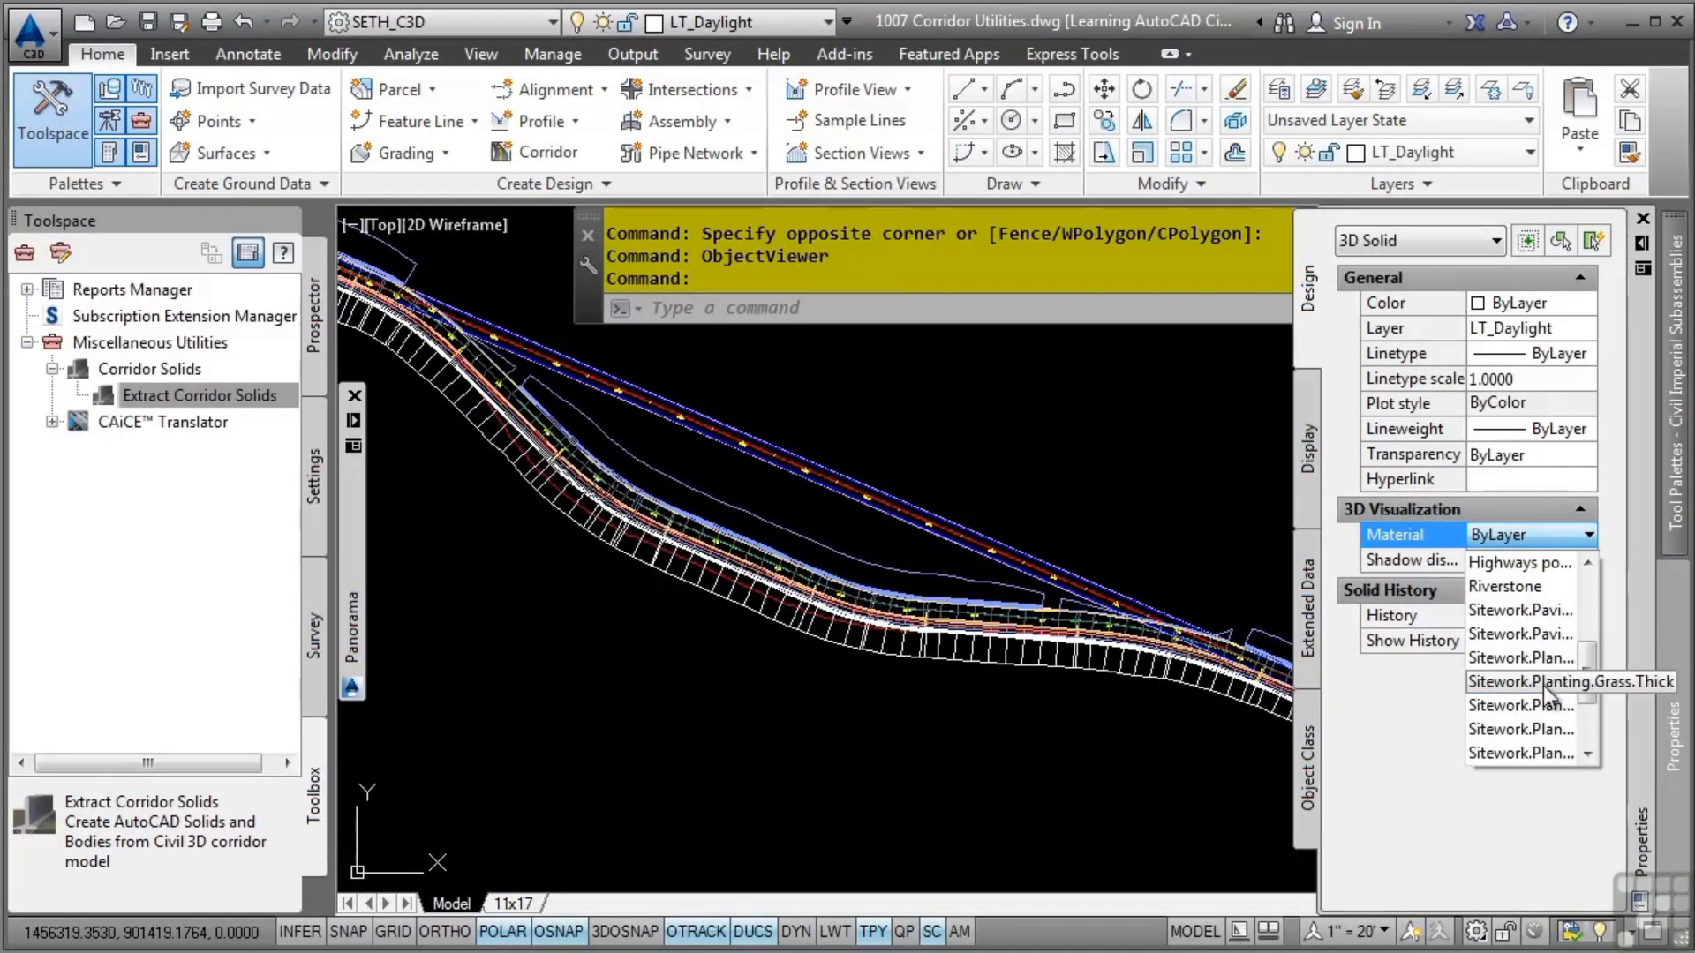
{"action": "left_click", "coordinate": [1540, 657]}
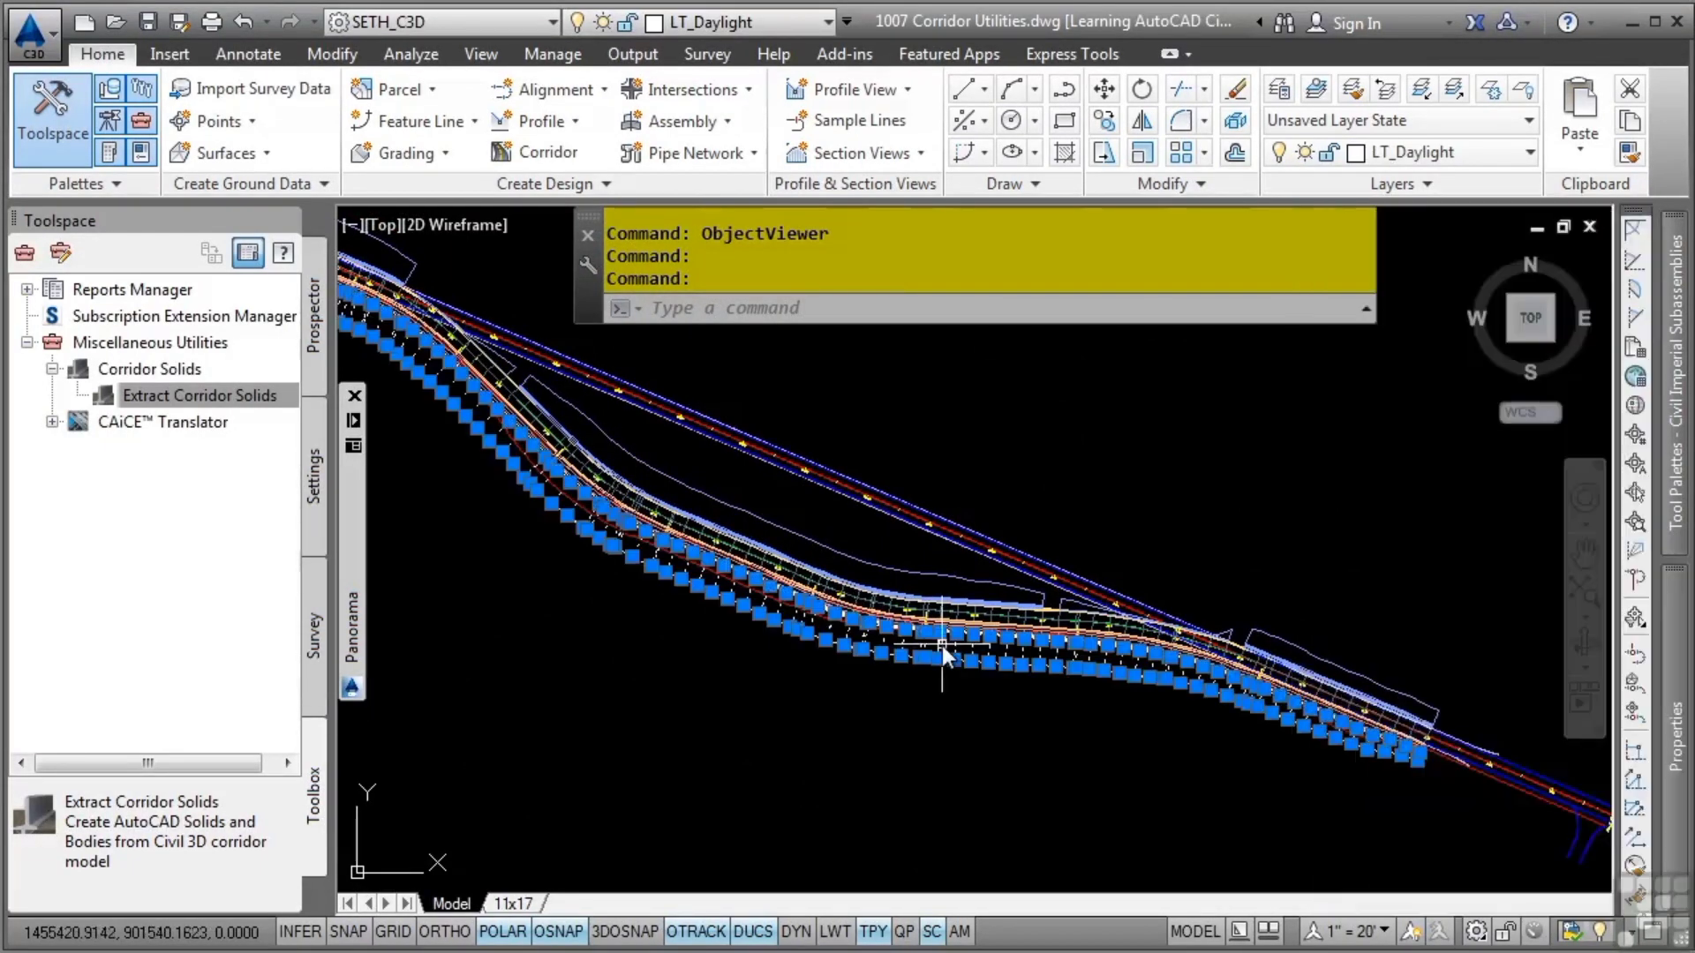
Inspect the LT_Daylight solid's material in the Object Viewer with the Realistic visual style, from a tilted close-up view
{"action": "right_click", "coordinate": [1030, 465]}
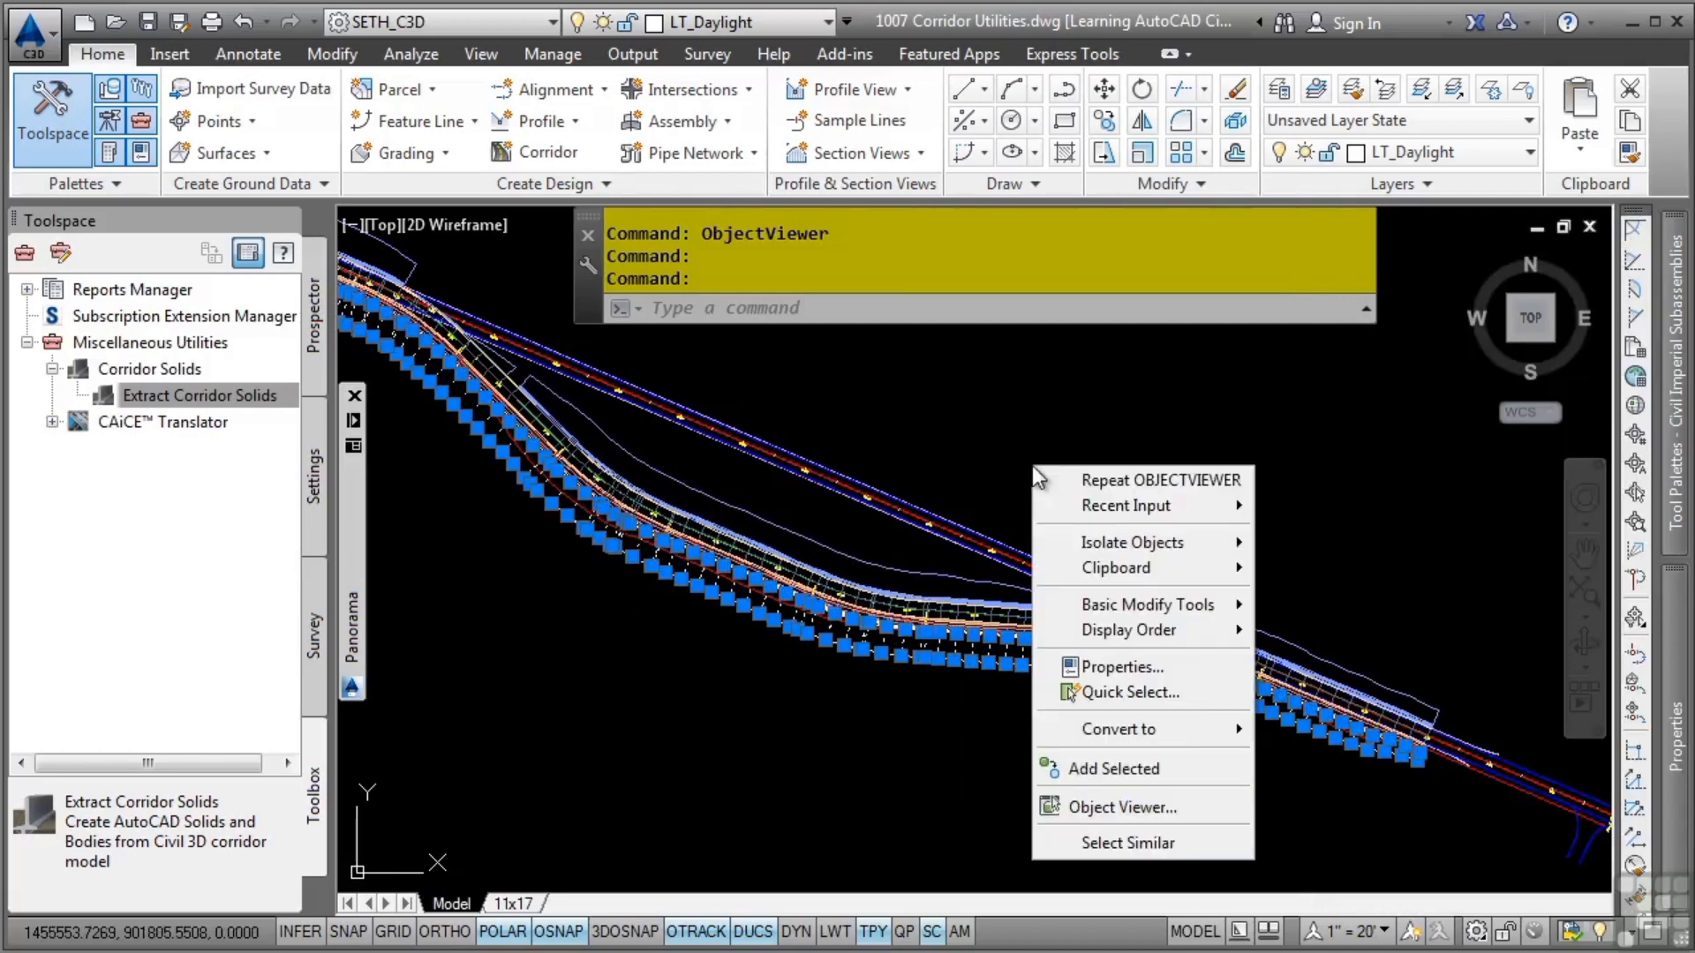
{"action": "left_click", "coordinate": [1121, 807]}
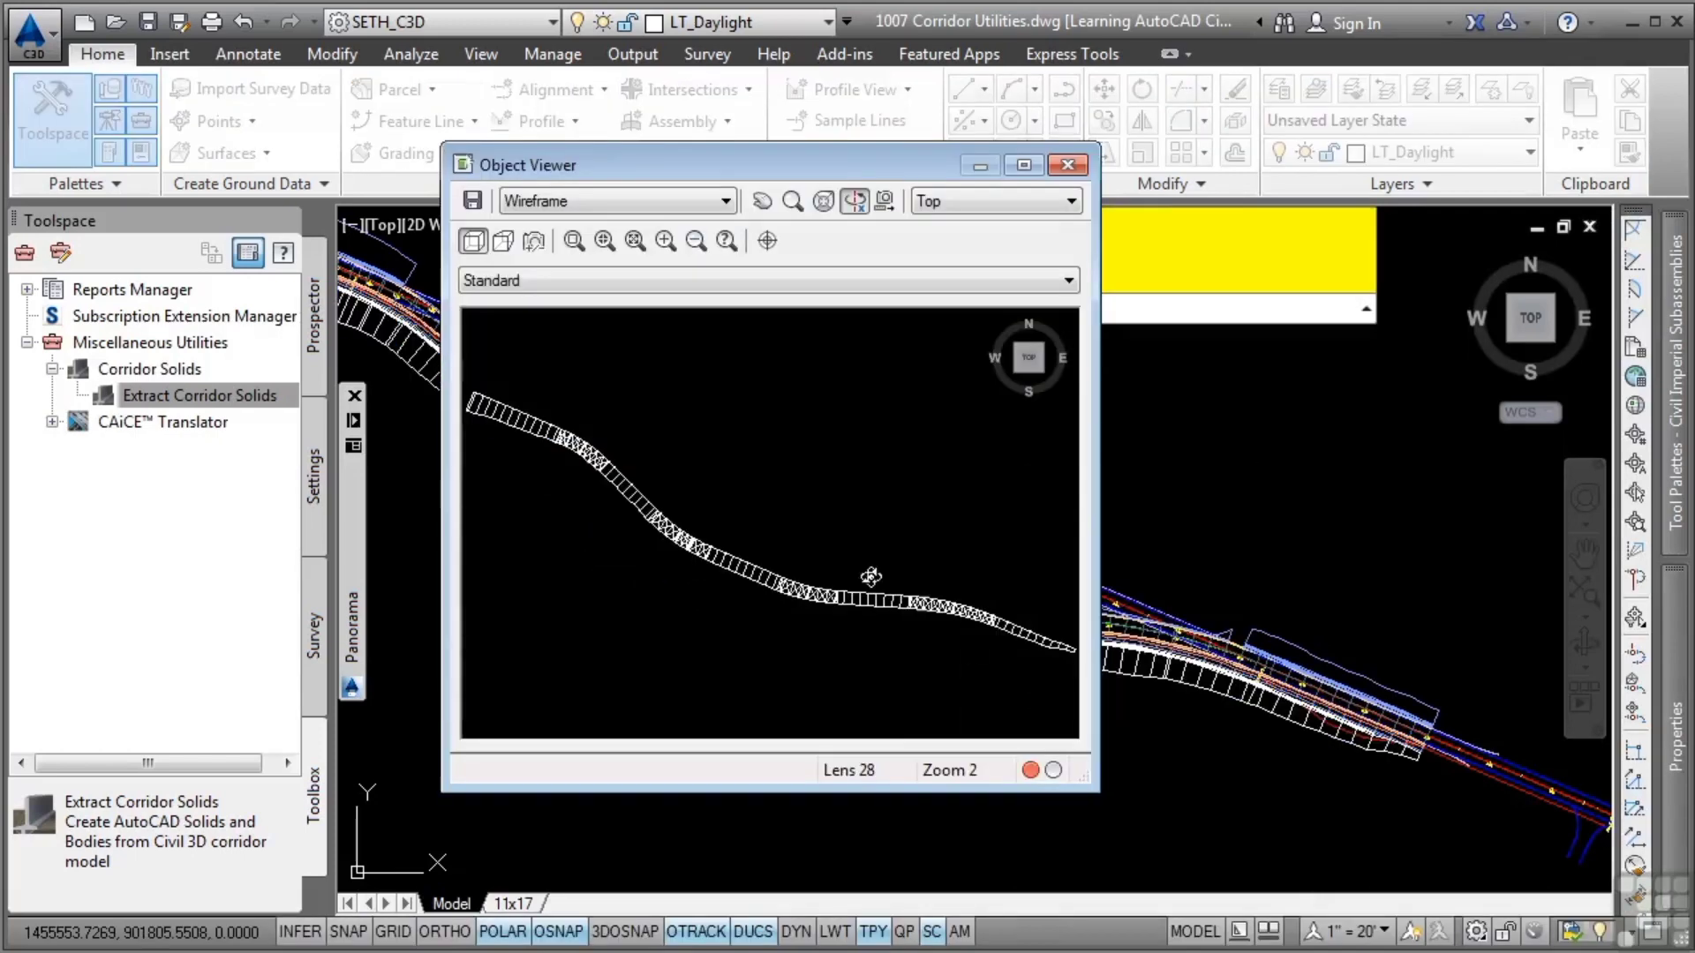
{"action": "left_click_drag", "start_coordinate": [865, 579], "coordinate": [656, 472]}
{"action": "left_click", "coordinate": [605, 203]}
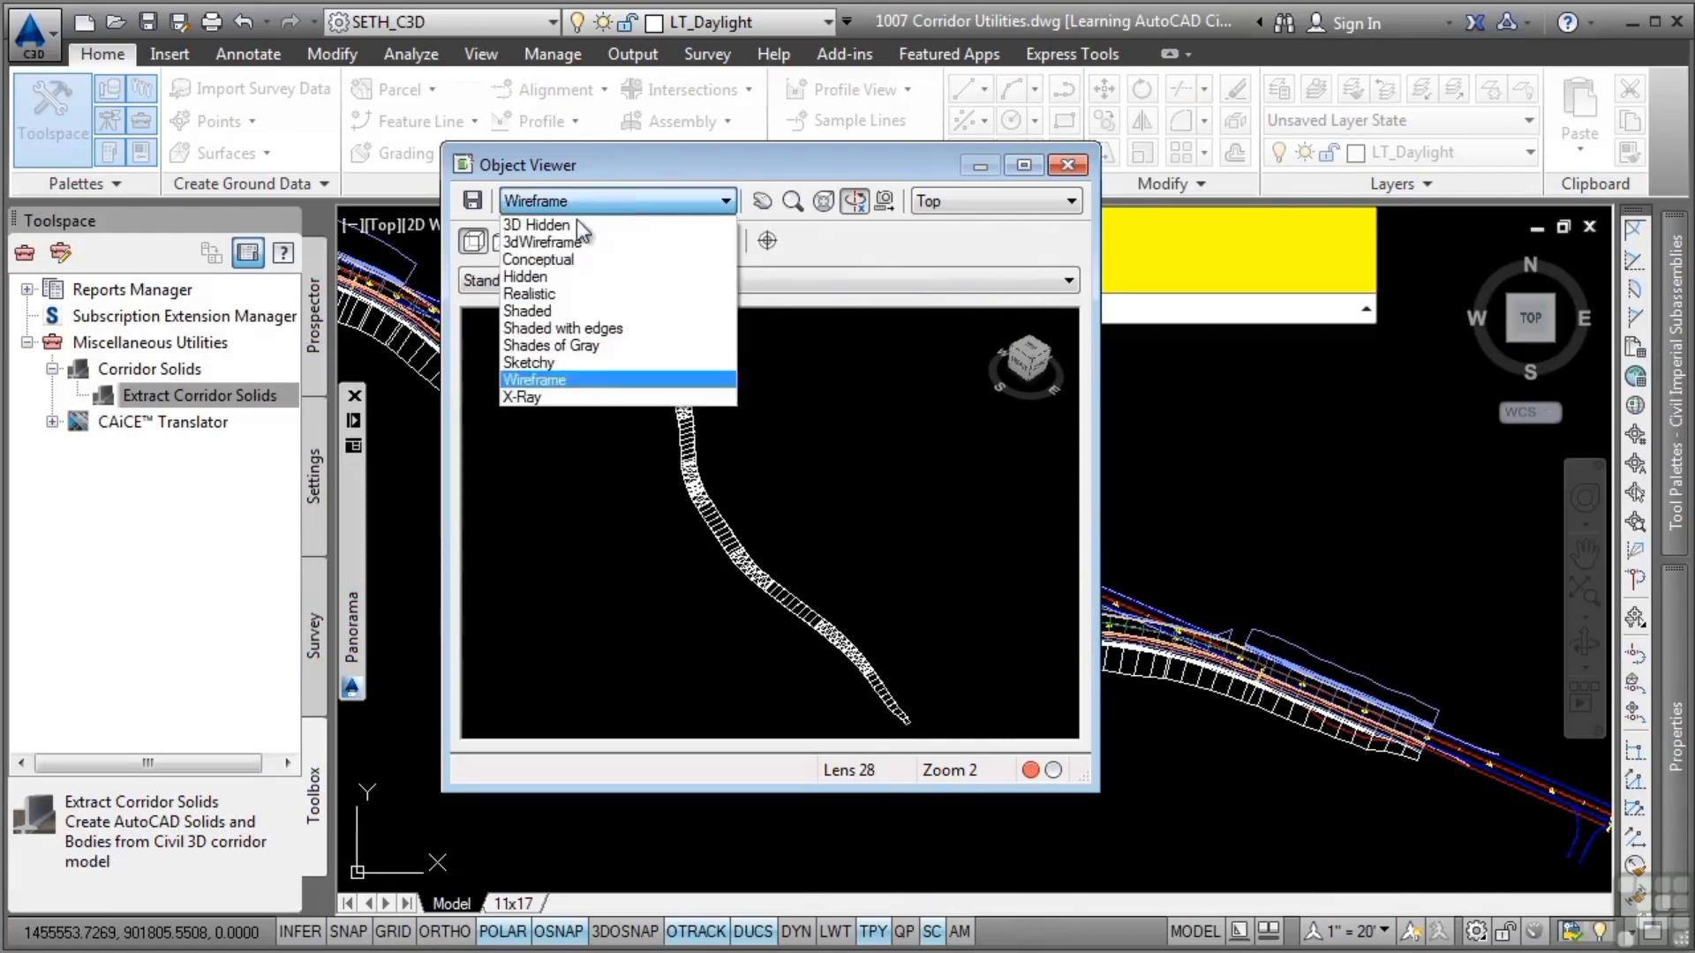
{"action": "left_click", "coordinate": [556, 289]}
{"action": "left_click", "coordinate": [574, 240]}
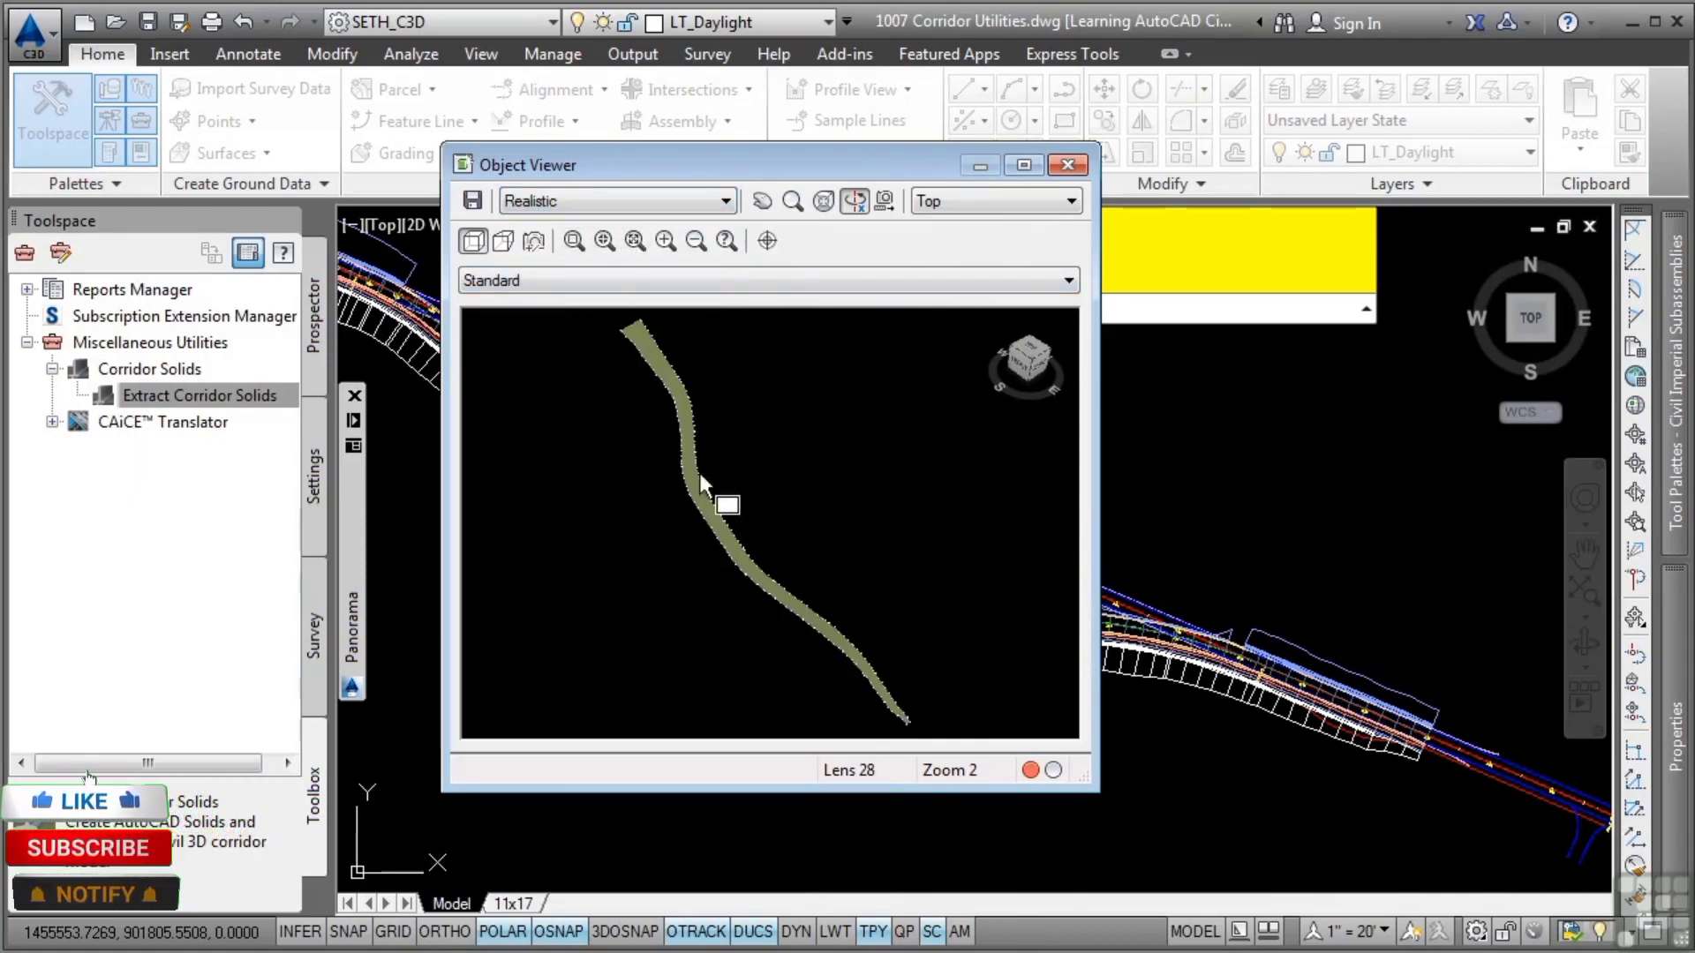
{"action": "left_click_drag", "start_coordinate": [644, 462], "coordinate": [731, 511]}
{"action": "left_click_drag", "start_coordinate": [690, 566], "coordinate": [801, 526]}
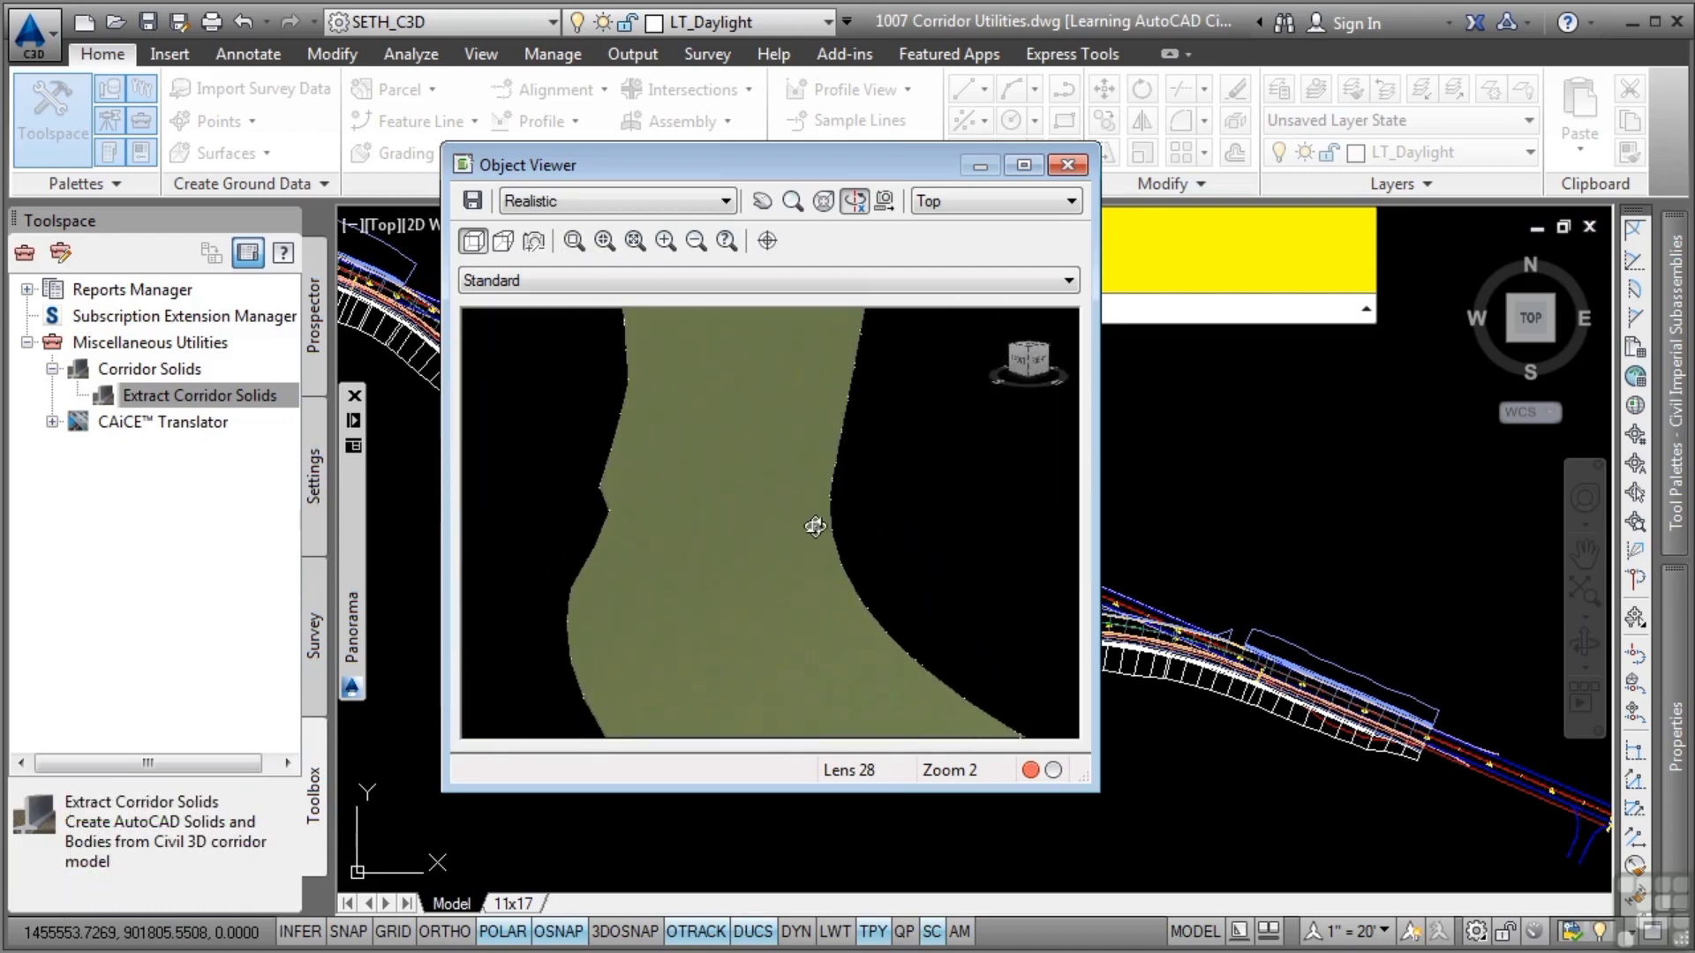